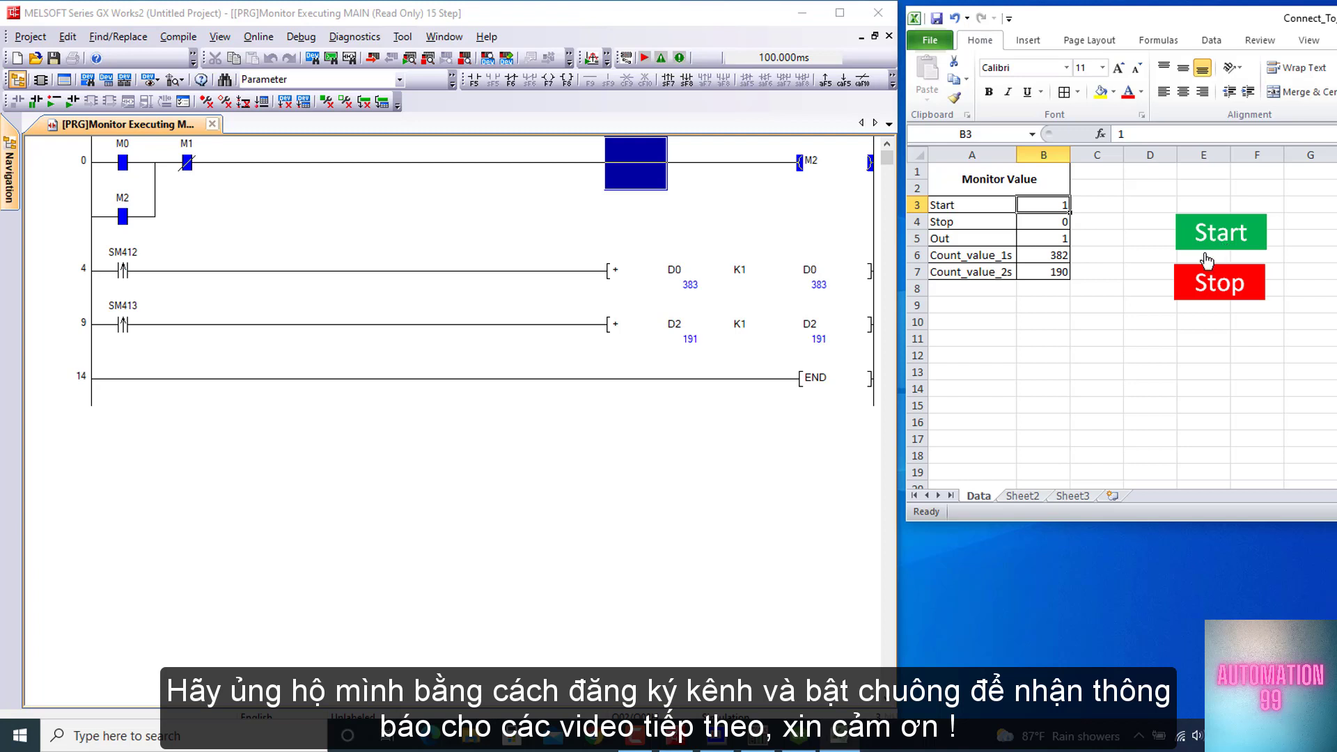
{"action": "left_click", "coordinate": [1185, 292]}
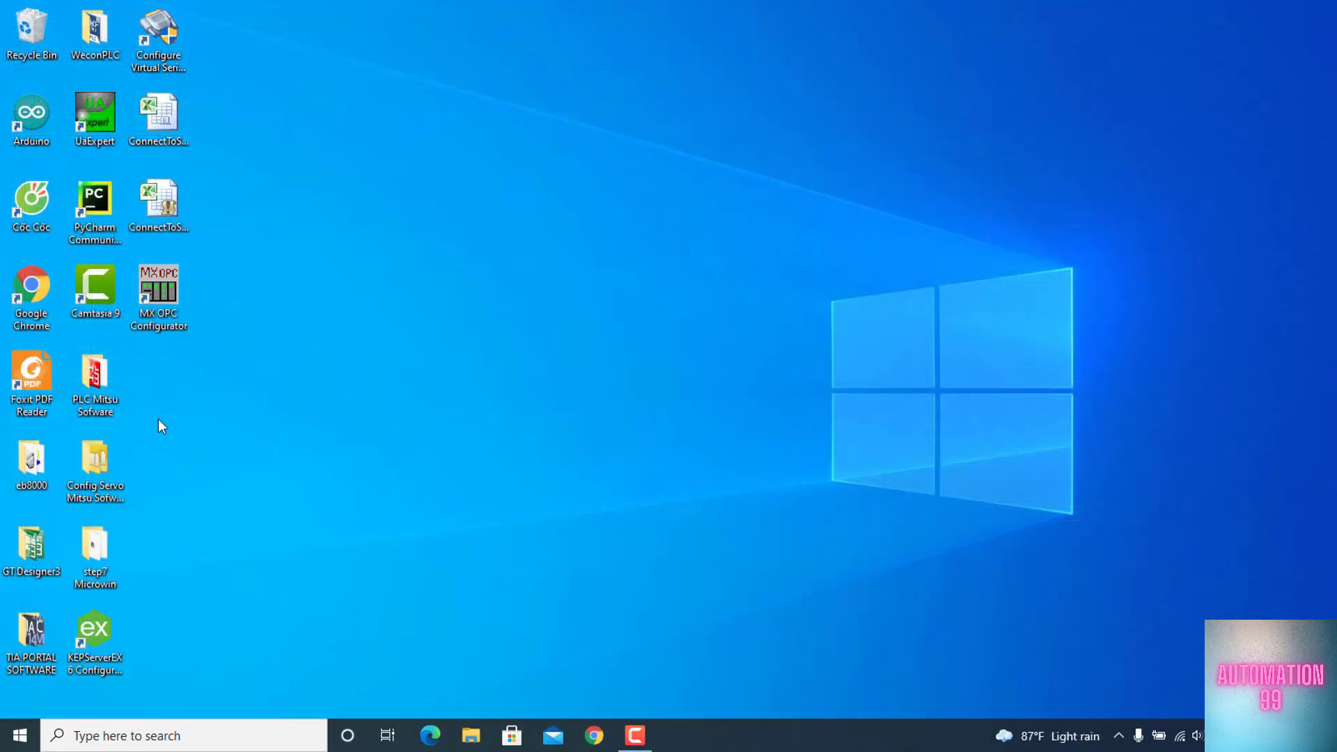
Launch GX Works2 from the PLC Mitsu Sofware folder and create a QCPU (Q mode) Q02/Q02H simple project in Ladder
{"action": "double_click", "coordinate": [93, 364]}
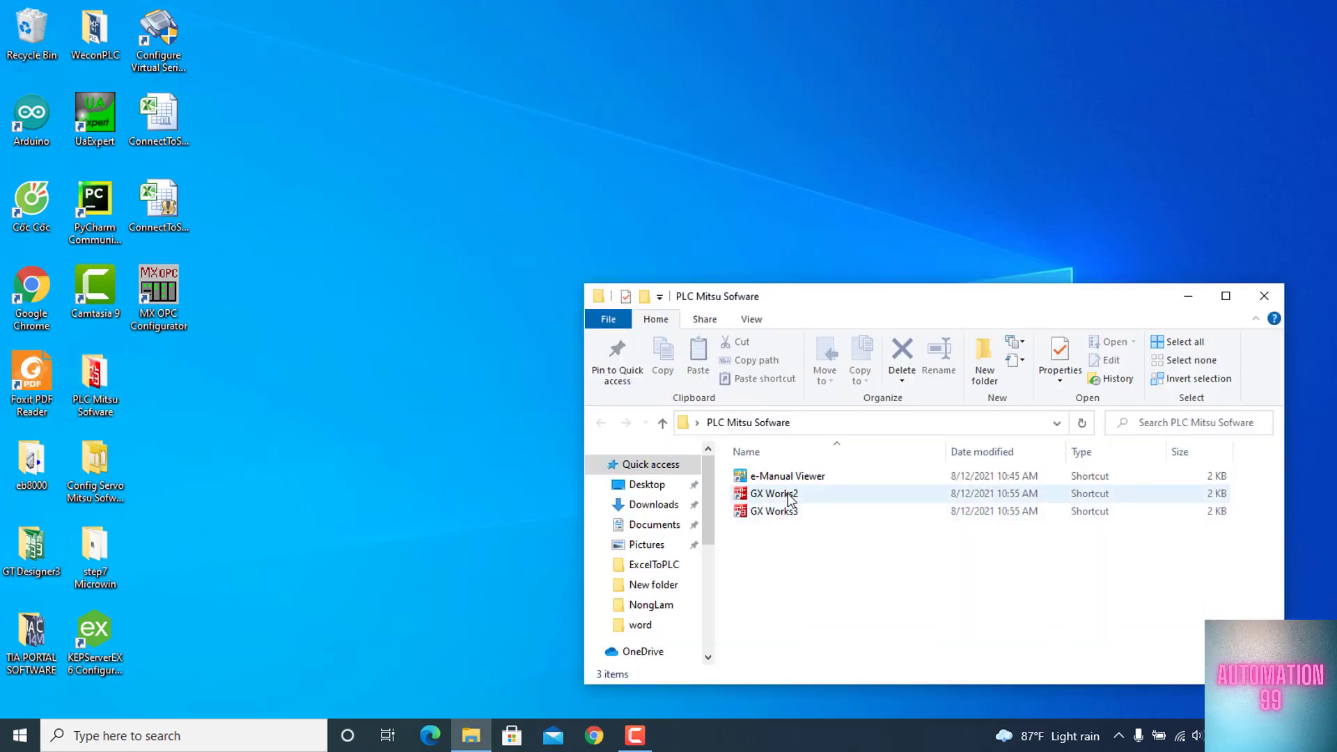
{"action": "double_click", "coordinate": [774, 494]}
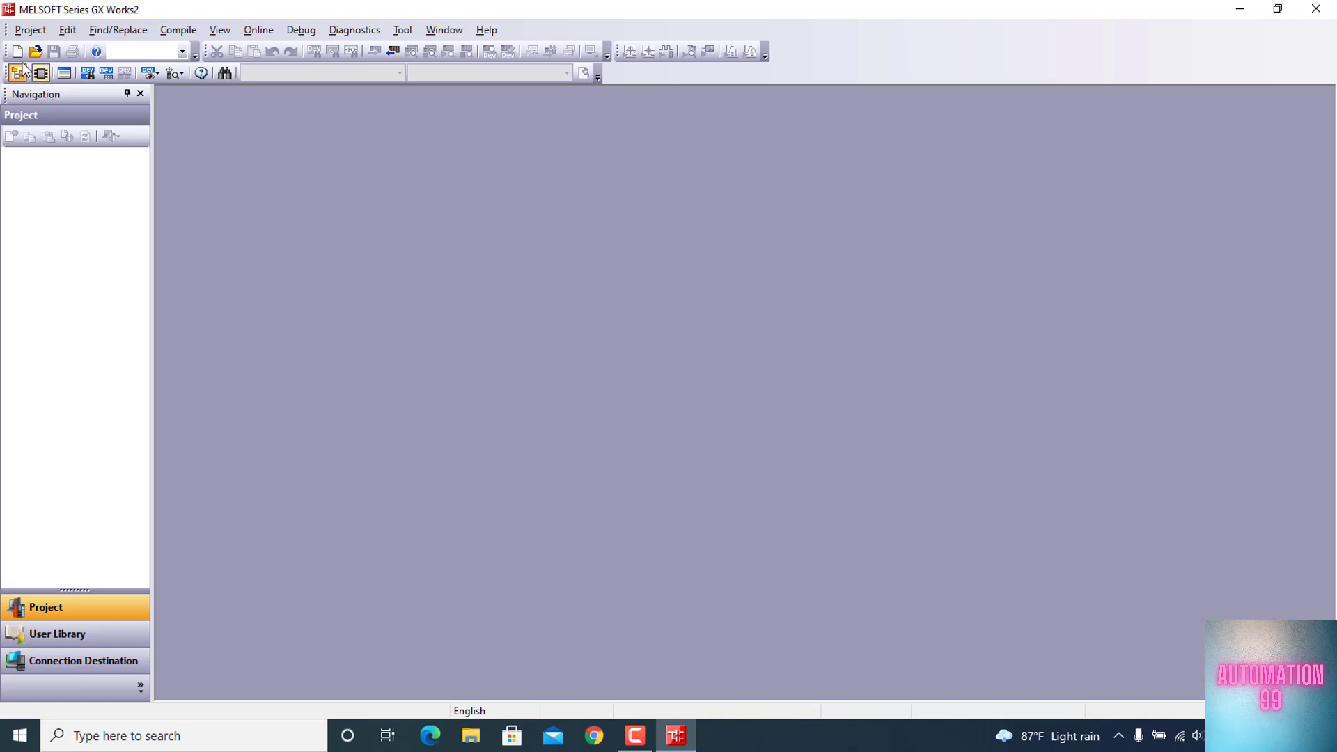
{"action": "left_click", "coordinate": [17, 51]}
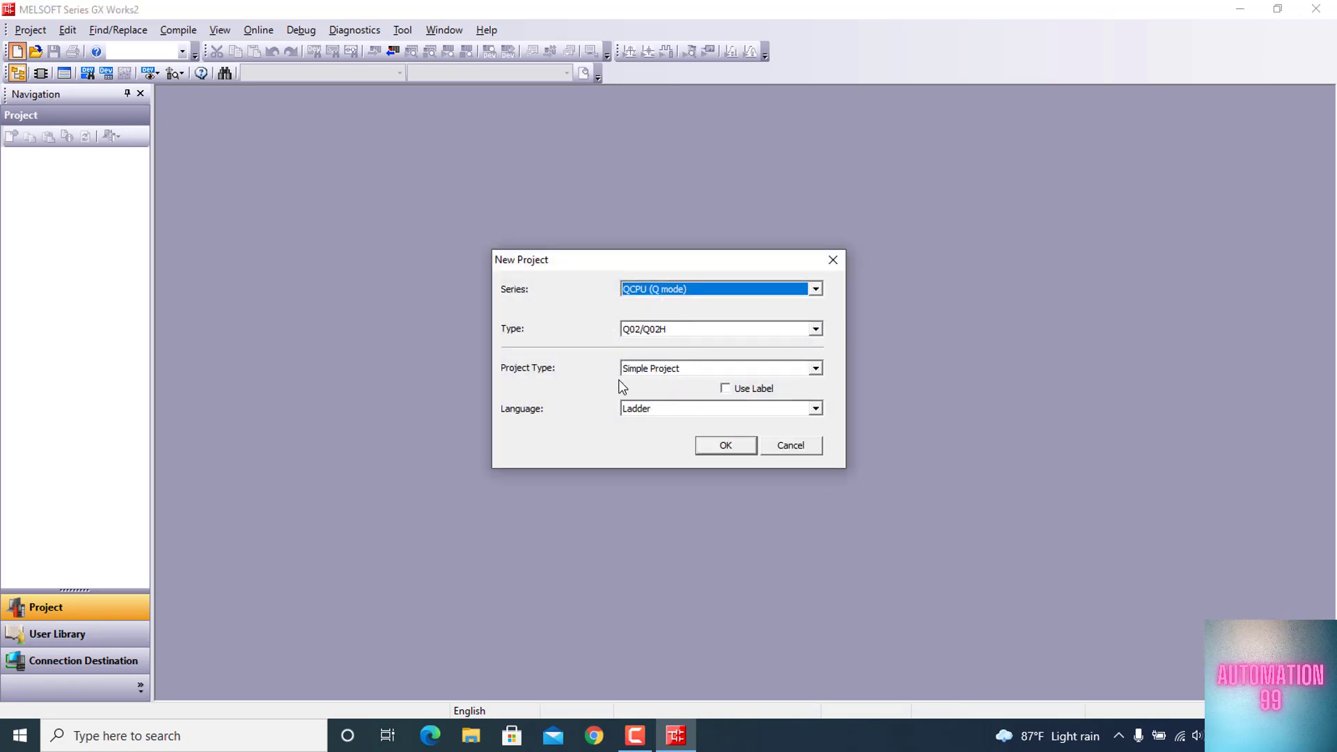
{"action": "left_click", "coordinate": [726, 446]}
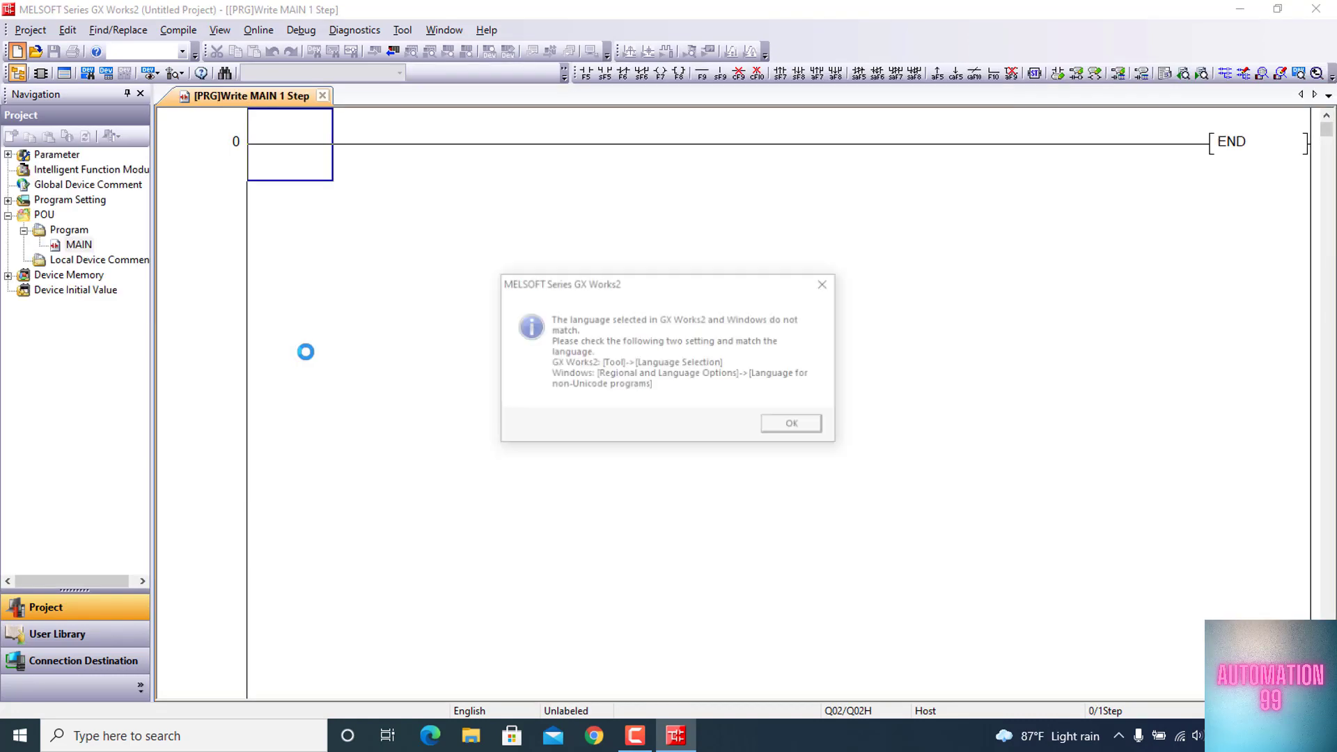
{"action": "left_click", "coordinate": [791, 425]}
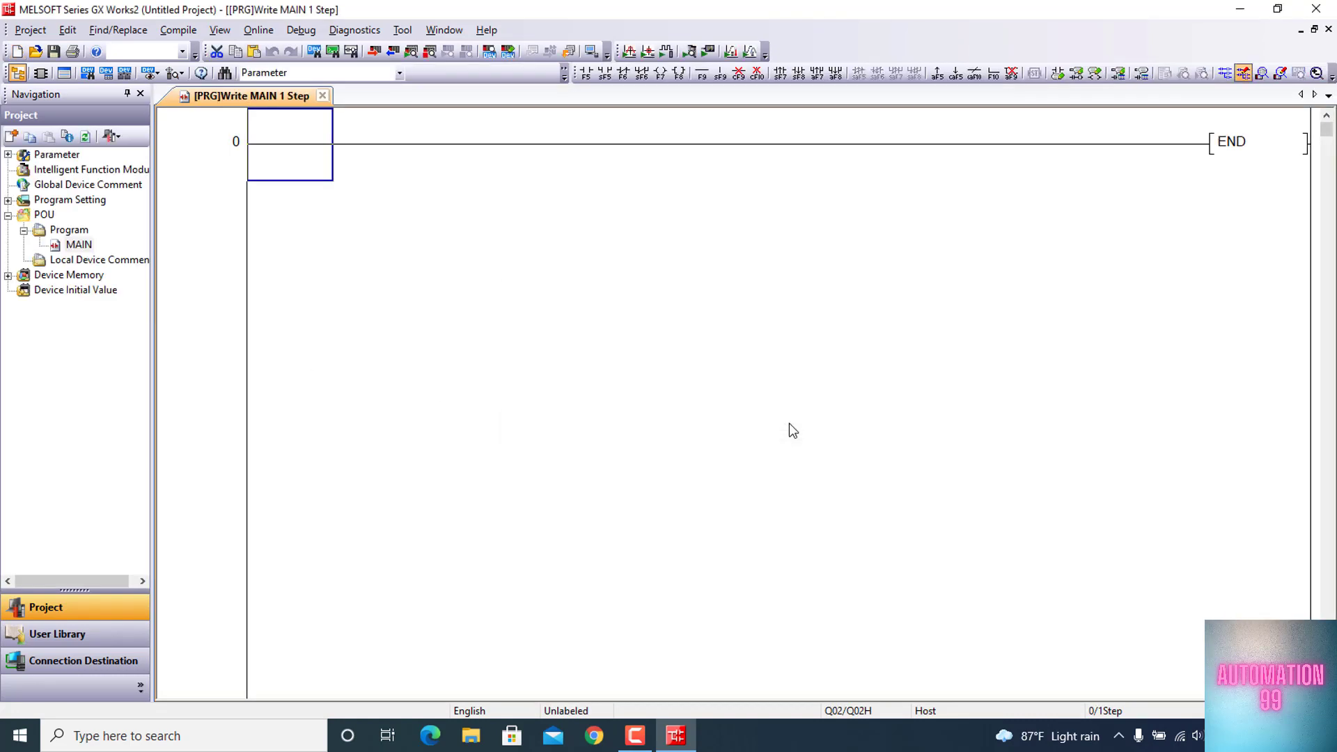
Build the first rung with normally open contact M0, normally closed contact M1 and output coil M2
{"action": "type", "text": "ld m0"}
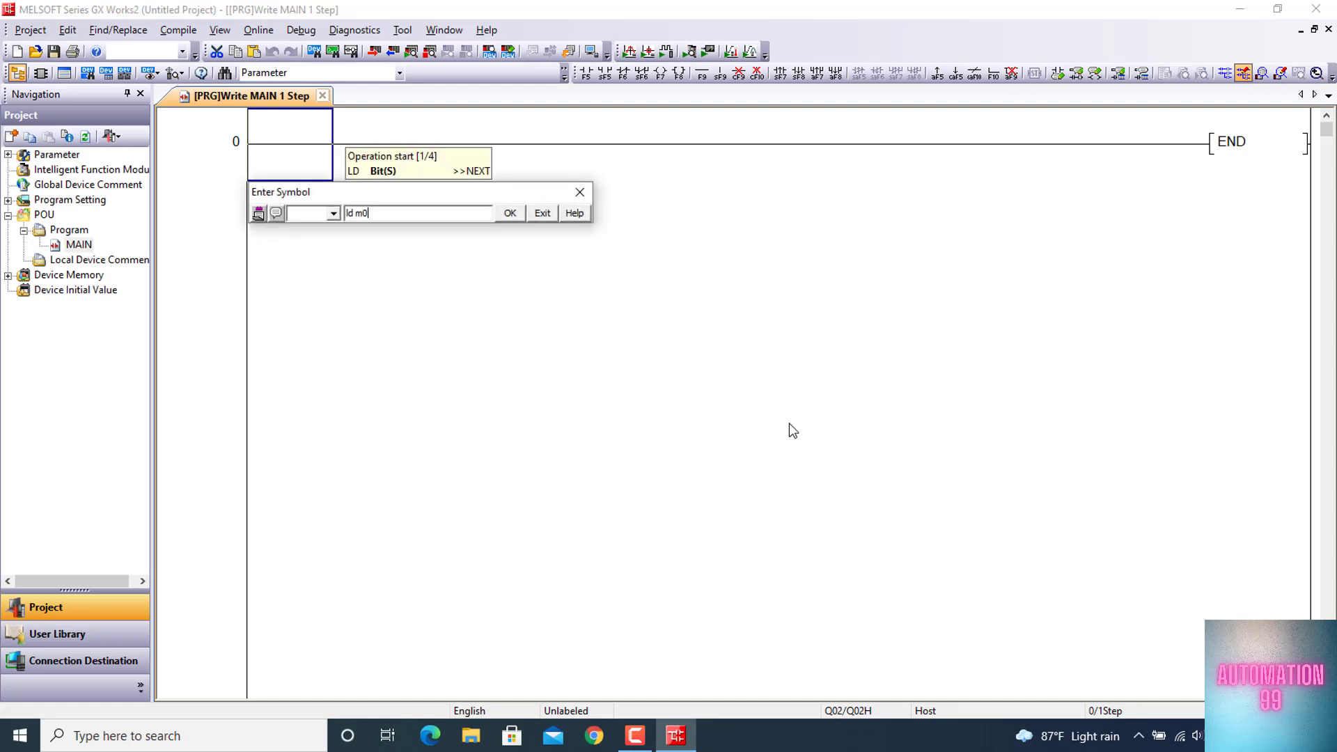
{"action": "key", "text": "Return"}
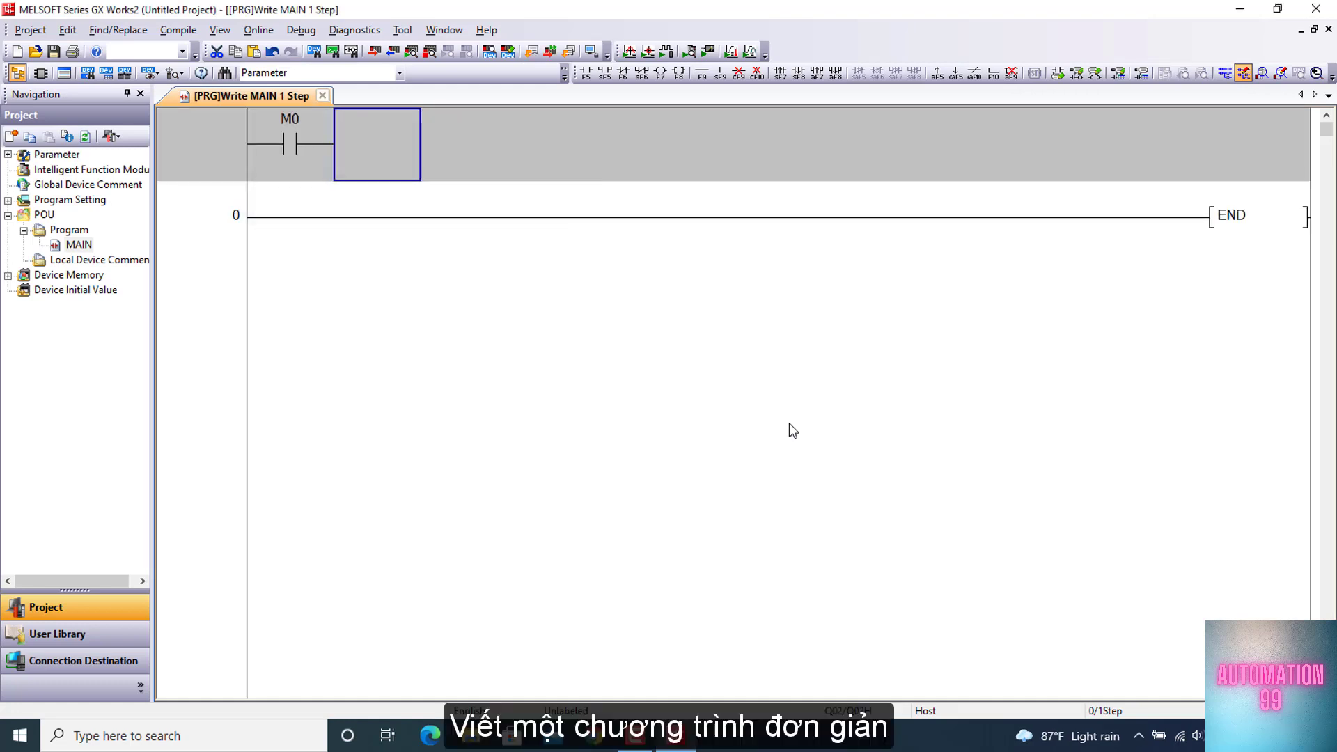
{"action": "type", "text": "ldi m1"}
{"action": "key", "text": "Return"}
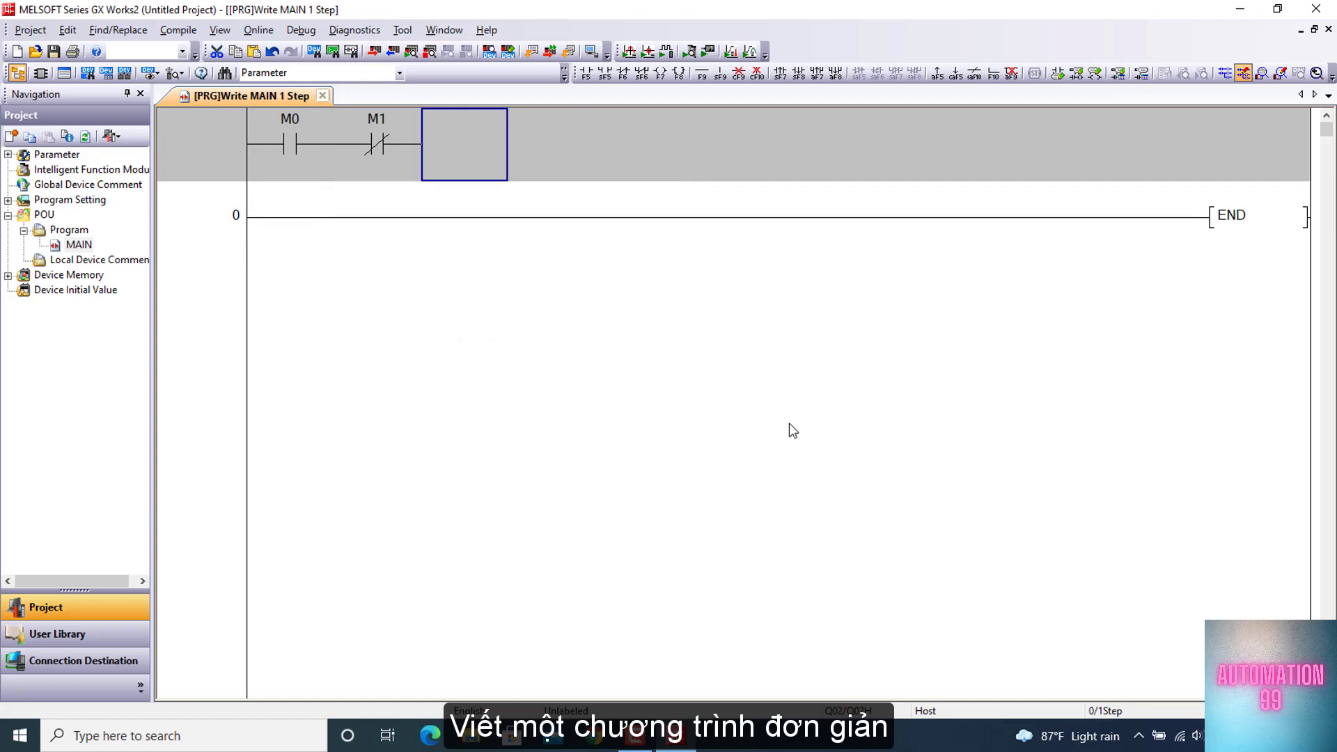
{"action": "type", "text": "out m2"}
{"action": "key", "text": "Return"}
Add a self-holding M2 contact in parallel with the M0 contact
{"action": "type", "text": "ld m2"}
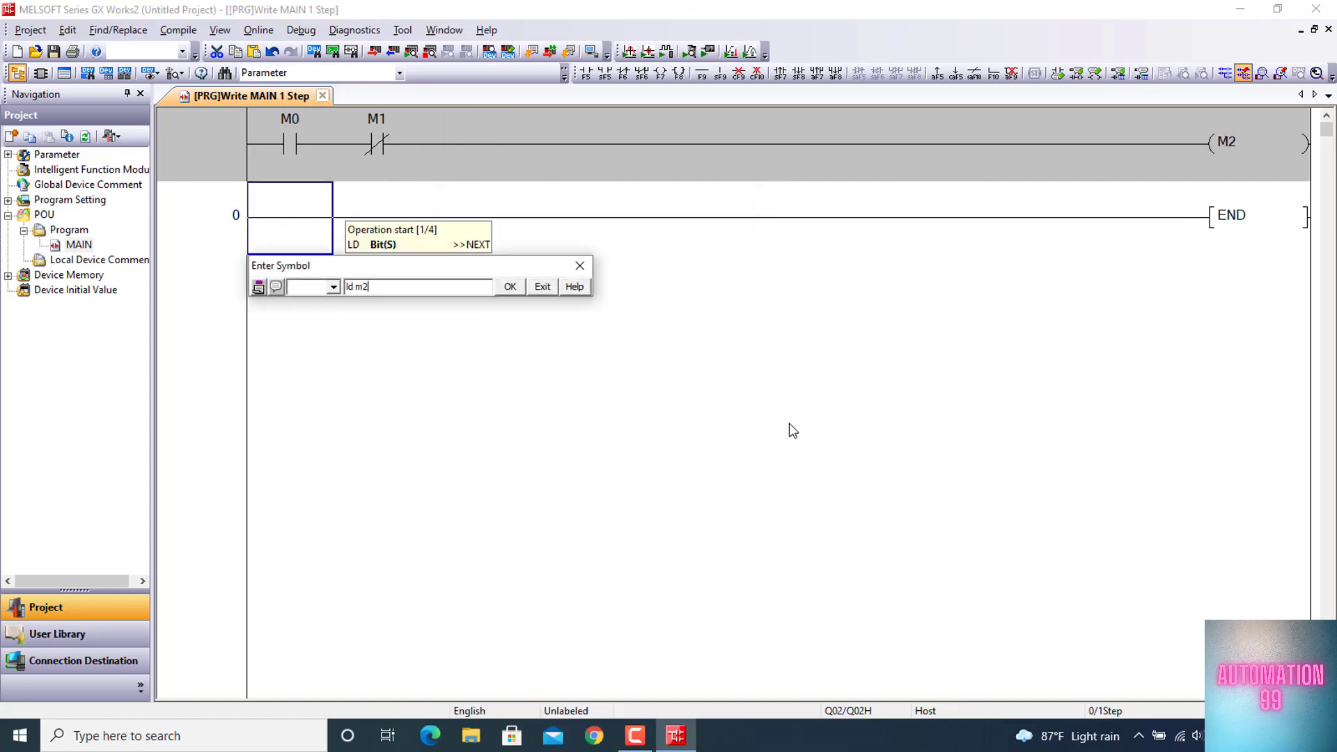
{"action": "key", "text": "Return"}
{"action": "key", "text": "ctrl+Up"}
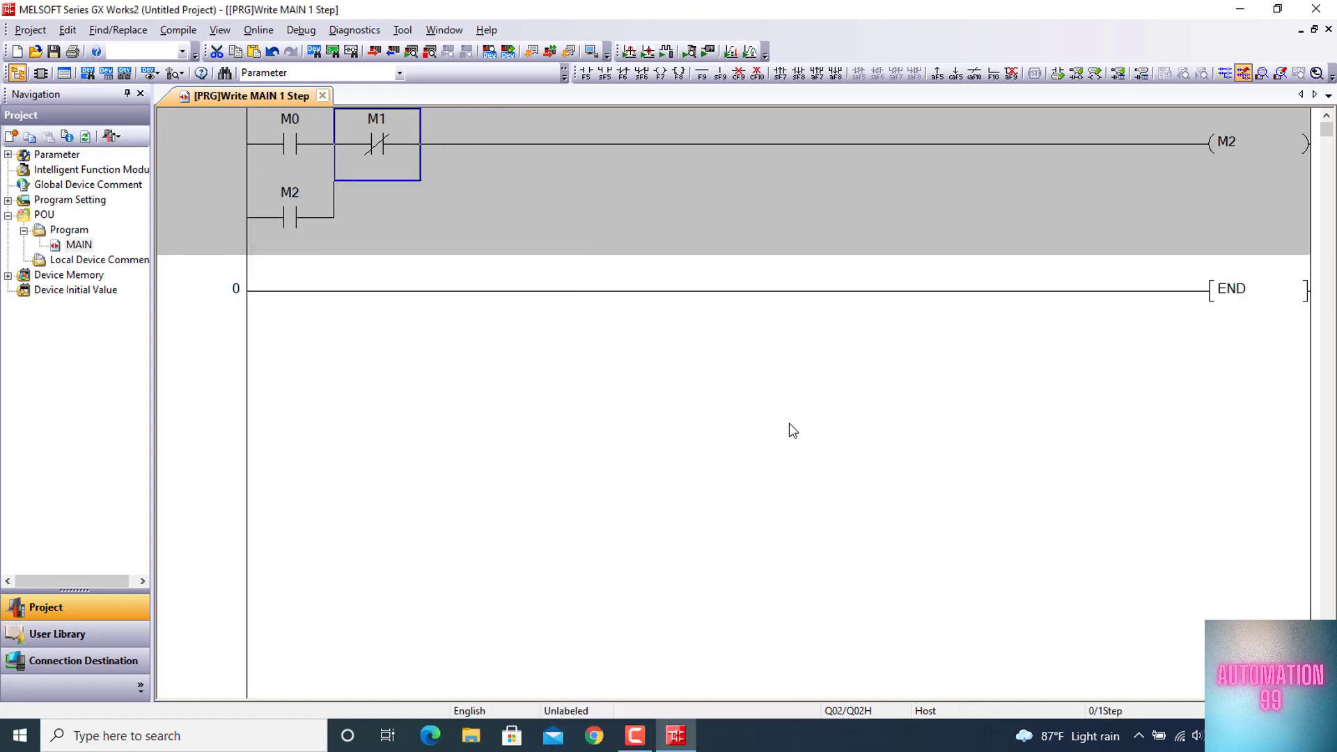
Begin a second rung with rising-edge pulse contact SM412 below the M2 branch
{"action": "key", "text": "Down"}
{"action": "key", "text": "Down"}
{"action": "key", "text": "Left"}
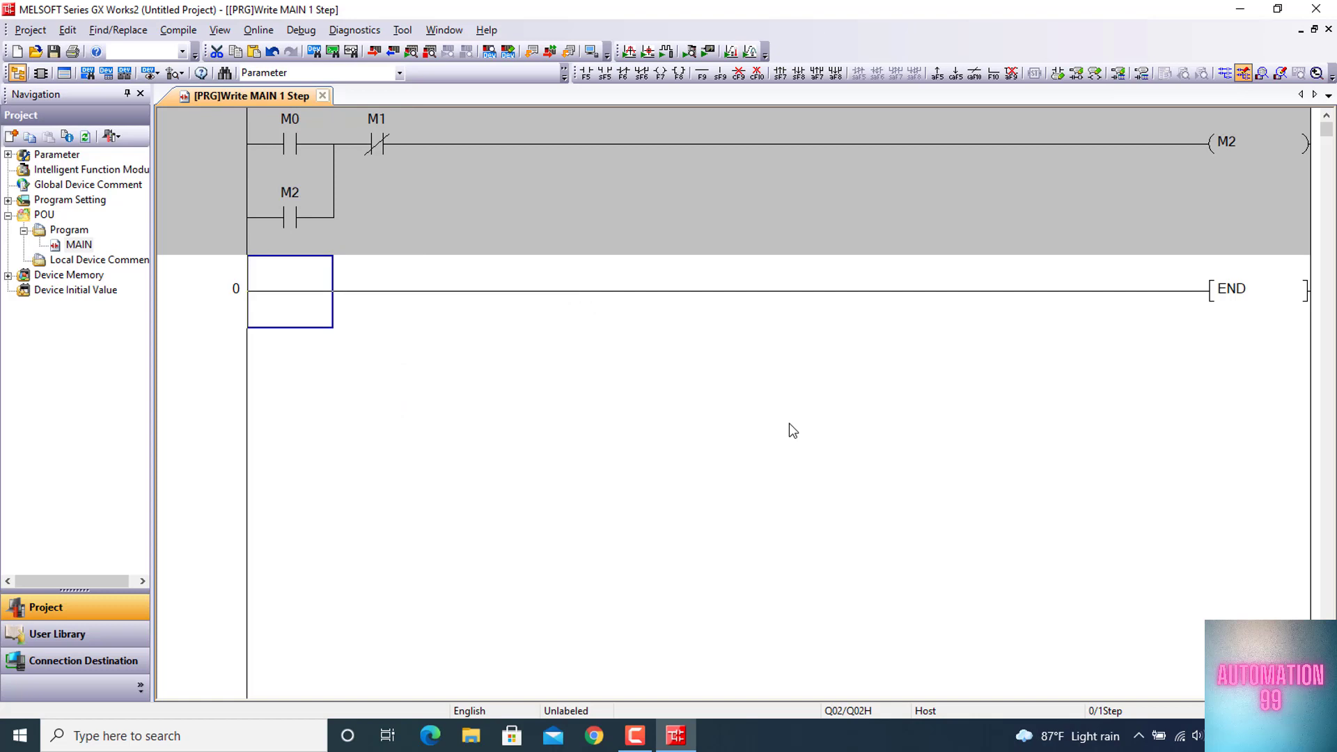
{"action": "type", "text": "ldp sm"}
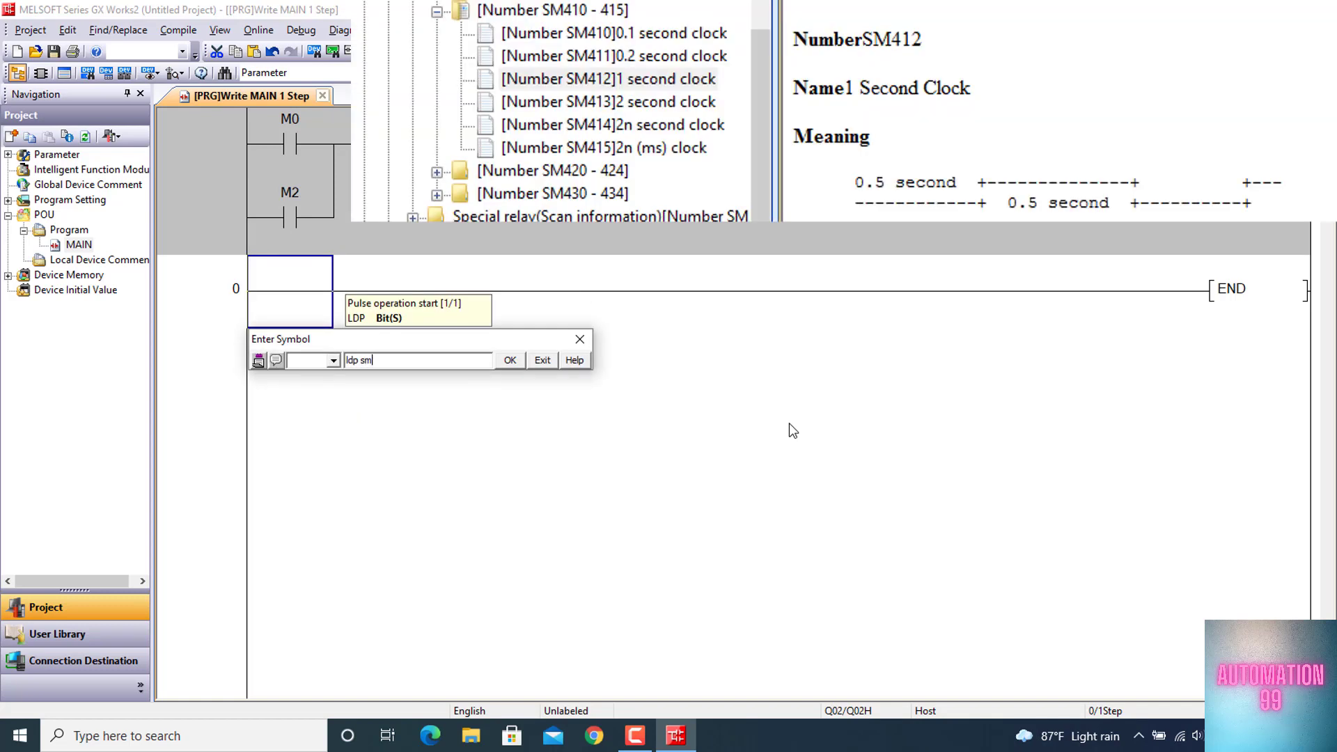
{"action": "type", "text": "412"}
{"action": "key", "text": "Return"}
Complete the SM412 rung with an addition instruction that adds K1 to D0 and stores it in D0
{"action": "type", "text": "+"}
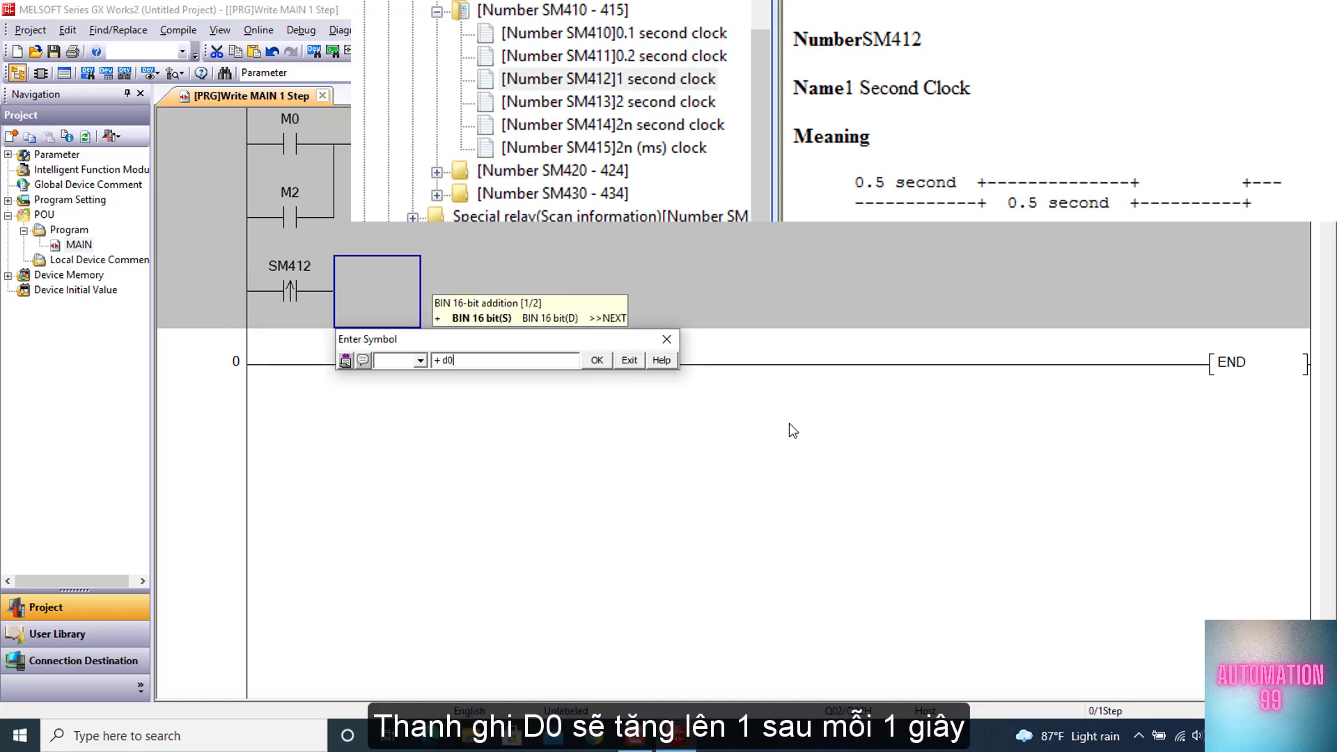
{"action": "type", "text": " d0 "}
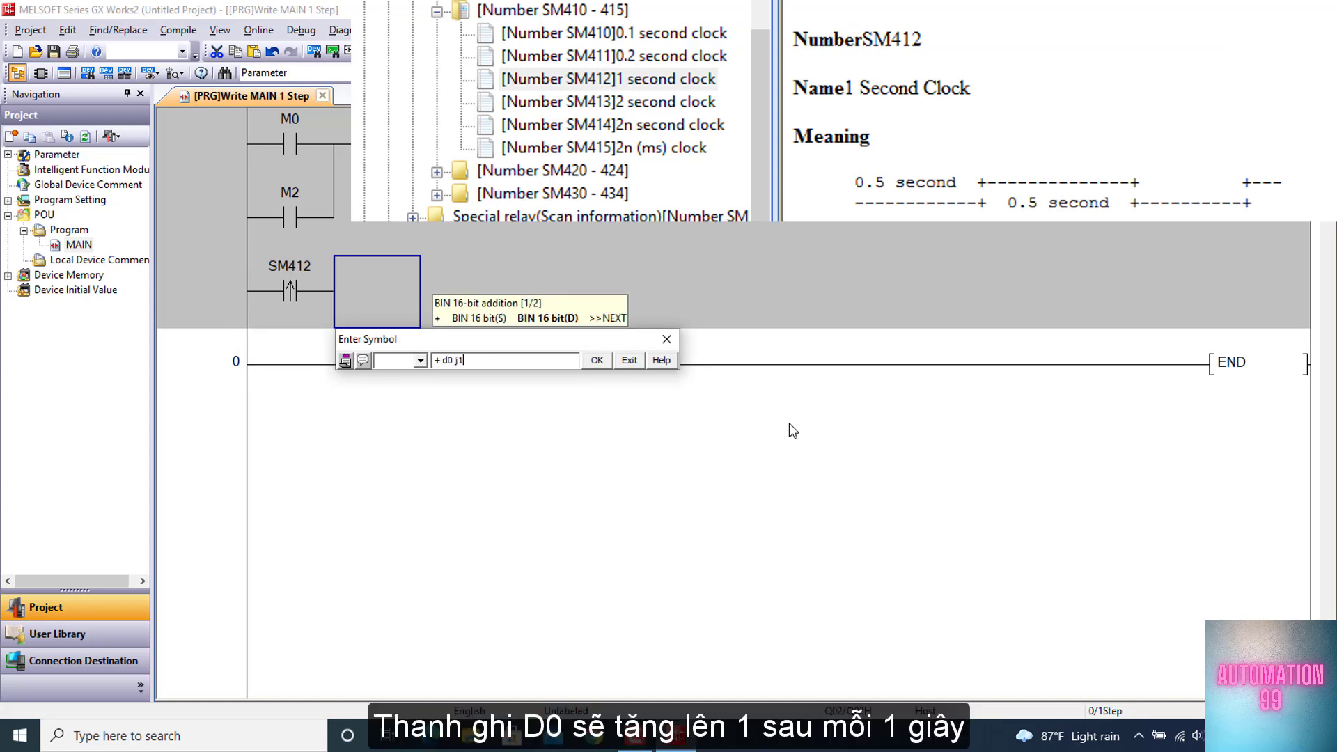
{"action": "type", "text": "K1 D"}
{"action": "type", "text": "0"}
{"action": "key", "text": "Return"}
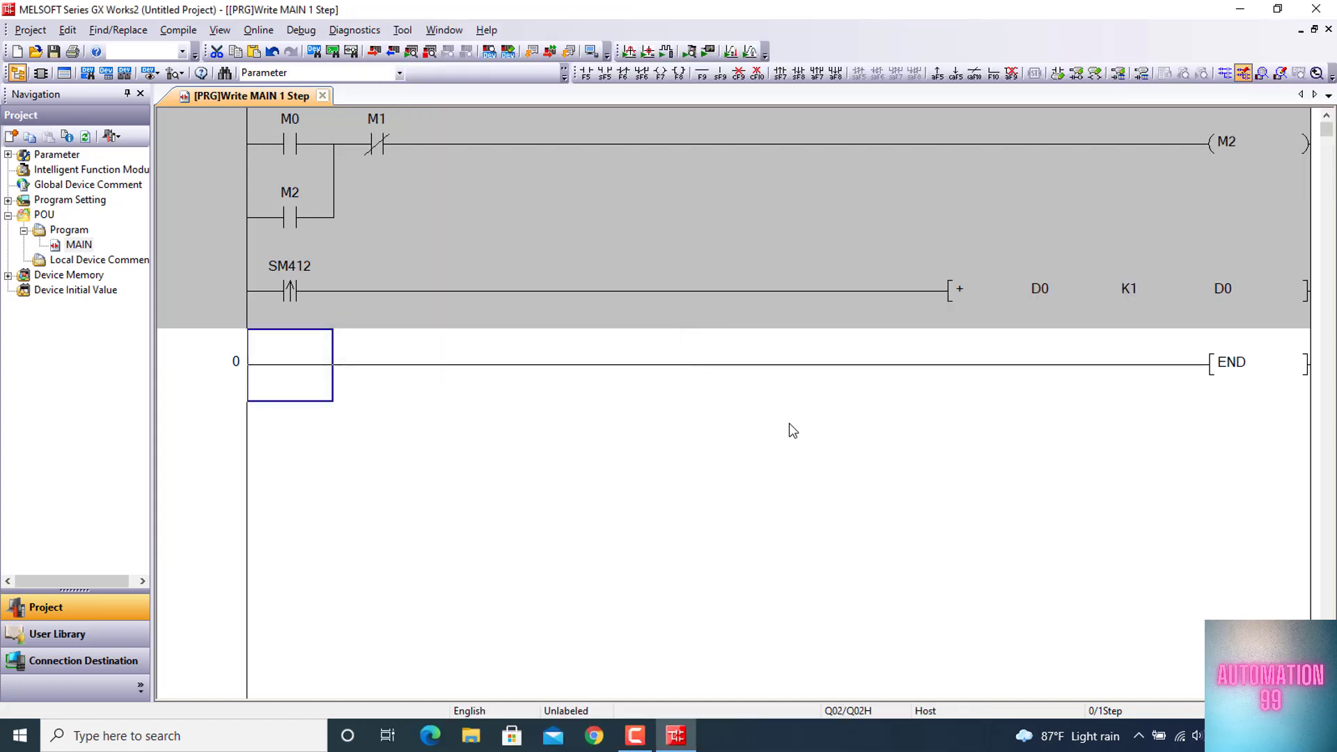
Add a third rung with rising-edge contact SM413 driving the addition instruction + D2 K1 D2
{"action": "type", "text": "ldp sm413"}
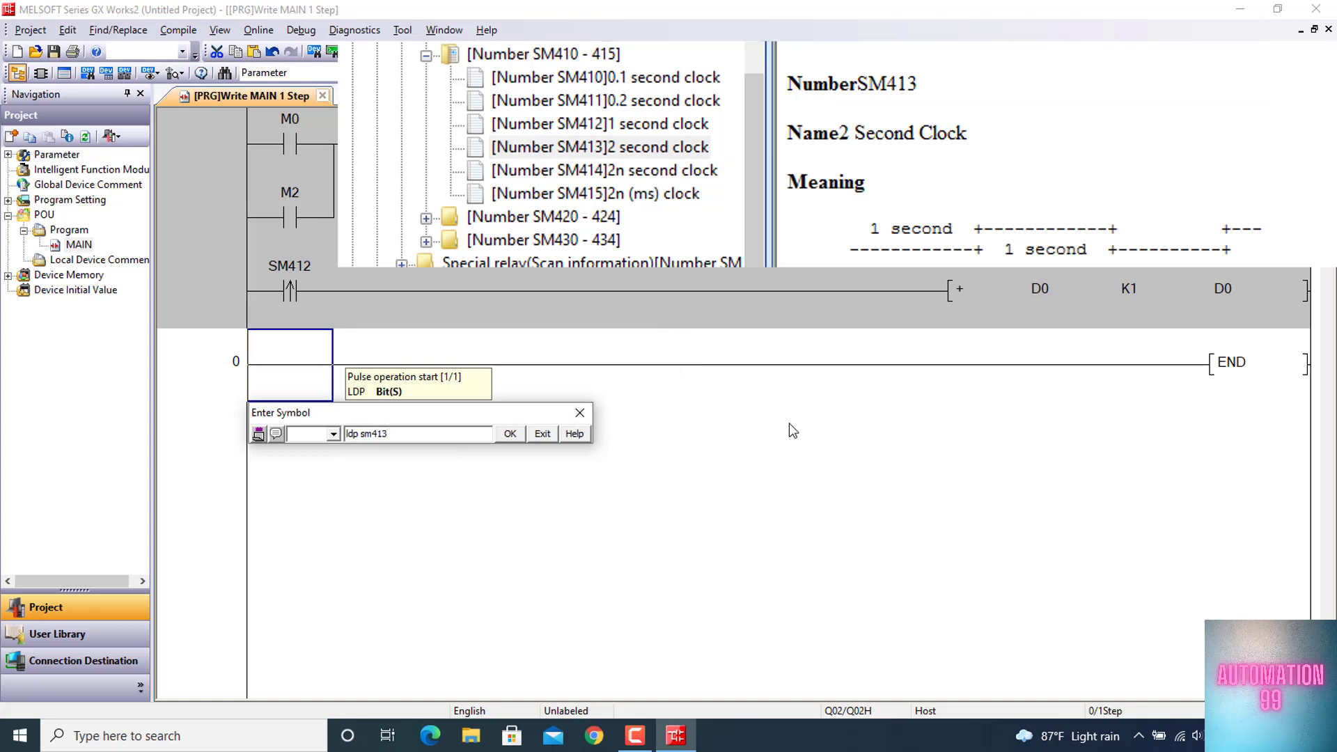
{"action": "key", "text": "Return"}
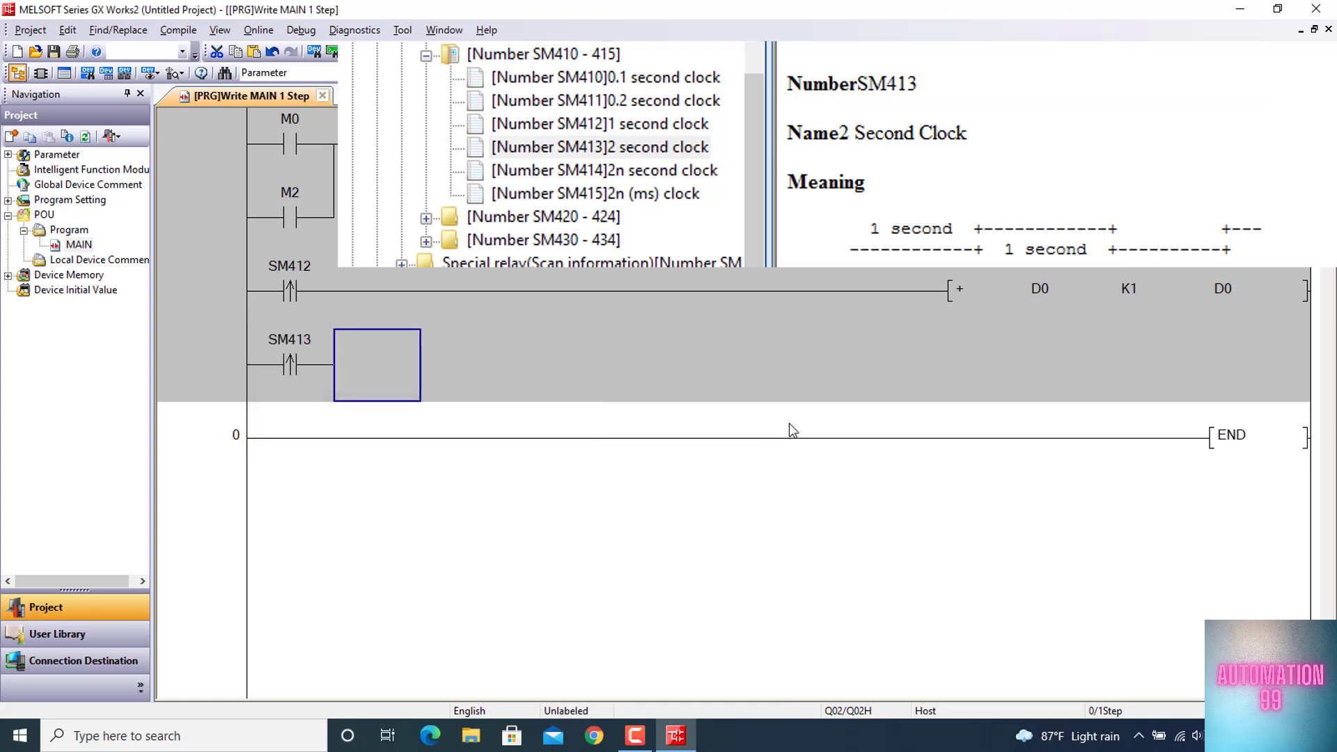
{"action": "type", "text": "+ d2"}
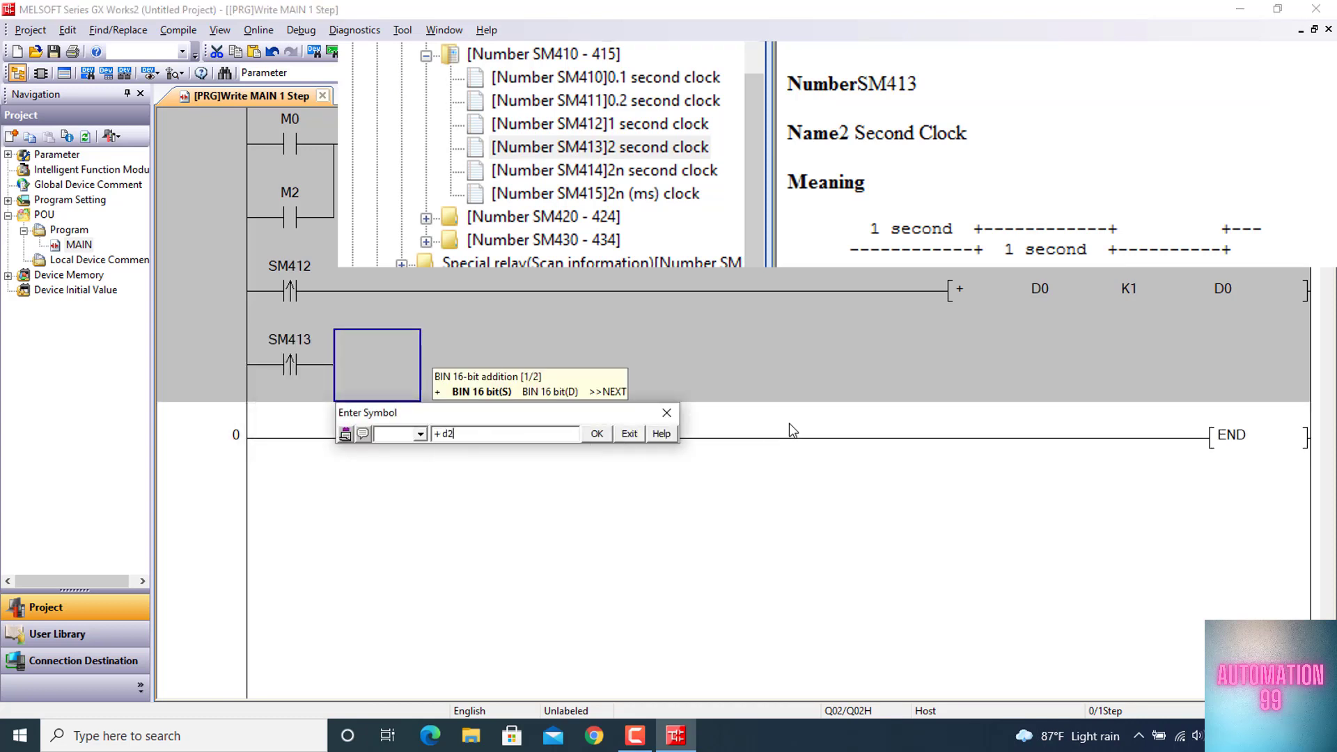
{"action": "type", "text": " K1 "}
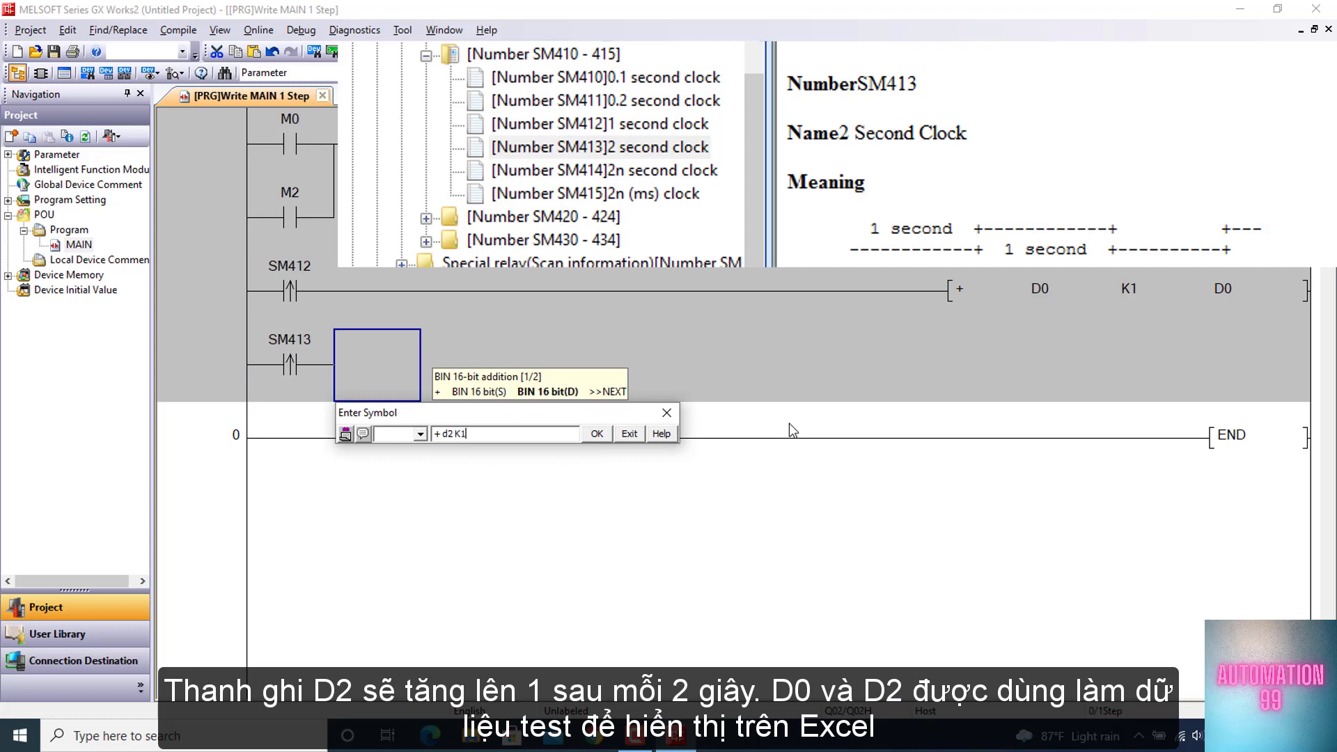
{"action": "type", "text": "d2"}
{"action": "key", "text": "Return"}
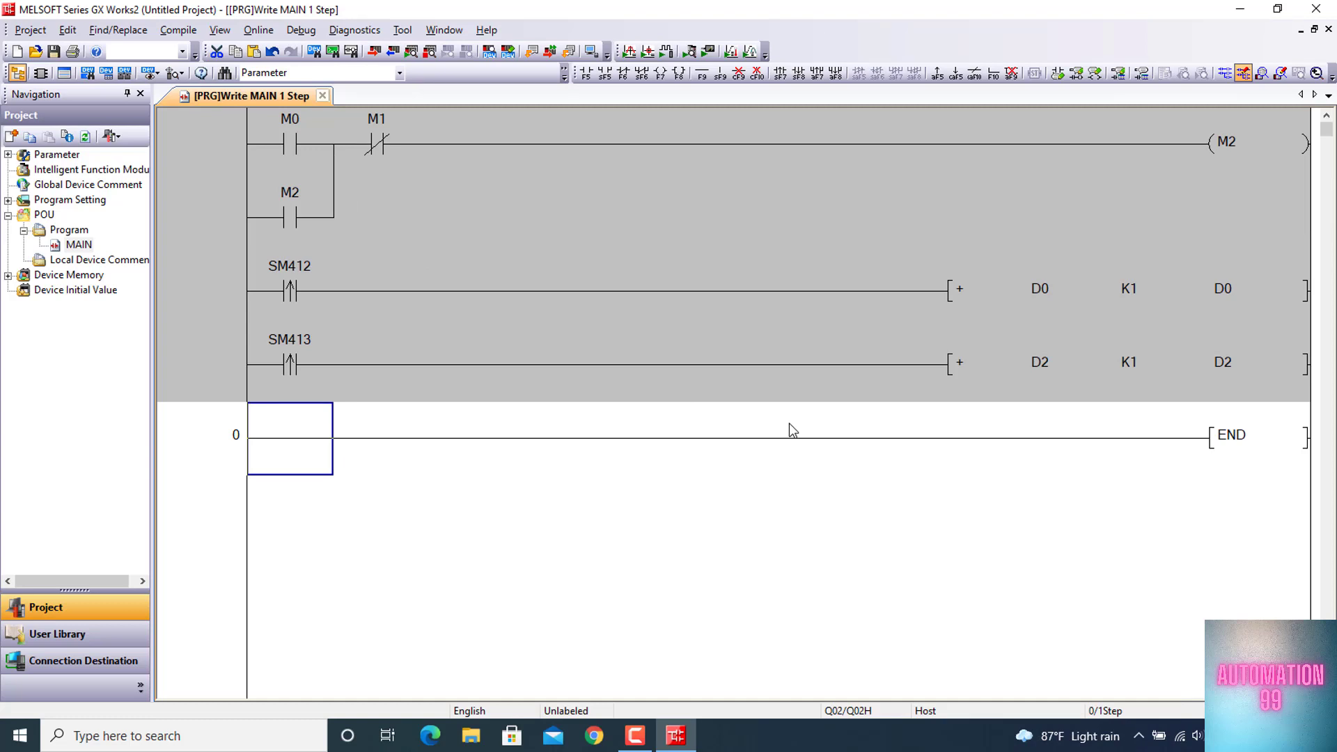
Convert the finished ladder program, start its simulation and minimize the simulator window
{"action": "key", "text": "F4"}
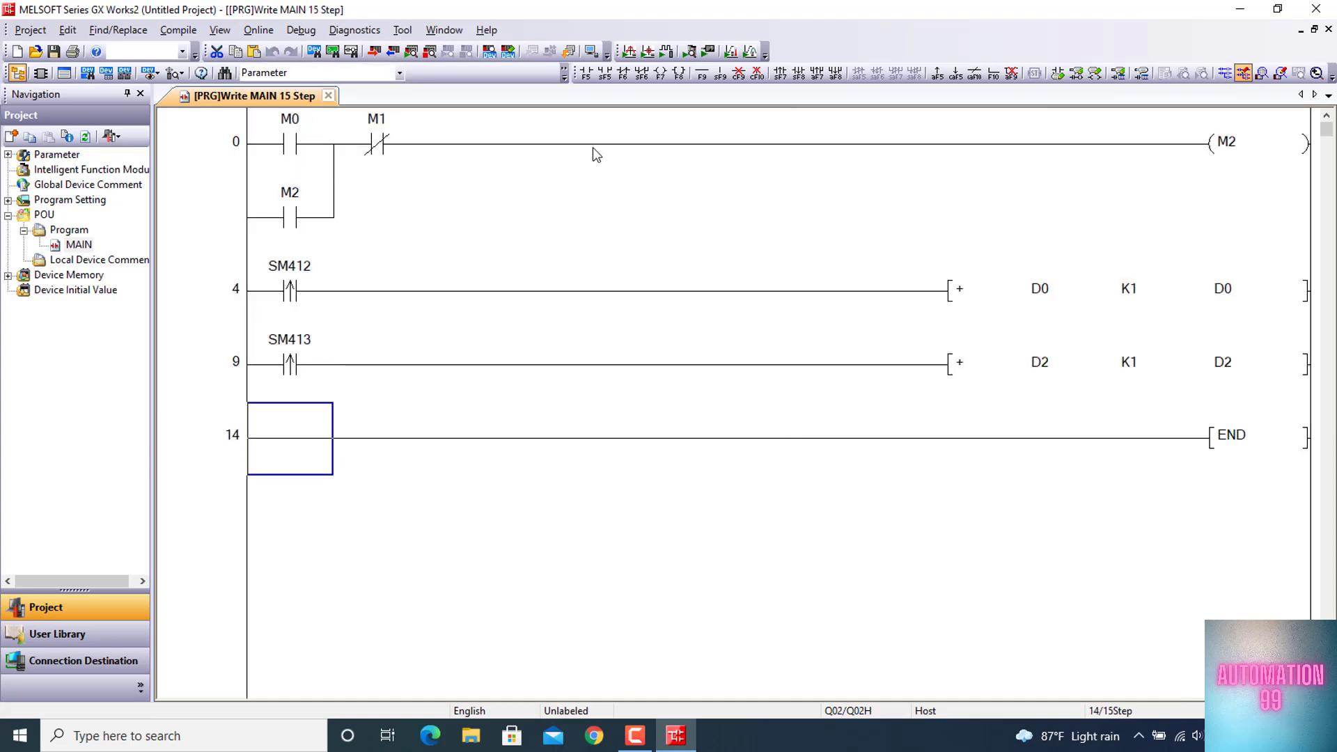
{"action": "key", "text": "Up"}
{"action": "key", "text": "Right"}
{"action": "key", "text": "Right"}
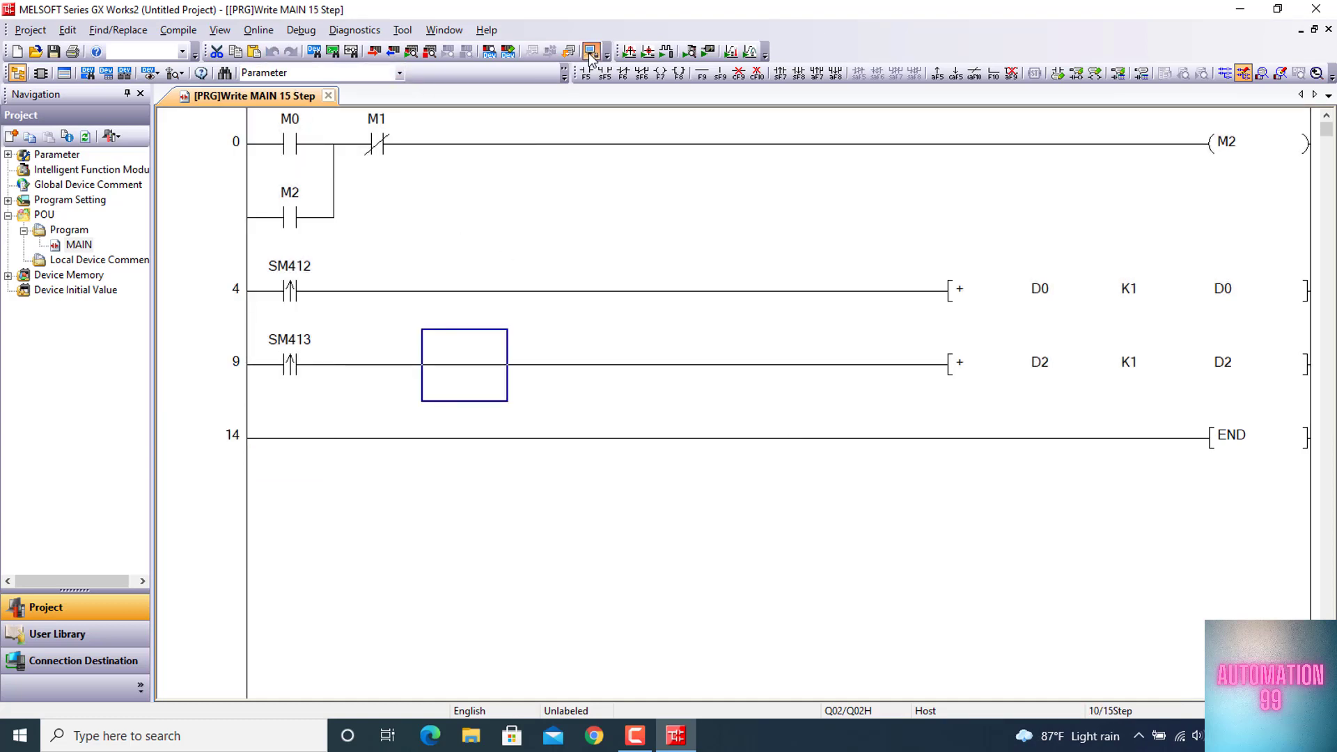
{"action": "left_click", "coordinate": [590, 53]}
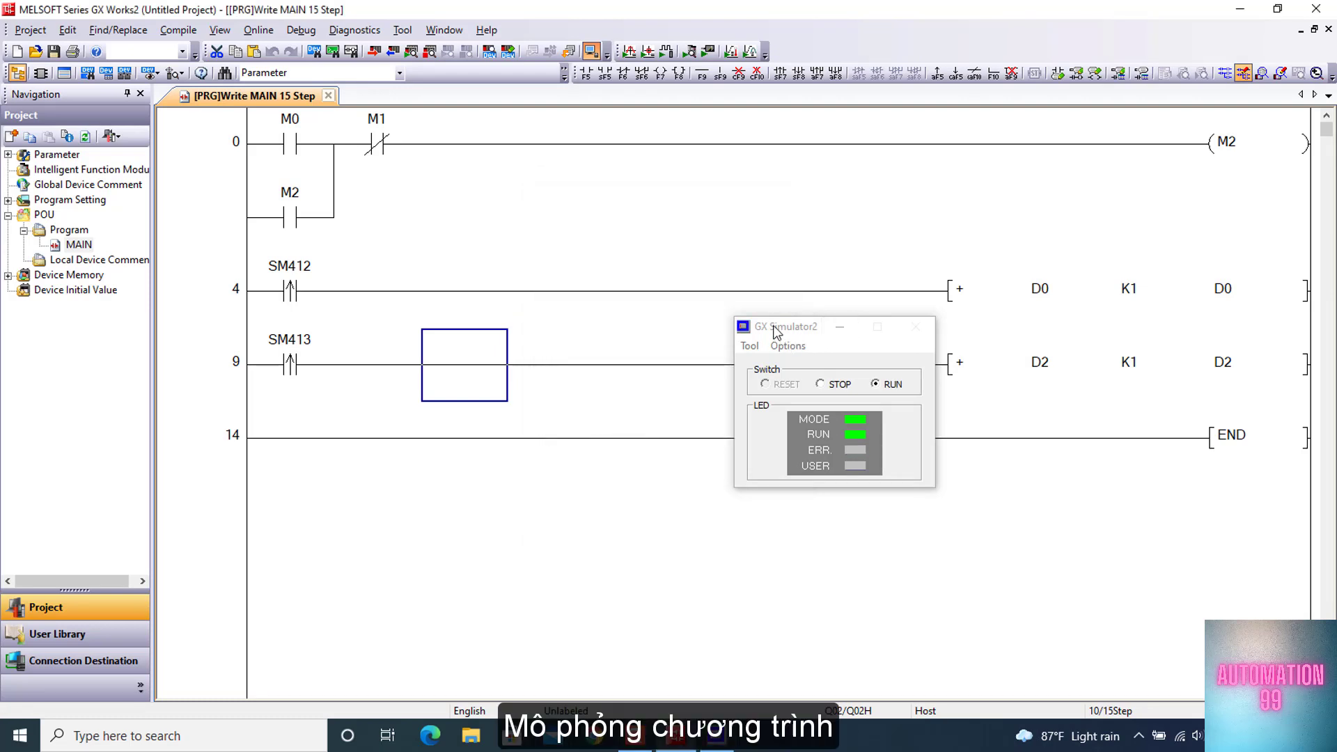
{"action": "left_click_drag", "start_coordinate": [775, 332], "coordinate": [970, 342]}
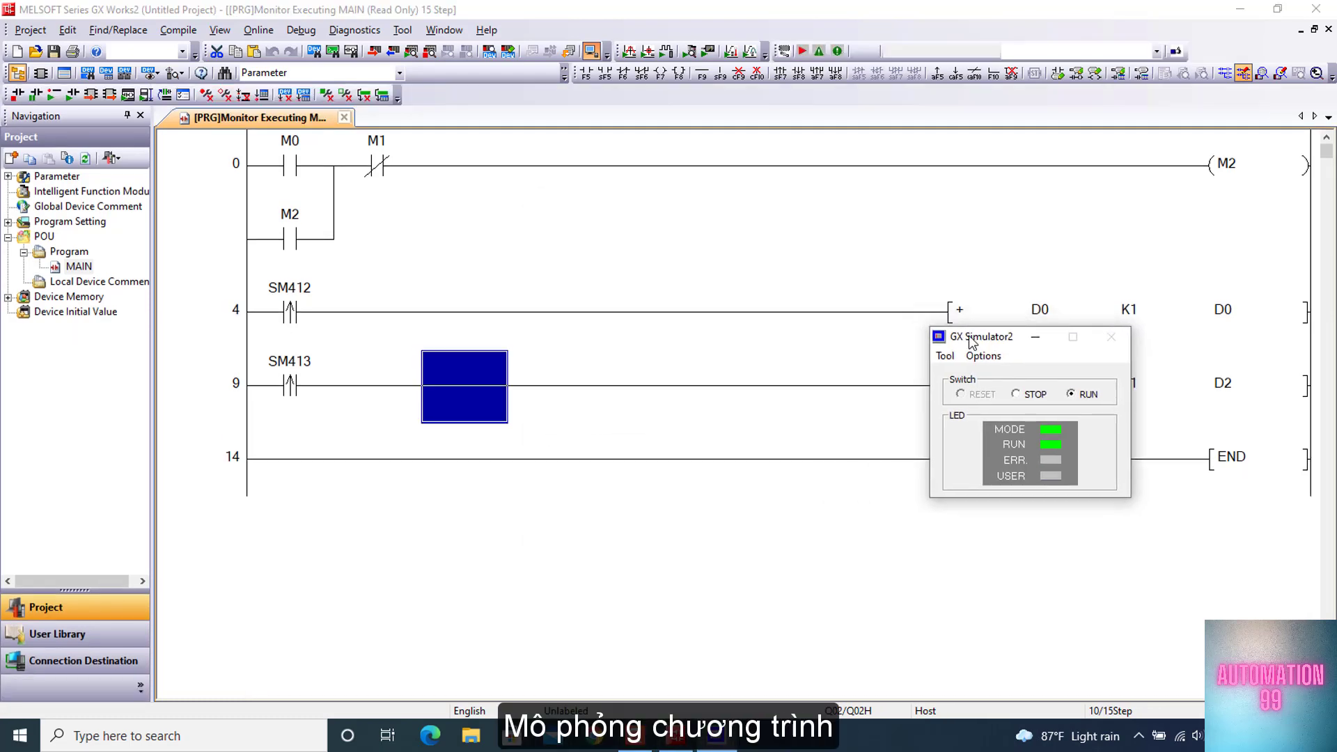
{"action": "left_click", "coordinate": [1036, 339]}
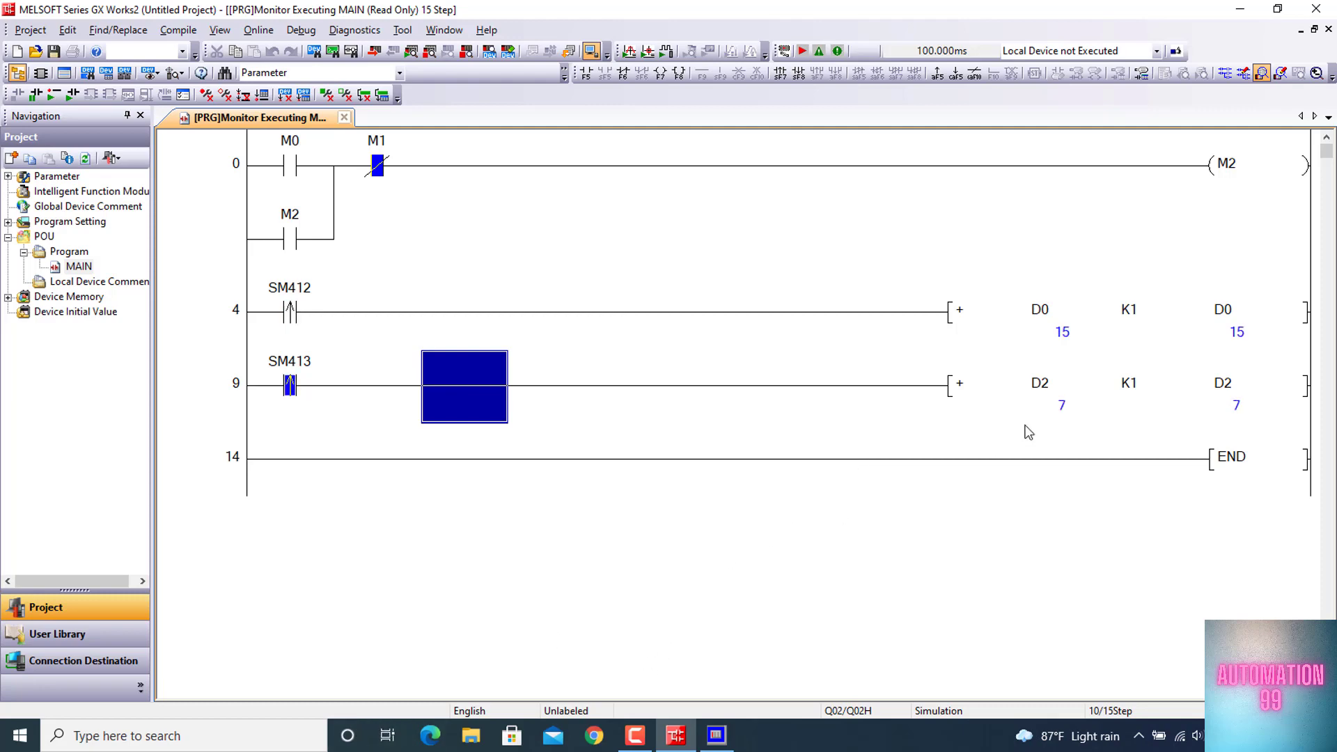
Minimize GX Works2, launch MX OPC Configurator and add a new MX device to the address space
{"action": "left_click", "coordinate": [1239, 9]}
{"action": "double_click", "coordinate": [160, 291]}
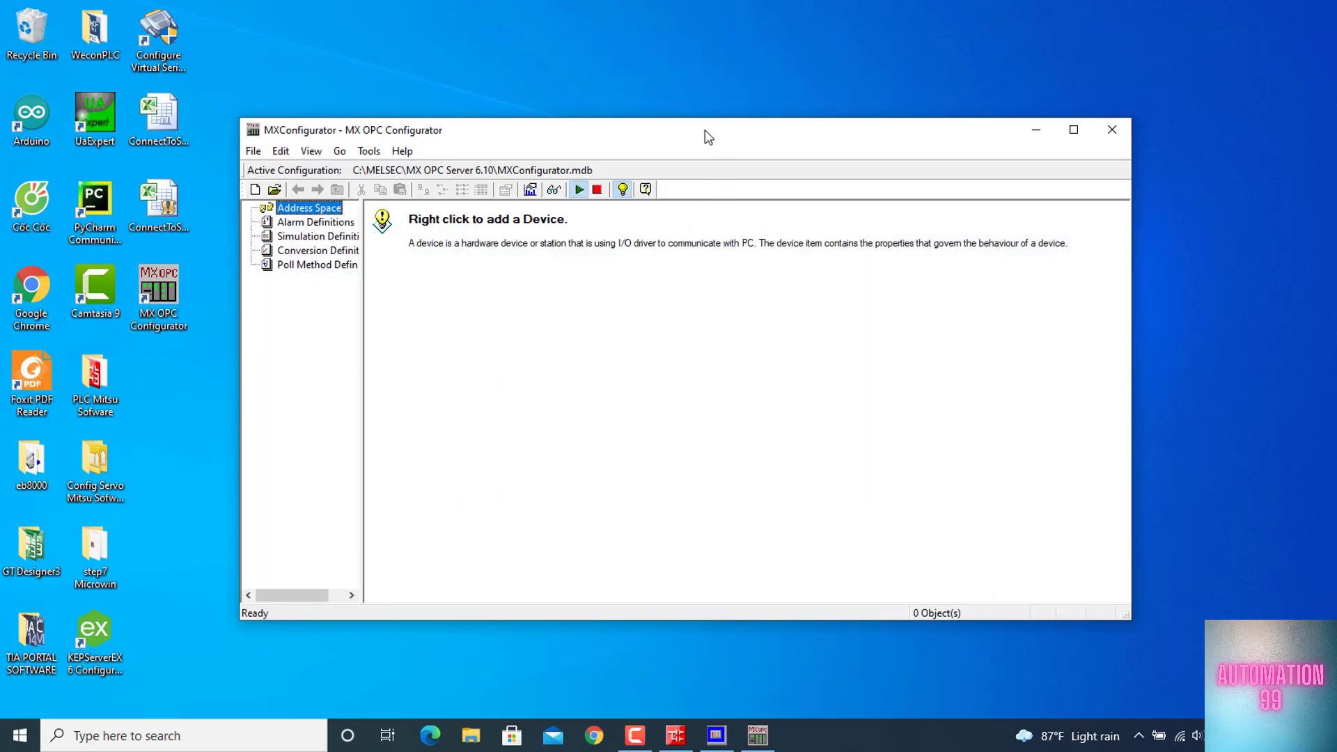
{"action": "right_click", "coordinate": [511, 300]}
{"action": "right_click", "coordinate": [467, 269]}
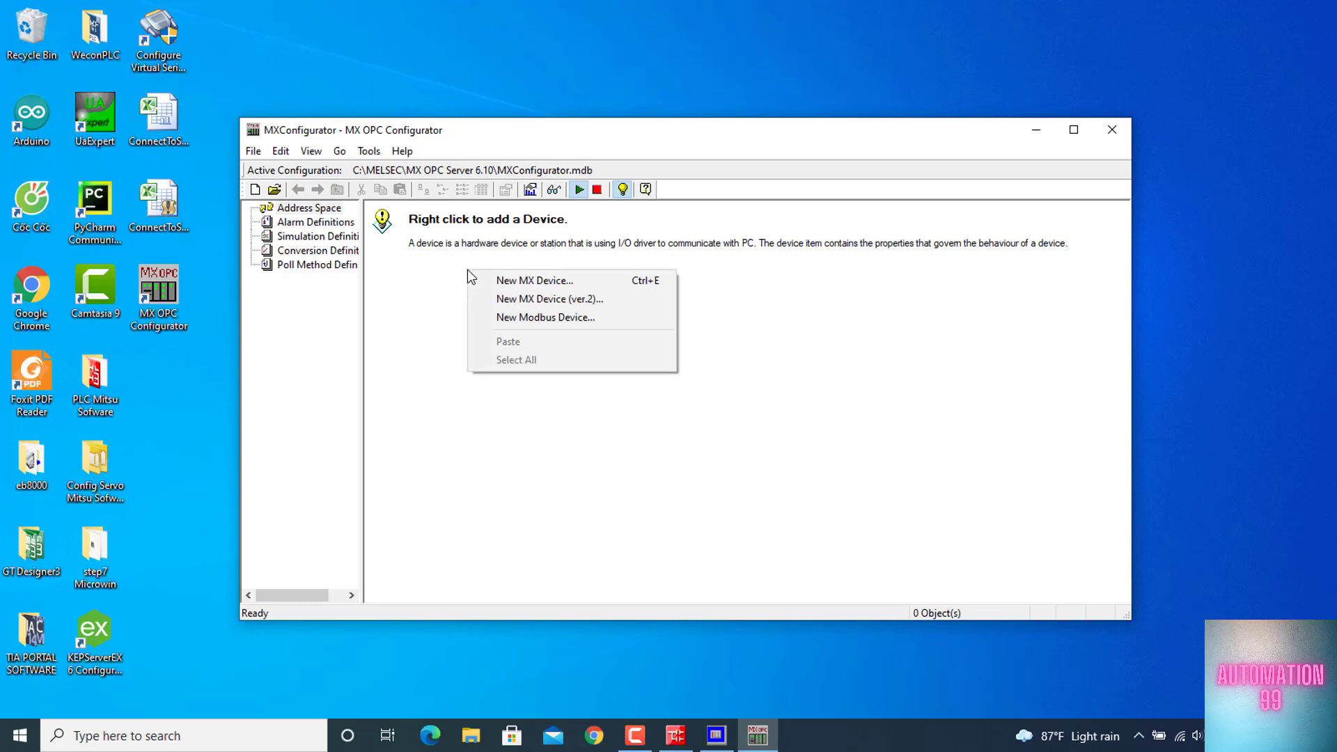
{"action": "left_click", "coordinate": [515, 281]}
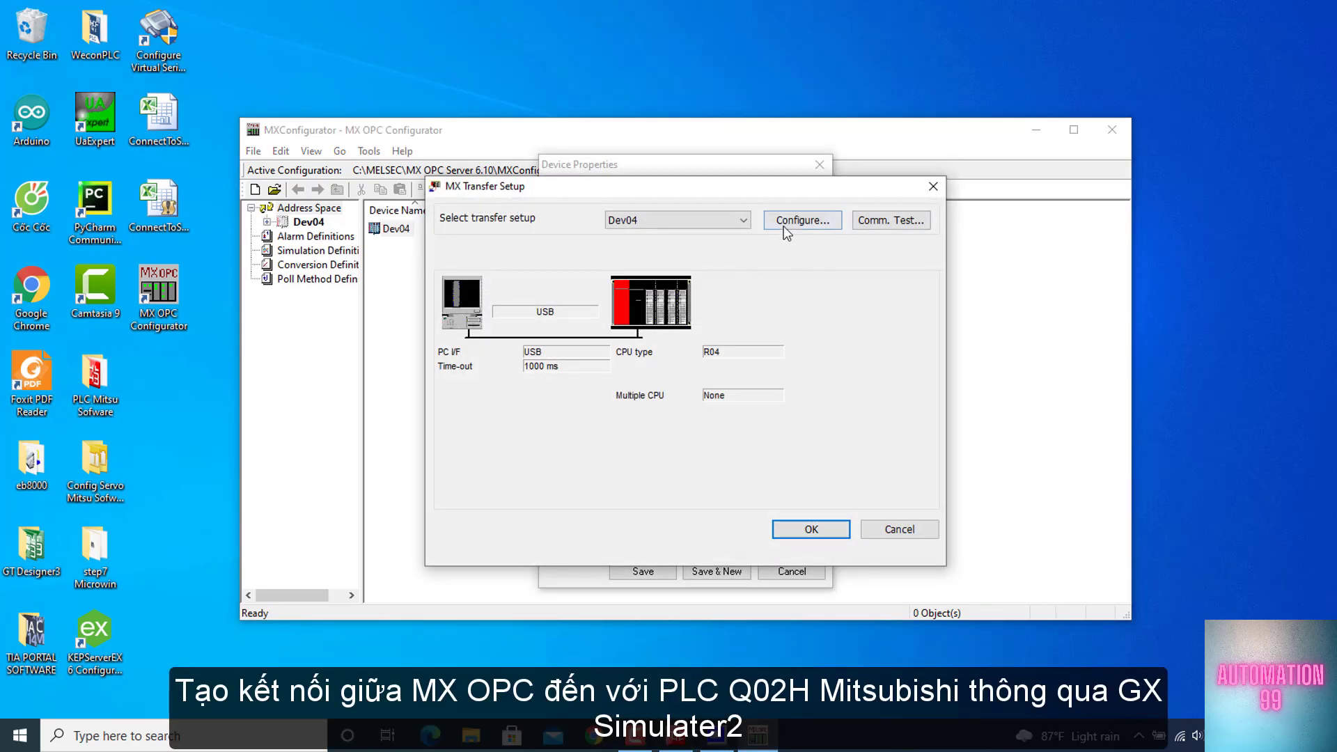
Configure the new device's transfer setup with GX Simulator2 as PC side I/F and QCPU(Q mode) as CPU series, and save the device
{"action": "left_click", "coordinate": [783, 221]}
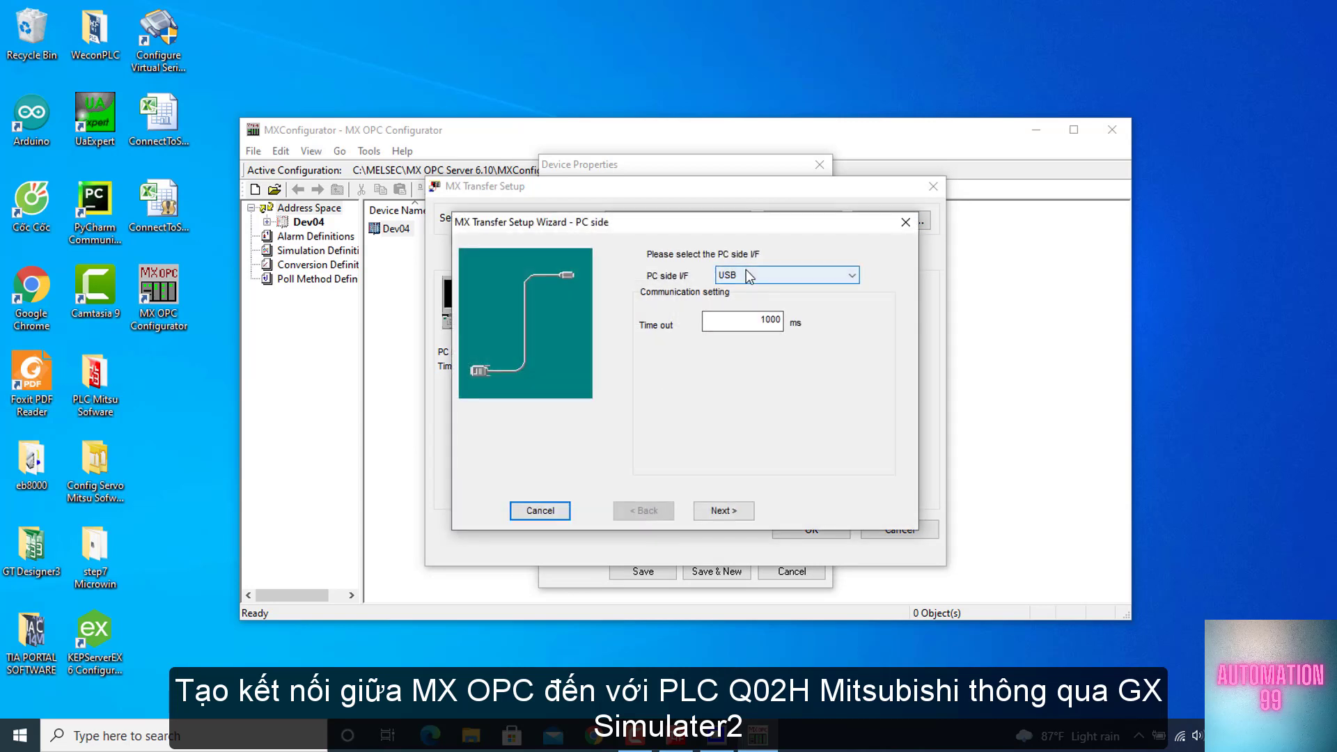
{"action": "left_click", "coordinate": [745, 271]}
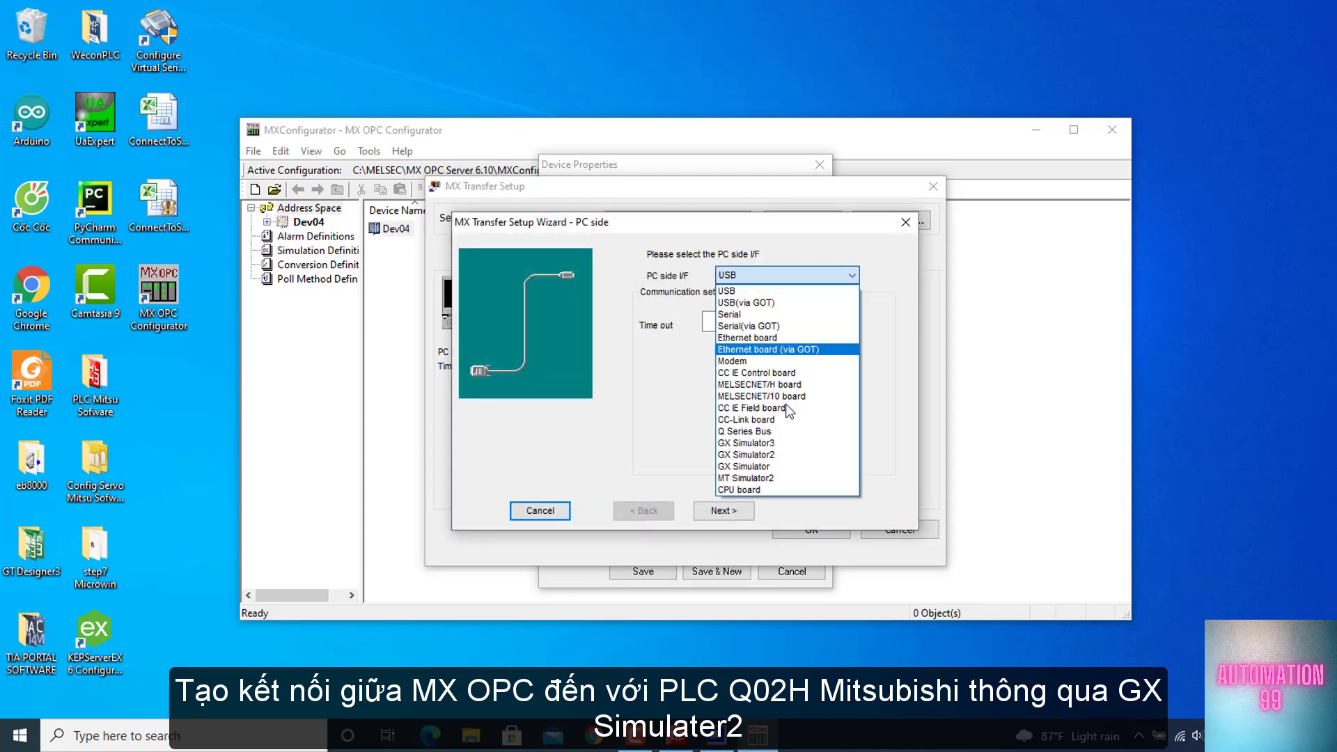
{"action": "left_click", "coordinate": [797, 454]}
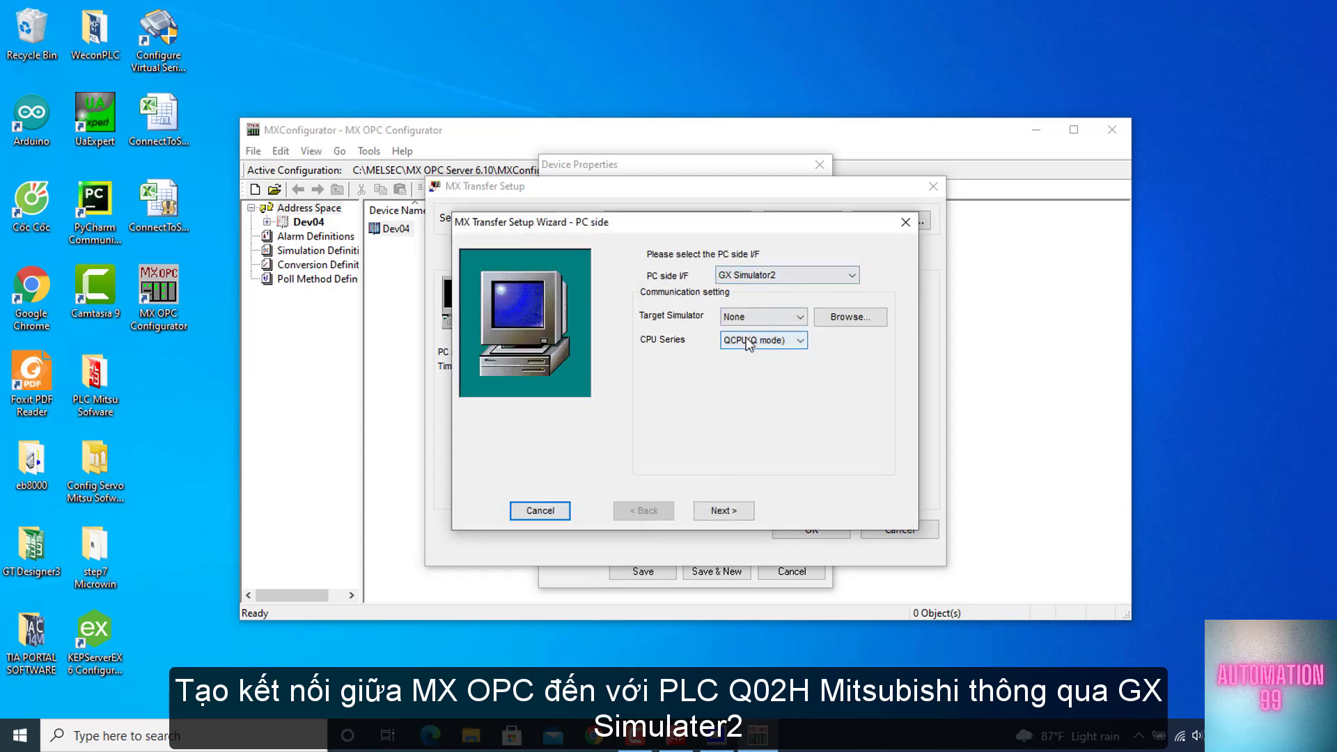
{"action": "left_click", "coordinate": [721, 512]}
{"action": "left_click", "coordinate": [723, 511]}
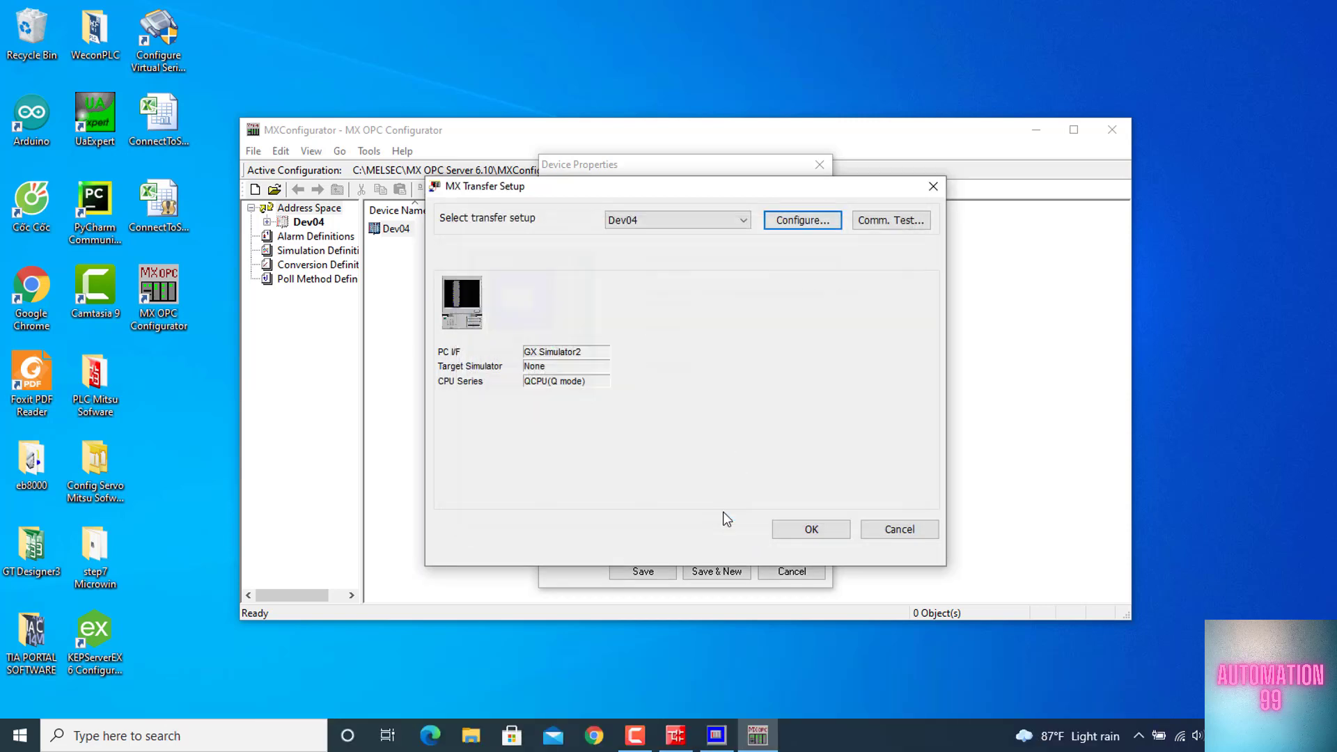
{"action": "left_click", "coordinate": [811, 531]}
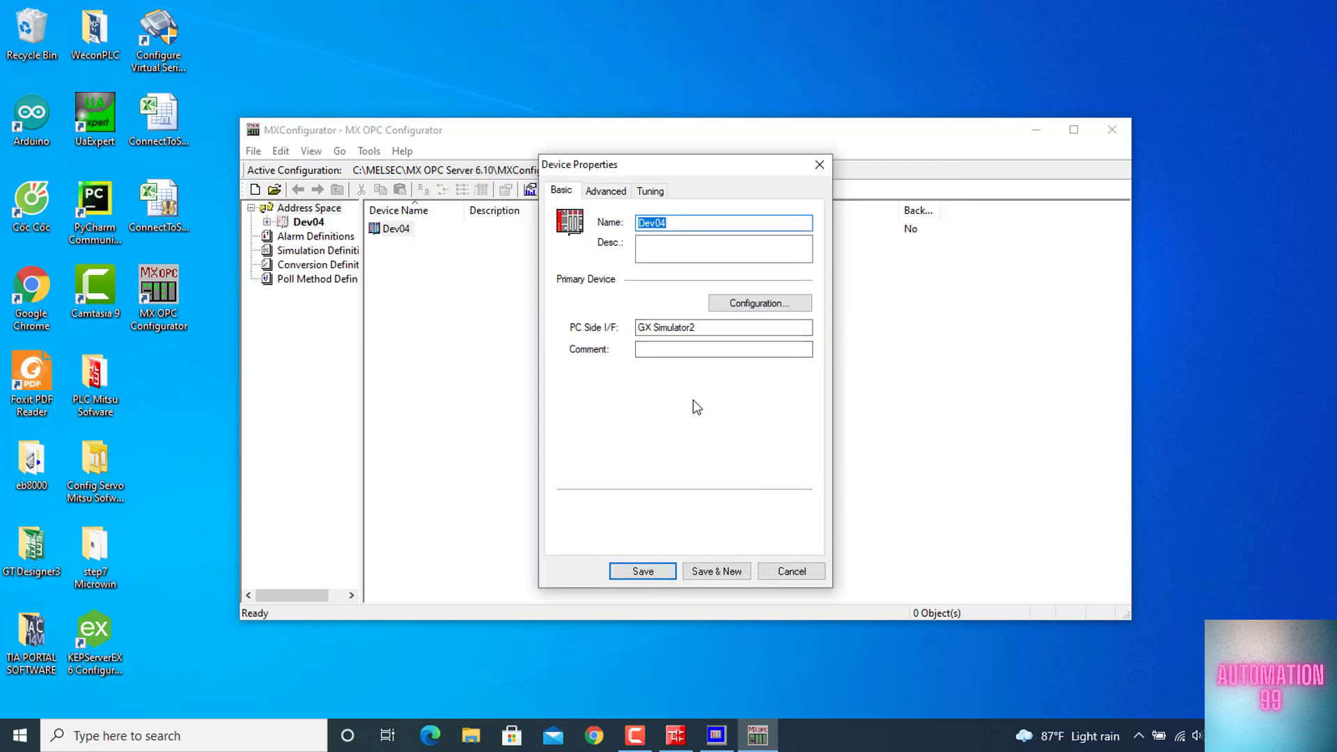
{"action": "left_click", "coordinate": [642, 572]}
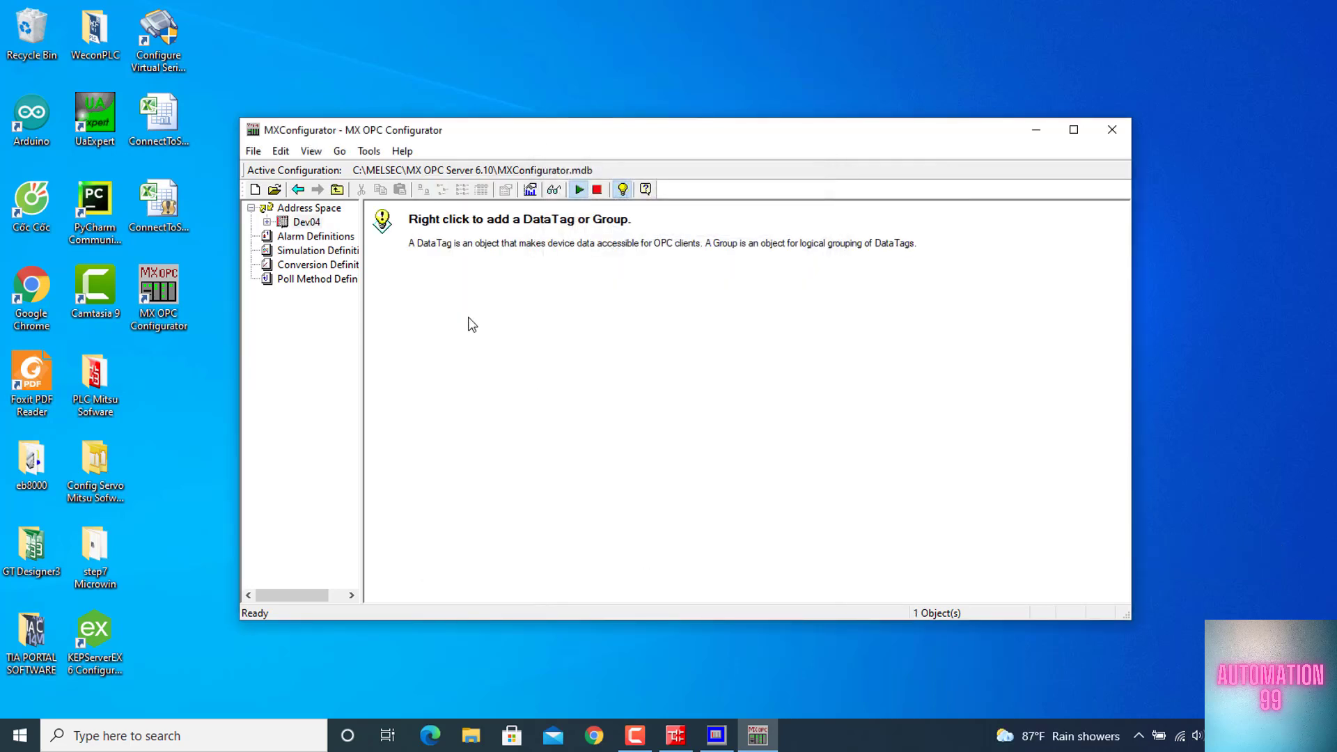
Add a read/write BOOL tag named Start with I/O address M0 under the device Dev04
{"action": "left_click", "coordinate": [266, 222]}
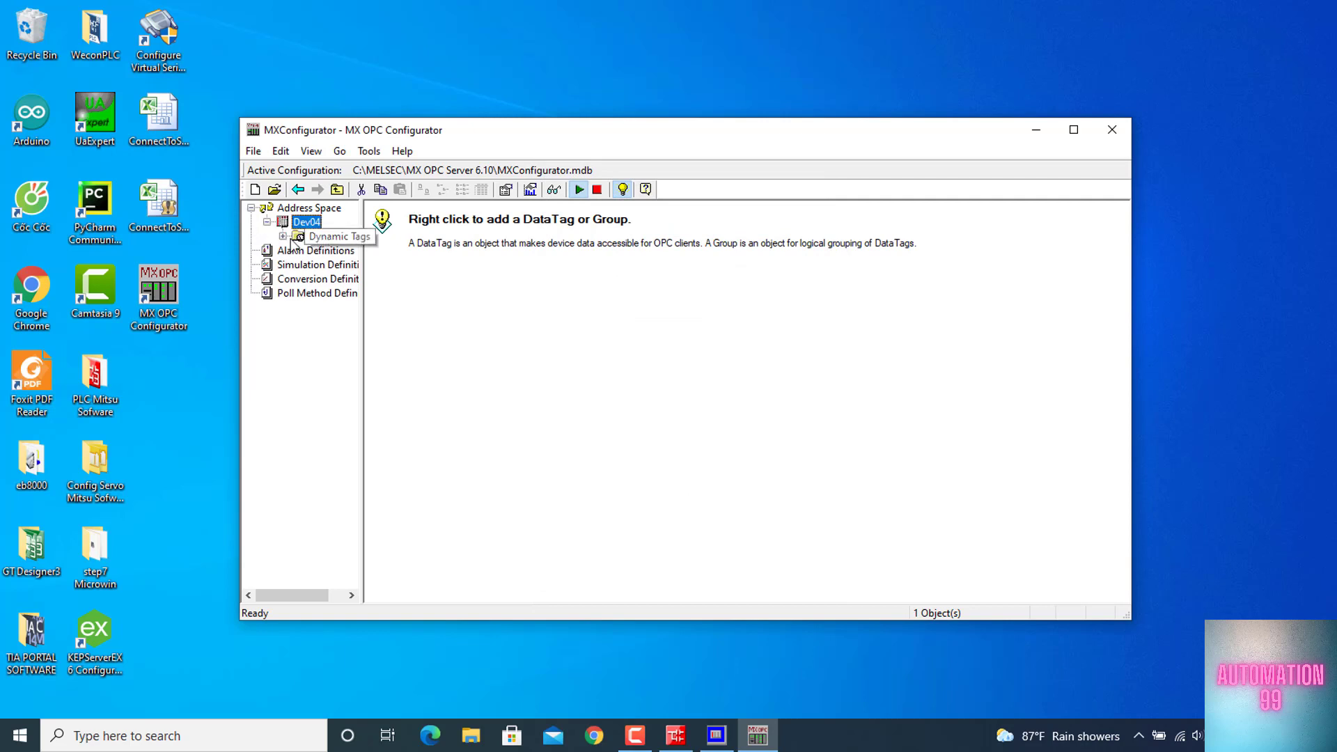
{"action": "left_click", "coordinate": [503, 266]}
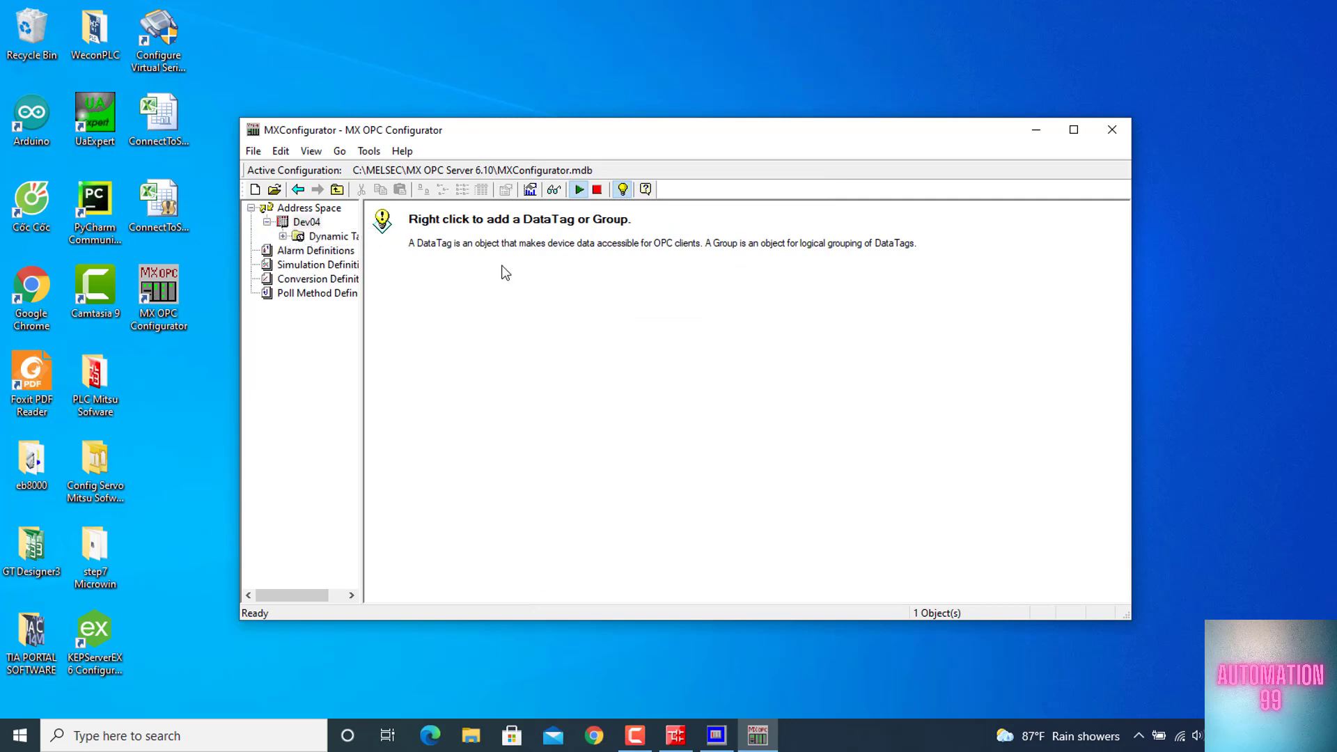
{"action": "right_click", "coordinate": [503, 266]}
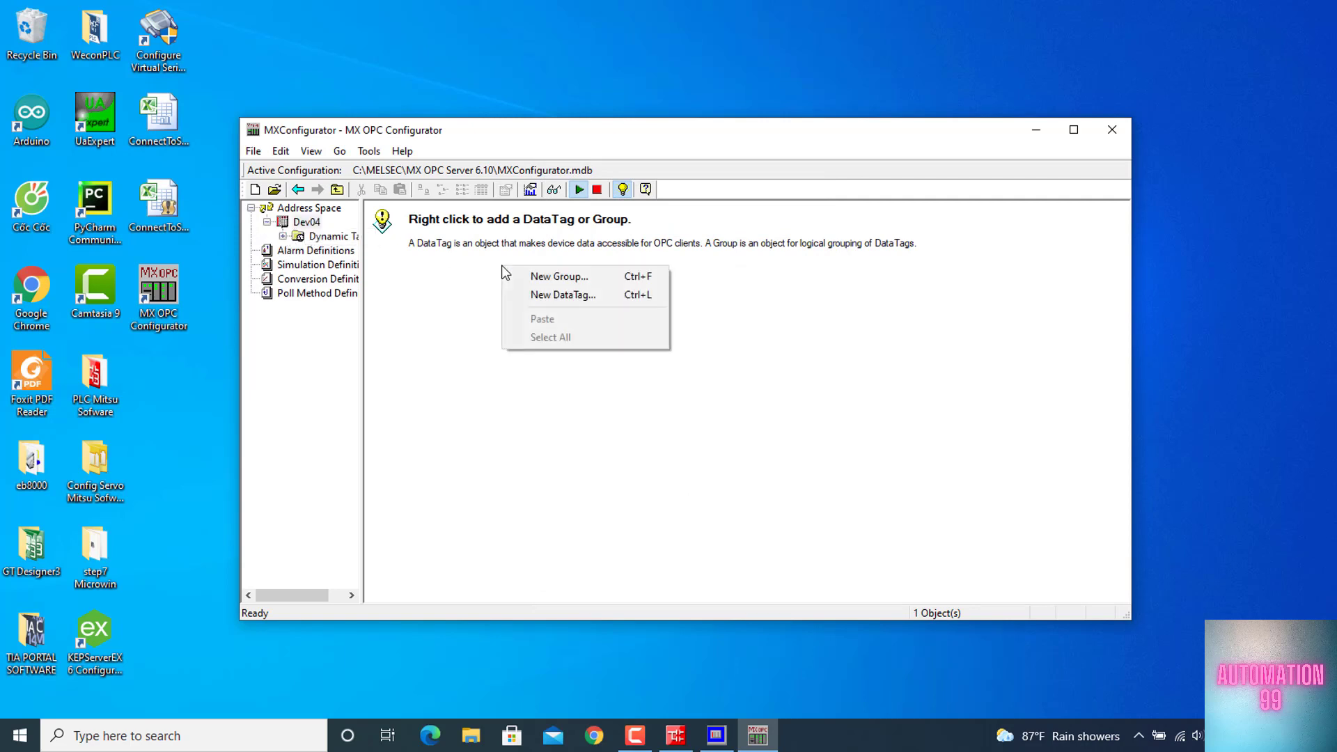
{"action": "left_click", "coordinate": [552, 295]}
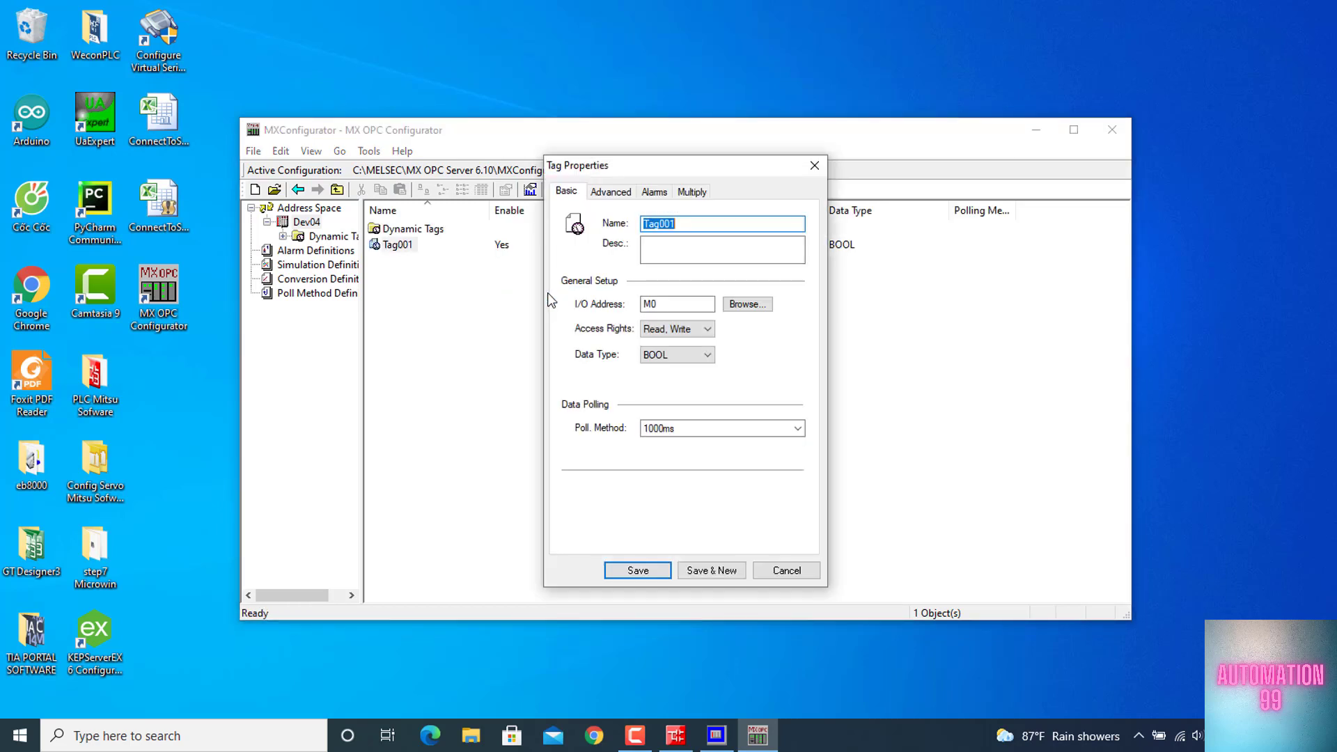
{"action": "type", "text": "Start"}
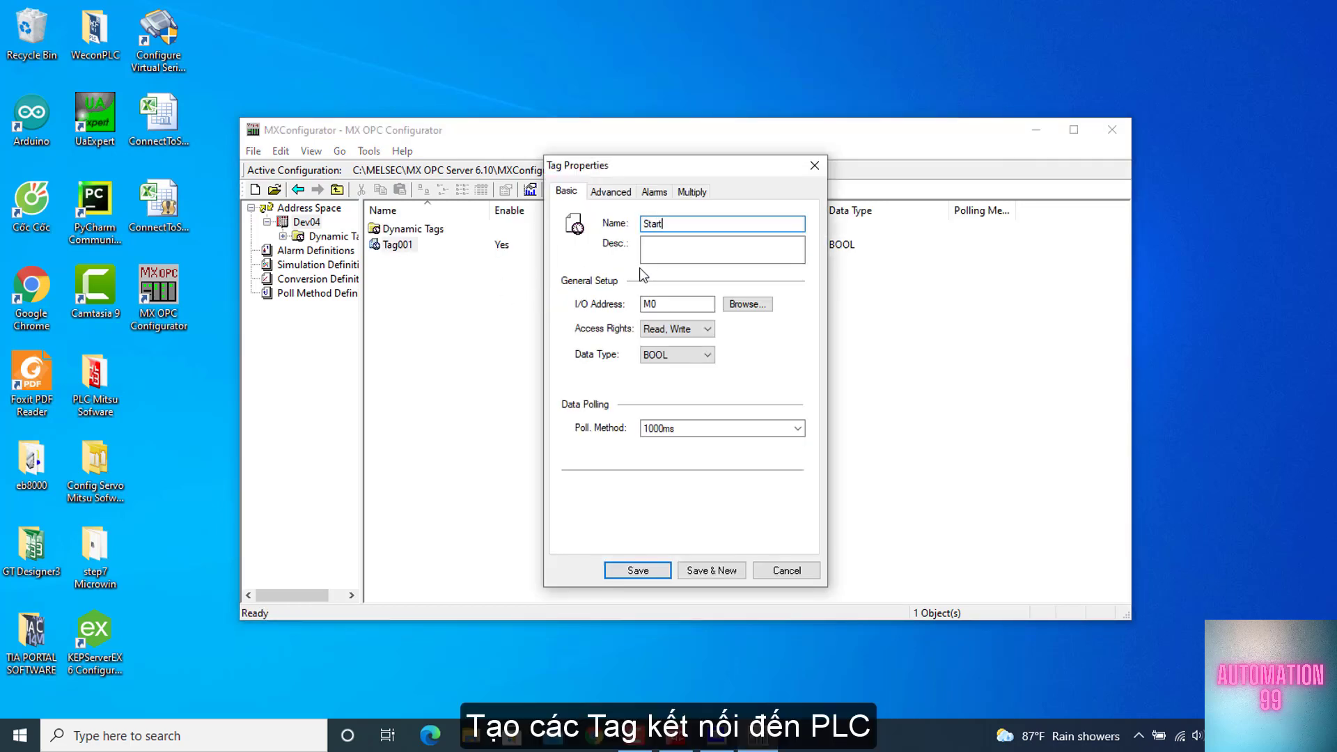
{"action": "left_click", "coordinate": [699, 569]}
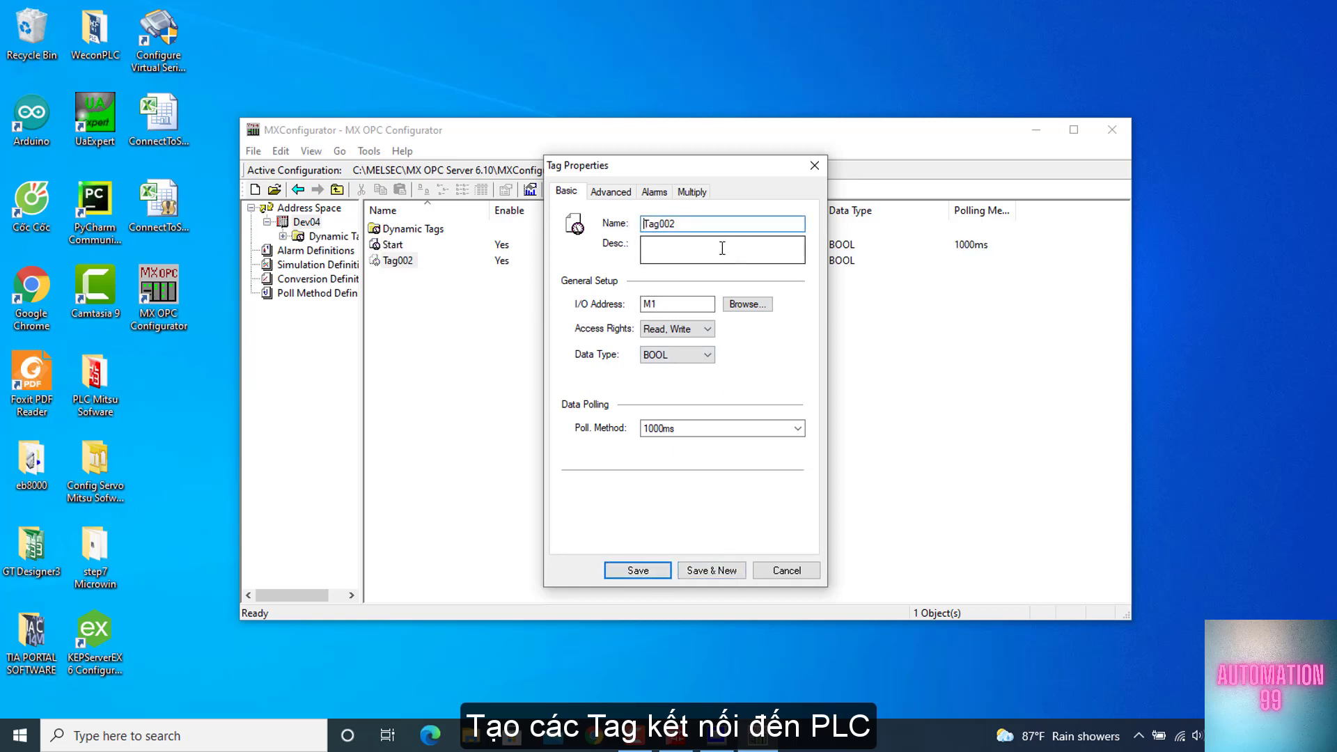
Add two more BOOL tags: Stop with I/O address M1 and Out with I/O address M2
{"action": "type", "text": "Sto"}
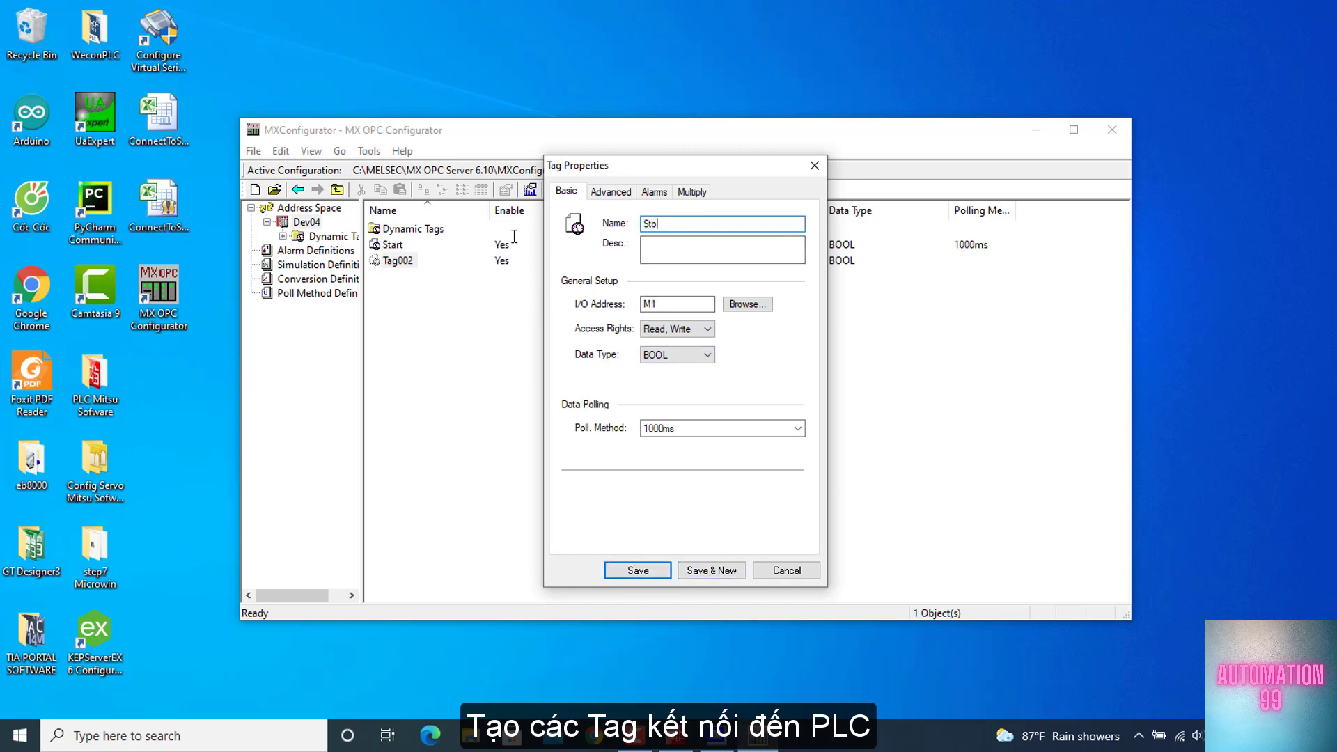
{"action": "type", "text": "p"}
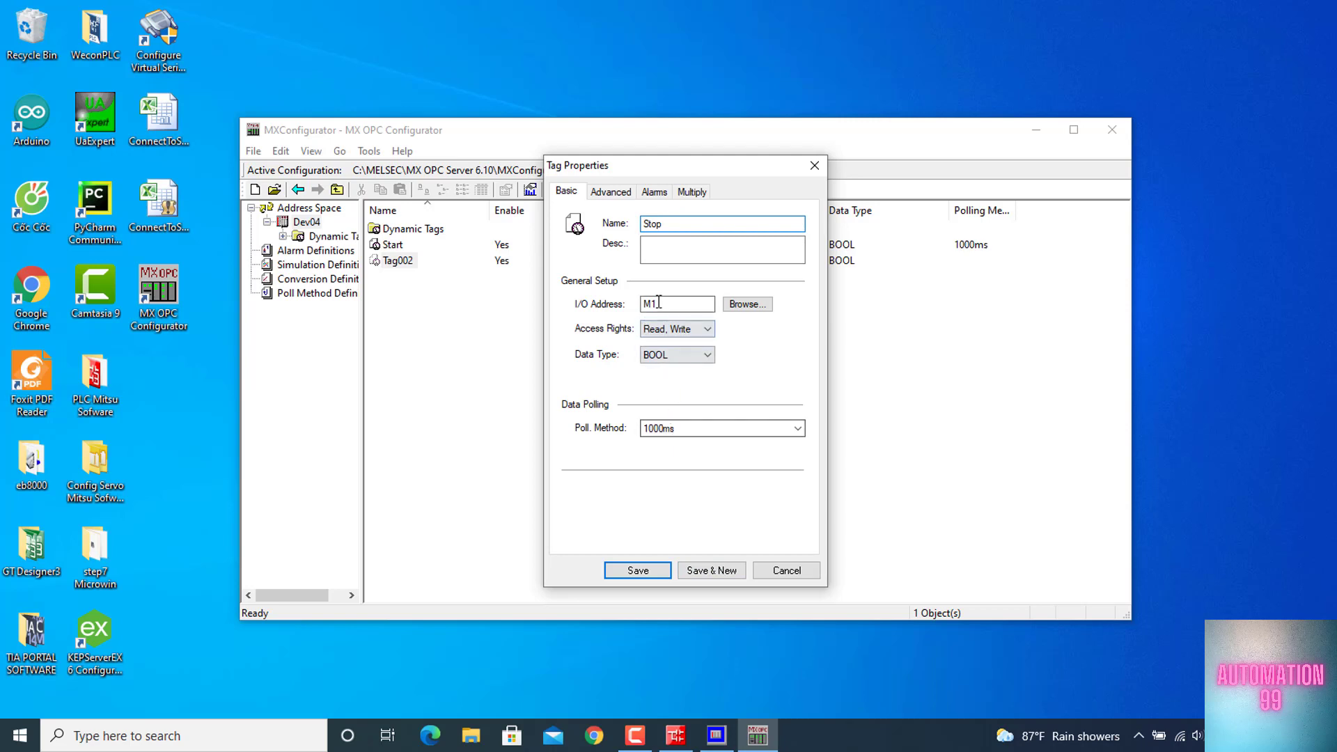
{"action": "left_click", "coordinate": [714, 571]}
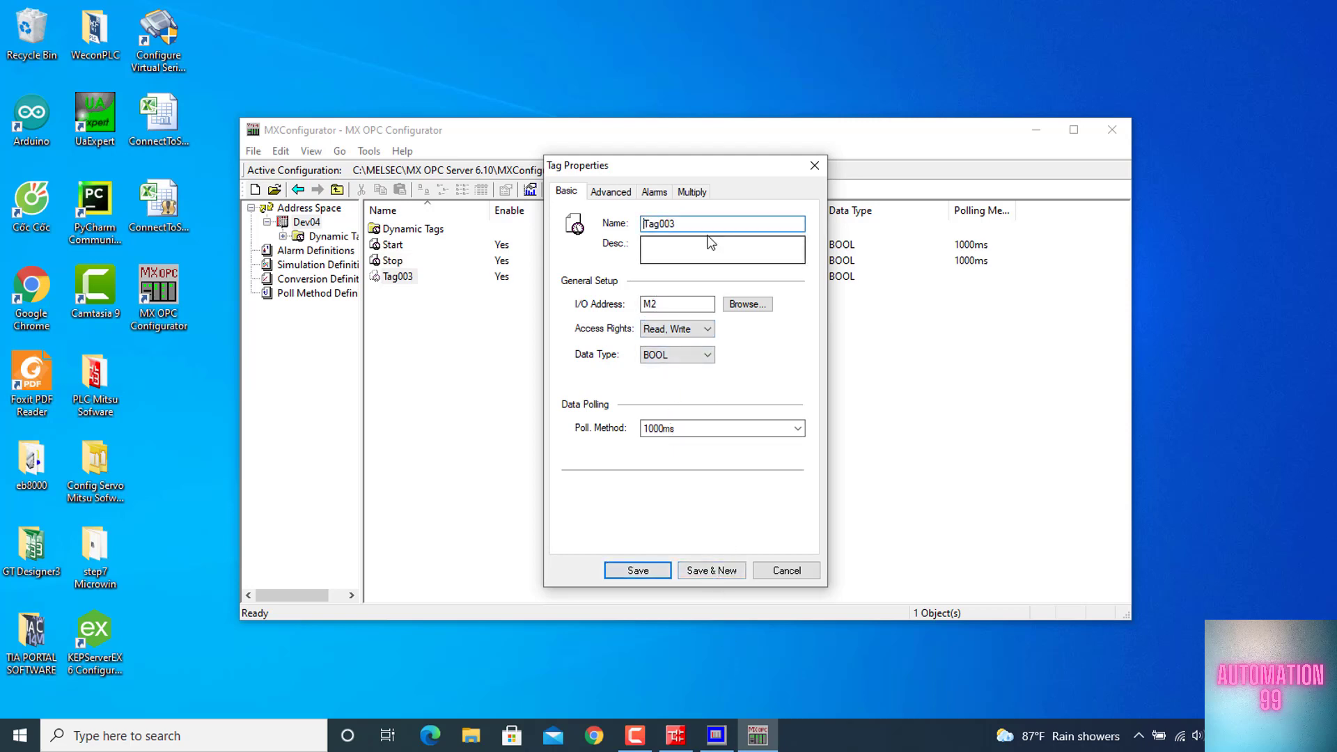
{"action": "type", "text": "Out"}
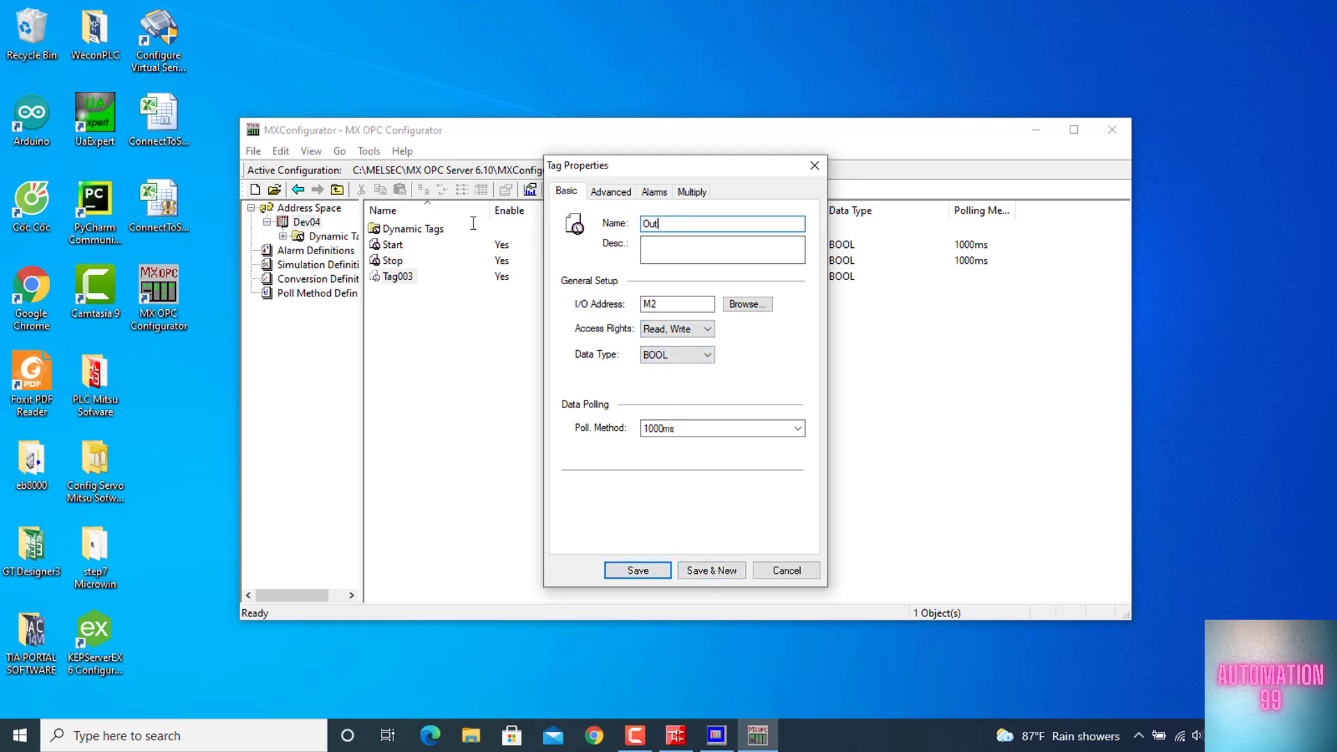
{"action": "left_click", "coordinate": [706, 570]}
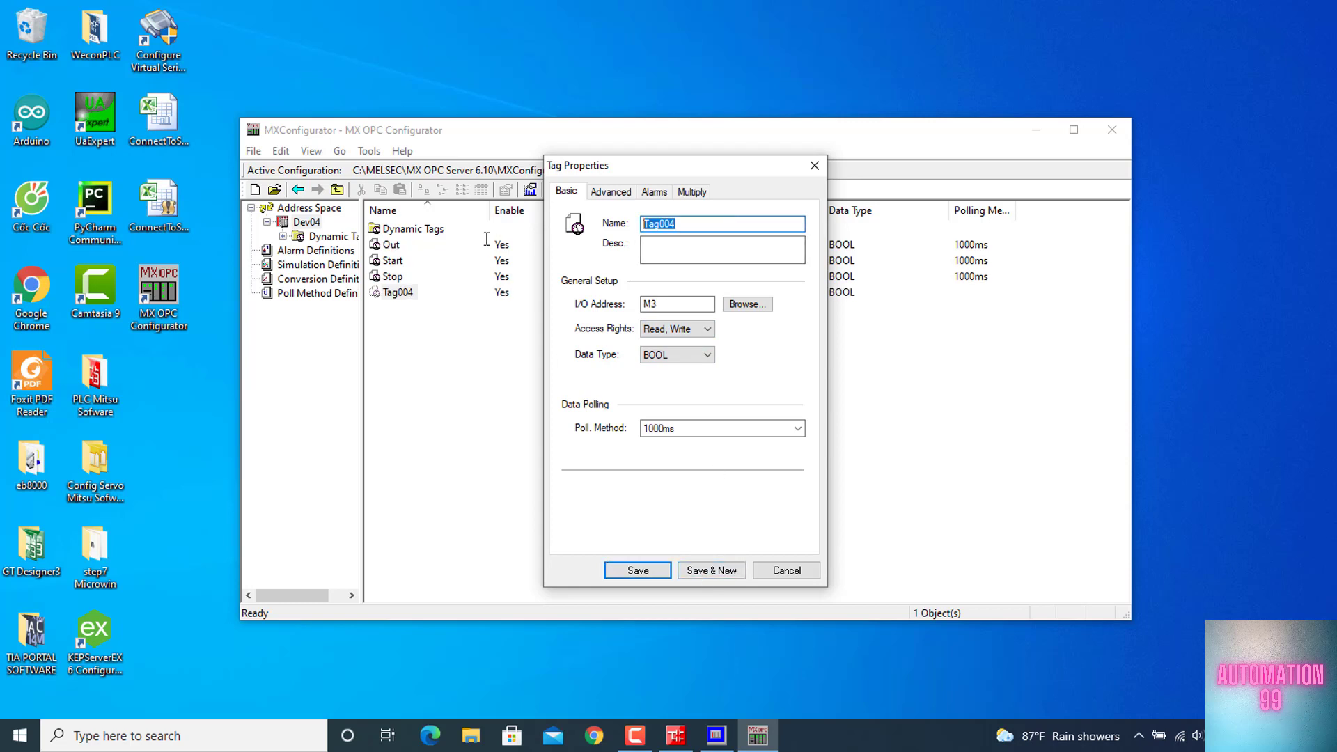
Check the register addresses in the GX Works2 ladder and add a WORD tag named Count_value_1s with I/O address D0
{"action": "left_click", "coordinate": [675, 735]}
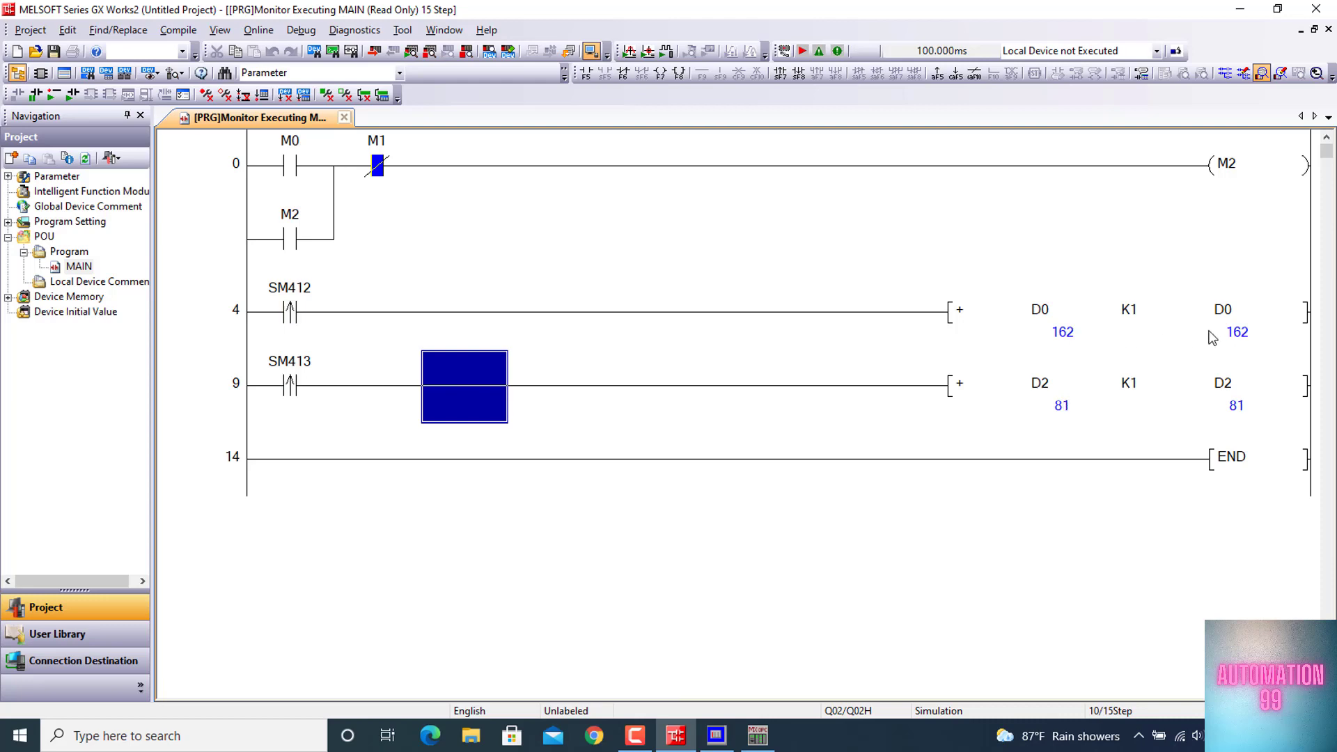
{"action": "left_click", "coordinate": [1252, 10]}
{"action": "type", "text": "Count_value_1"}
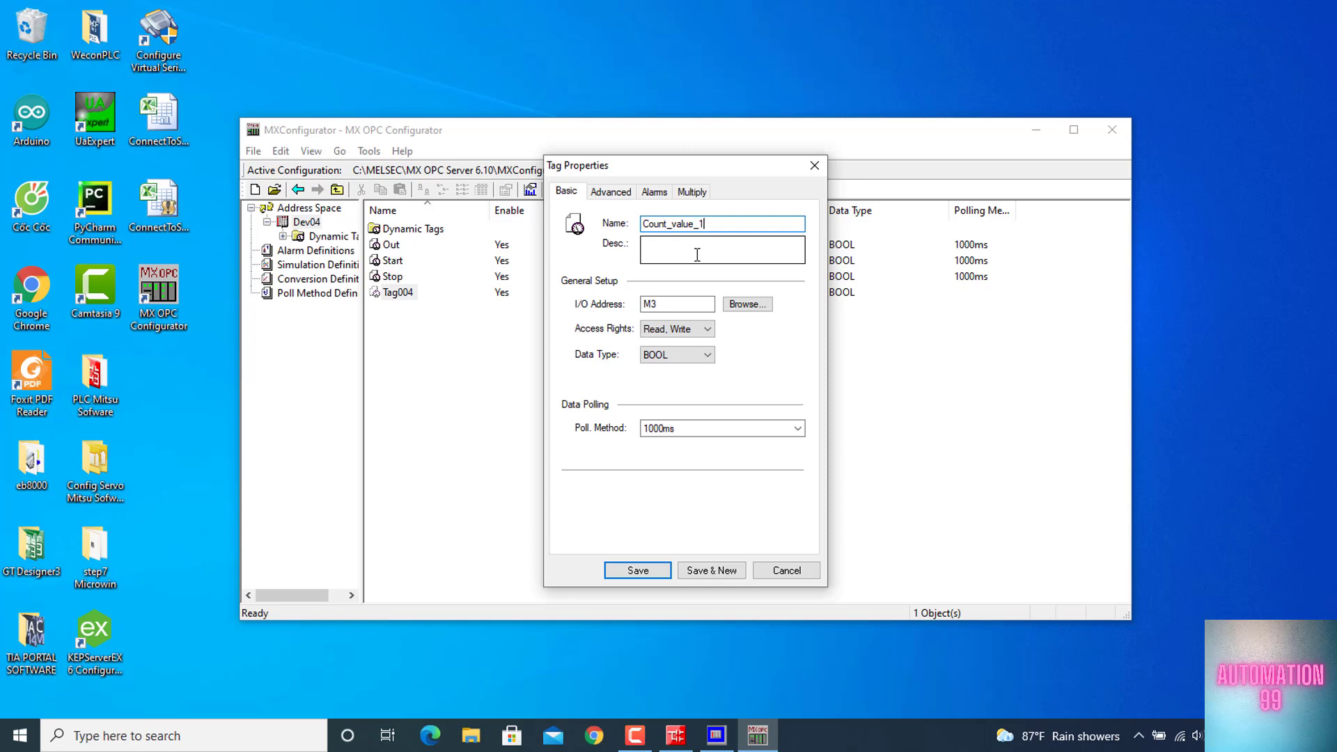
{"action": "type", "text": "s"}
{"action": "key", "text": "Tab"}
{"action": "key", "text": "Tab"}
{"action": "type", "text": "D0"}
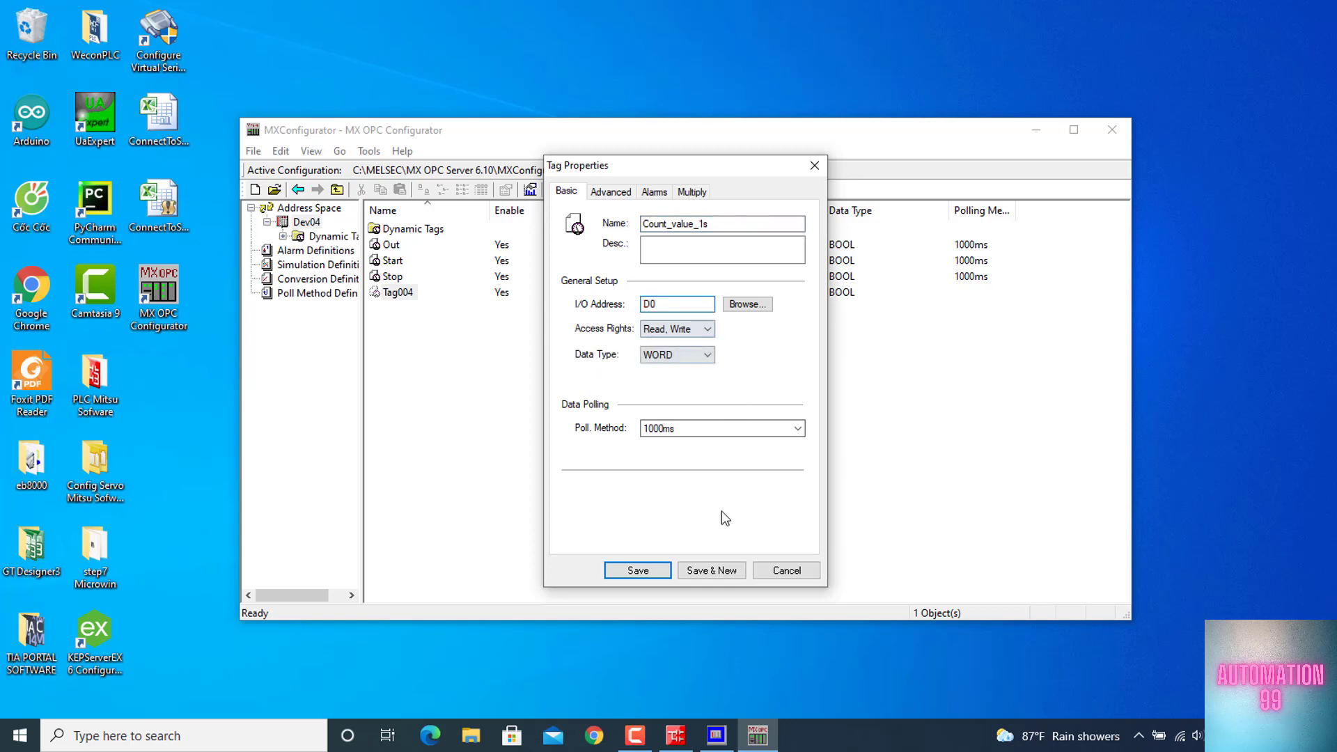
{"action": "left_click", "coordinate": [713, 572]}
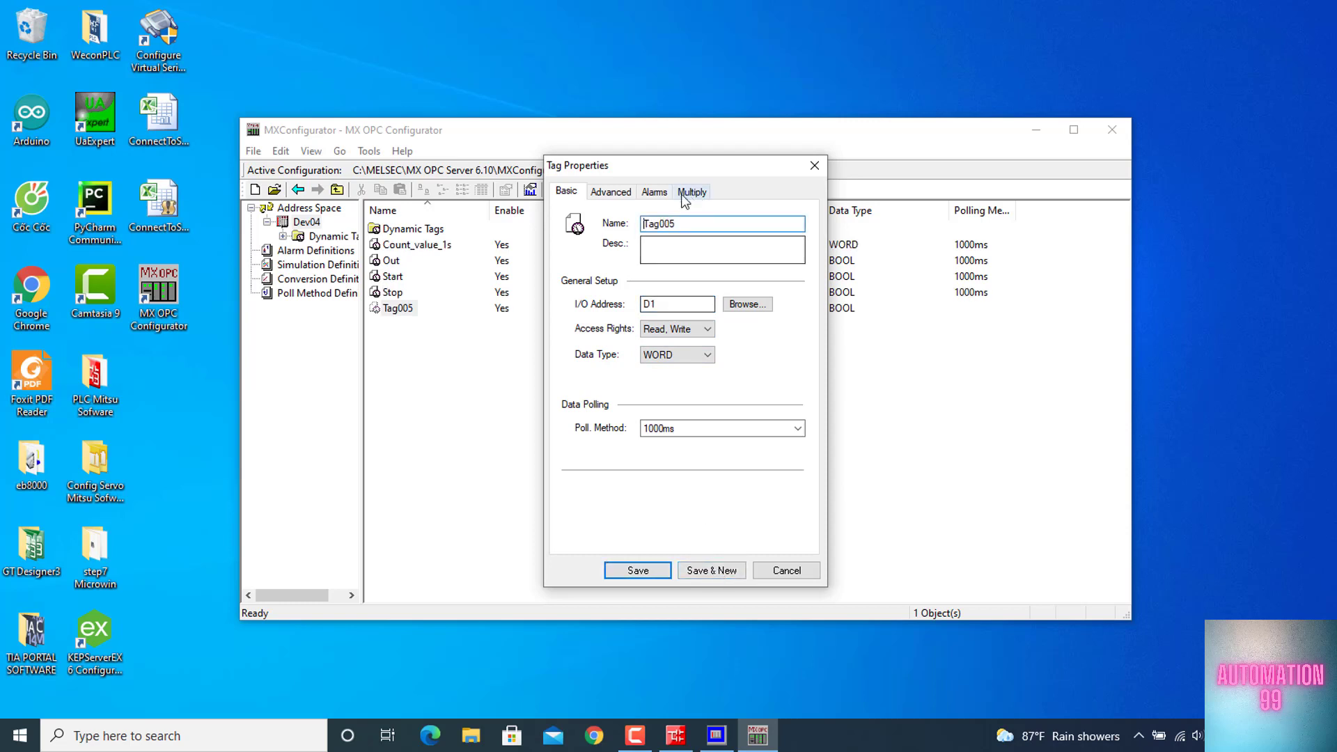
Save a WORD tag named Count_value_2s with I/O address D1 and briefly monitor the live values of all tags
{"action": "key", "text": "shift+End"}
{"action": "type", "text": "C"}
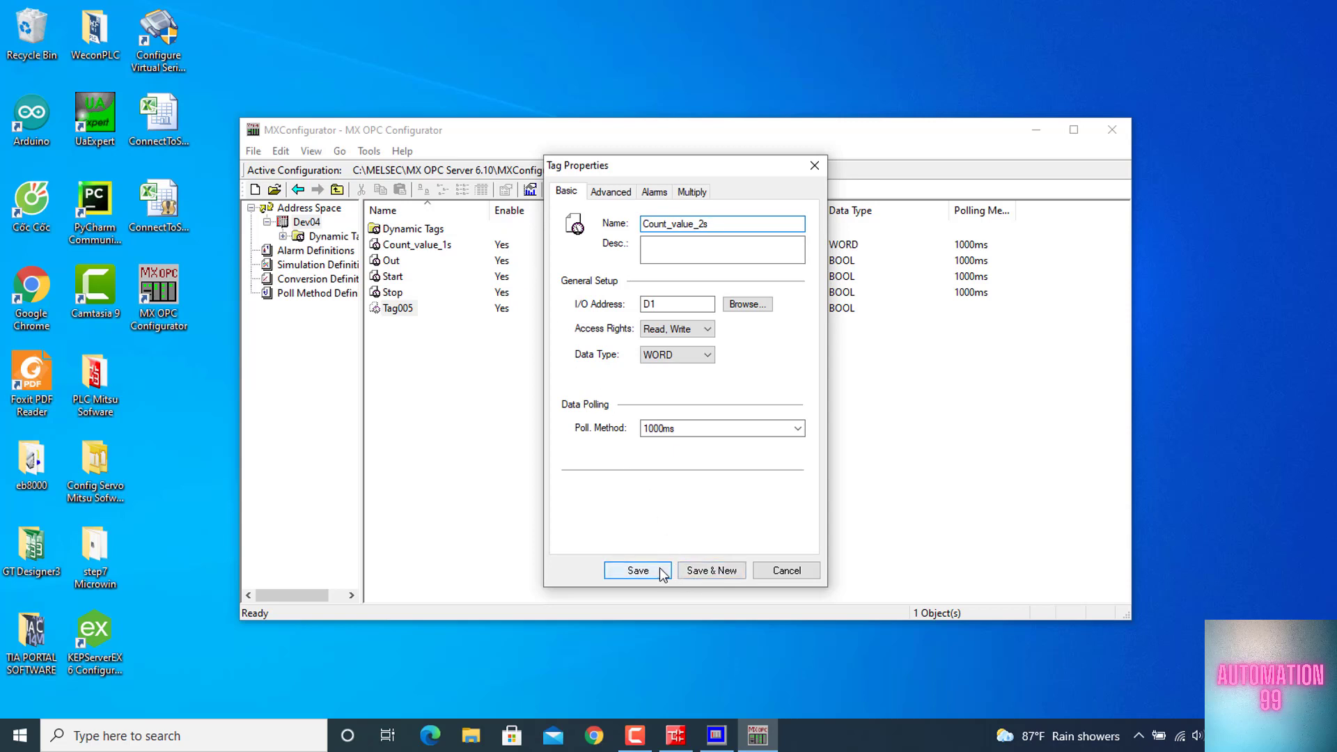
{"action": "left_click", "coordinate": [638, 571]}
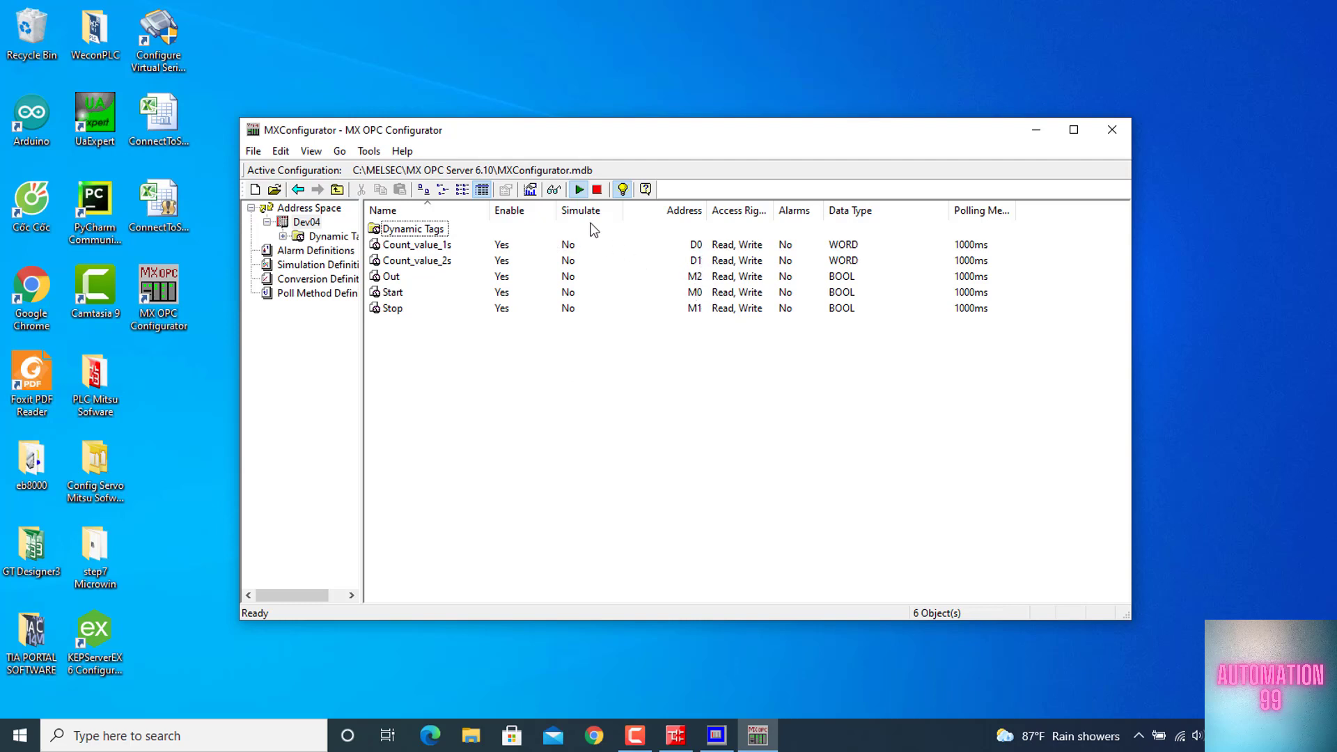
{"action": "left_click", "coordinate": [553, 191]}
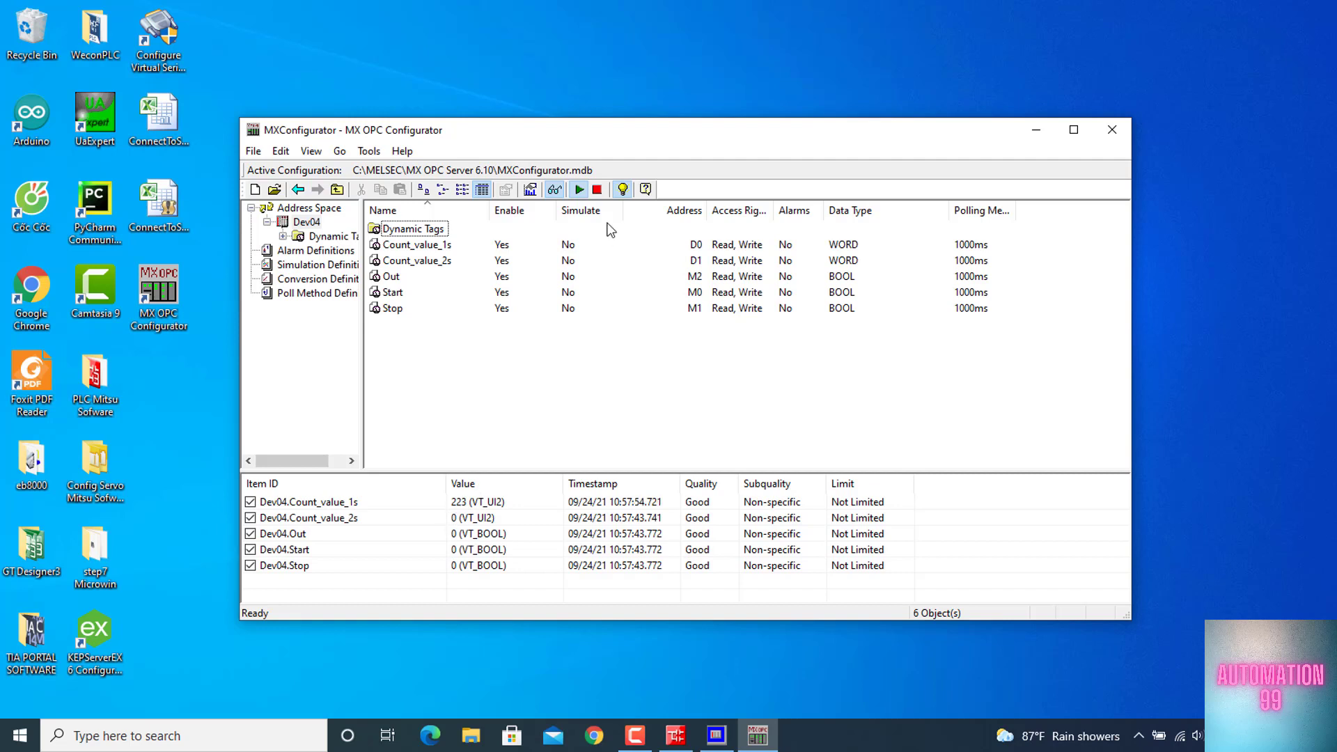
{"action": "left_click", "coordinate": [554, 189]}
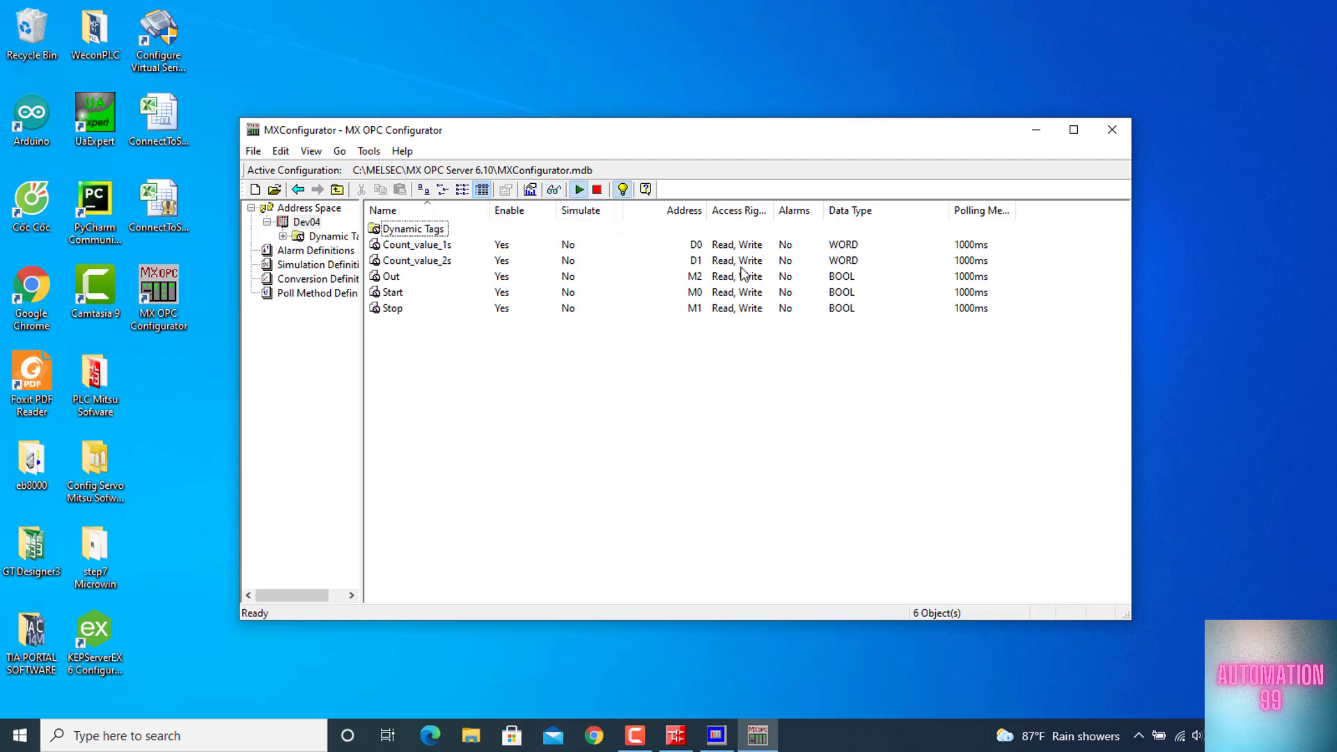
Set the I/O address of the Count_value_2s tag to D2
{"action": "double_click", "coordinate": [416, 261]}
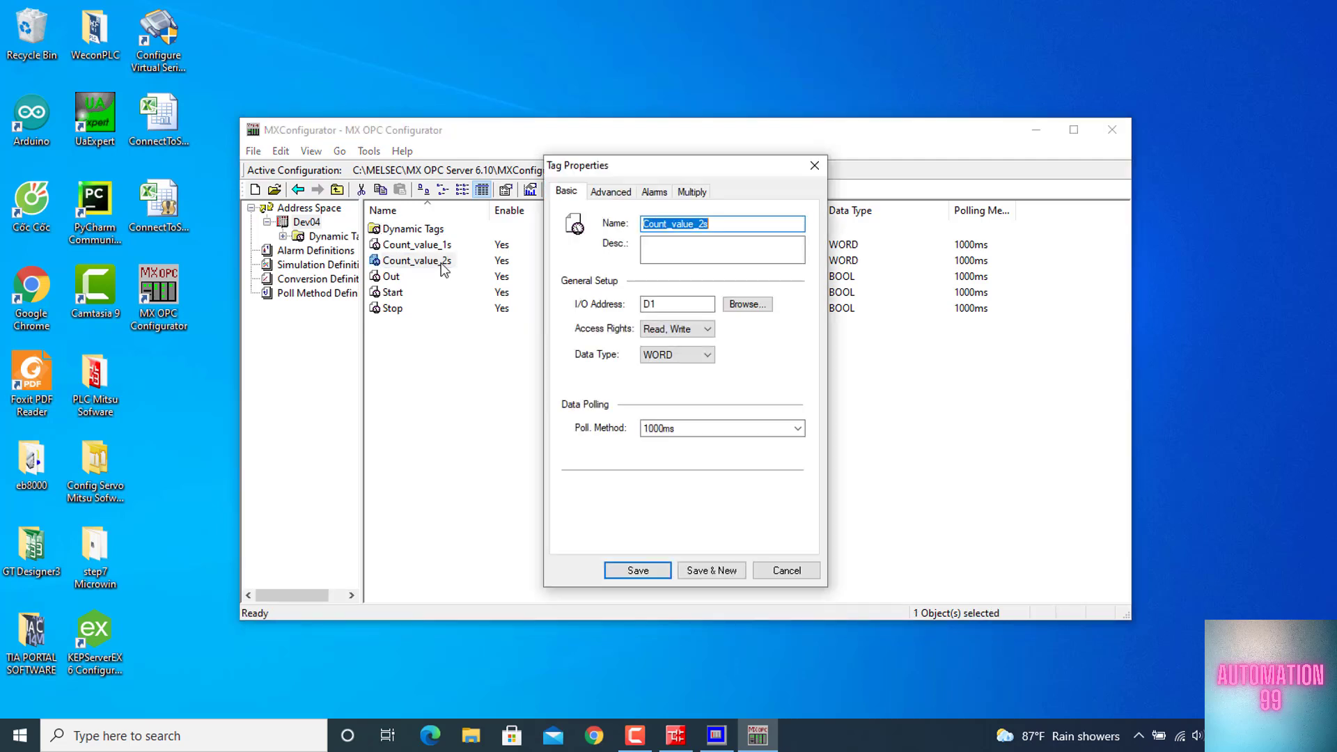
{"action": "left_click", "coordinate": [663, 305]}
{"action": "key", "text": "BackSpace"}
{"action": "type", "text": "2"}
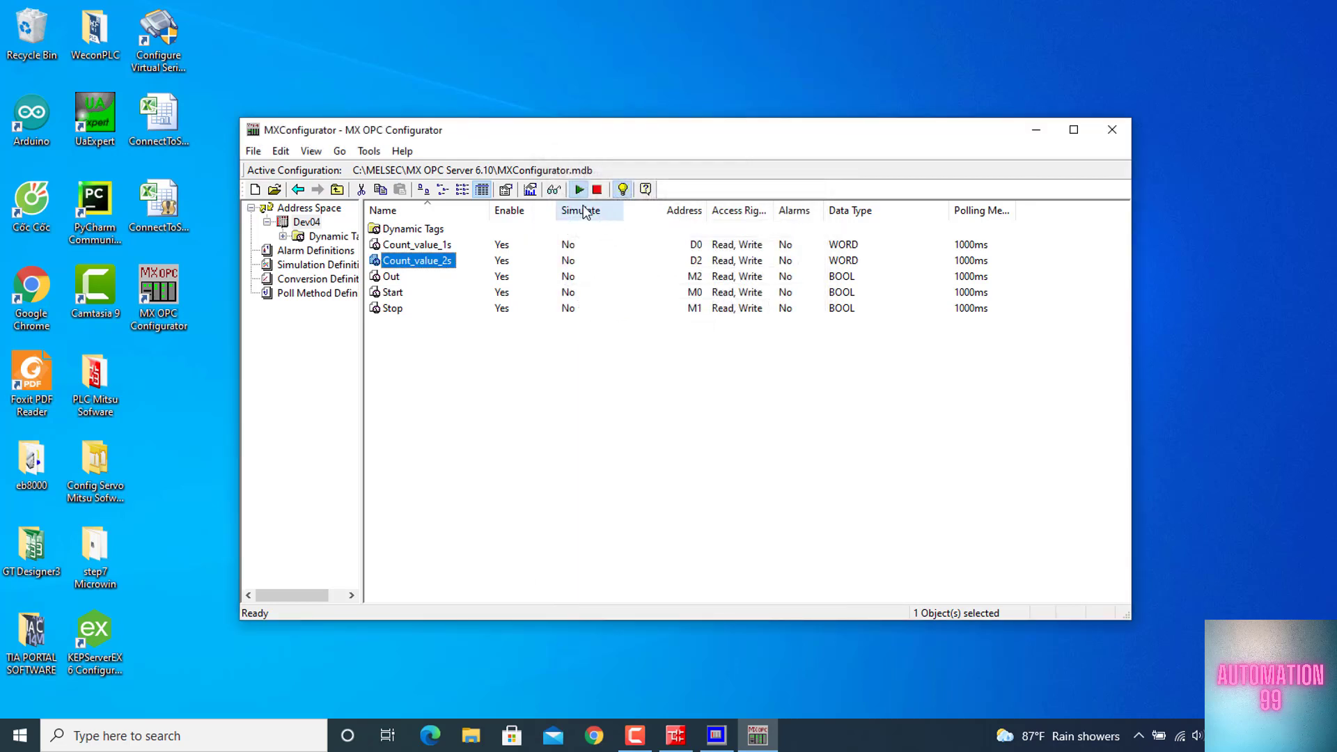
Monitor the live tag values and compare them with the D0 and D2 counters in the running GX Works2 ladder
{"action": "left_click", "coordinate": [555, 189]}
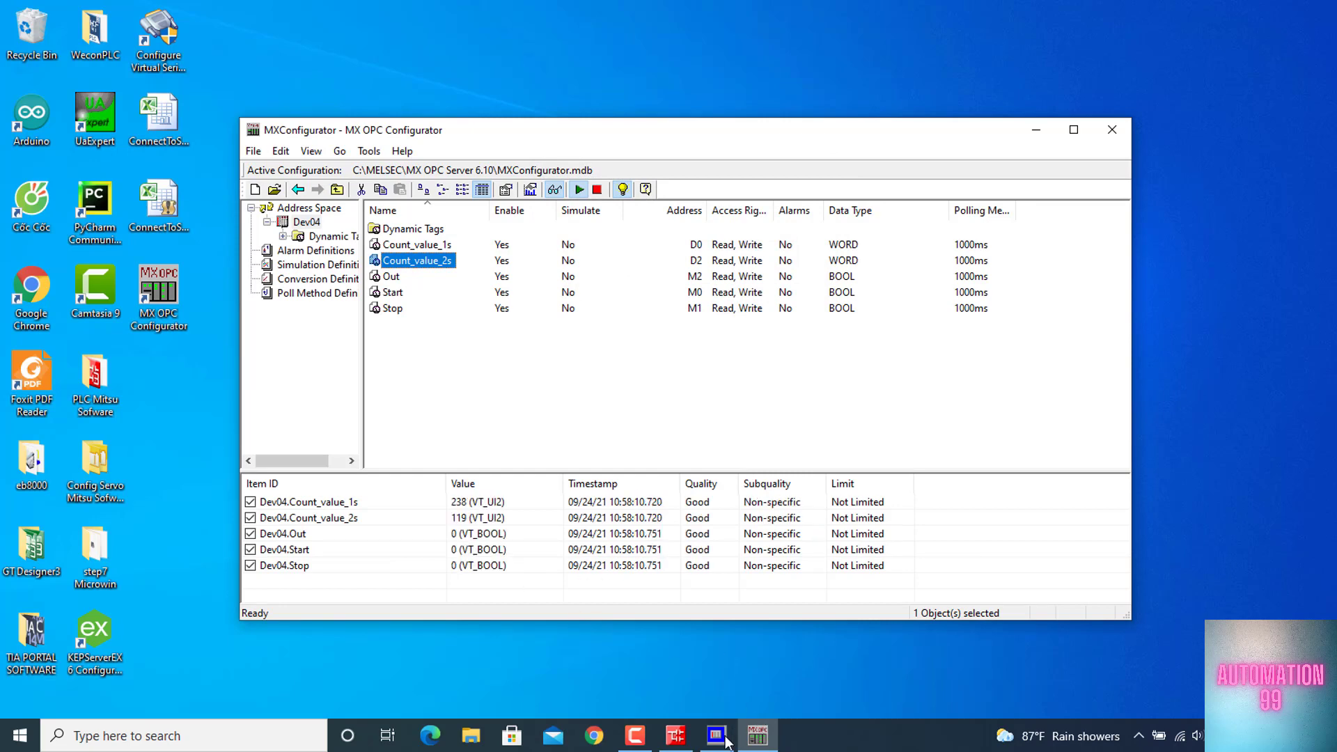
{"action": "left_click", "coordinate": [678, 736]}
{"action": "left_click", "coordinate": [760, 736]}
{"action": "left_click_drag", "start_coordinate": [704, 139], "coordinate": [860, 205]}
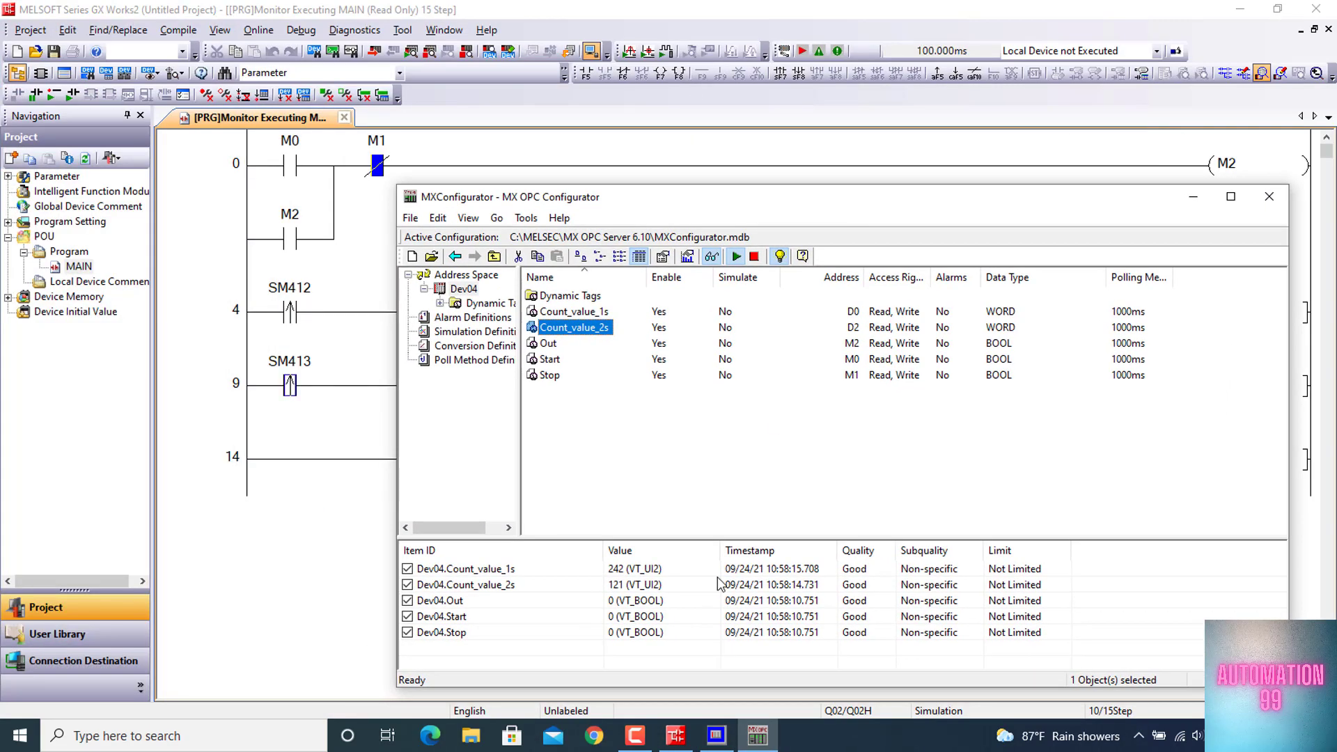
{"action": "left_click_drag", "start_coordinate": [763, 205], "coordinate": [335, 214]}
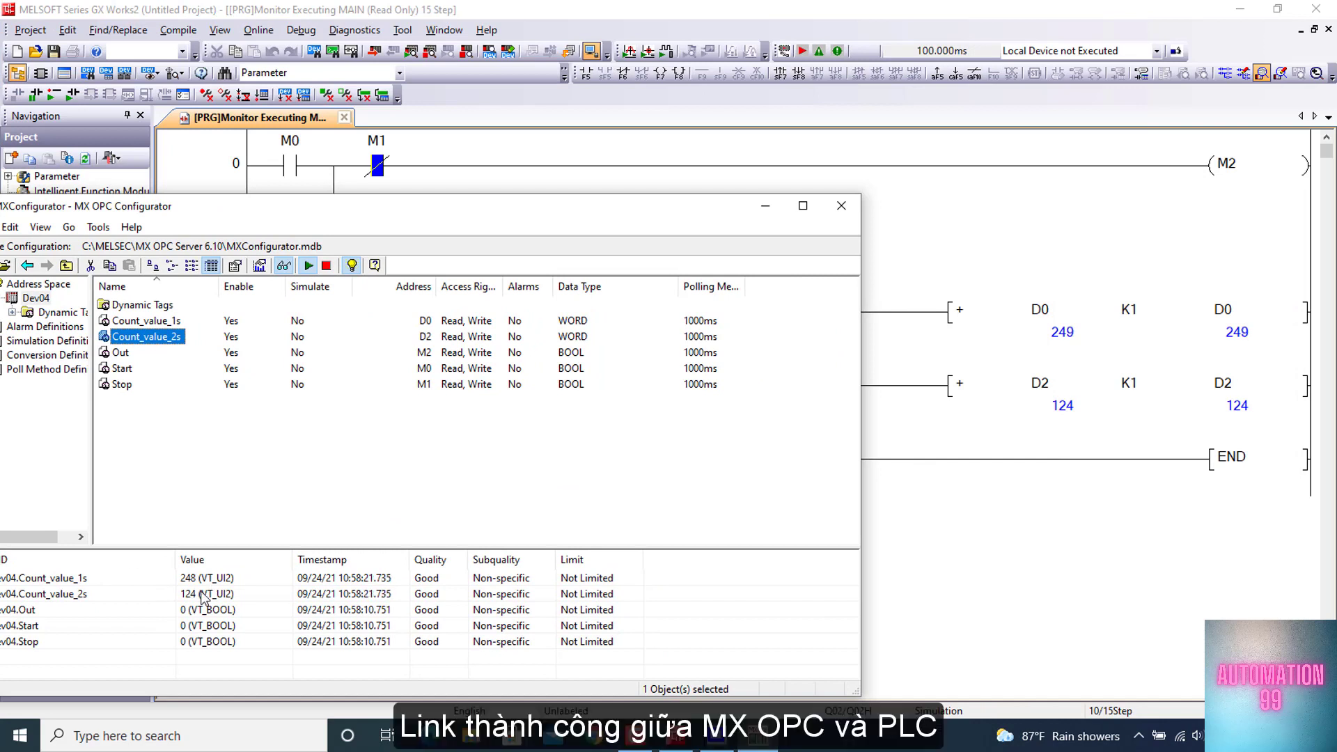
{"action": "left_click", "coordinate": [764, 207]}
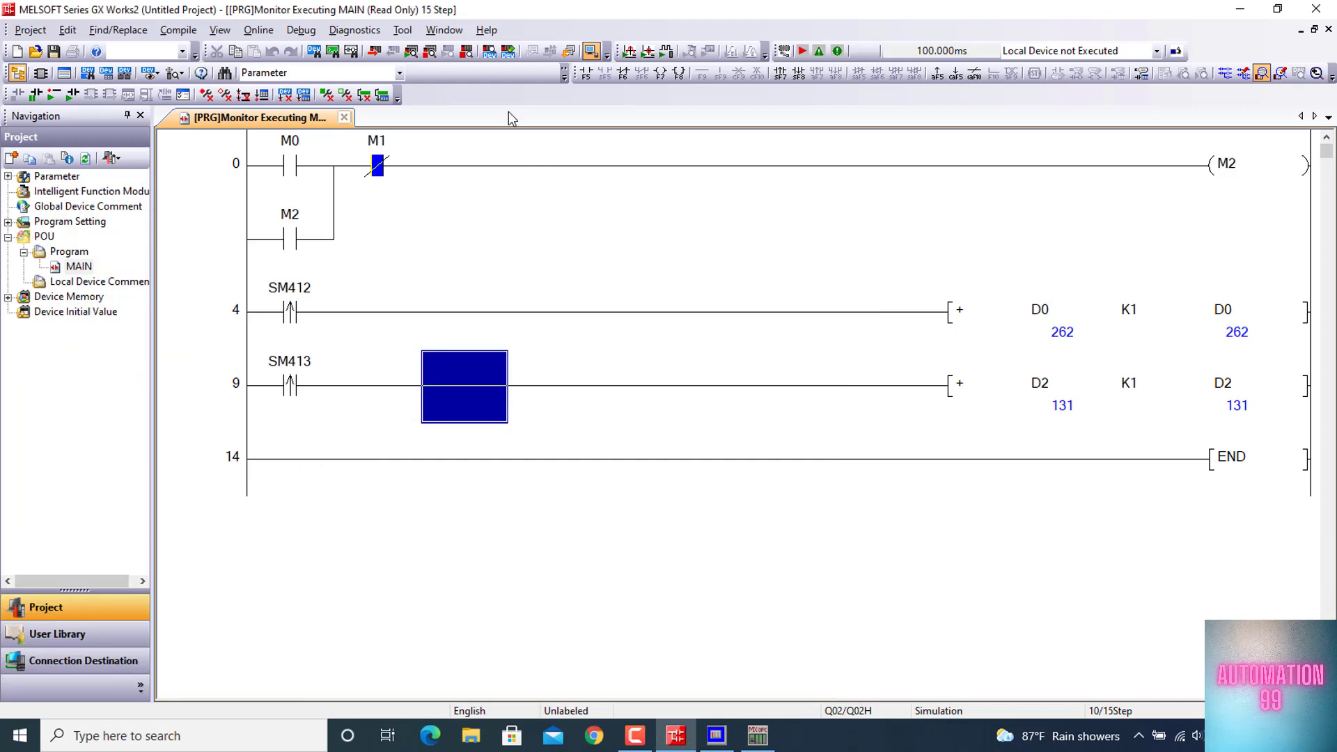
Switch the simulated PLC to STOP in GX Simulator2, and minimize GX Works2 and the simulator
{"action": "left_click", "coordinate": [717, 737]}
{"action": "left_click", "coordinate": [1032, 393]}
{"action": "left_click", "coordinate": [1007, 167]}
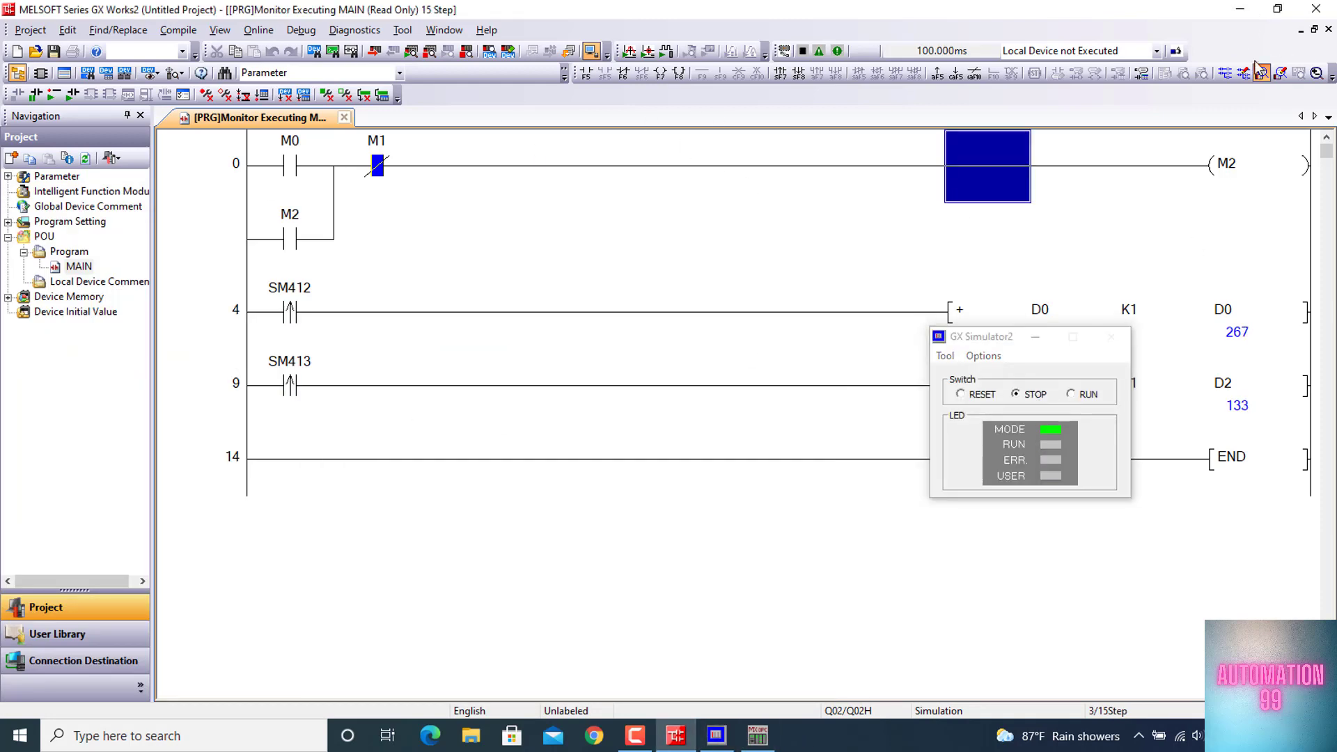
{"action": "left_click", "coordinate": [1240, 9]}
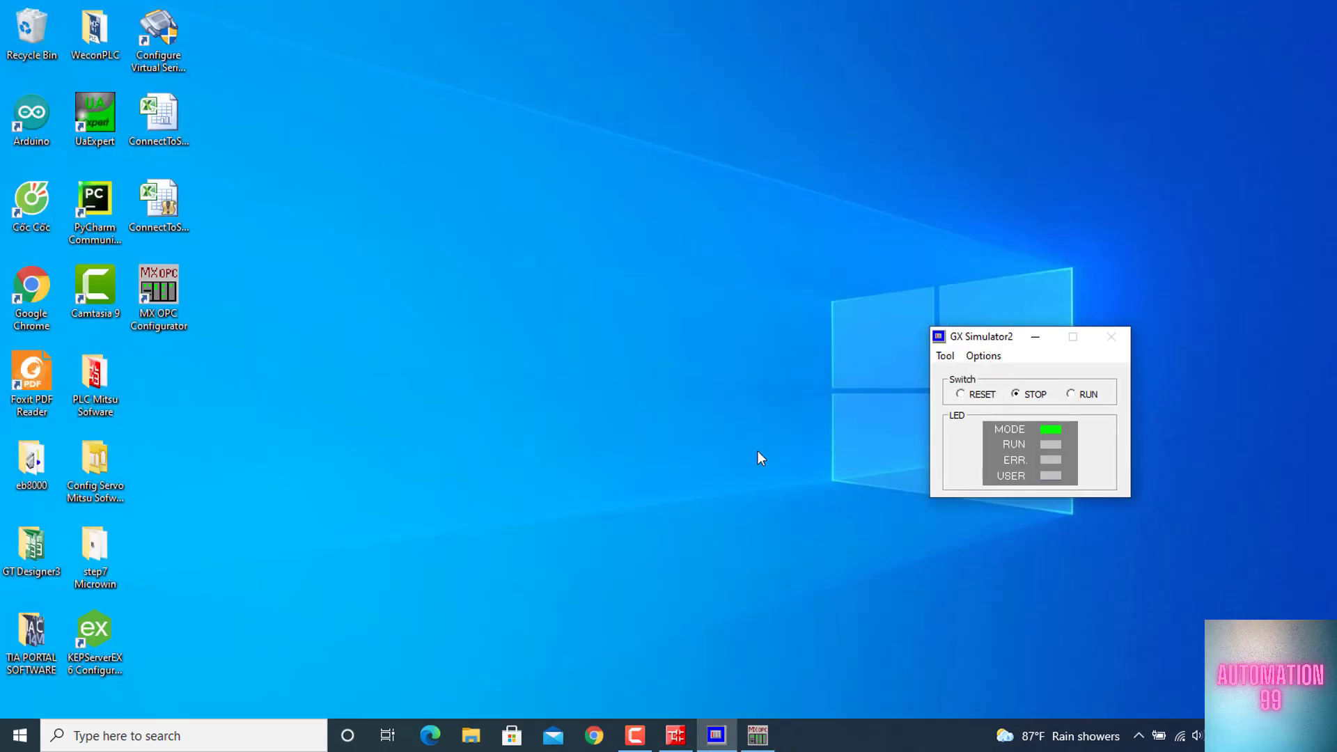
{"action": "left_click", "coordinate": [1035, 337]}
Launch KEPServerEX 6 Configuration and start a new channel of type OPC DA Client
{"action": "double_click", "coordinate": [91, 646]}
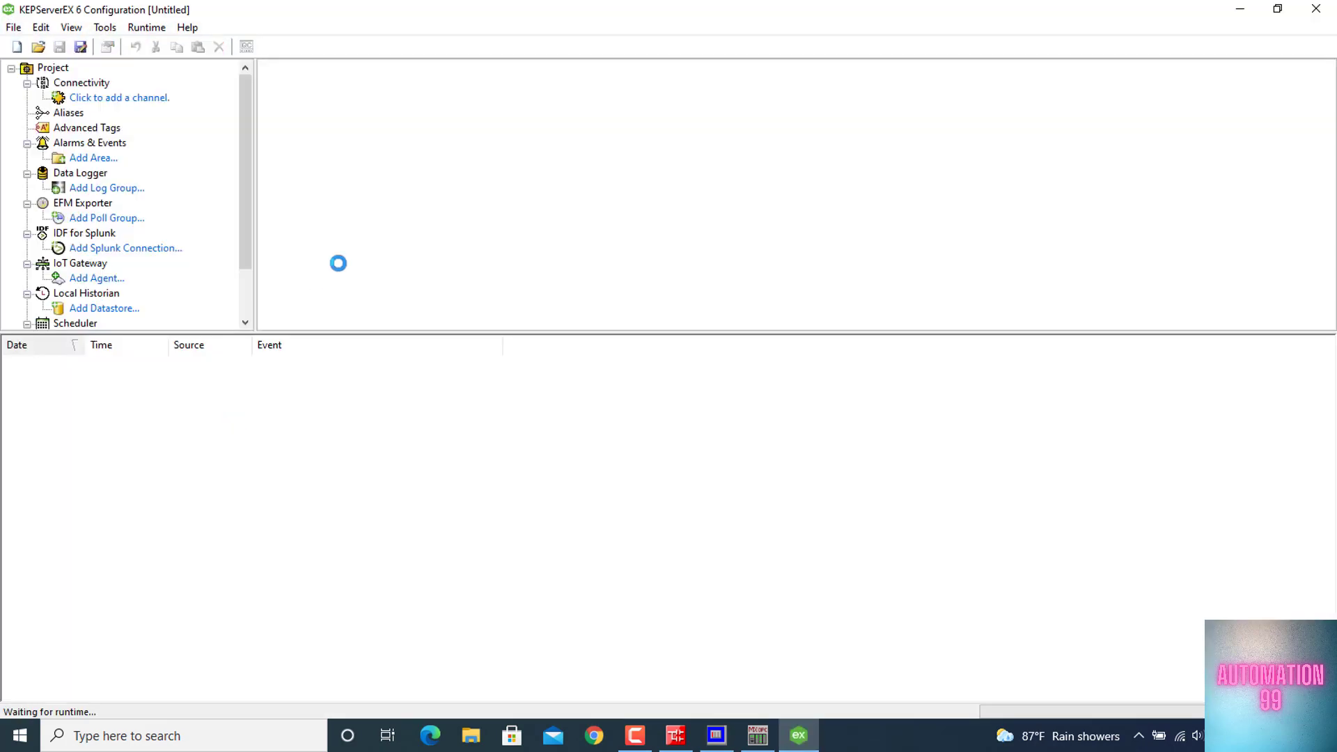
{"action": "left_click", "coordinate": [120, 99]}
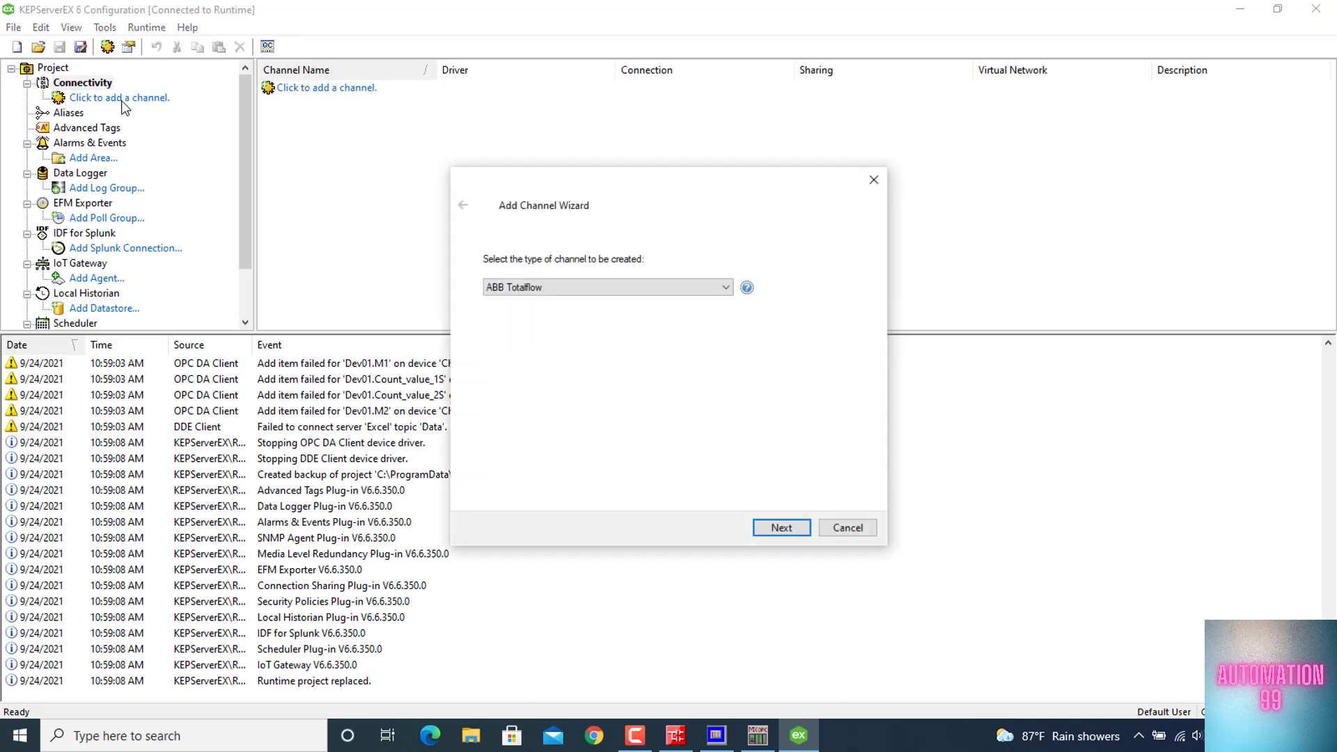
{"action": "left_click", "coordinate": [635, 286]}
{"action": "scroll", "coordinate": [591, 414], "scroll_direction": "down", "scroll_amount": 11}
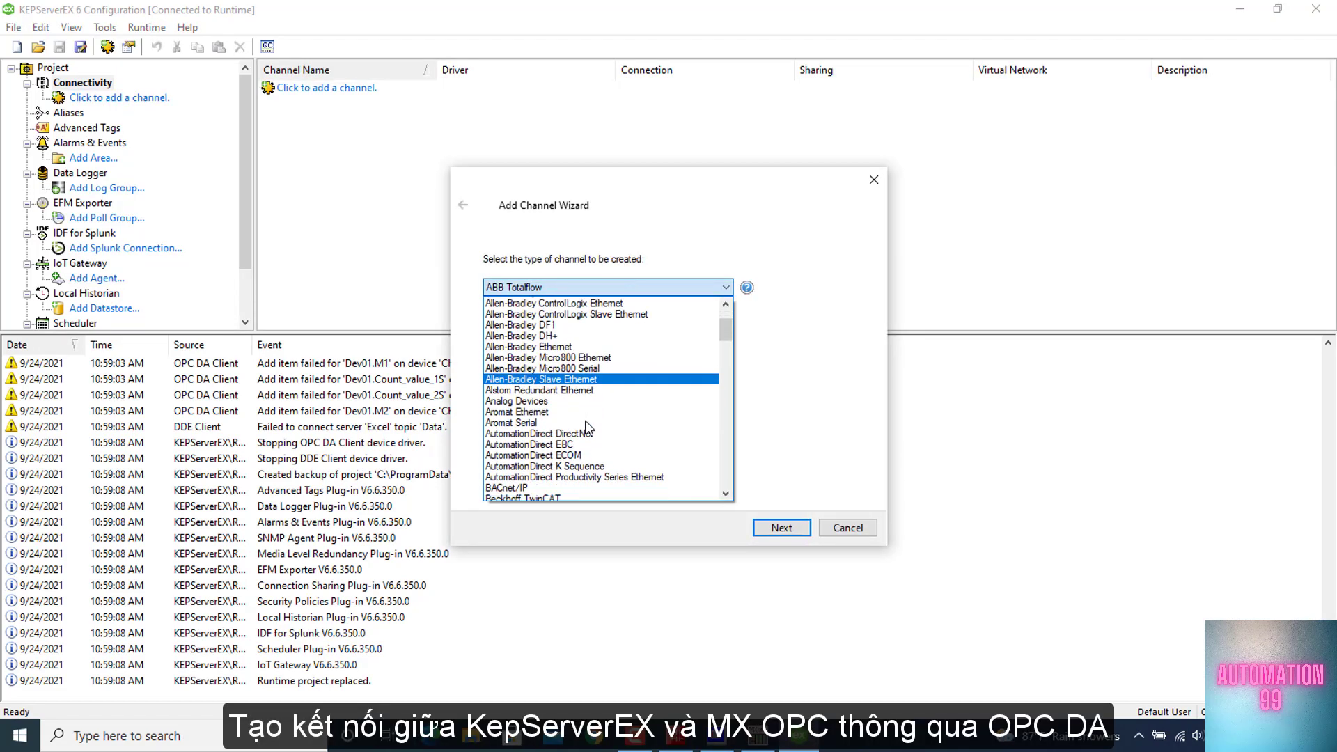
{"action": "scroll", "coordinate": [588, 426], "scroll_direction": "down", "scroll_amount": 10}
{"action": "left_click", "coordinate": [562, 437]}
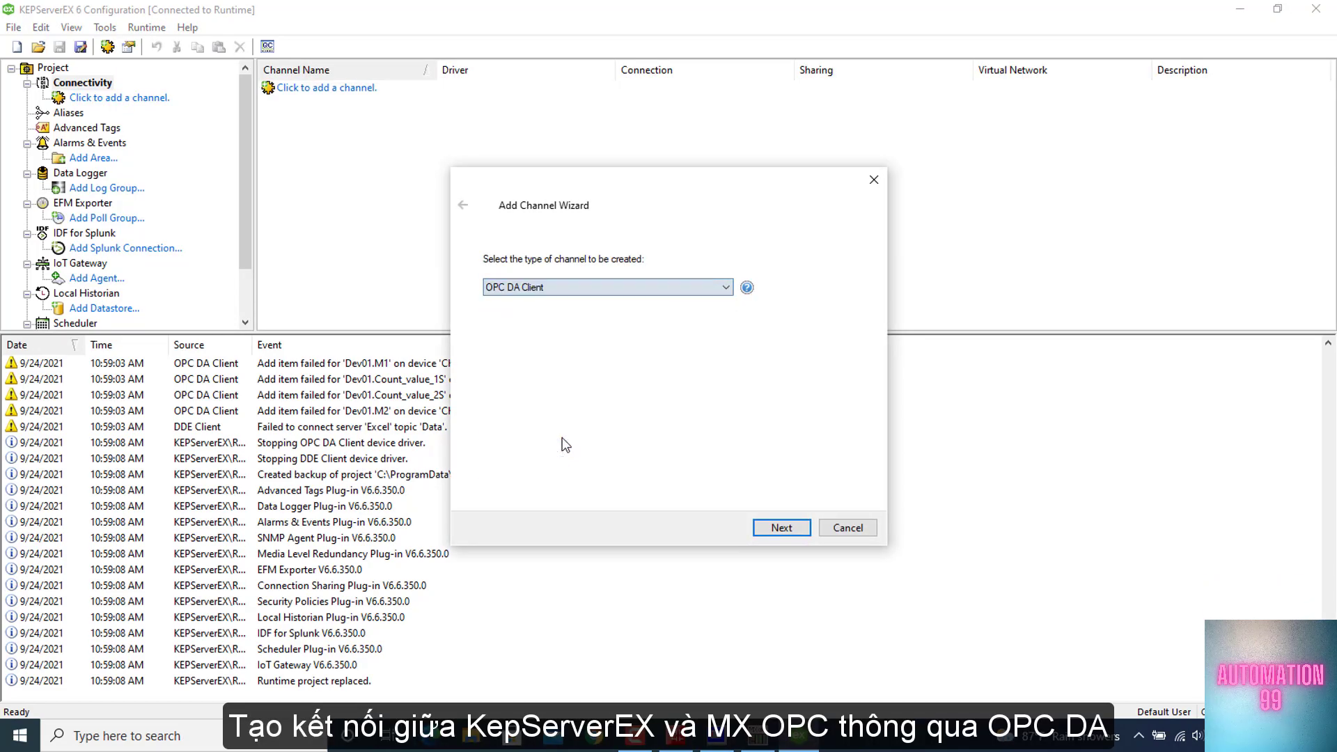
{"action": "left_click", "coordinate": [780, 528]}
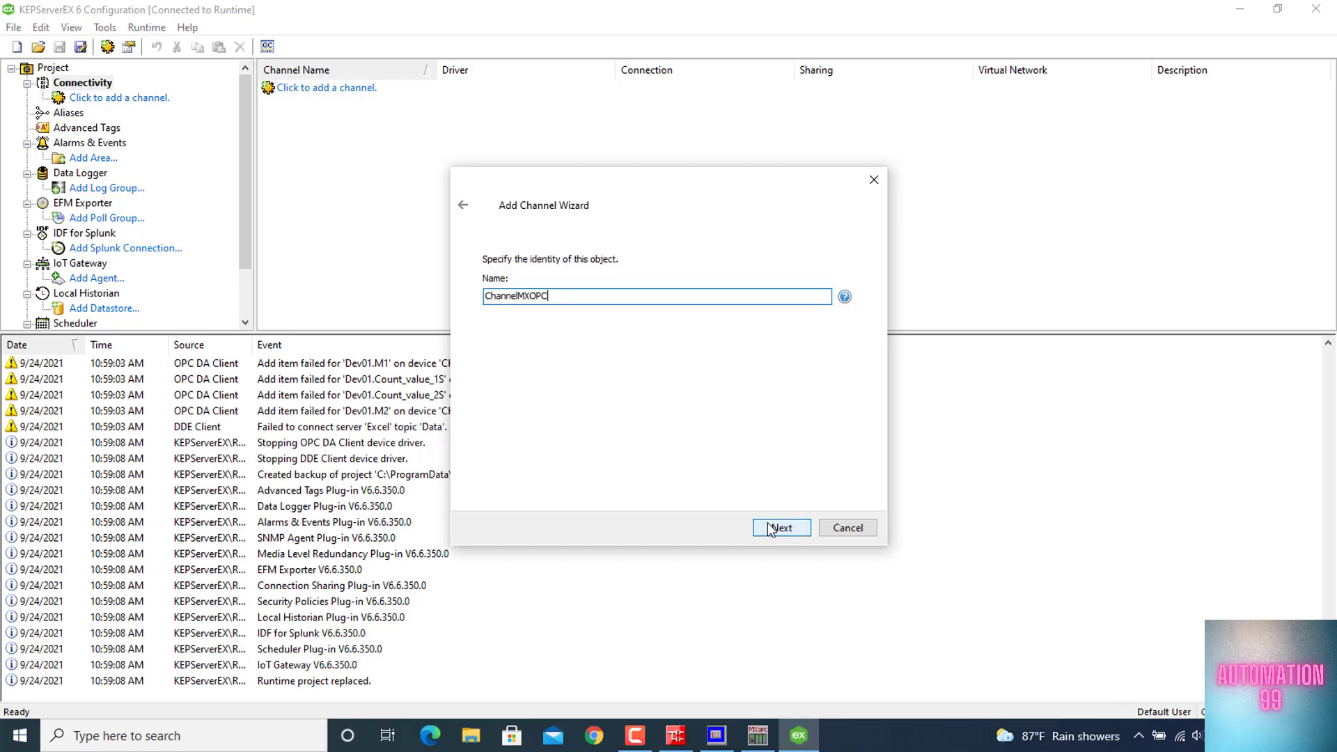
Create the channel as ChannelMXOPC with default write optimization, linked to the local OPC server Mitsubishi.MXOPC.6
{"action": "left_click", "coordinate": [783, 529]}
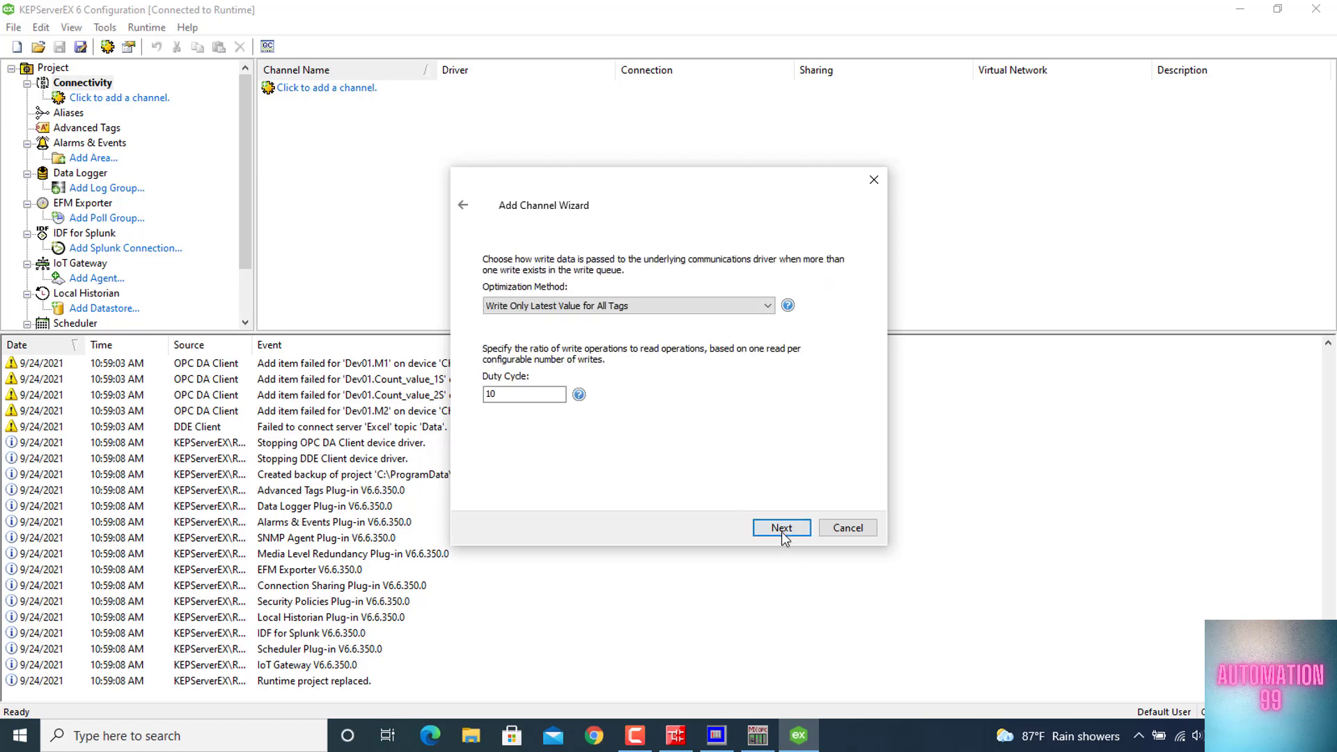
{"action": "left_click", "coordinate": [781, 530]}
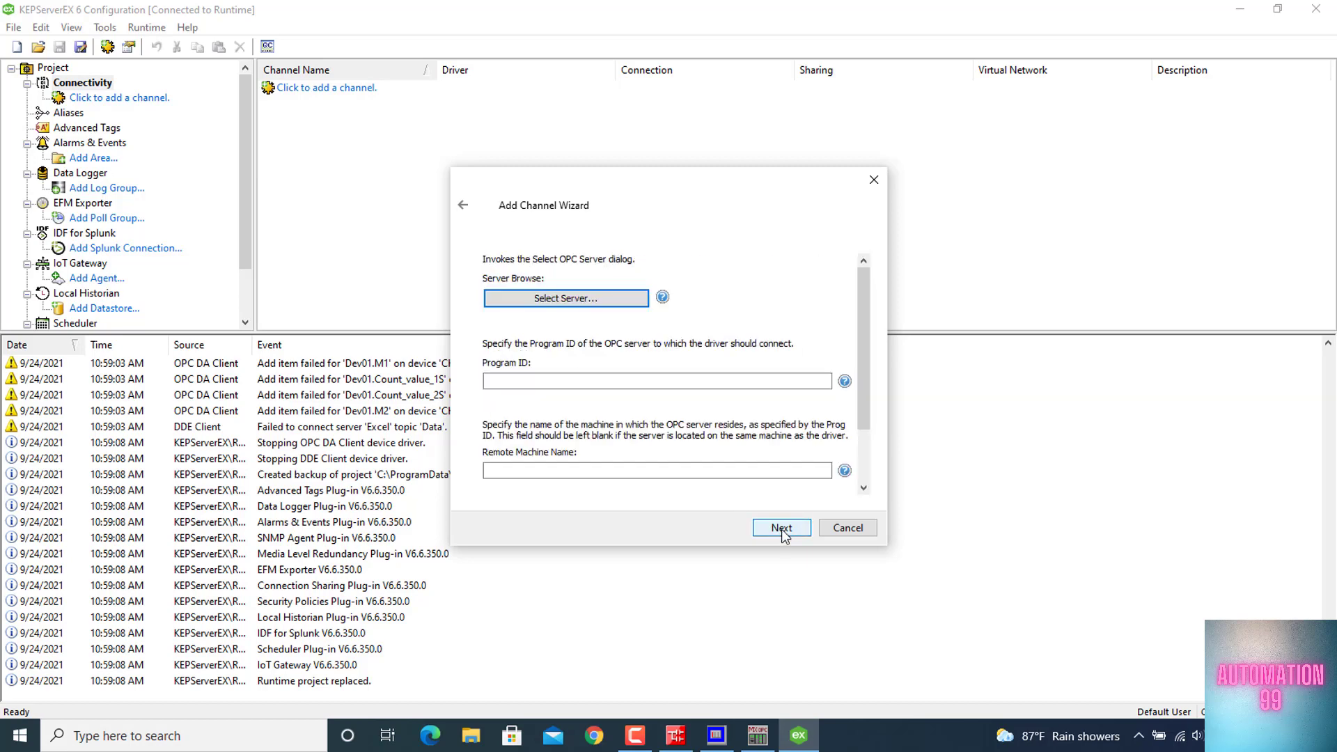
{"action": "left_click", "coordinate": [583, 300]}
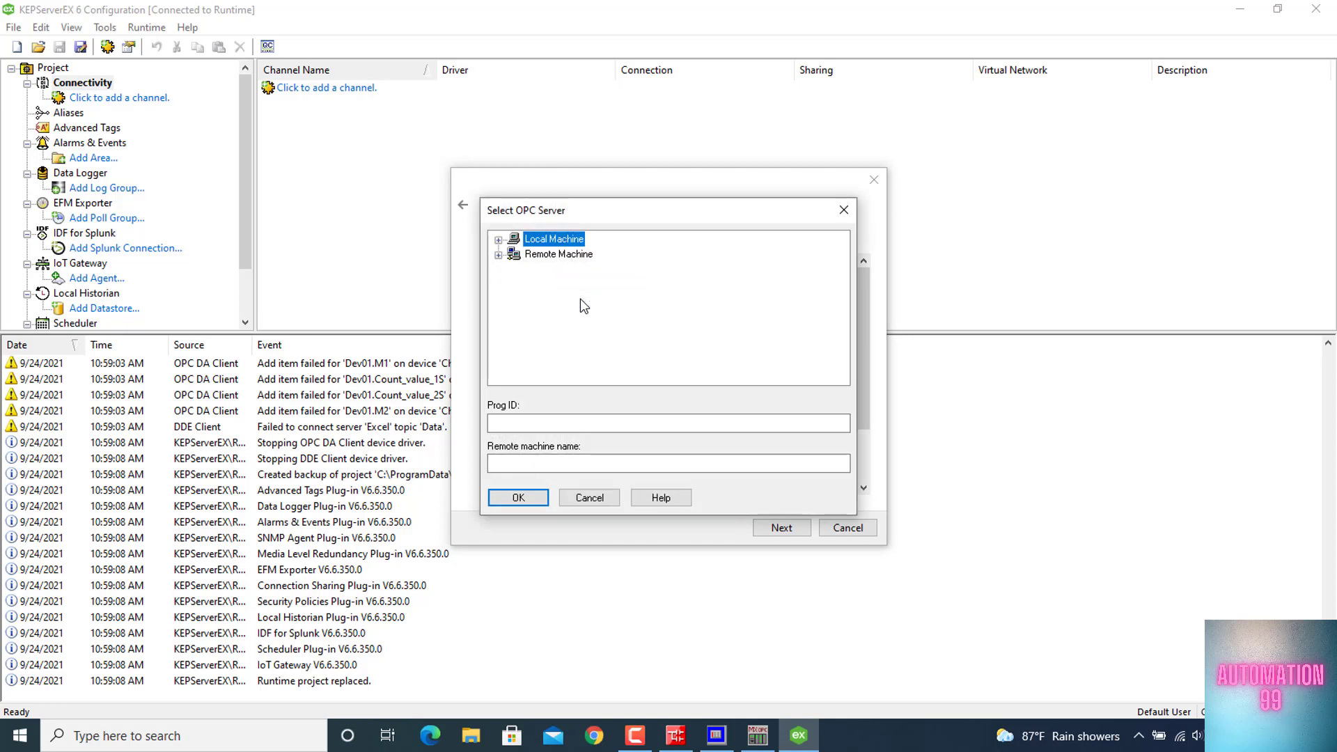
{"action": "left_click", "coordinate": [497, 239]}
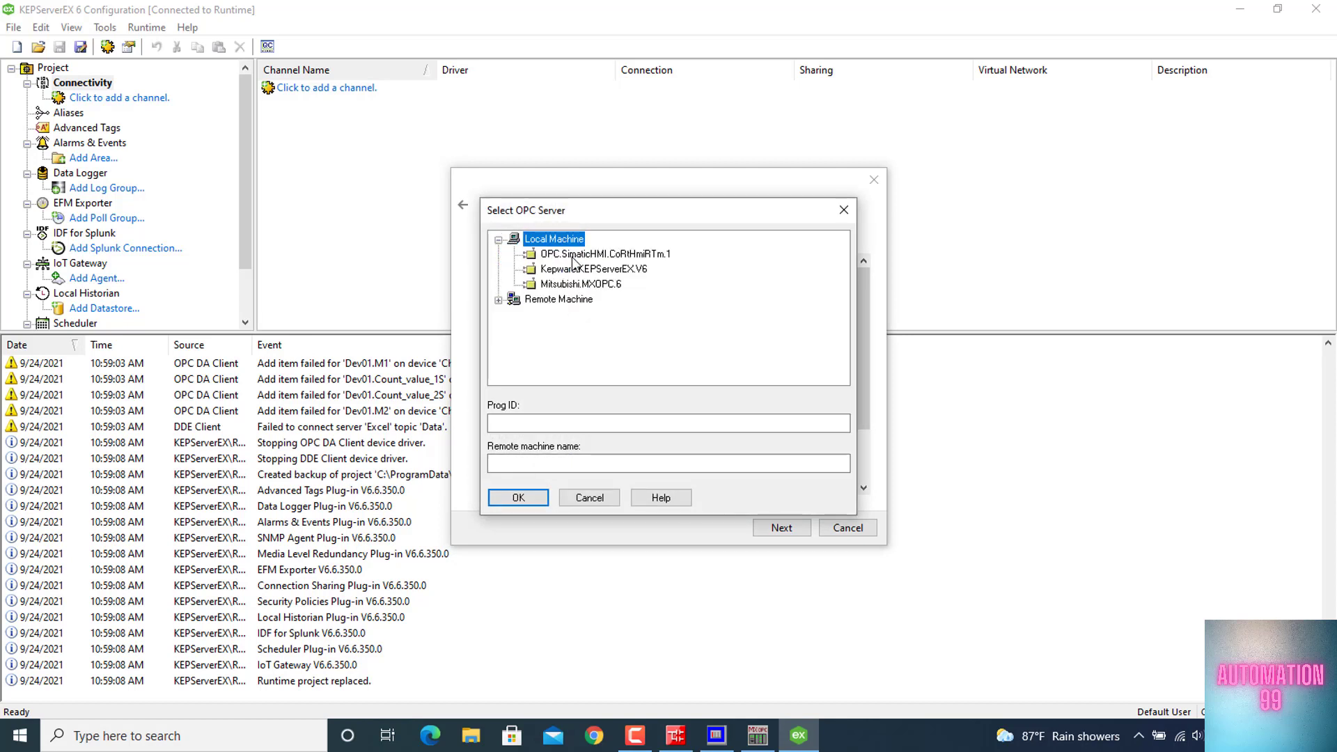
{"action": "left_click", "coordinate": [570, 285]}
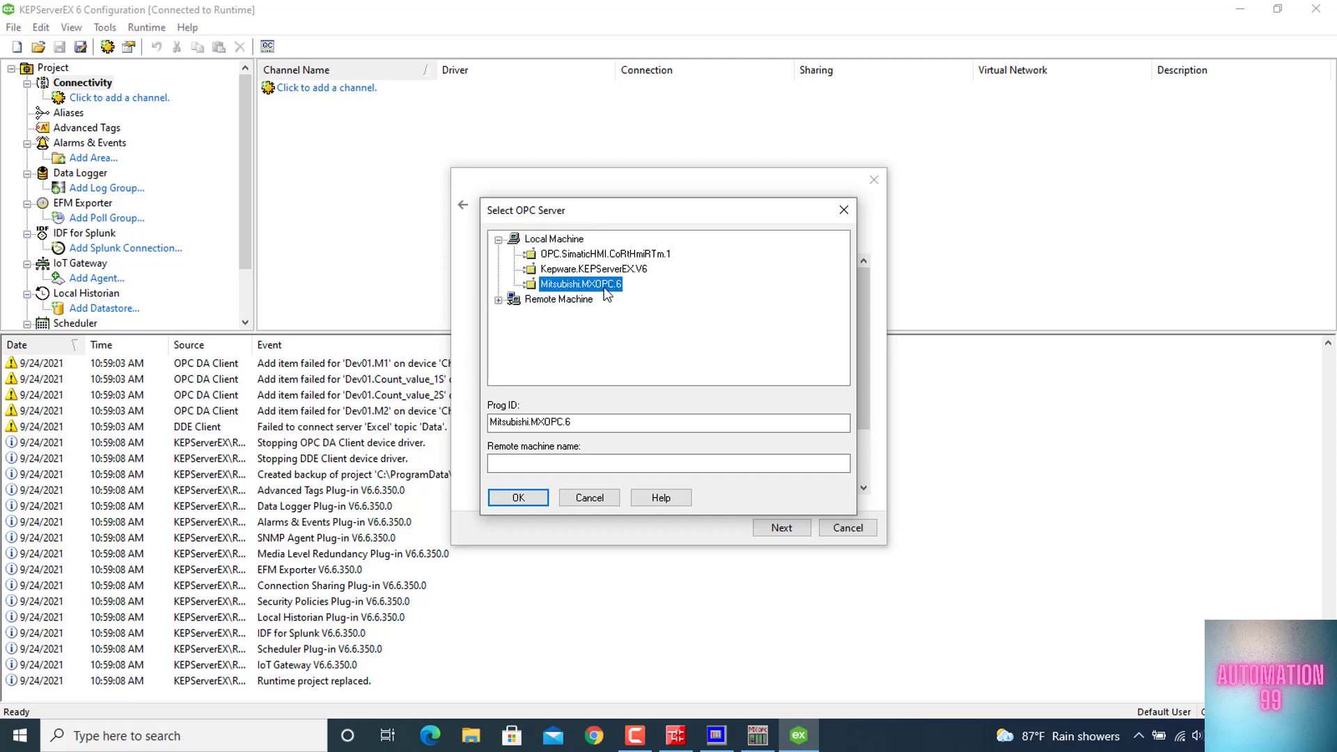
{"action": "left_click", "coordinate": [524, 498]}
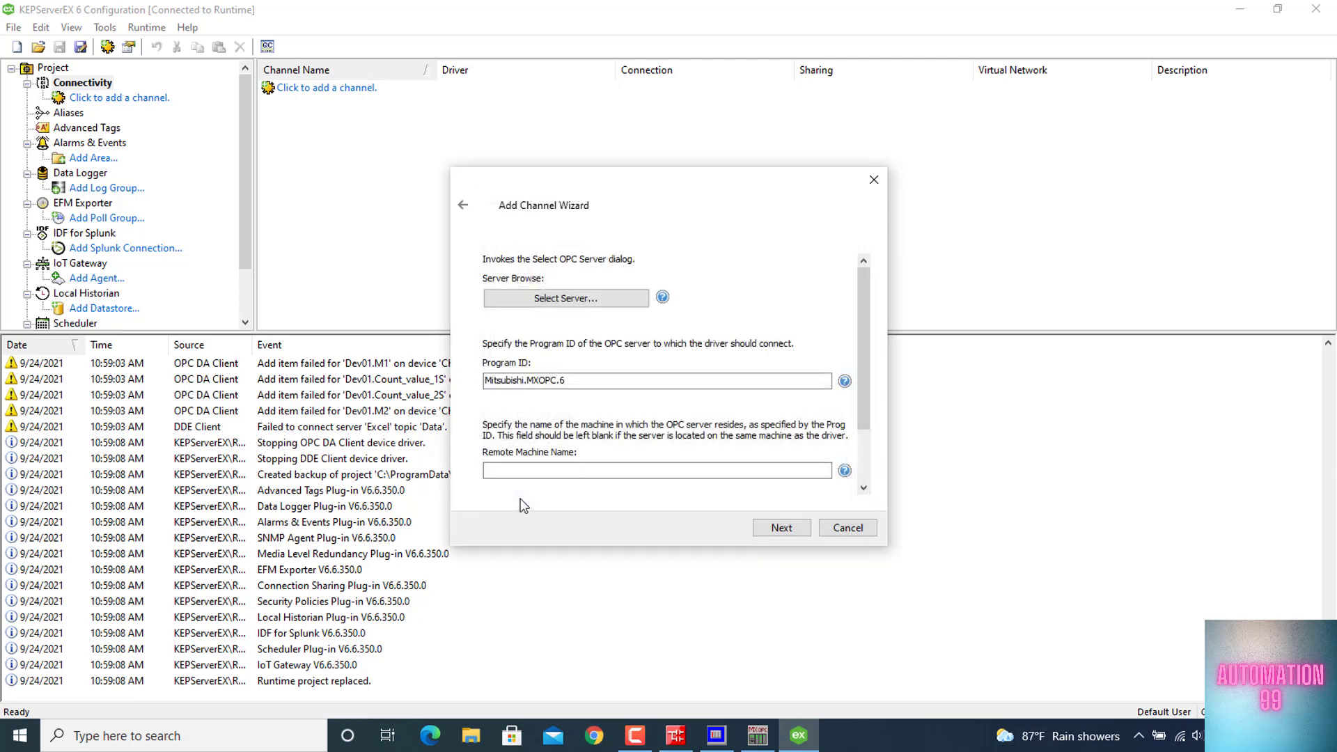
{"action": "left_click", "coordinate": [778, 528]}
{"action": "left_click", "coordinate": [779, 528]}
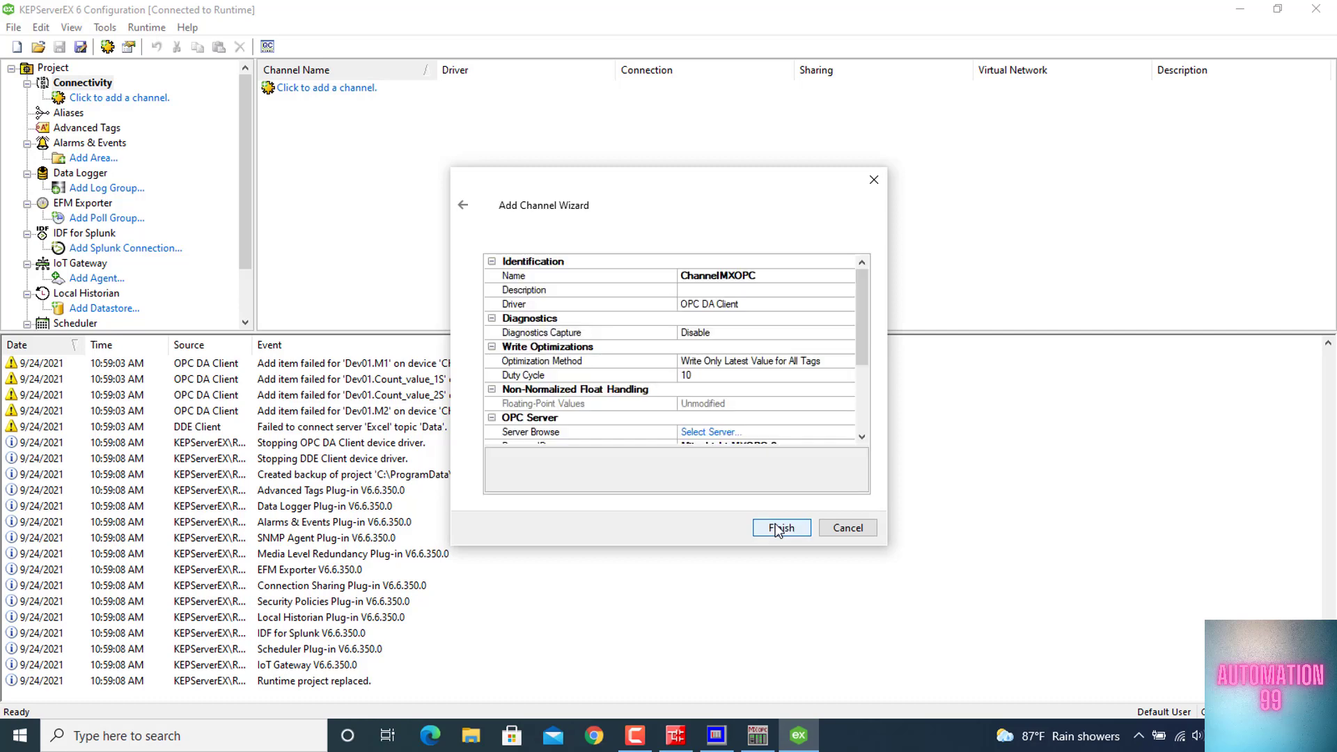
{"action": "left_click", "coordinate": [779, 528]}
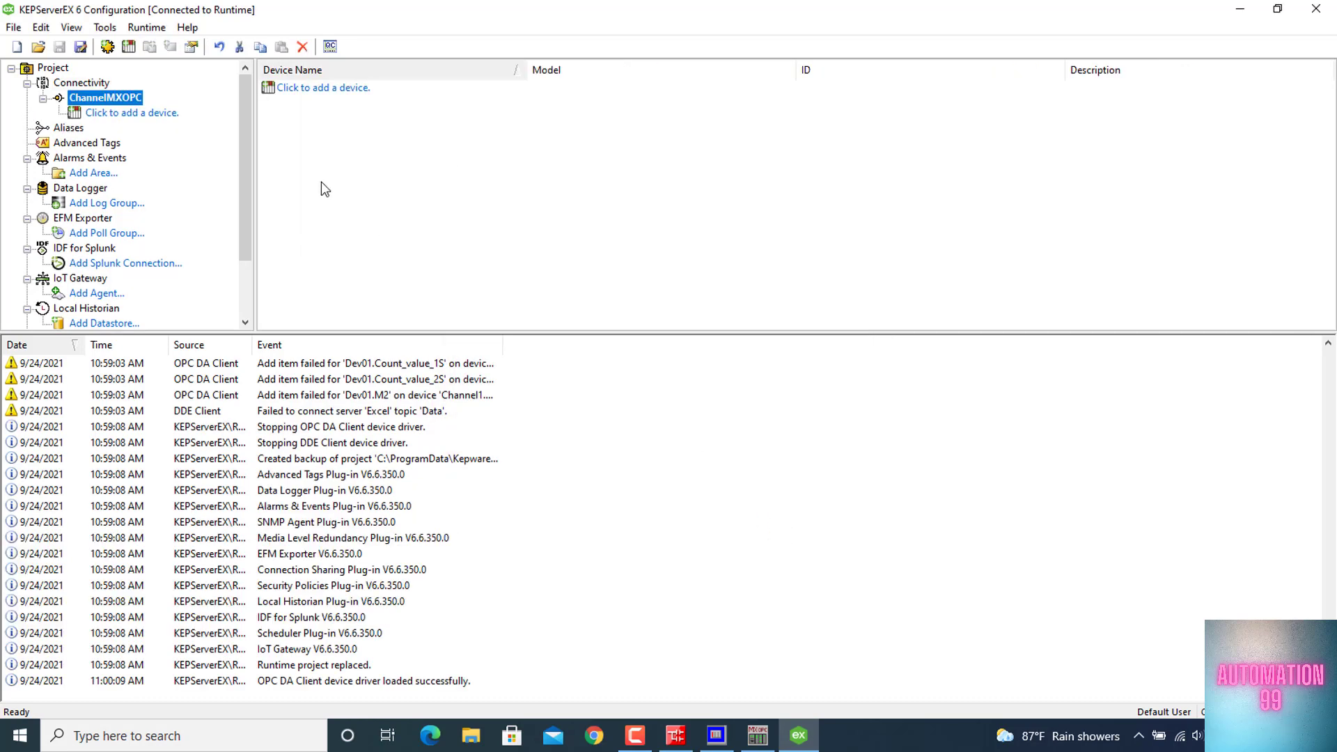
Add a device named DeviceQ02HCPU to ChannelMXOPC, accepting the default scan, group and communication settings up to the item import
{"action": "left_click", "coordinate": [143, 113]}
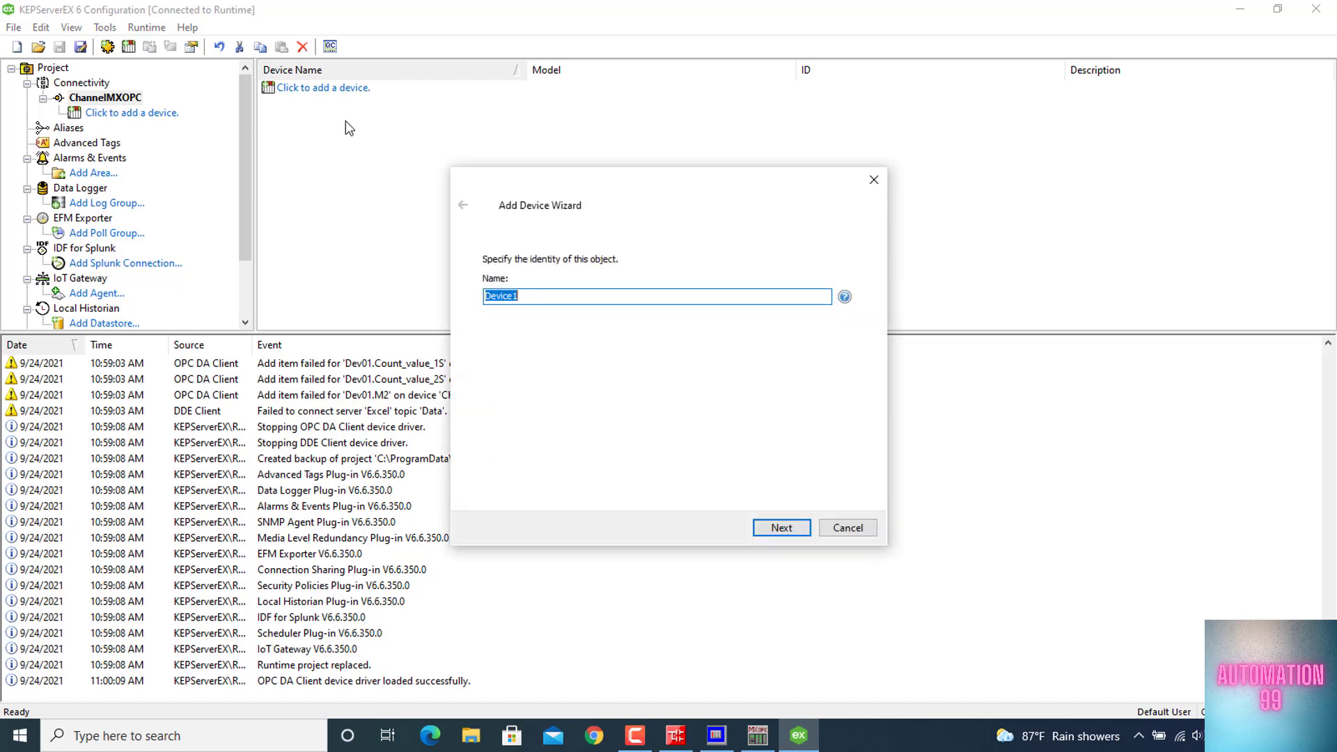
{"action": "key", "text": "End"}
{"action": "key", "text": "BackSpace"}
{"action": "type", "text": "Q02HCPU"}
{"action": "left_click", "coordinate": [781, 527]}
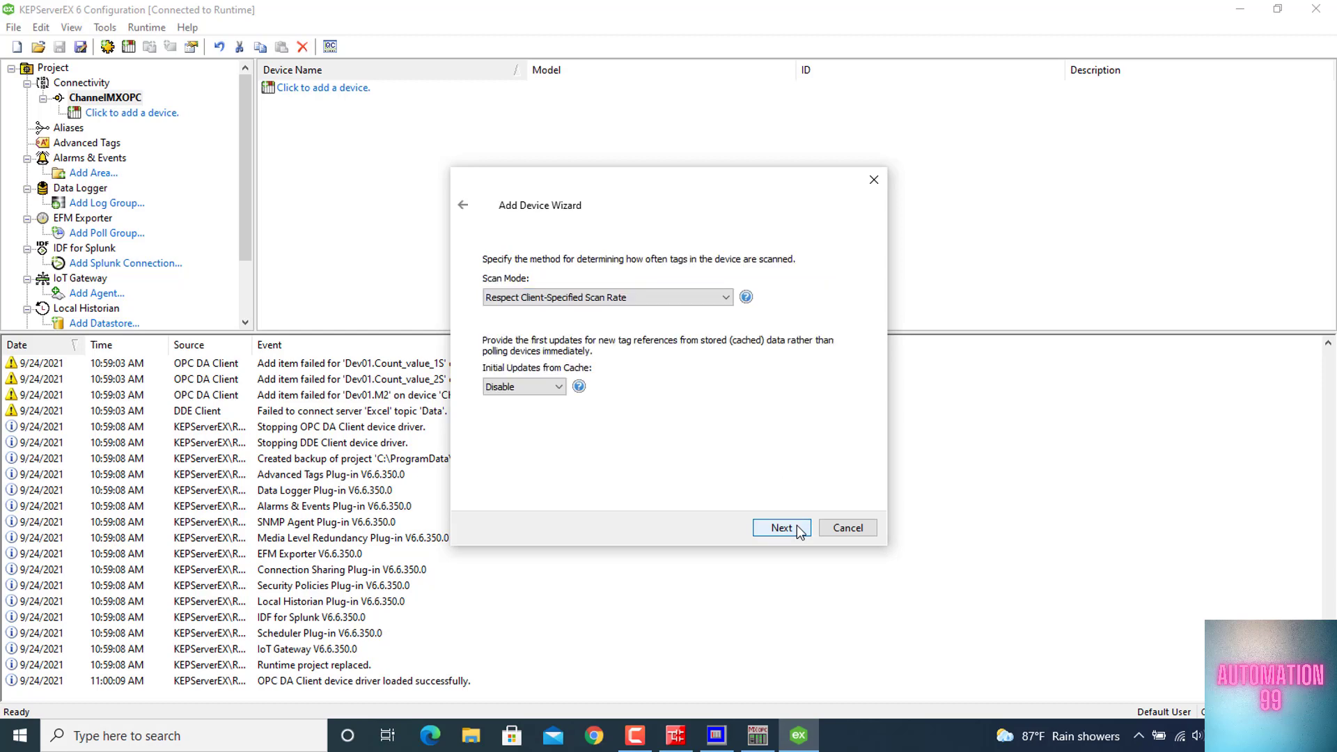
{"action": "left_click", "coordinate": [781, 528]}
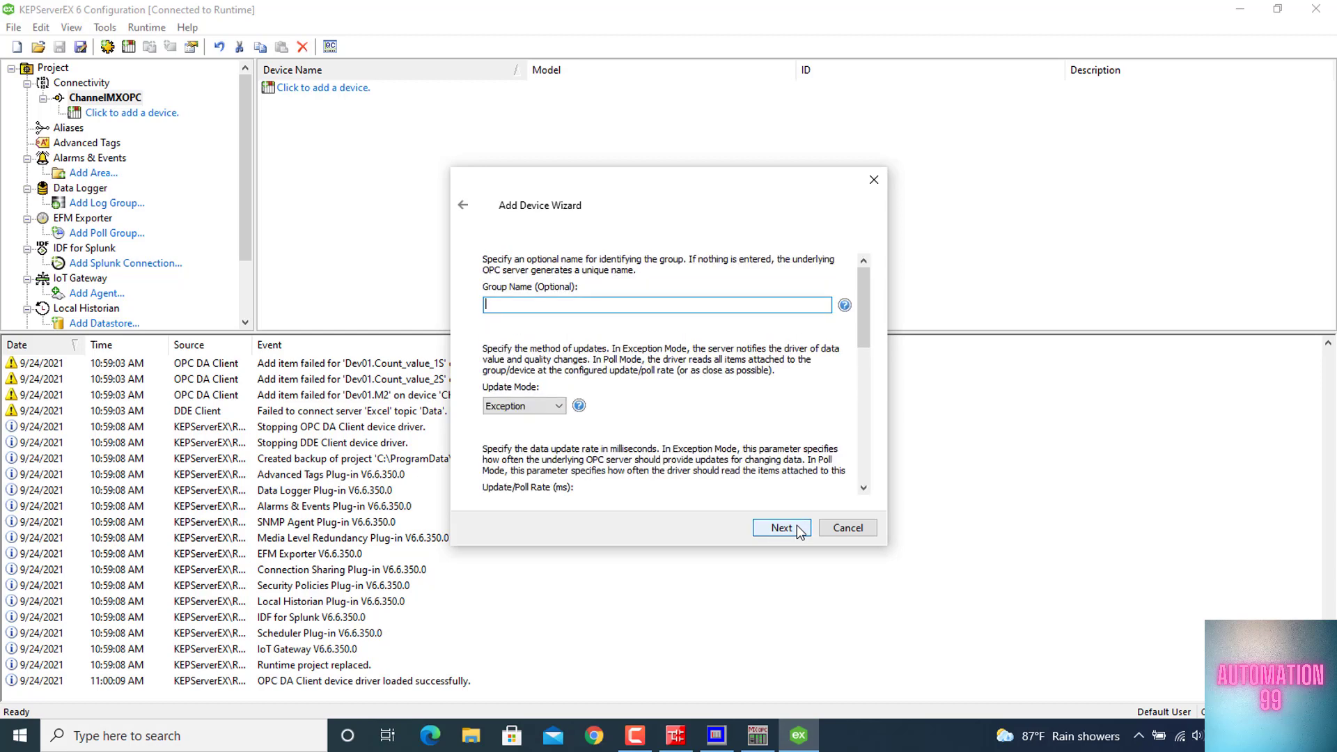
{"action": "left_click", "coordinate": [782, 528]}
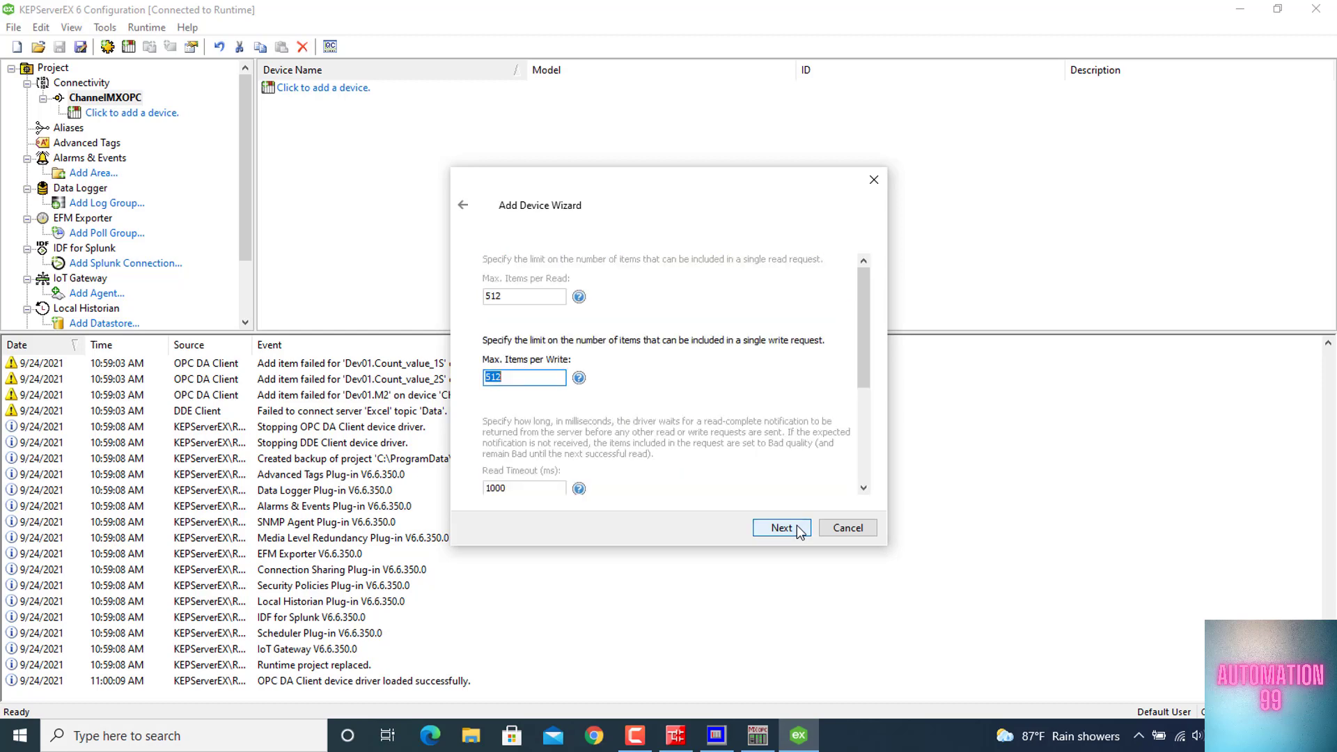
{"action": "left_click", "coordinate": [781, 528]}
{"action": "left_click", "coordinate": [781, 528]}
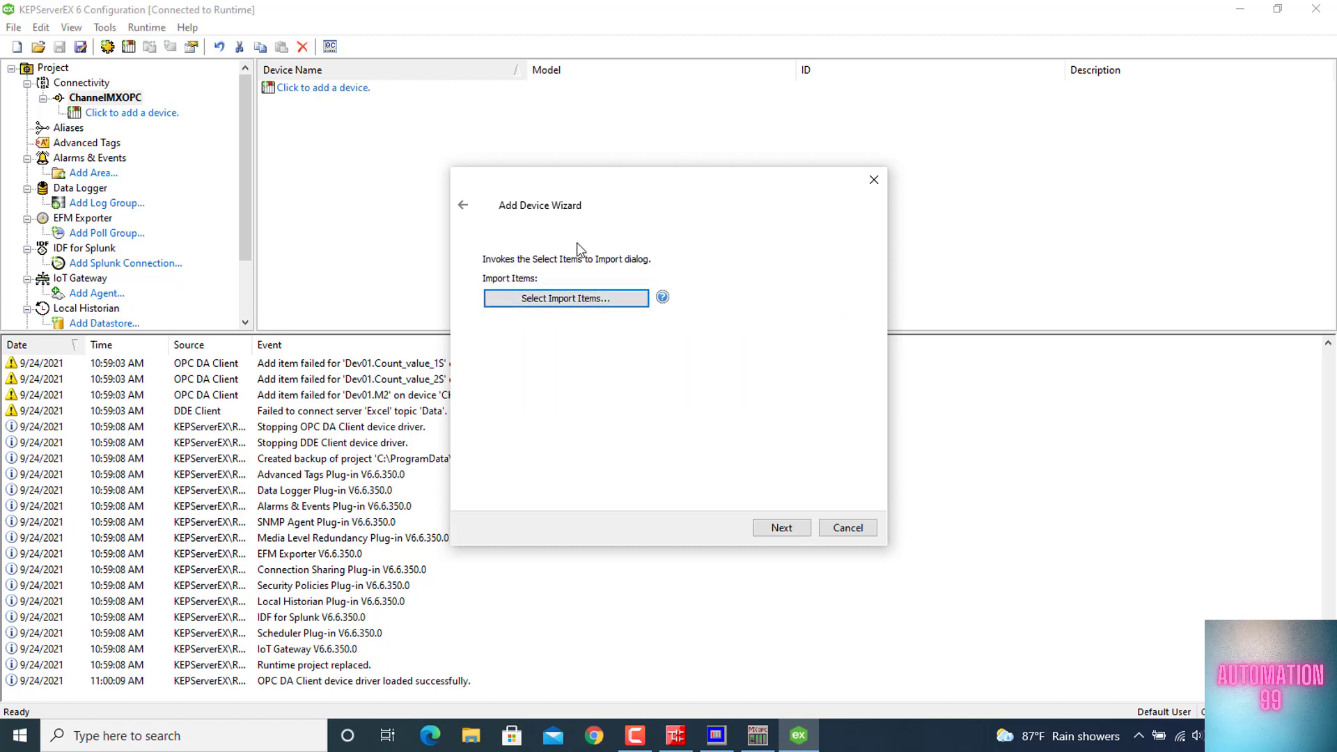
Import the Dev04 items Count_value_1s, Count_value_2s, Out, Start and Stop from Mitsubishi.MXOPC.6 and finish creating the device
{"action": "left_click", "coordinate": [597, 299]}
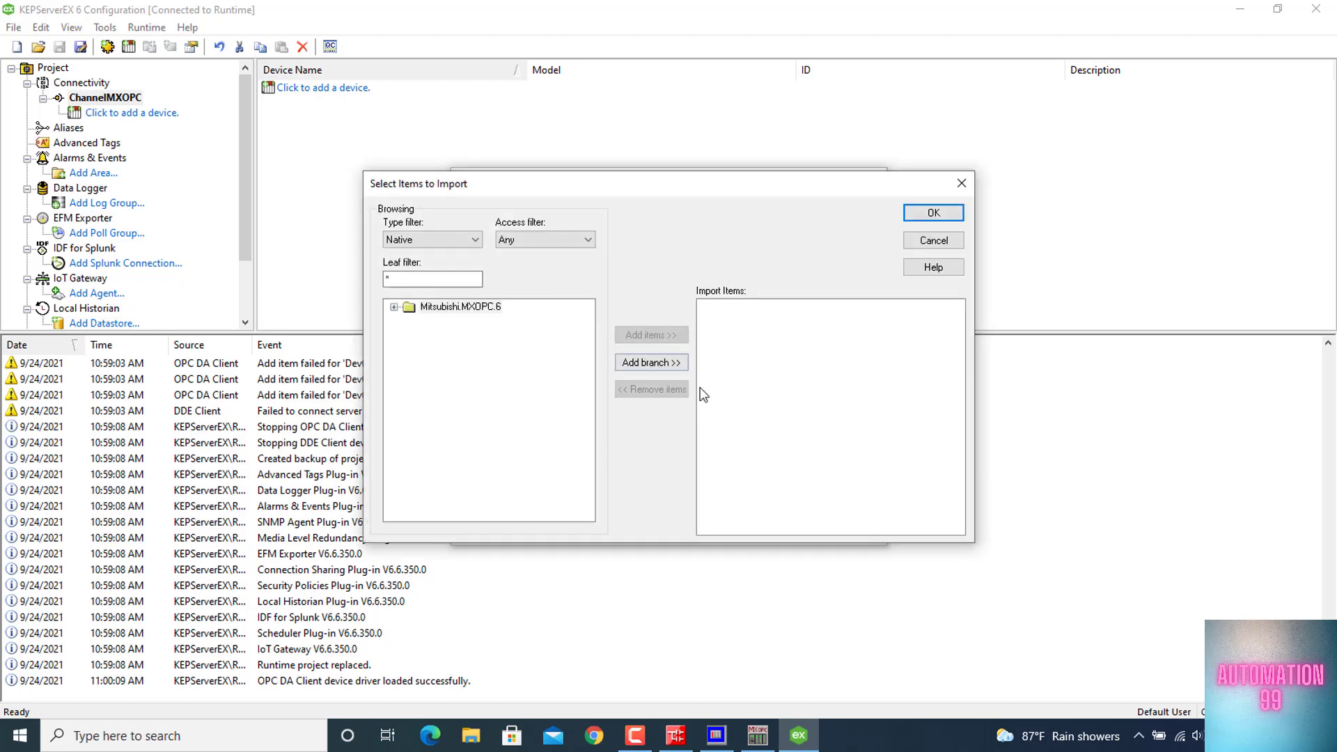
{"action": "left_click", "coordinate": [394, 307]}
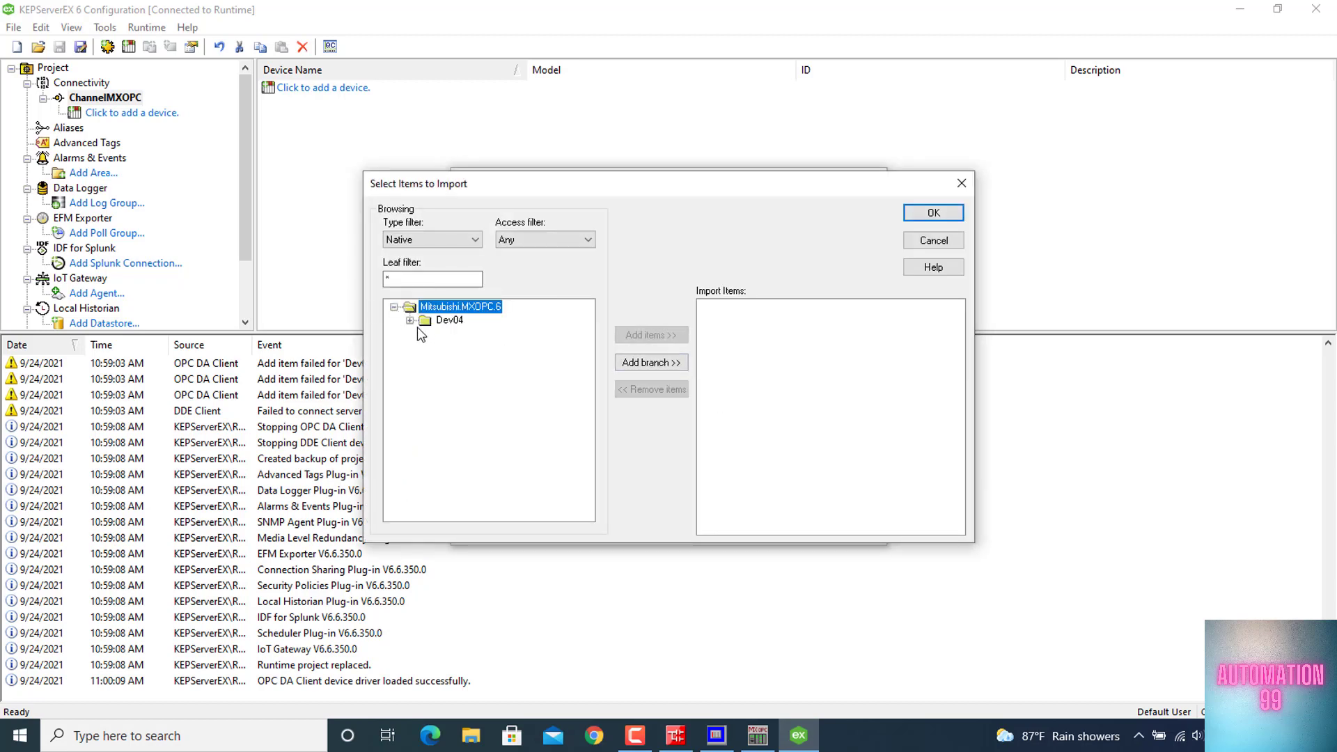
{"action": "left_click", "coordinate": [410, 320]}
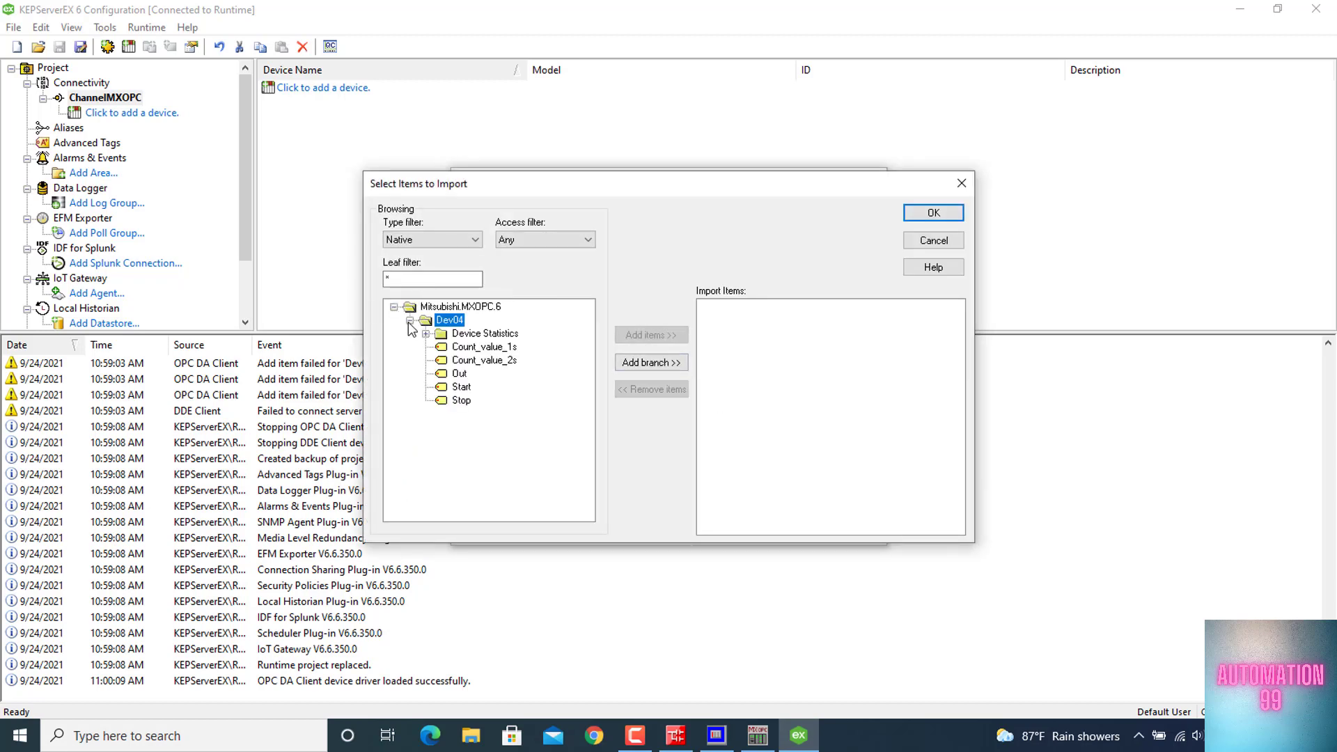
{"action": "left_click", "coordinate": [463, 401]}
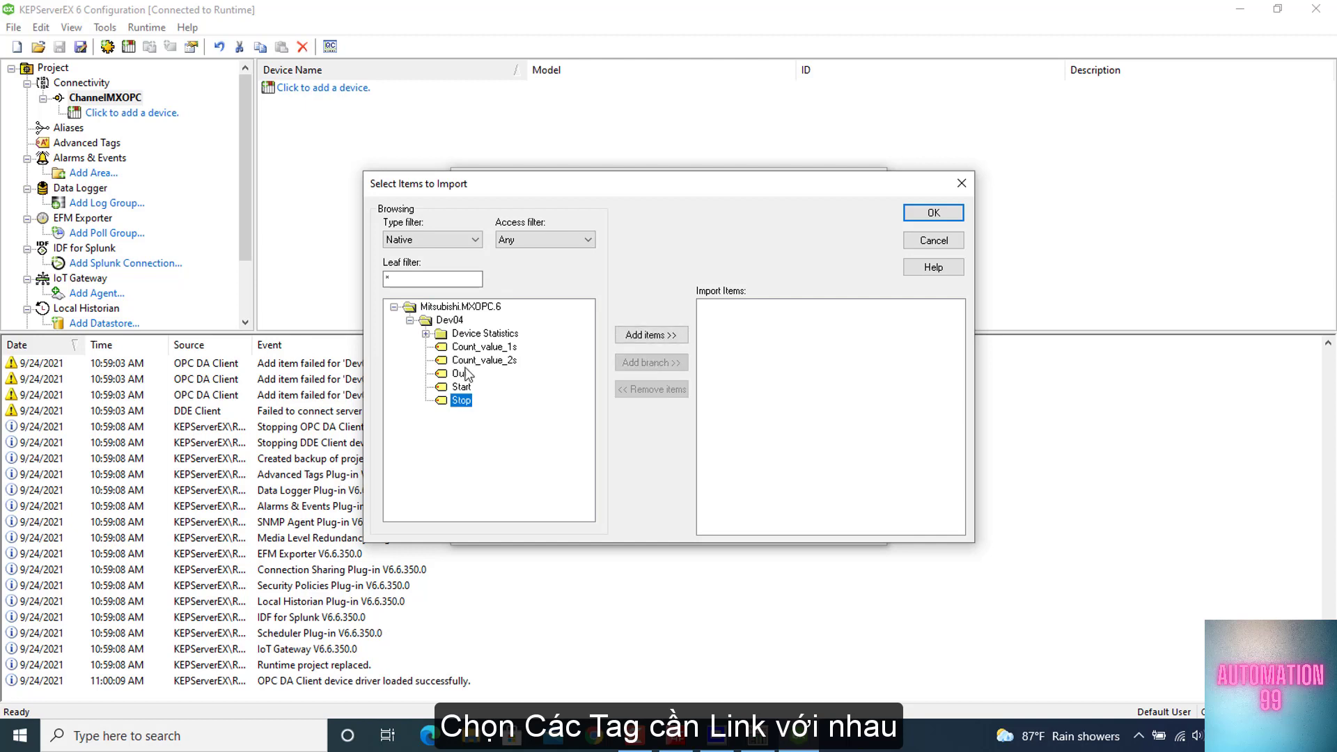
{"action": "left_click", "coordinate": [464, 349], "text": "shift"}
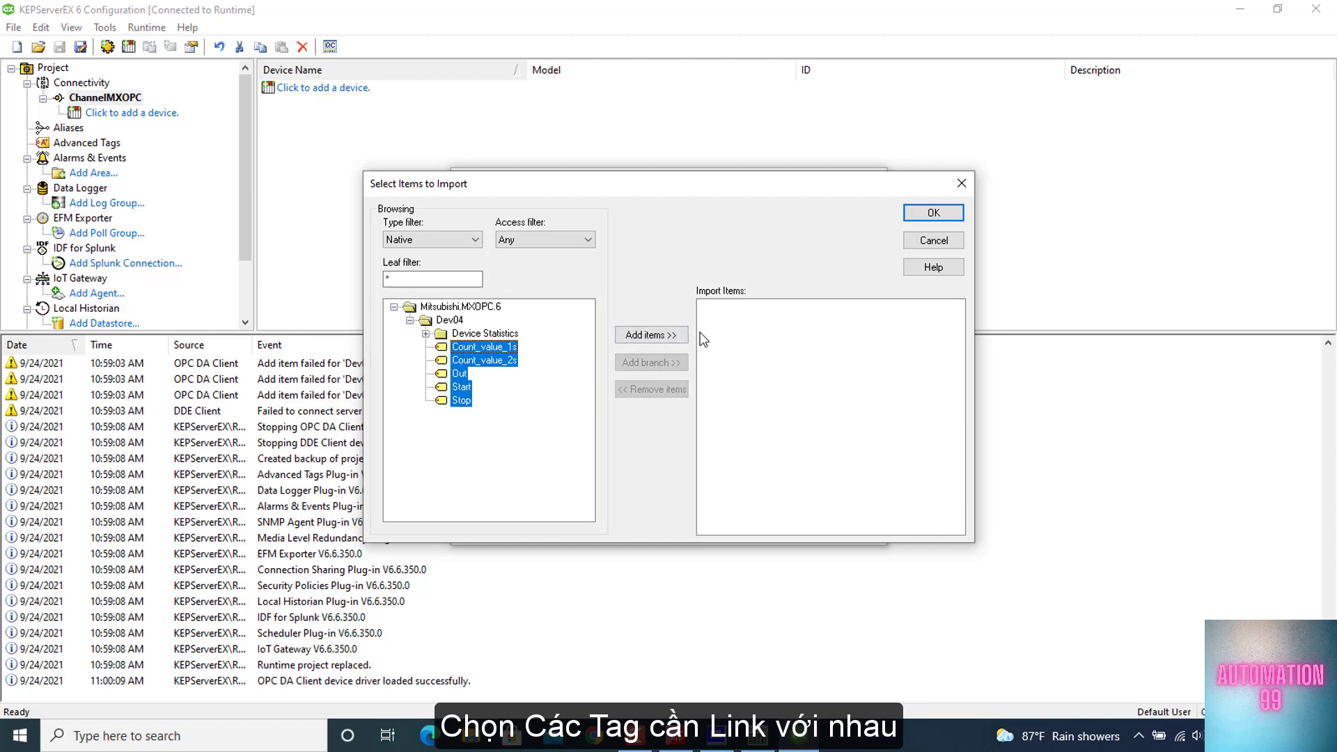
{"action": "left_click", "coordinate": [672, 336]}
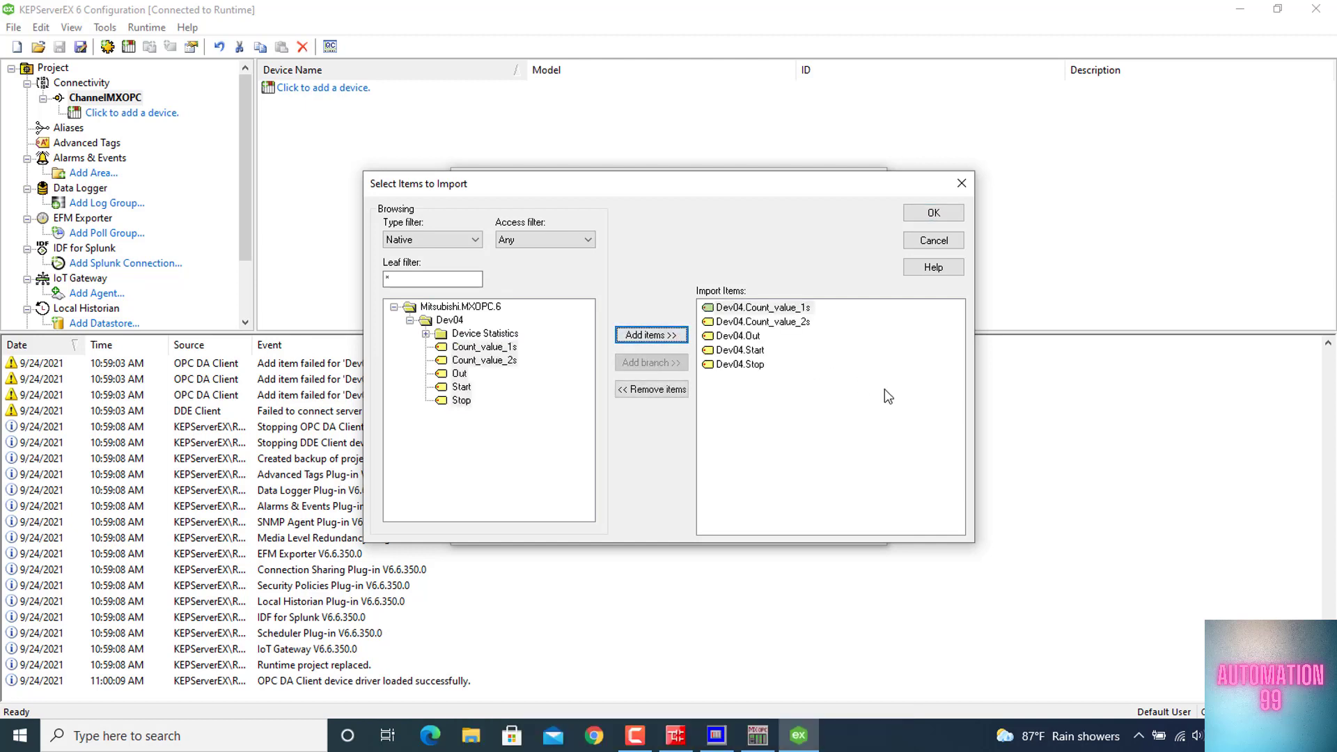
{"action": "left_click", "coordinate": [929, 214]}
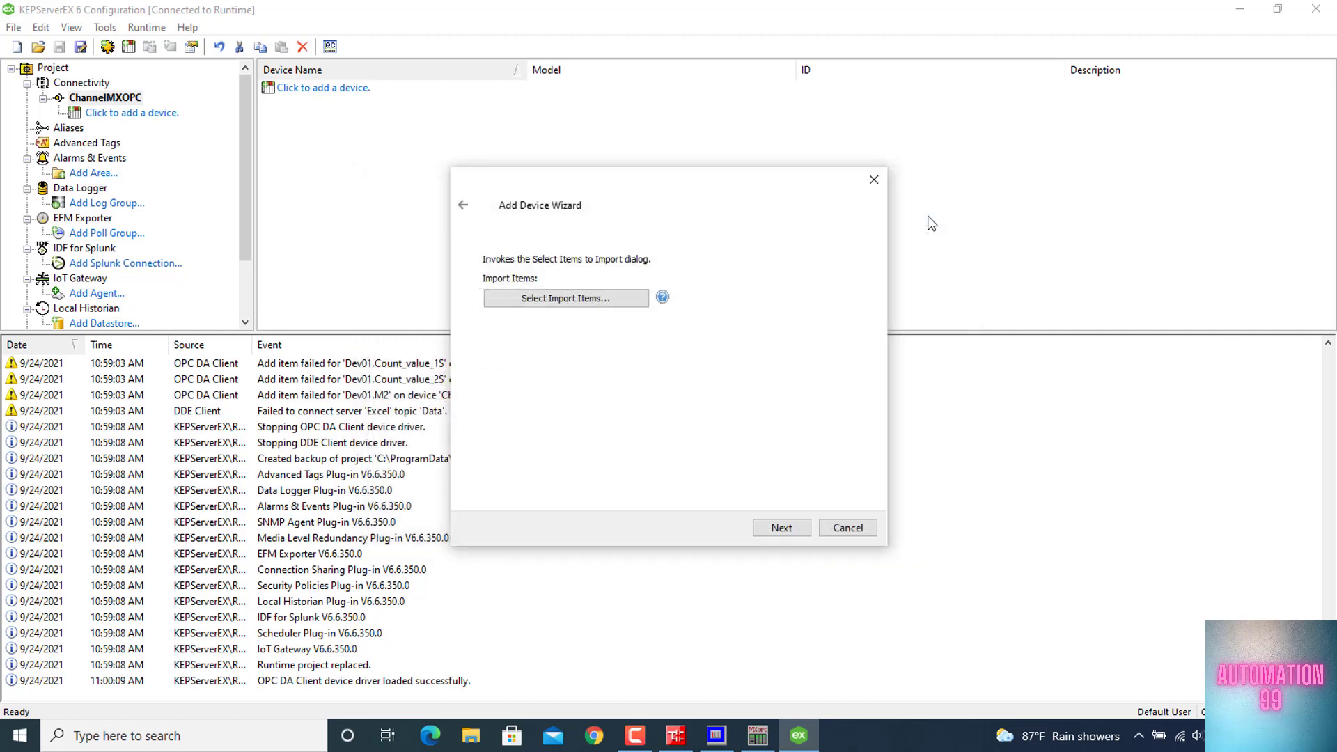
{"action": "left_click", "coordinate": [781, 530]}
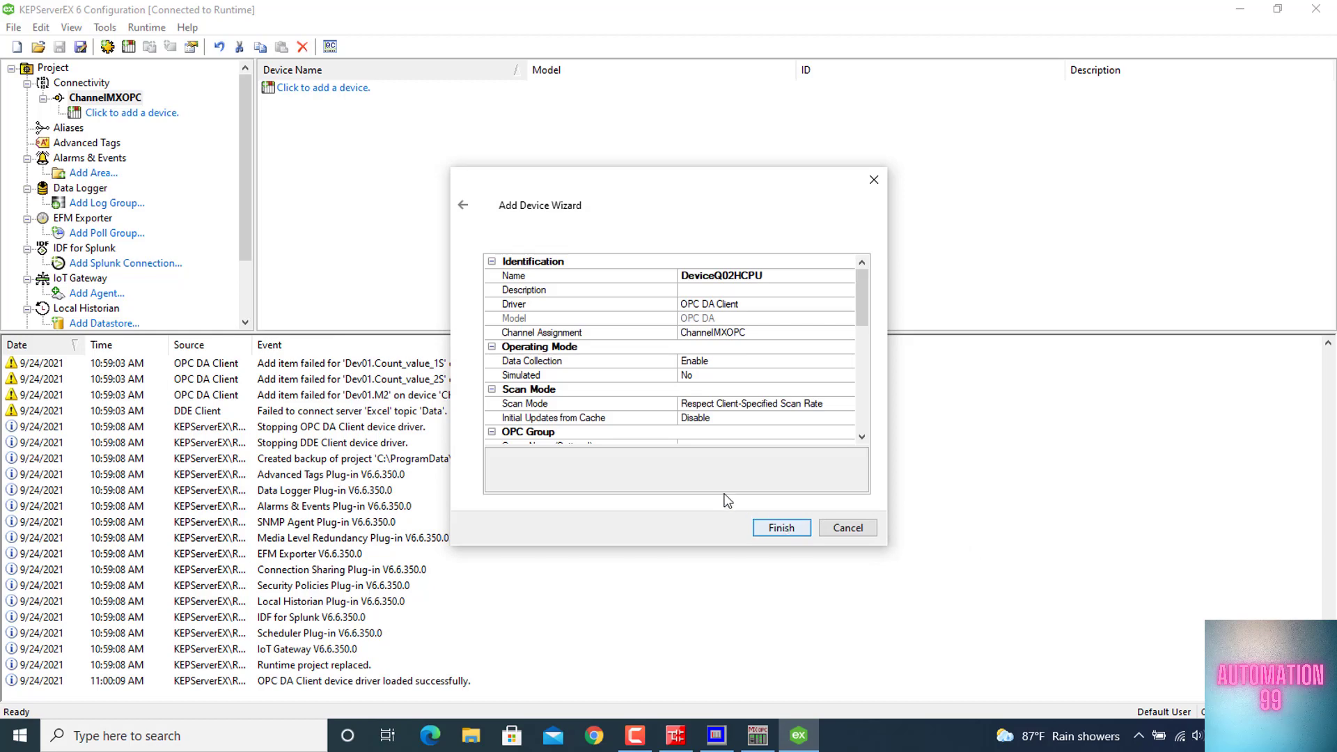
{"action": "left_click", "coordinate": [781, 528]}
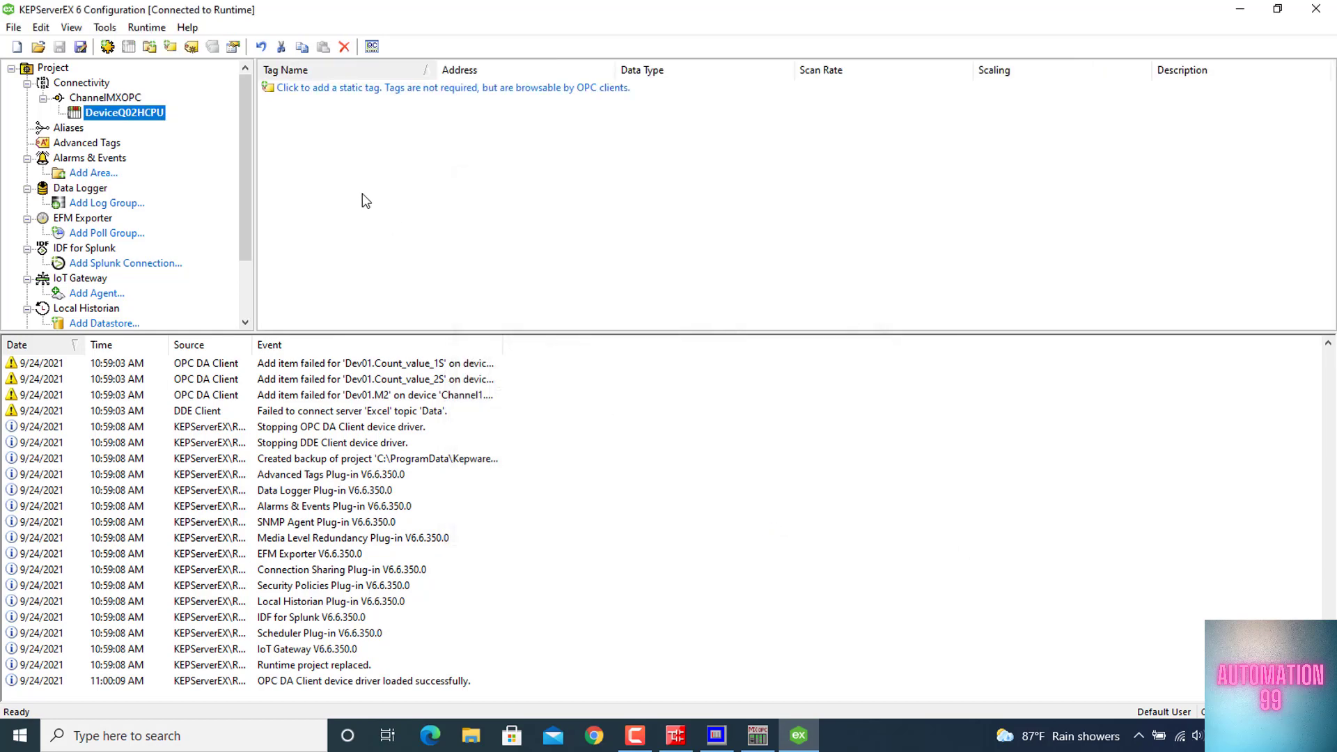
Check the imported Dev04 tags, then launch OPC Quick Client and display the ChannelMXOPC.DeviceQ02HCPU.Dev04 items
{"action": "left_click", "coordinate": [111, 128]}
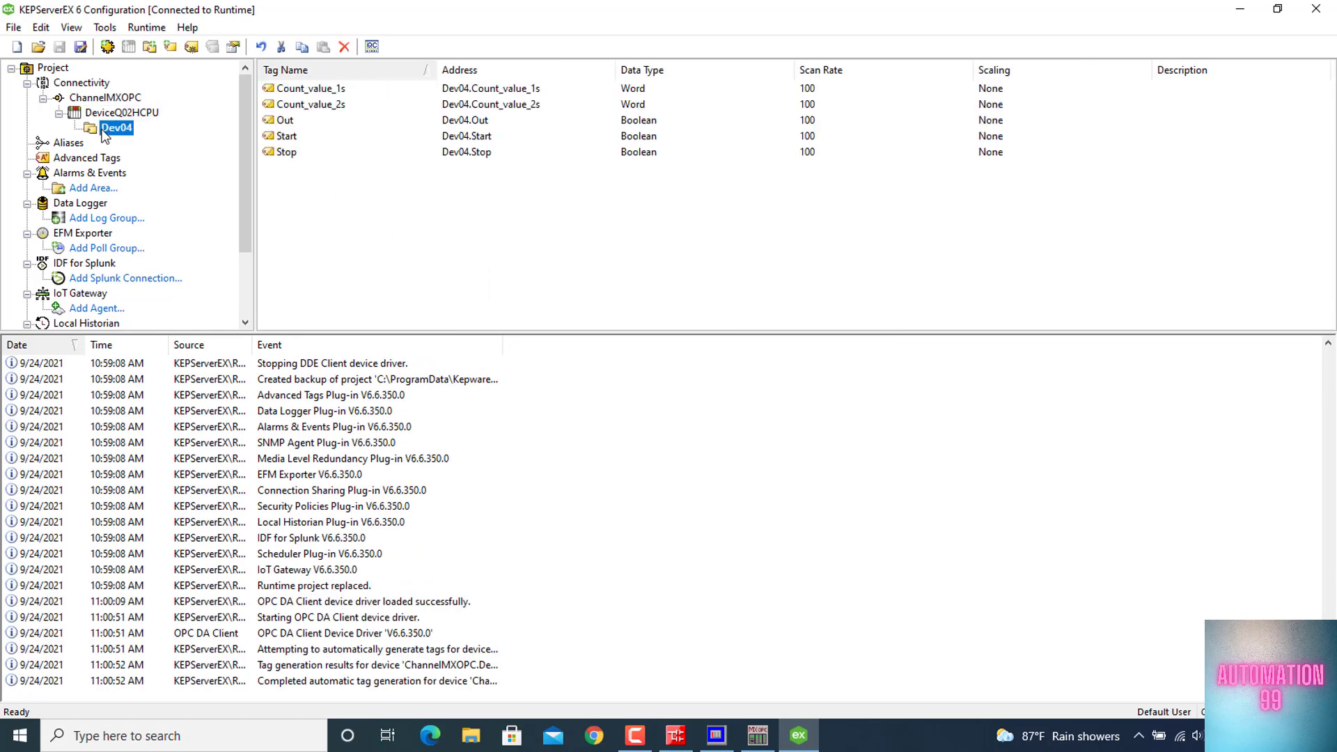
{"action": "left_click", "coordinate": [370, 53]}
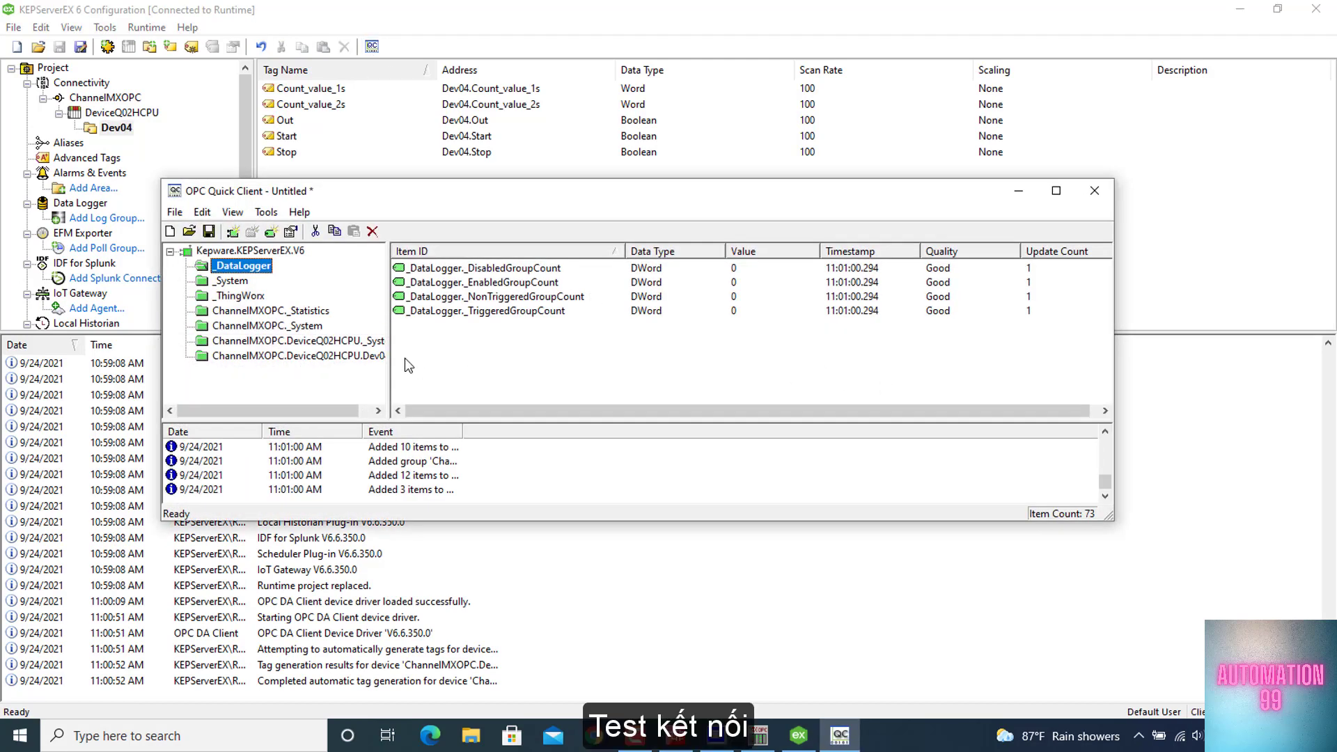
{"action": "left_click", "coordinate": [326, 341]}
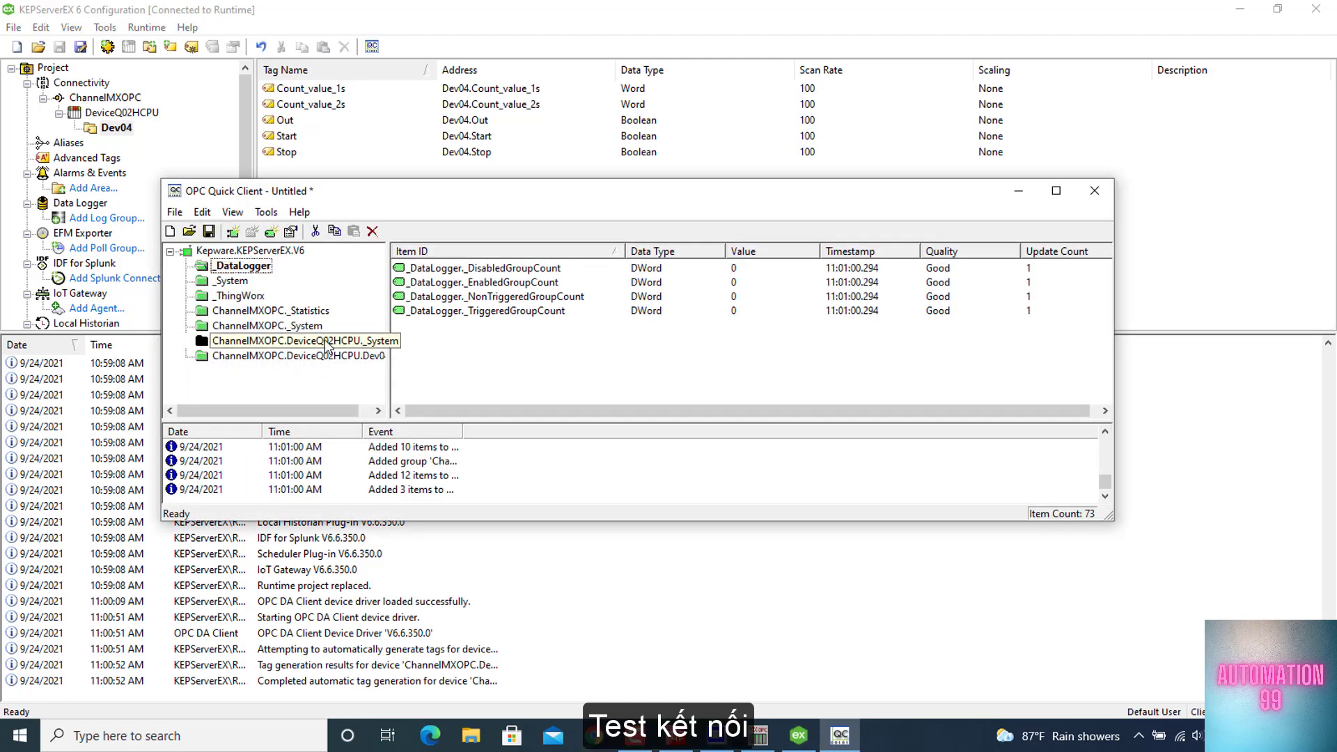
{"action": "left_click", "coordinate": [340, 357]}
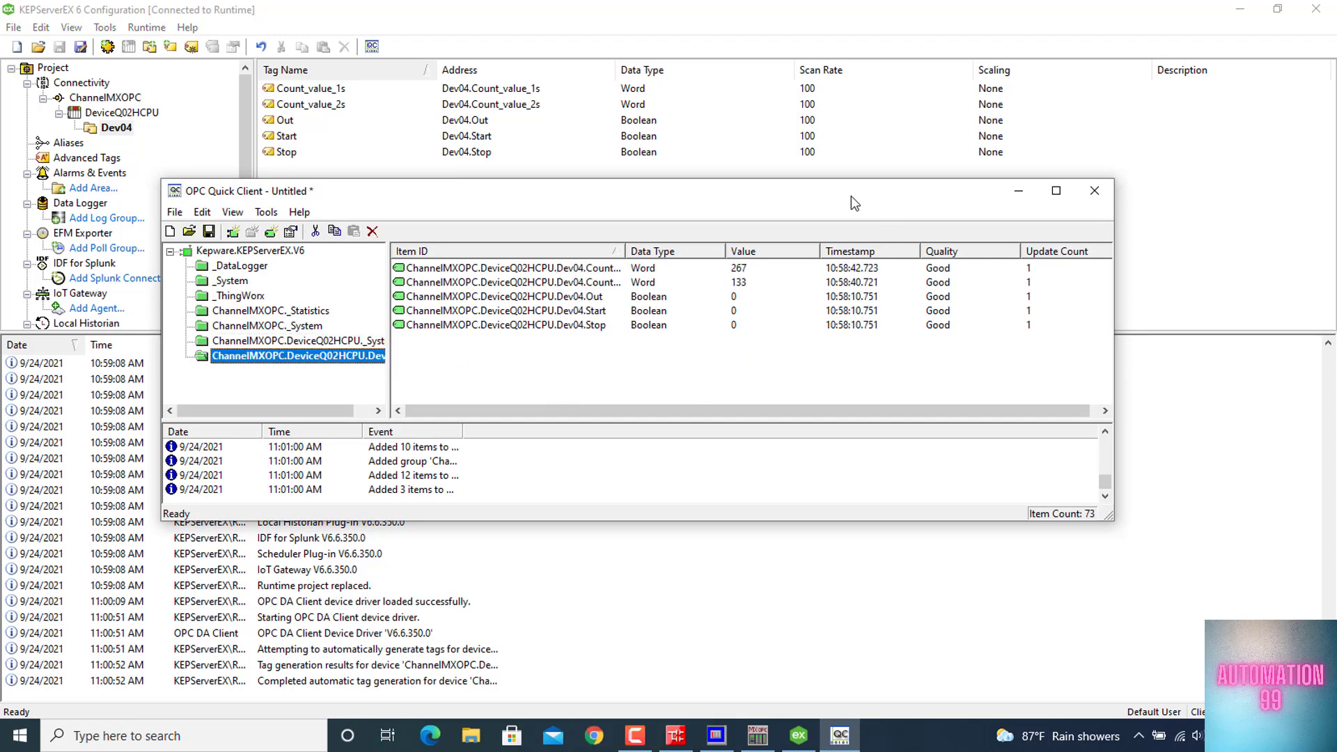
{"action": "left_click_drag", "start_coordinate": [829, 204], "coordinate": [708, 214]}
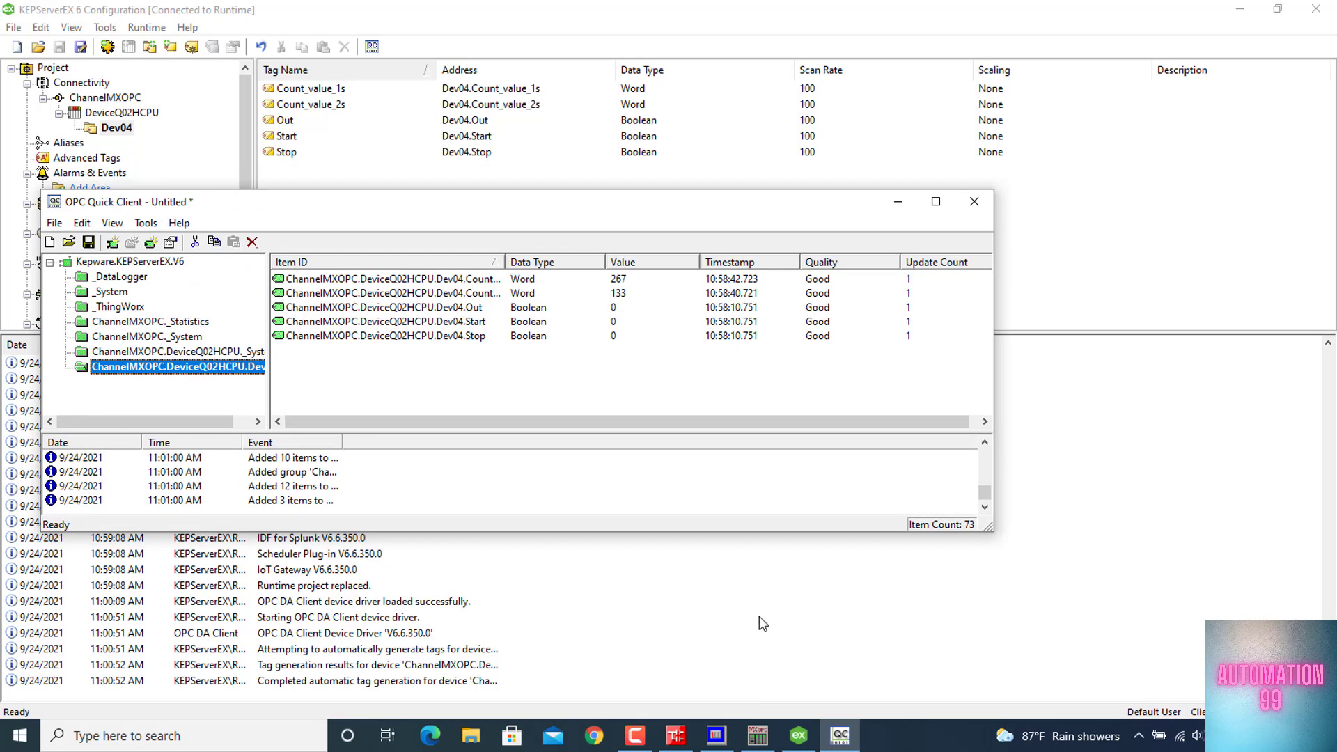
Restore GX Simulator2 and switch the simulated PLC to RUN, returning to OPC Quick Client
{"action": "mouse_move", "coordinate": [724, 743]}
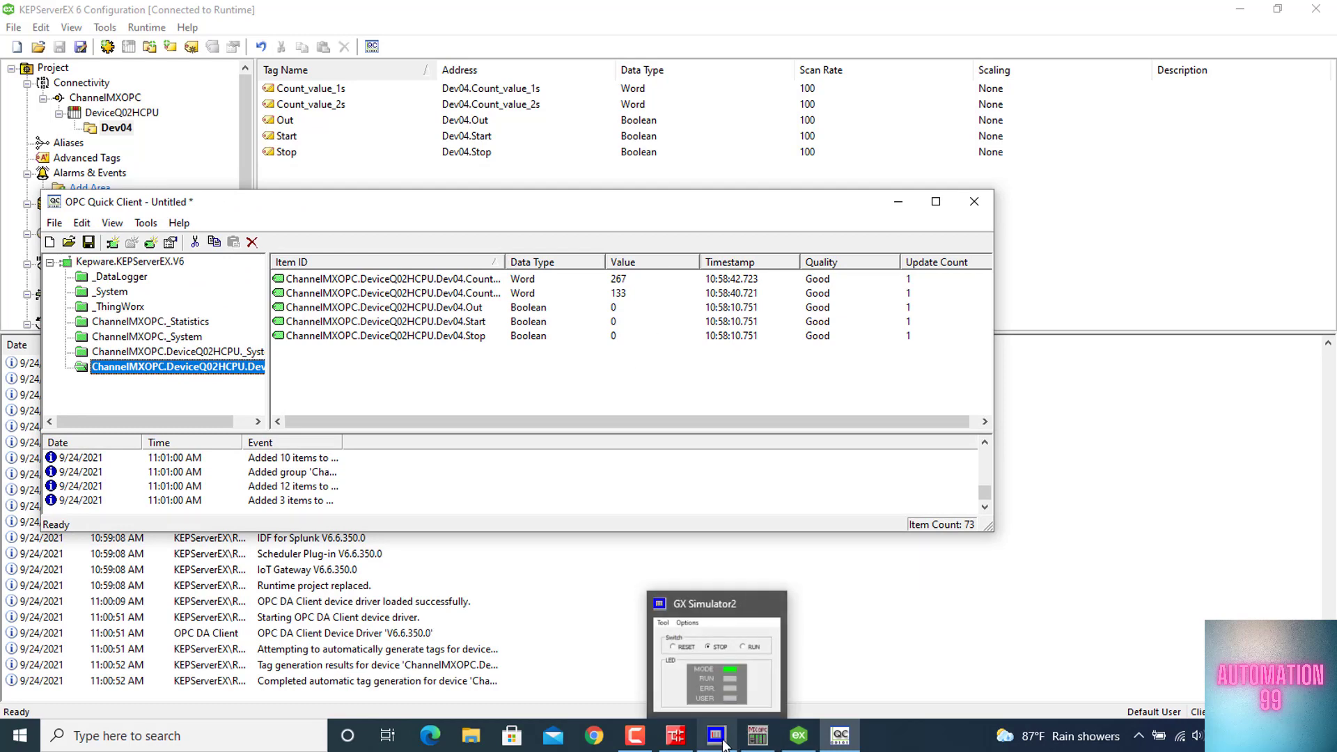
{"action": "left_click", "coordinate": [724, 685]}
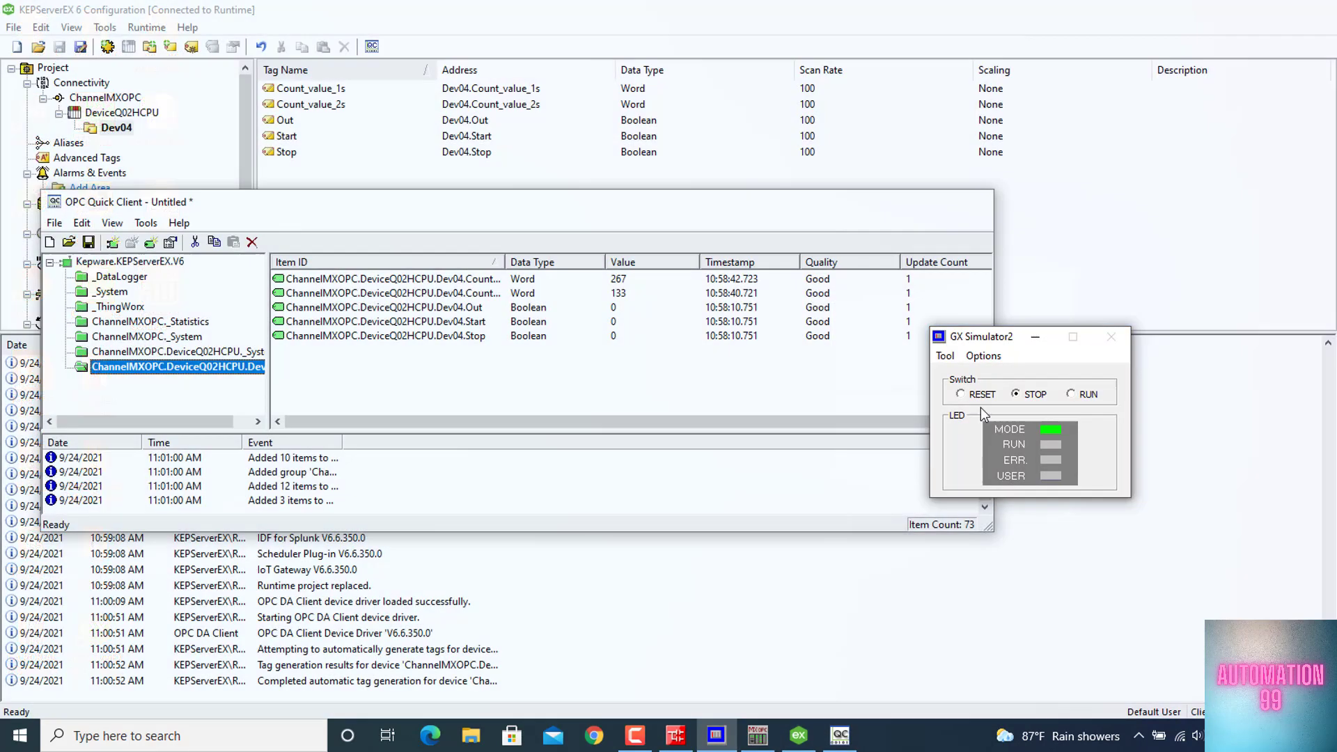
{"action": "left_click", "coordinate": [1076, 392]}
{"action": "left_click", "coordinate": [676, 397]}
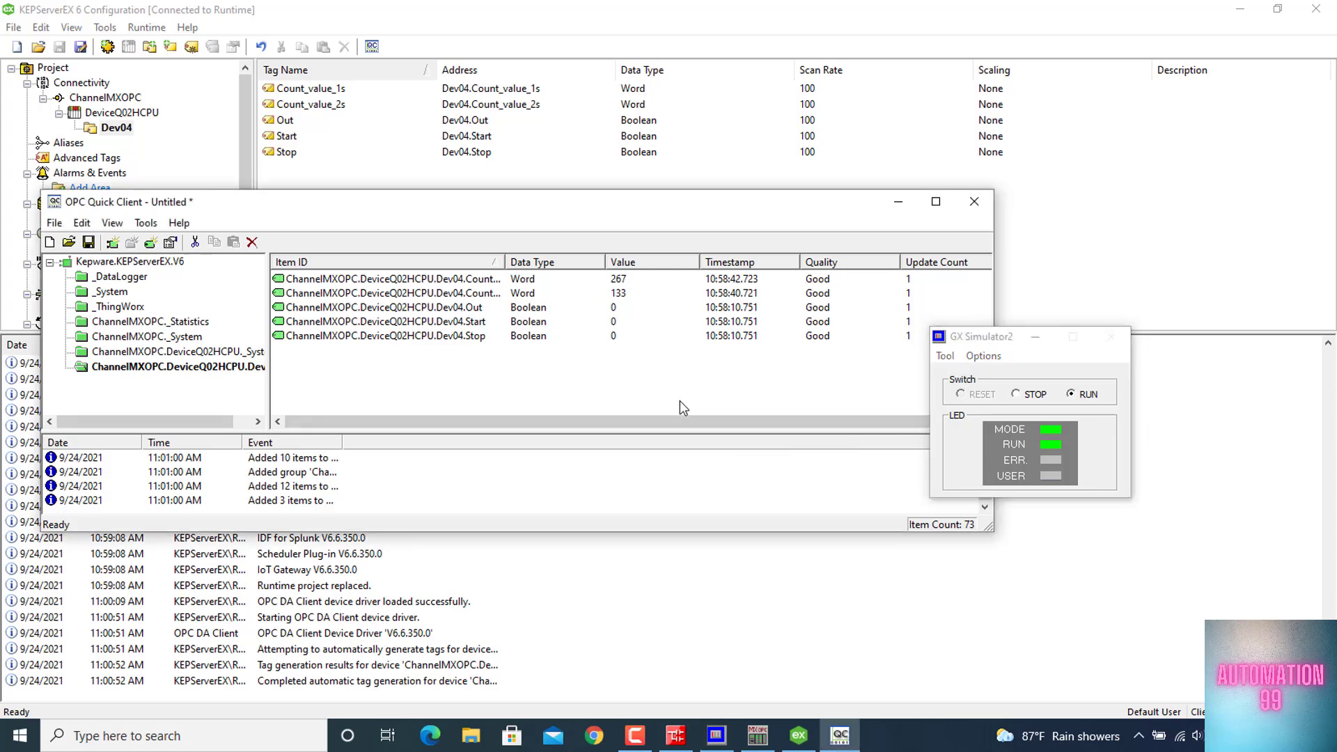
Bring up the GX Works2 ladder beside OPC Quick Client, minimize GX Simulator2, and compare the D0 and D2 counters with the tag values
{"action": "left_click", "coordinate": [676, 738]}
{"action": "left_click", "coordinate": [849, 743]}
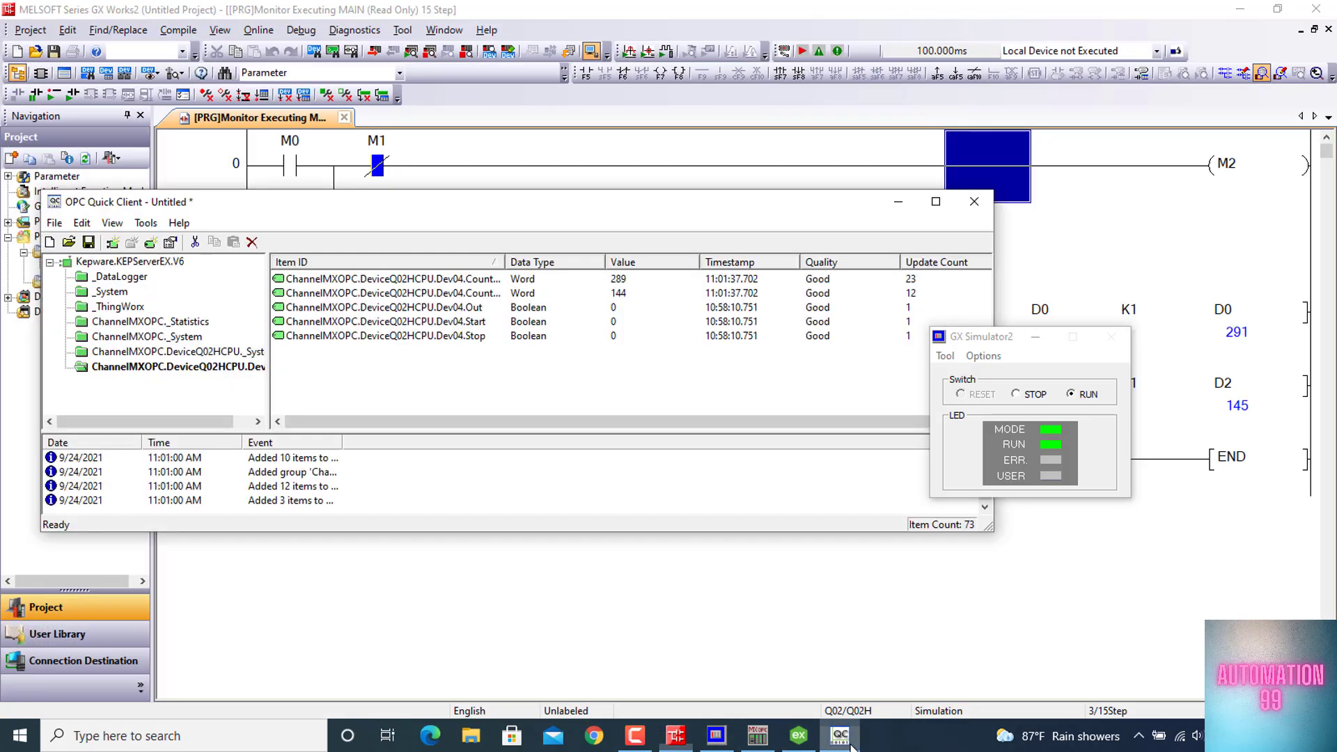
{"action": "left_click", "coordinate": [1032, 338]}
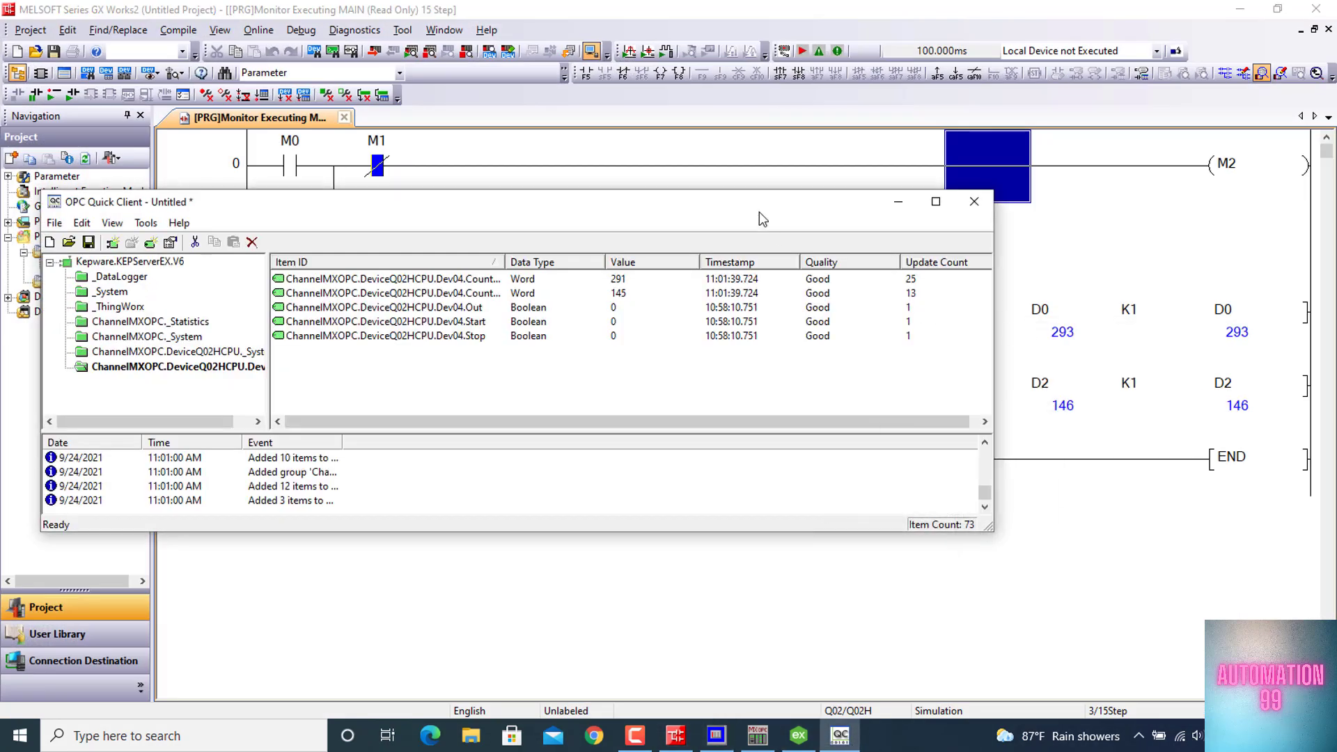
{"action": "left_click_drag", "start_coordinate": [728, 217], "coordinate": [827, 443]}
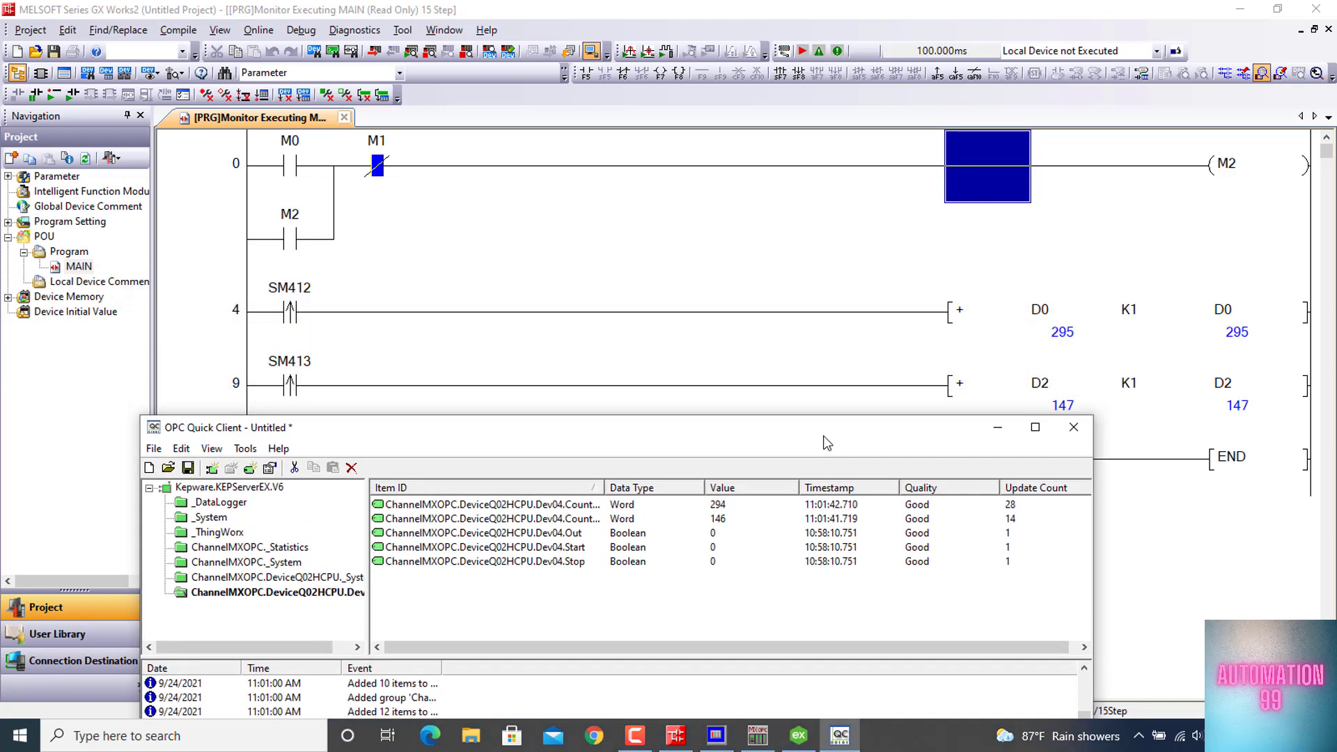
Open an asynchronous 2.0 write for the Out, Start and Stop tags and widen the Item ID column to show their full names
{"action": "left_click", "coordinate": [713, 534]}
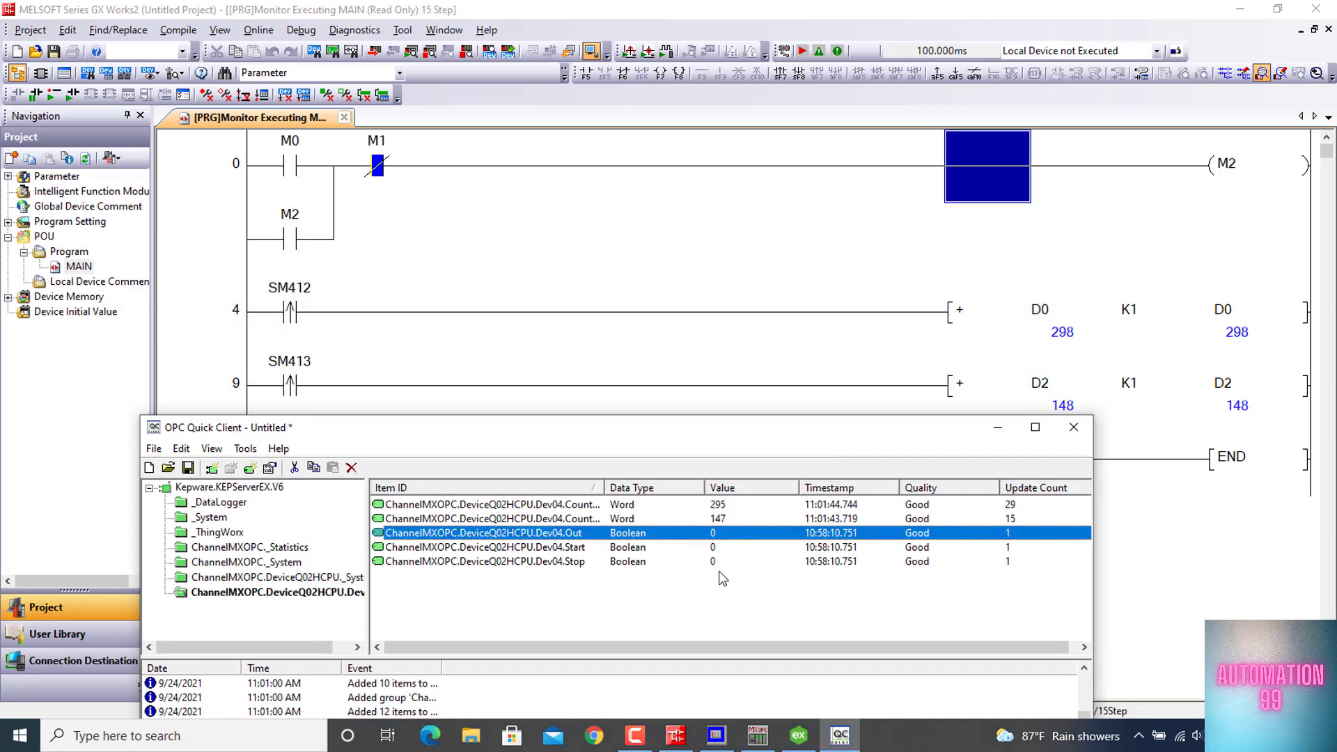
{"action": "left_click", "coordinate": [719, 562], "text": "shift"}
{"action": "right_click", "coordinate": [717, 561]}
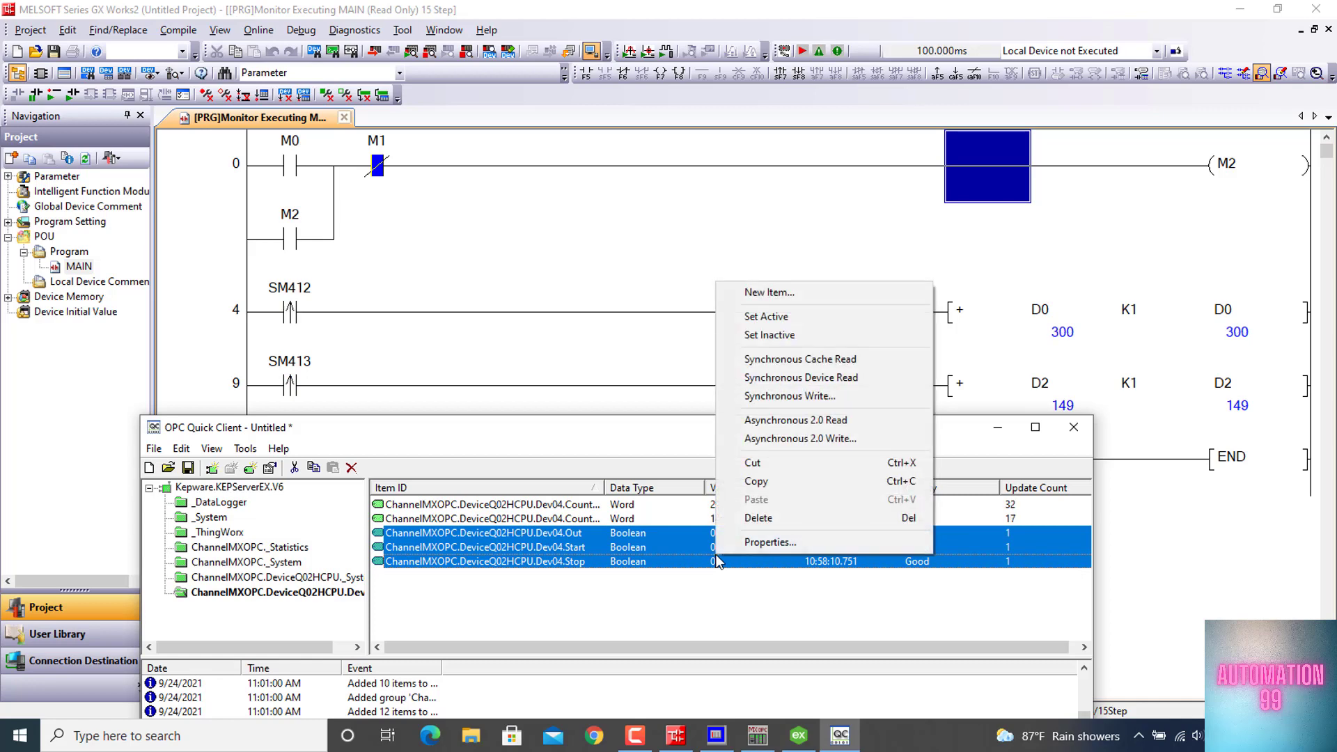
{"action": "left_click", "coordinate": [798, 437]}
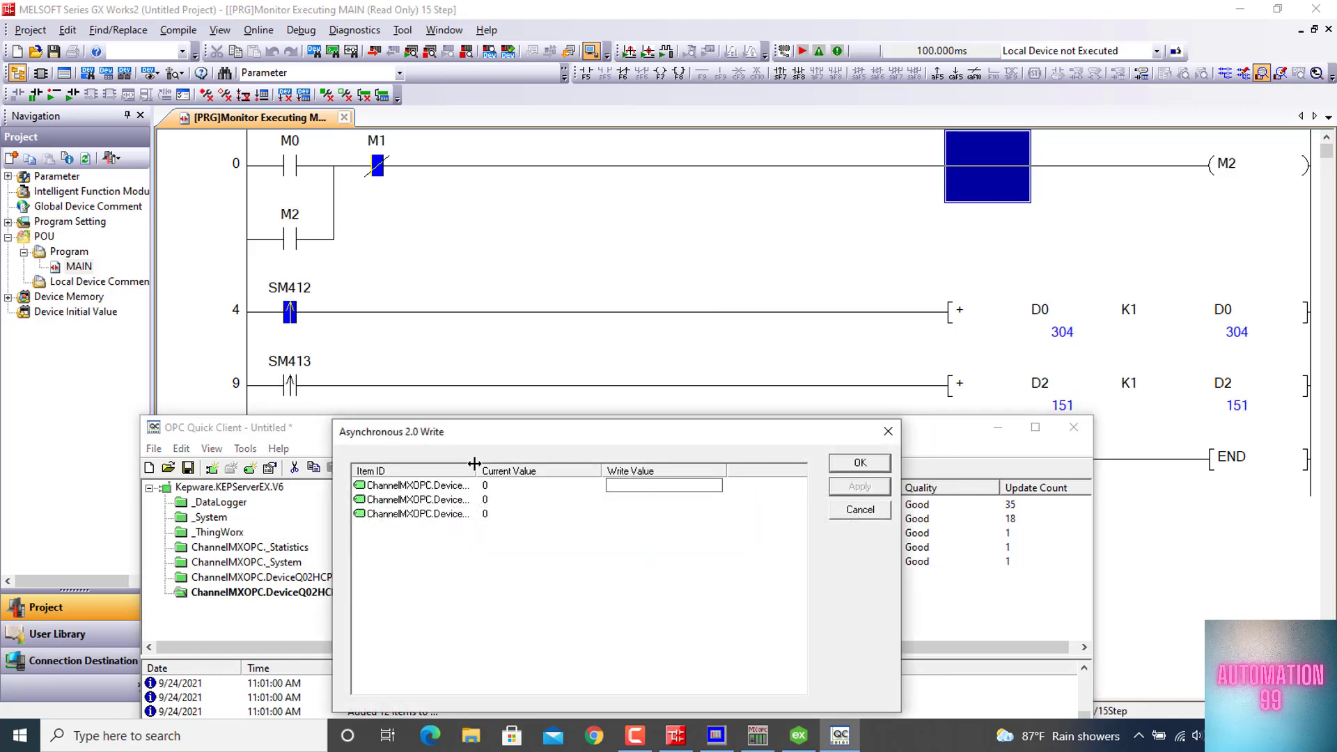
{"action": "left_click_drag", "start_coordinate": [477, 471], "coordinate": [581, 465]}
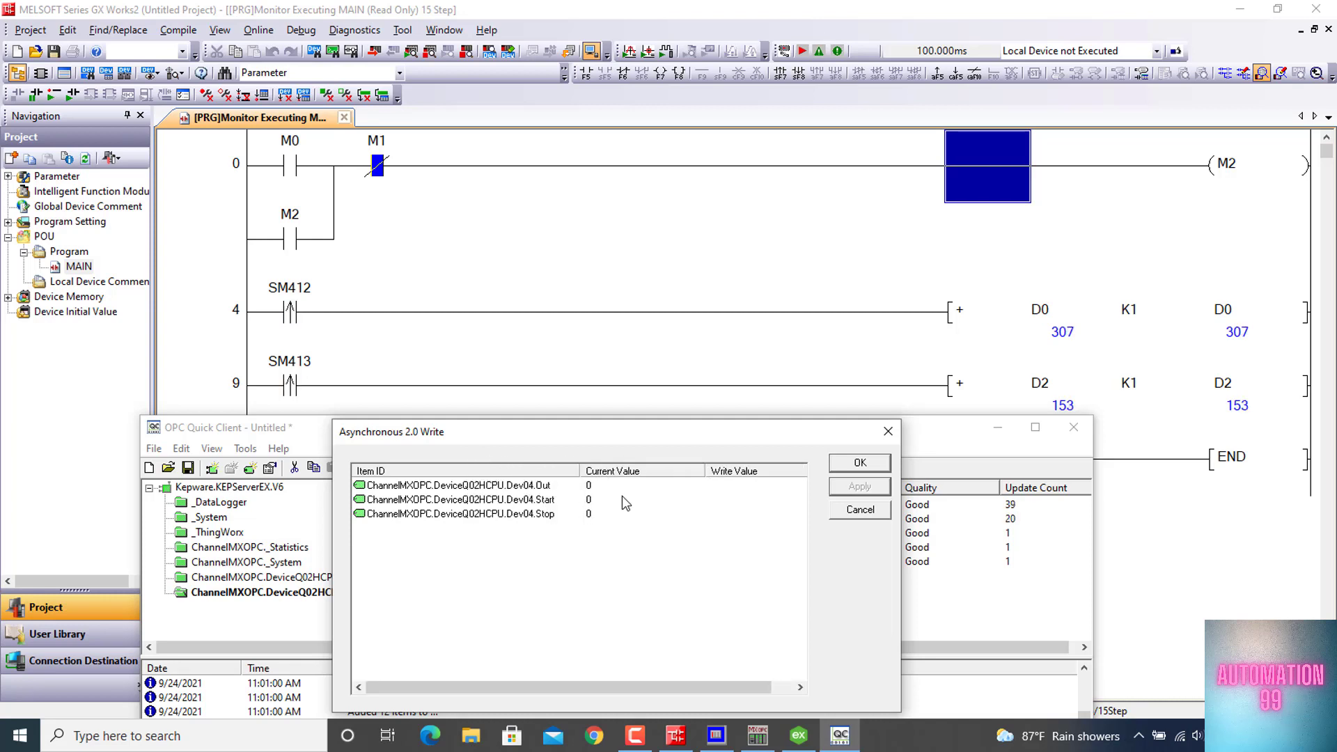
Pulse the Dev04 Start tag by writing 1 and applying it, followed by writing 0
{"action": "left_click", "coordinate": [718, 486]}
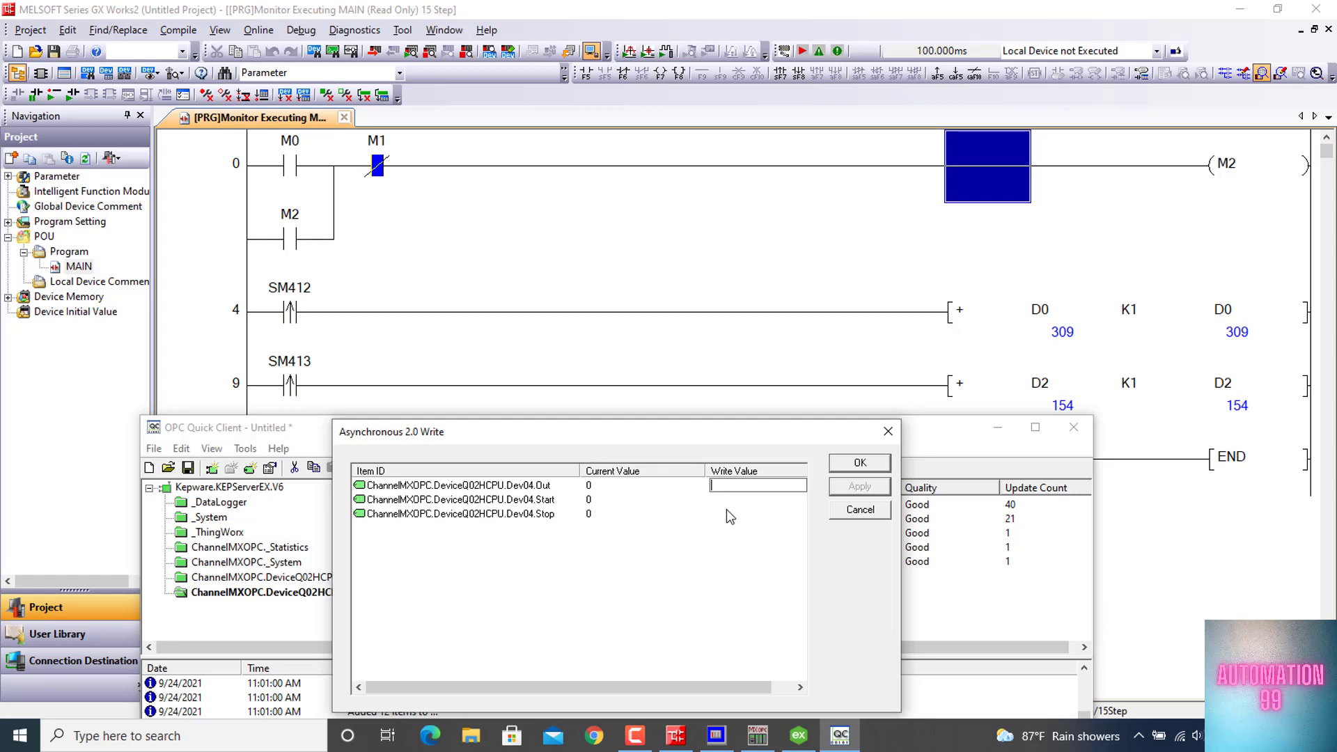
{"action": "left_click", "coordinate": [725, 500]}
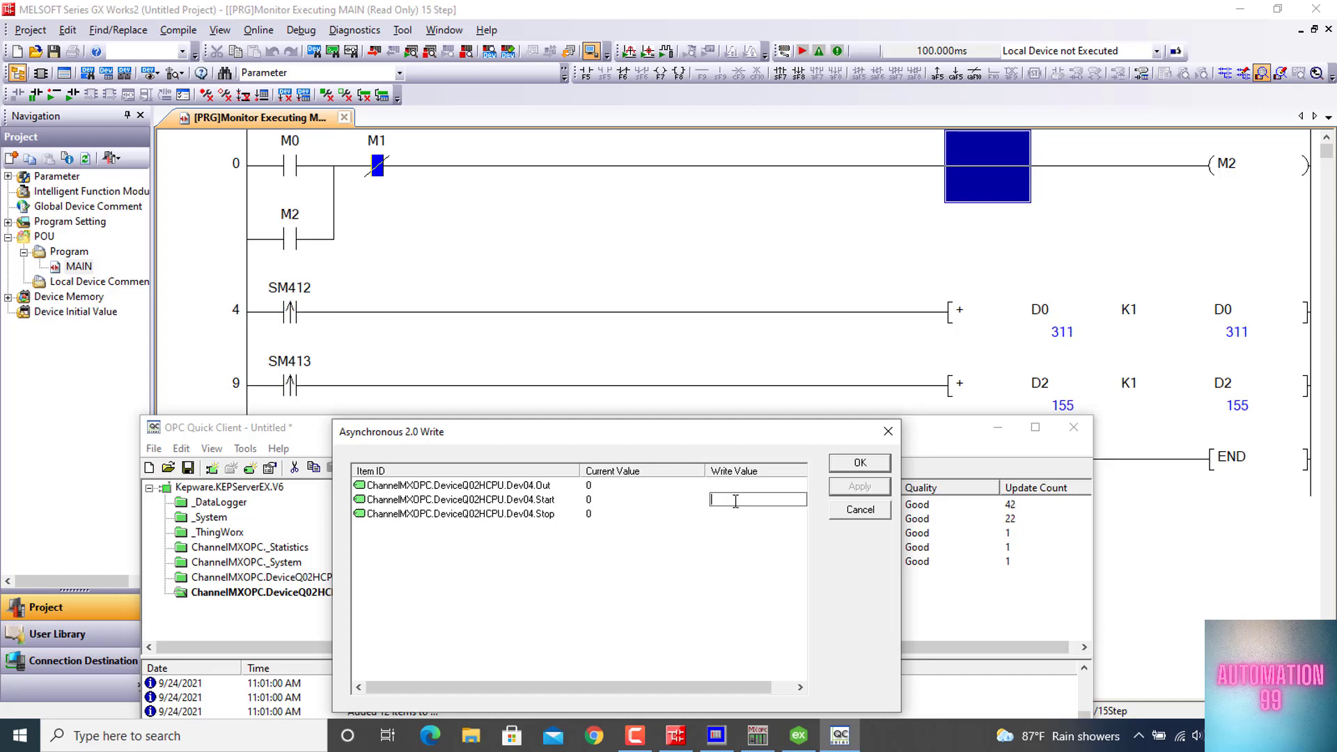
{"action": "type", "text": "1"}
{"action": "left_click", "coordinate": [861, 488]}
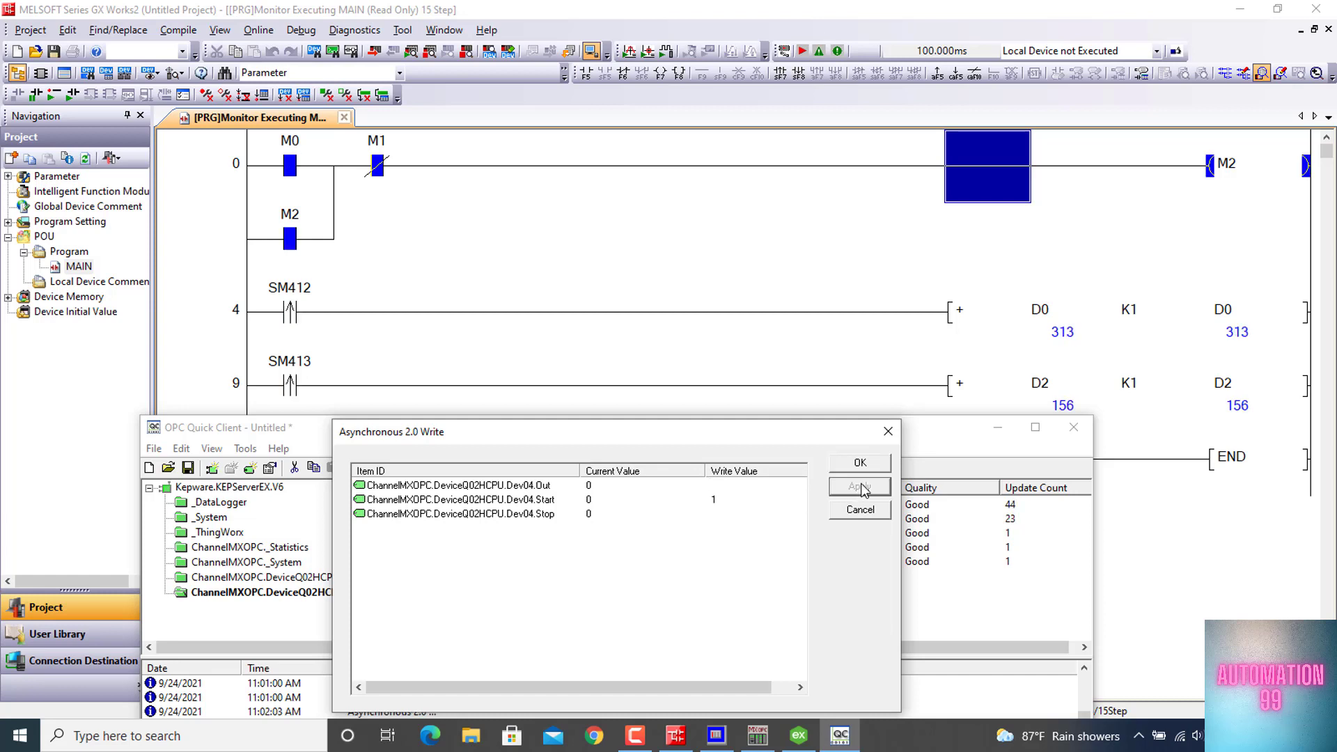
{"action": "left_click", "coordinate": [735, 499]}
{"action": "type", "text": "0"}
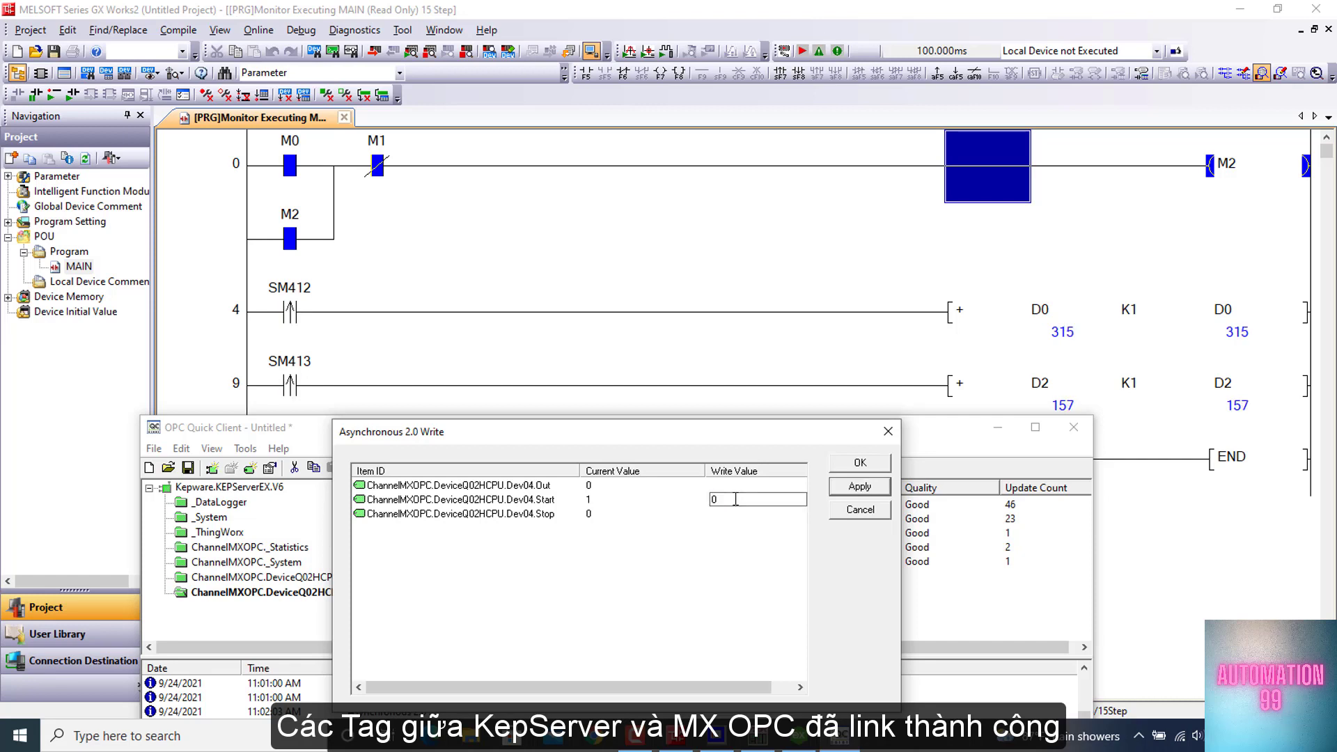
{"action": "left_click", "coordinate": [860, 486]}
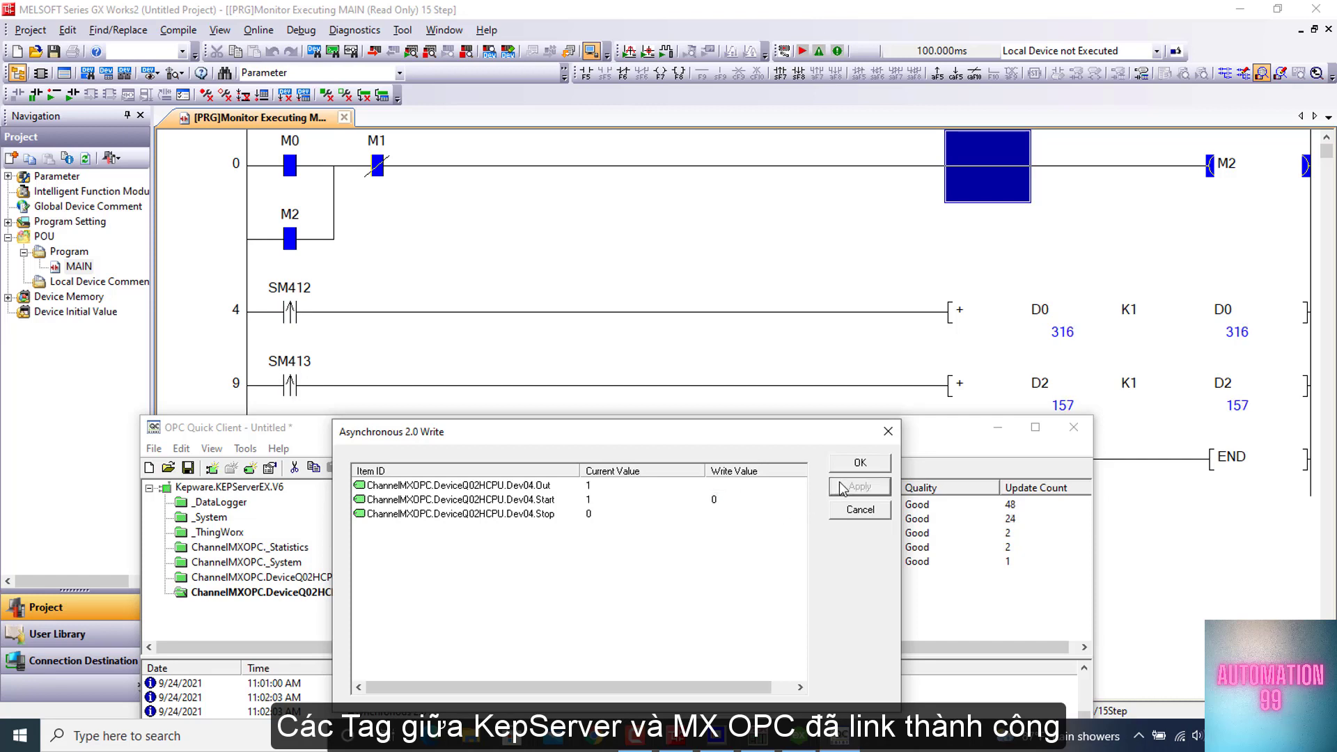
Pulse the Dev04 Stop tag by writing 1 and then 0, applying each value, and close the write dialog
{"action": "left_click", "coordinate": [726, 513]}
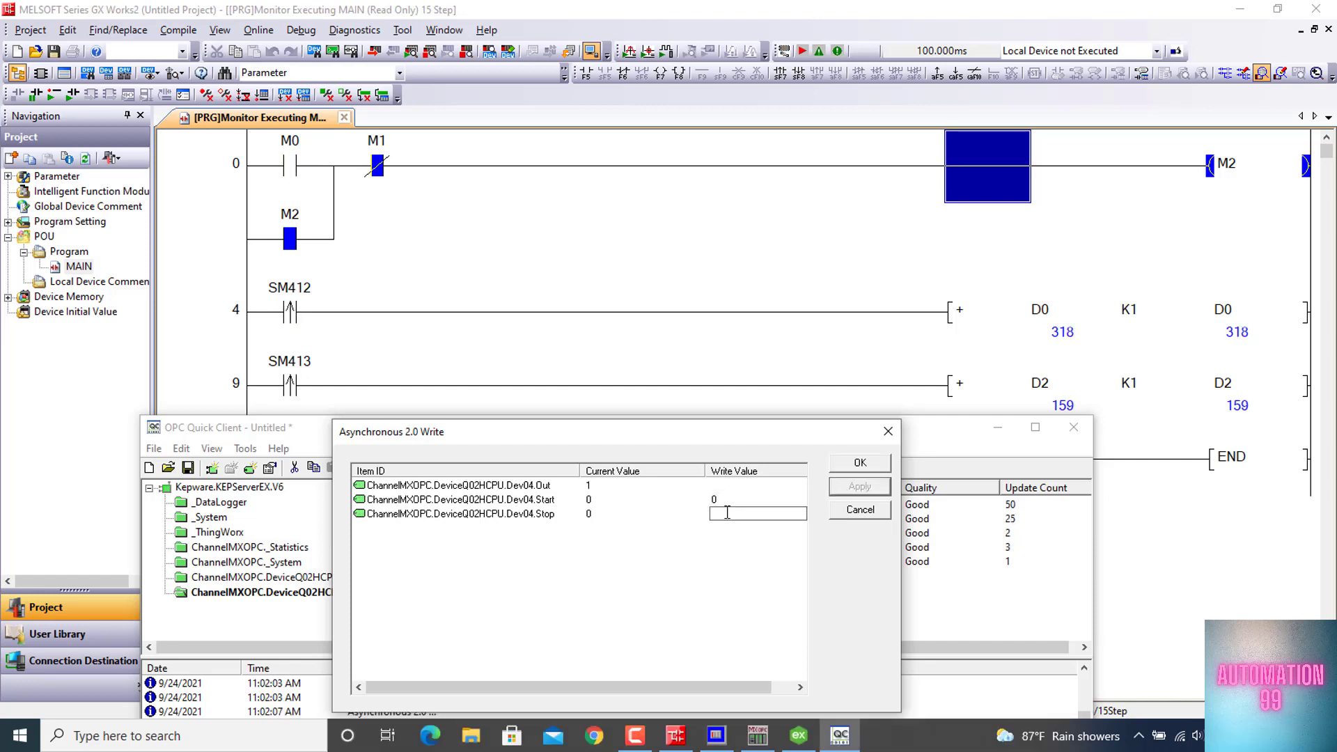
{"action": "type", "text": "1"}
{"action": "left_click", "coordinate": [848, 491]}
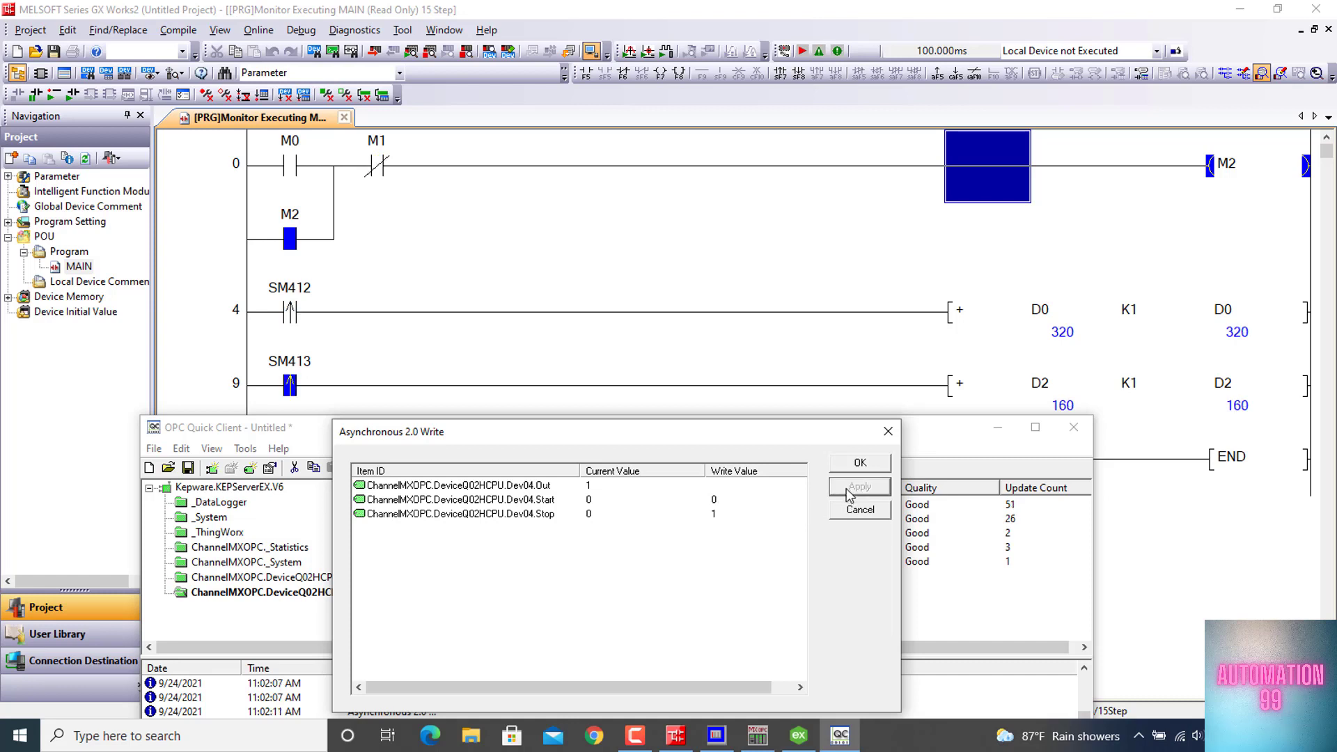
{"action": "left_click", "coordinate": [723, 515]}
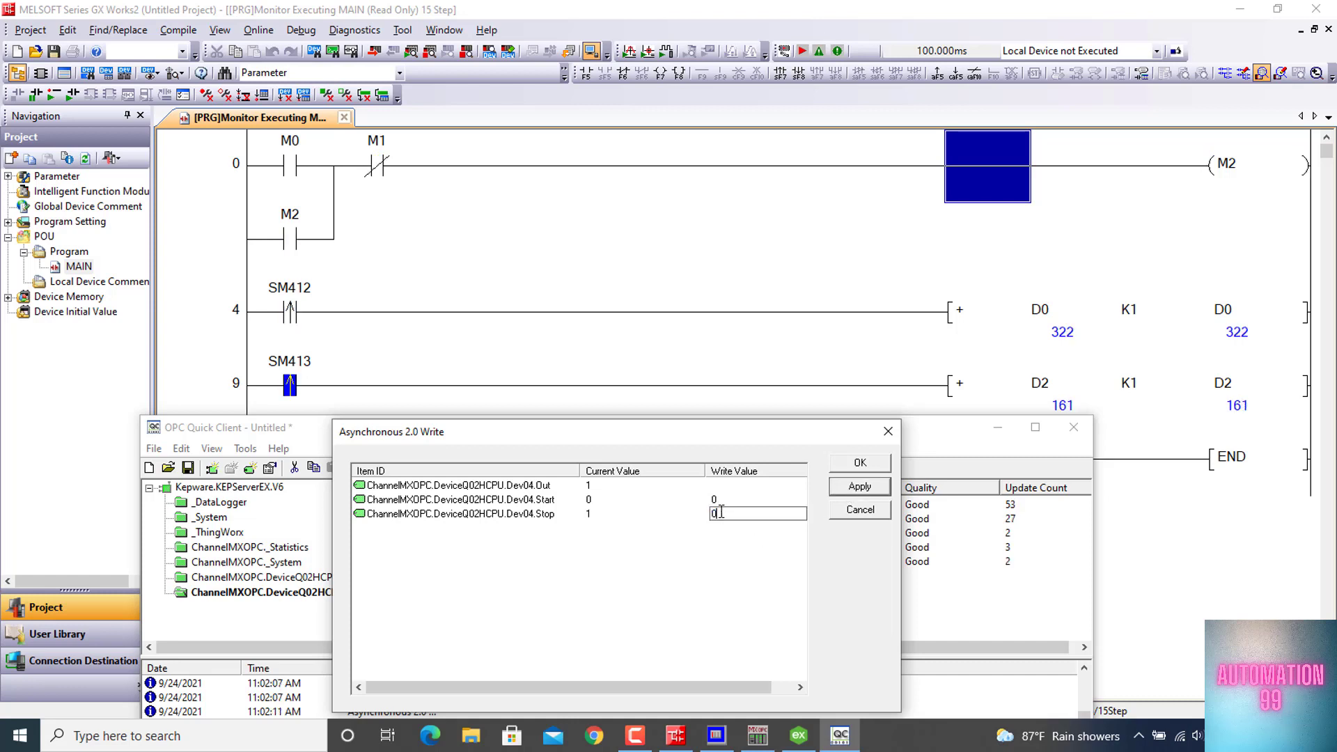
{"action": "type", "text": "0"}
{"action": "left_click", "coordinate": [861, 488]}
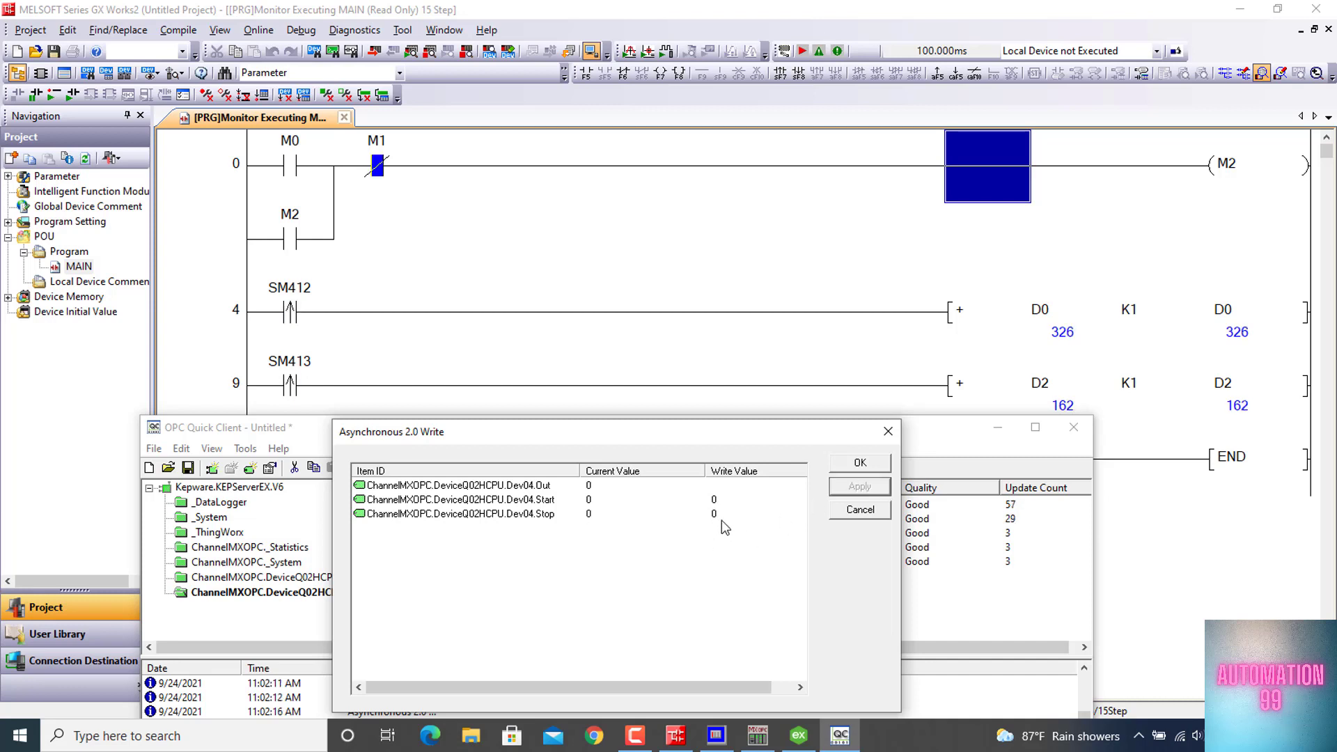
{"action": "left_click", "coordinate": [888, 431]}
Close OPC Quick Client to return to the GX Works2 ladder
{"action": "left_click_drag", "start_coordinate": [892, 440], "coordinate": [861, 304]}
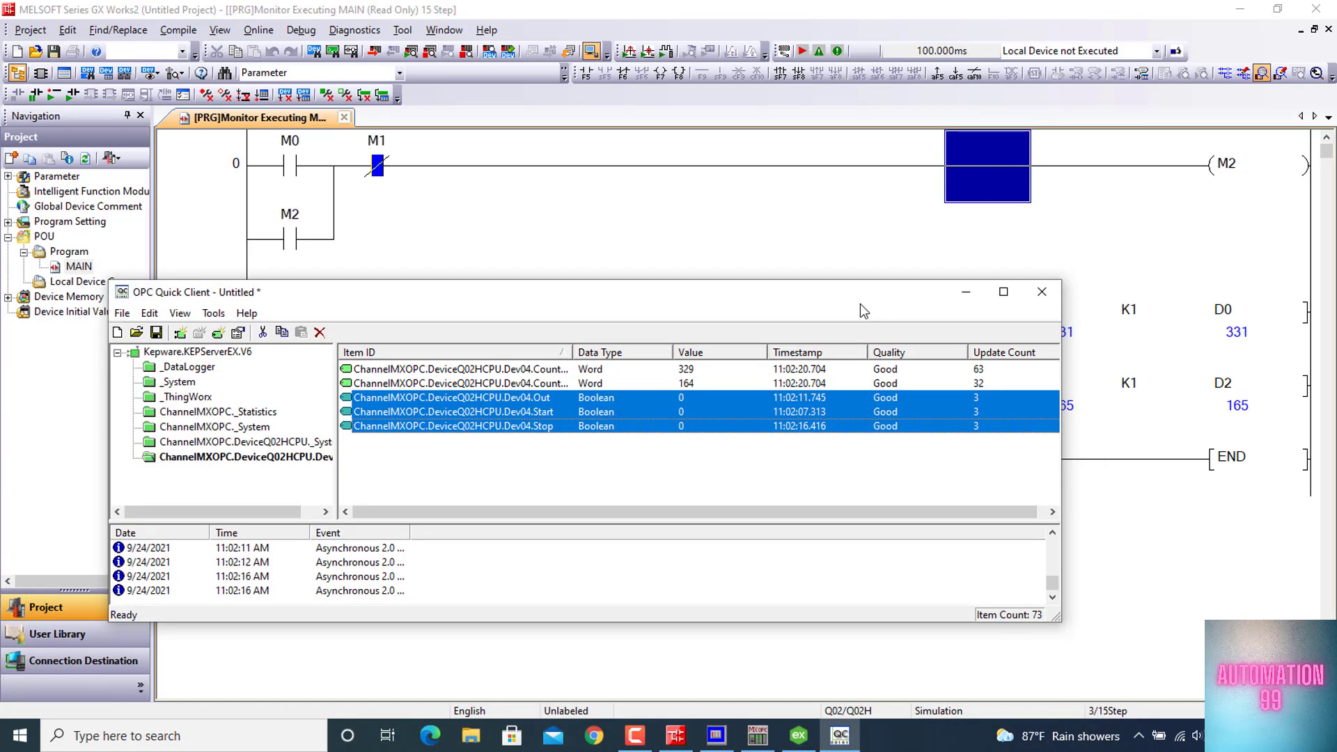
{"action": "left_click", "coordinate": [1042, 292]}
{"action": "left_click", "coordinate": [599, 495]}
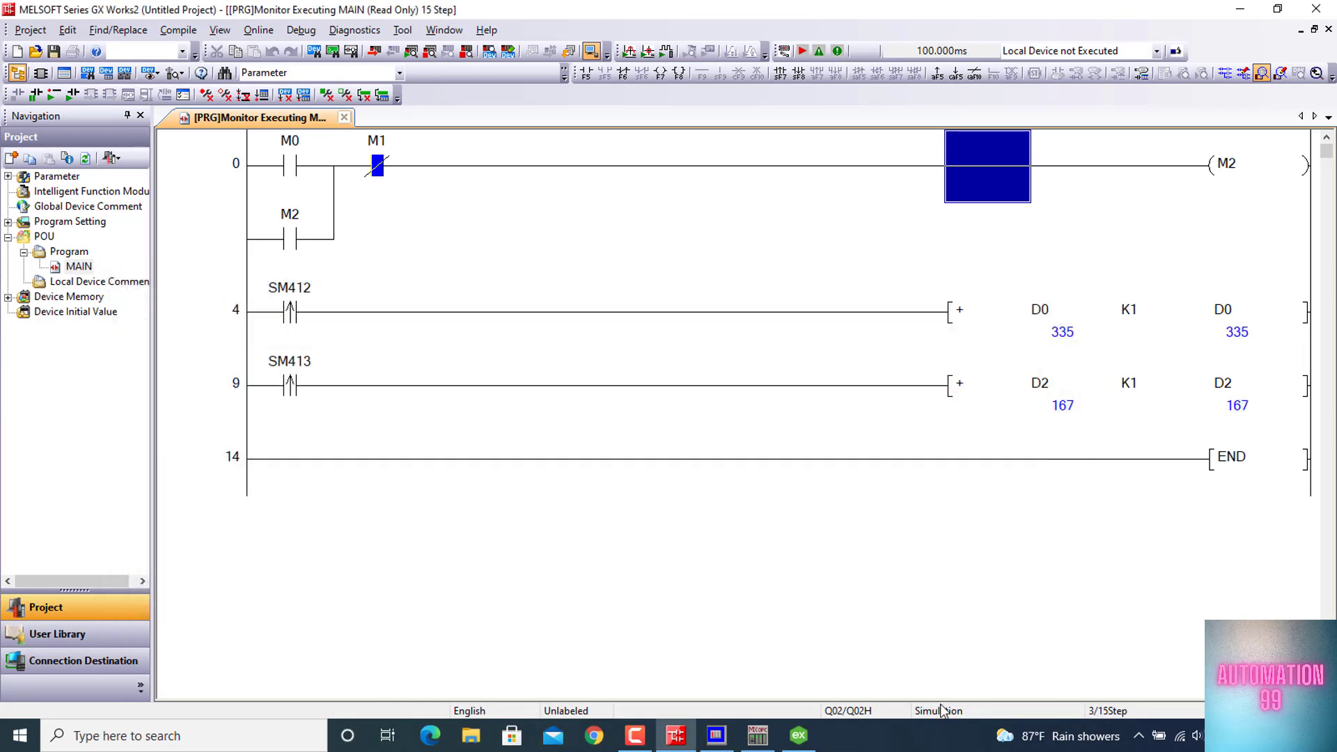
Switch the simulated PLC to STOP in GX Simulator2, then minimize GX Works2 and the simulator
{"action": "mouse_move", "coordinate": [766, 741]}
{"action": "left_click", "coordinate": [719, 737]}
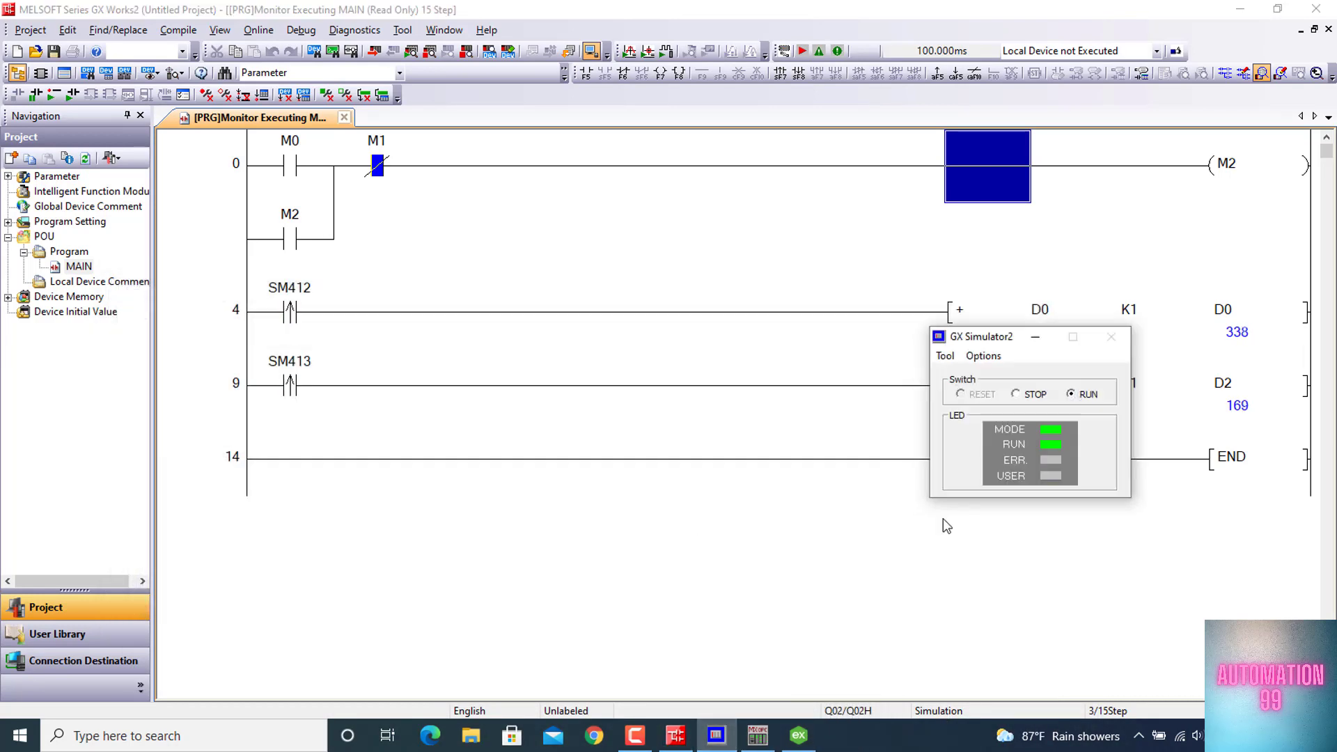
{"action": "left_click", "coordinate": [1016, 395]}
{"action": "left_click", "coordinate": [1240, 9]}
{"action": "left_click", "coordinate": [1043, 332]}
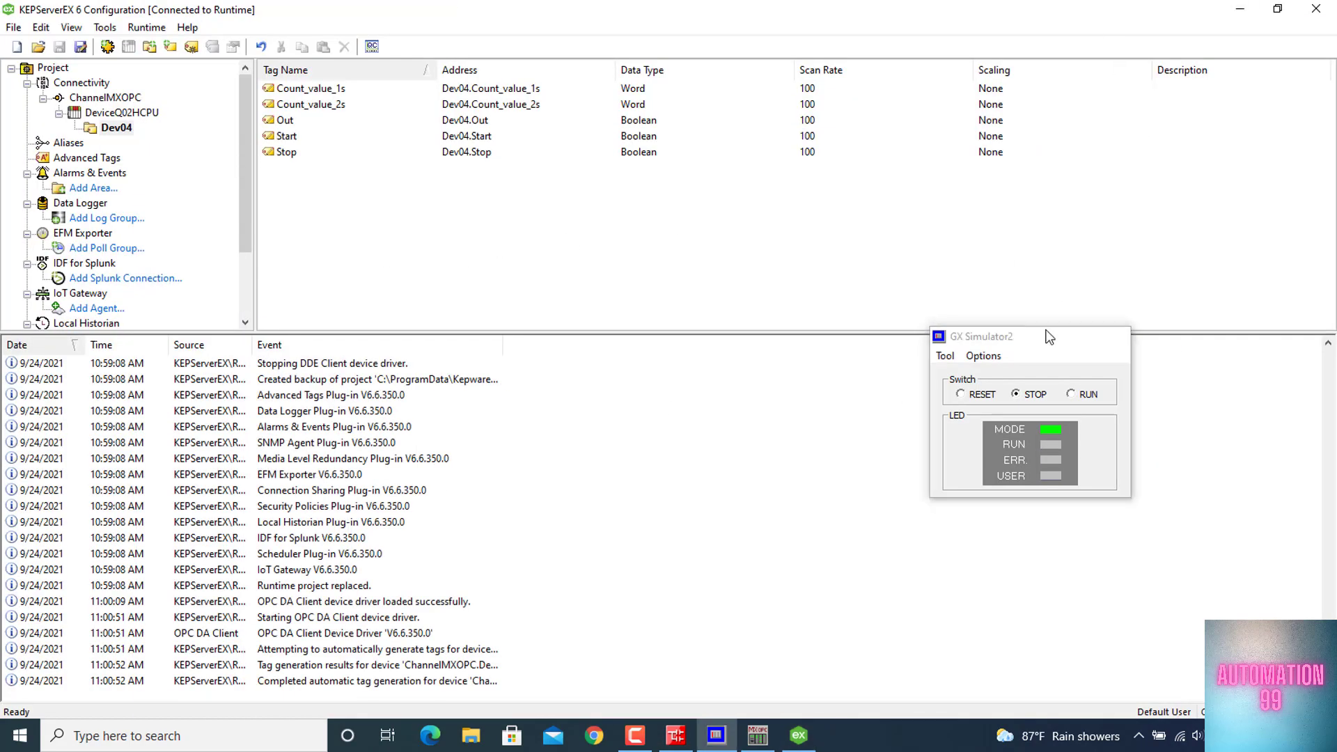
Launch Microsoft Excel 2010 from the Windows search and maximize its blank workbook
{"action": "left_click", "coordinate": [257, 740]}
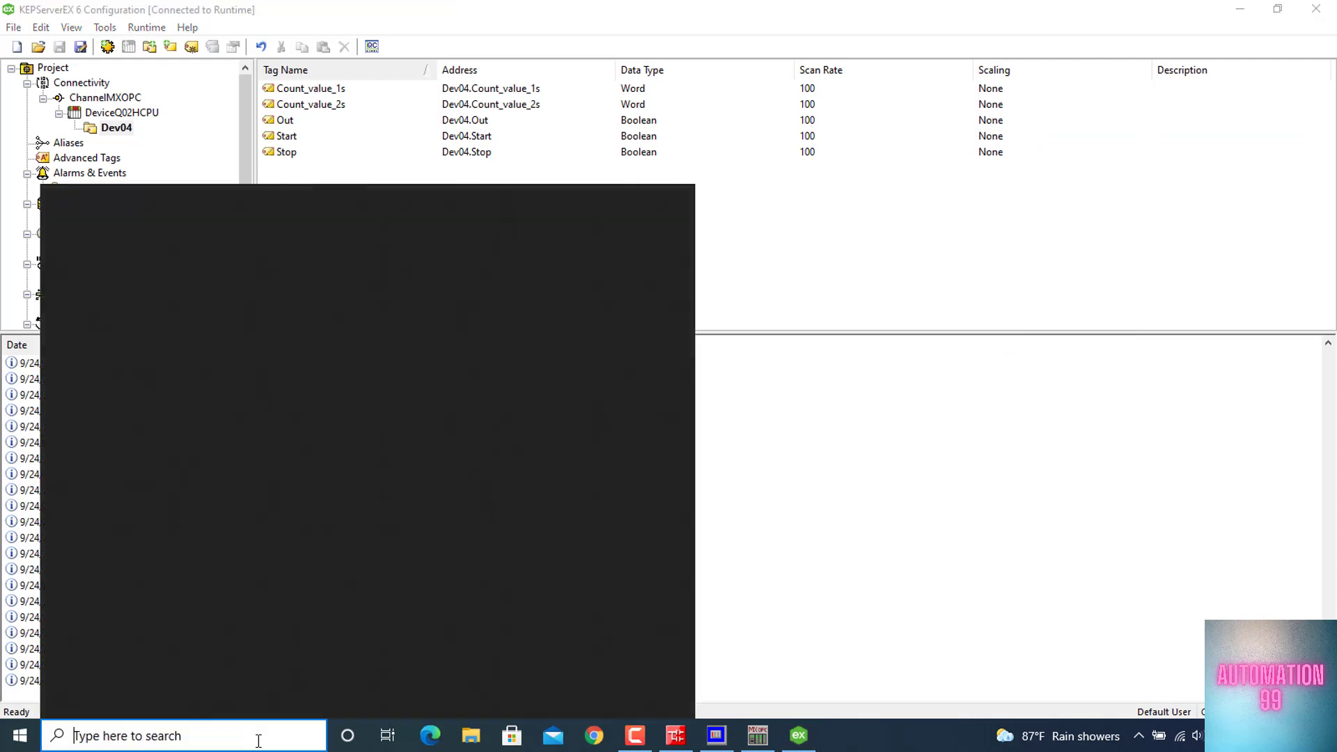
{"action": "type", "text": "Excel"}
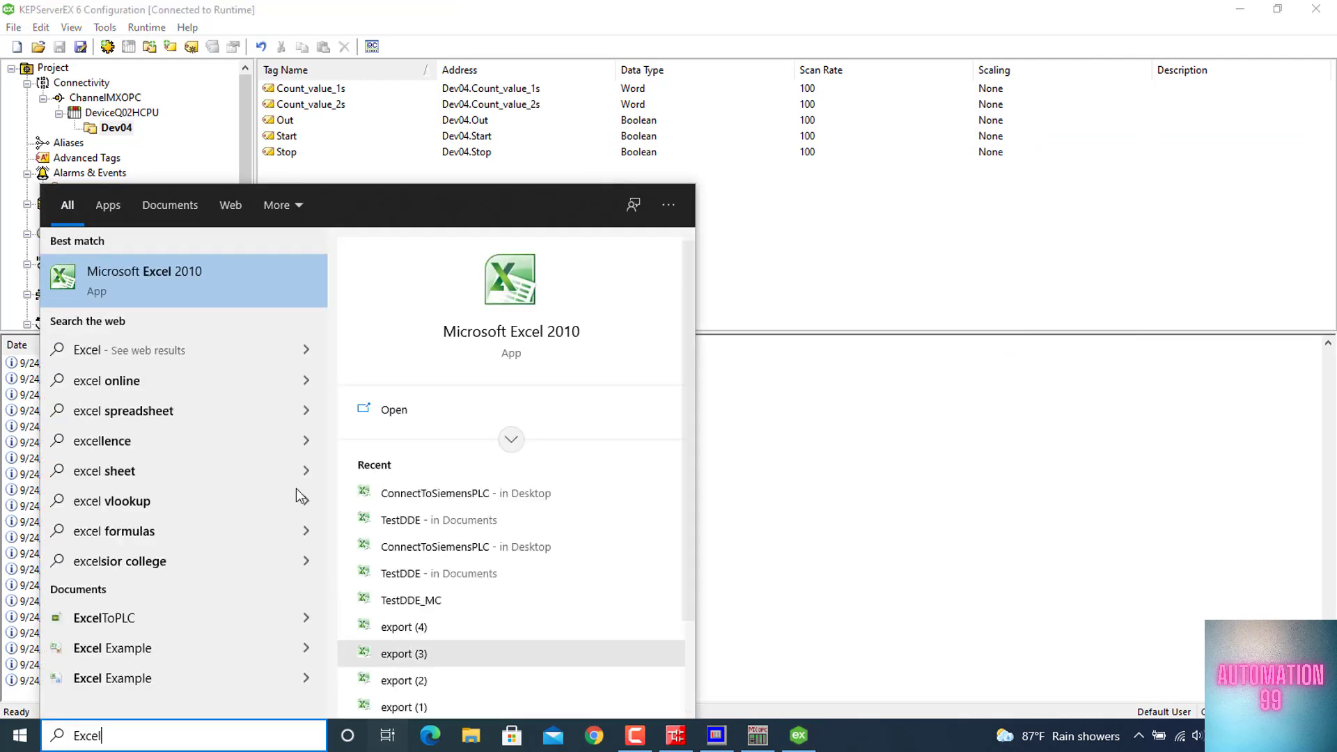
{"action": "left_click", "coordinate": [203, 275]}
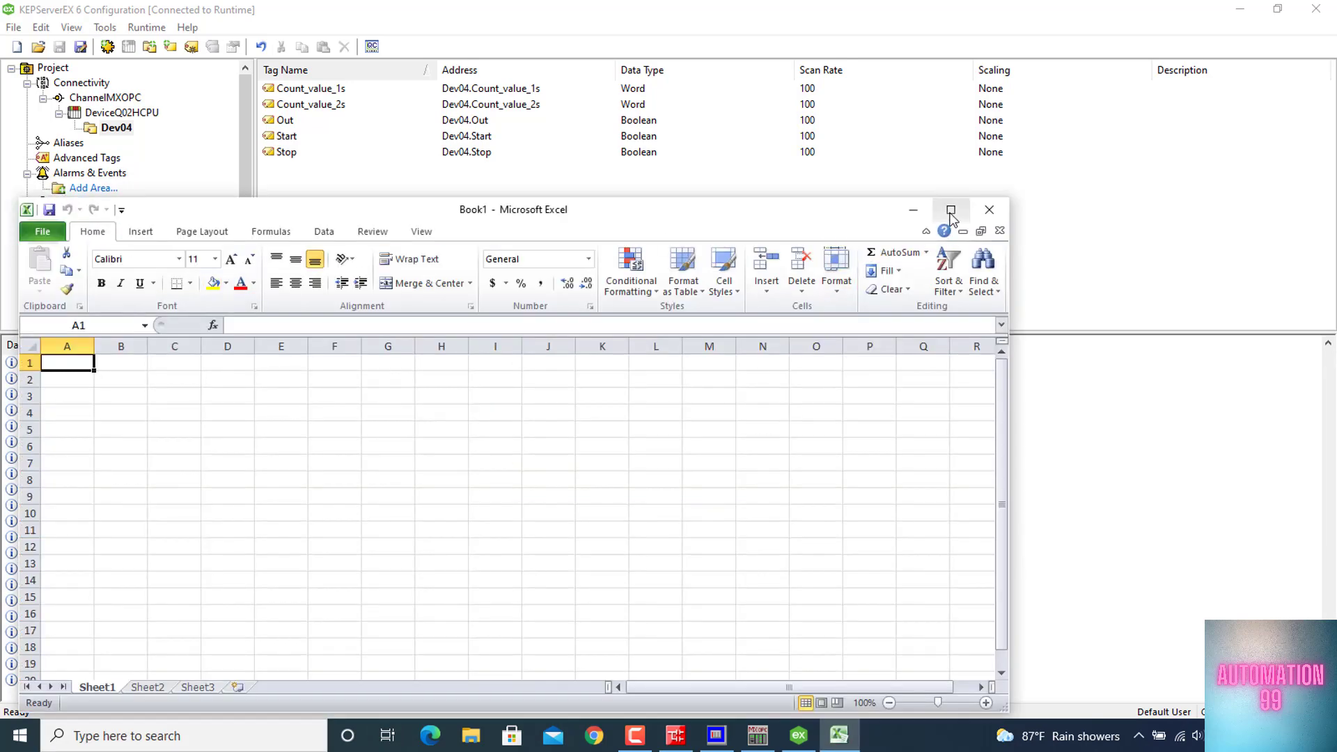
{"action": "left_click", "coordinate": [951, 209]}
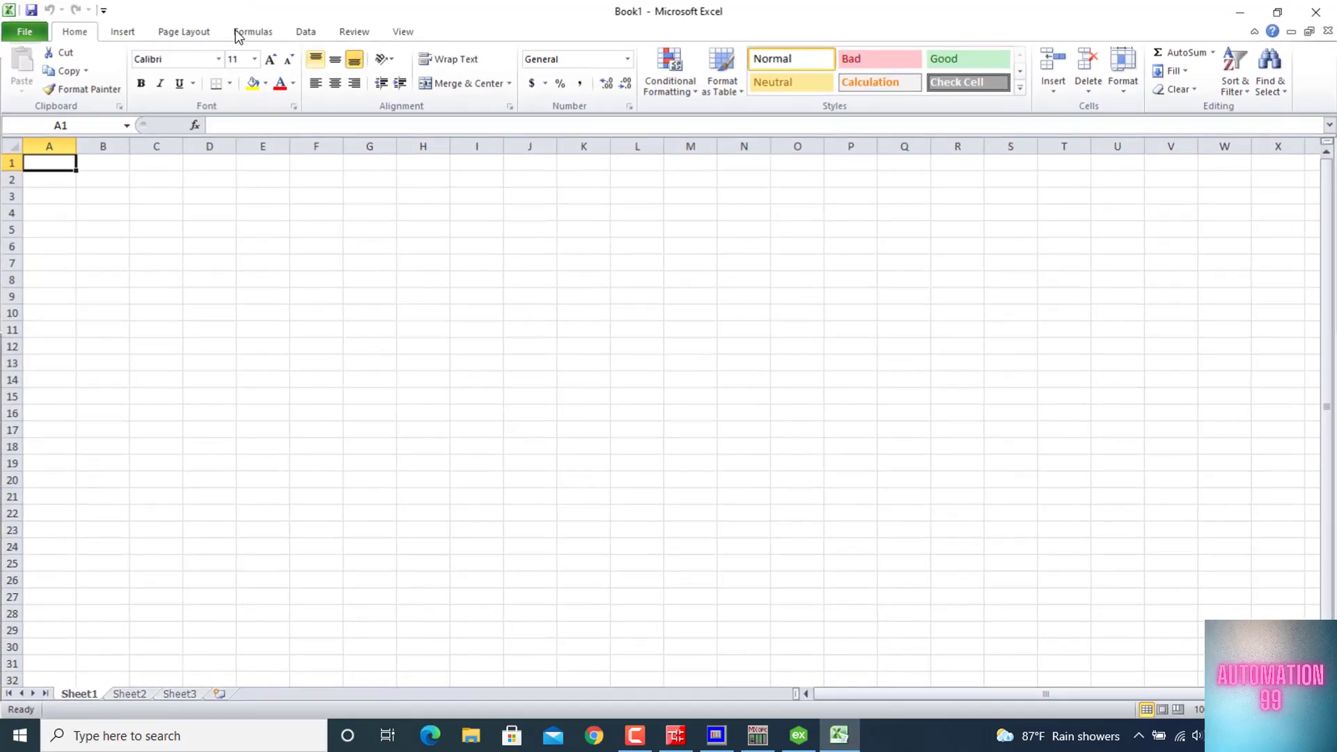
Save the workbook in Documents as Connect_To_Q02H_CPU_Mitsubishi, using the Excel Macro-Enabled Workbook type
{"action": "left_click", "coordinate": [23, 31]}
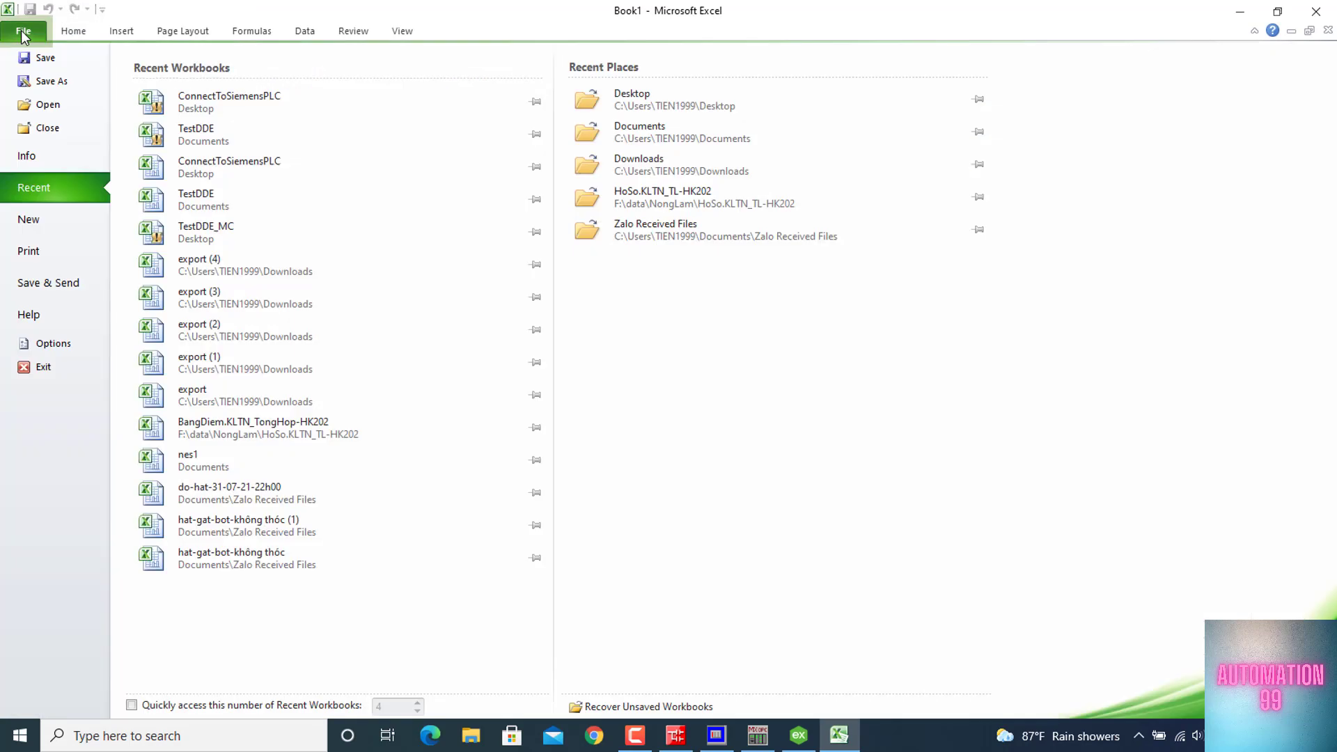
{"action": "left_click", "coordinate": [64, 83]}
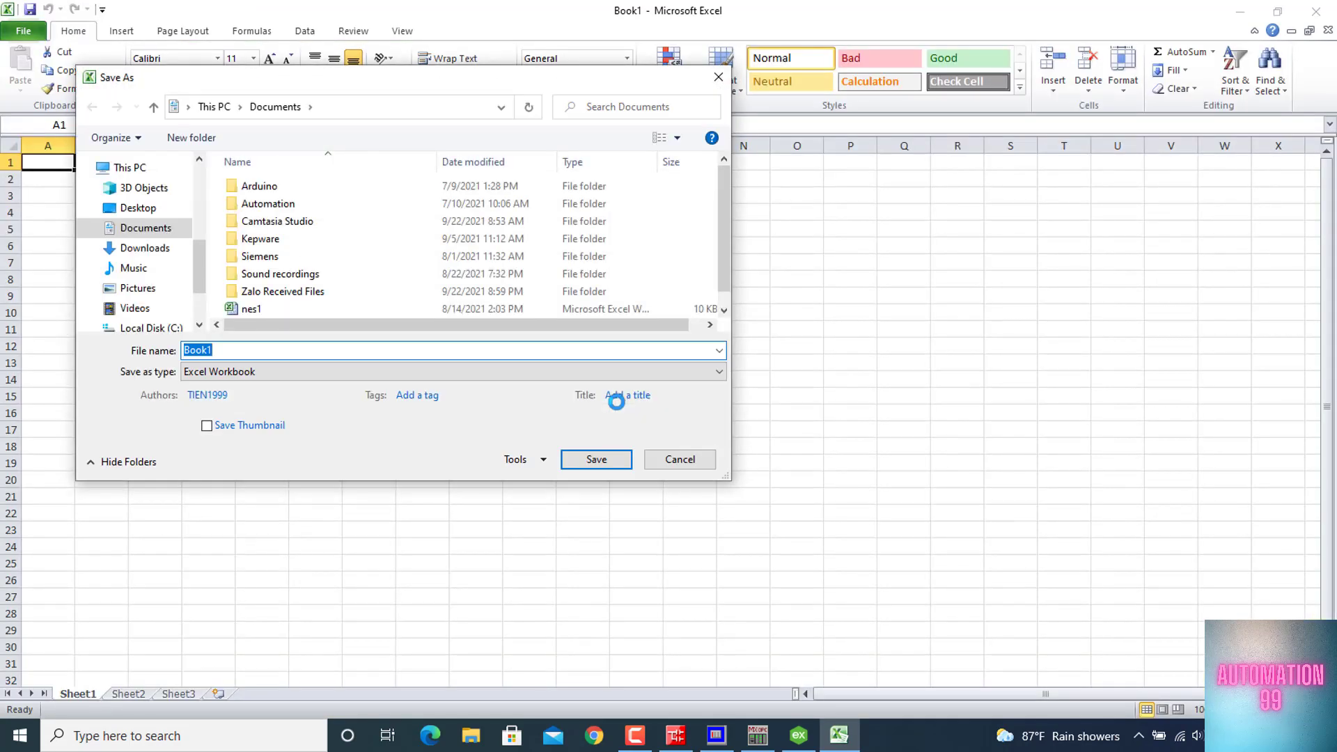
{"action": "type", "text": "Connect_To_Q02H_CPU_Mitsubishi"}
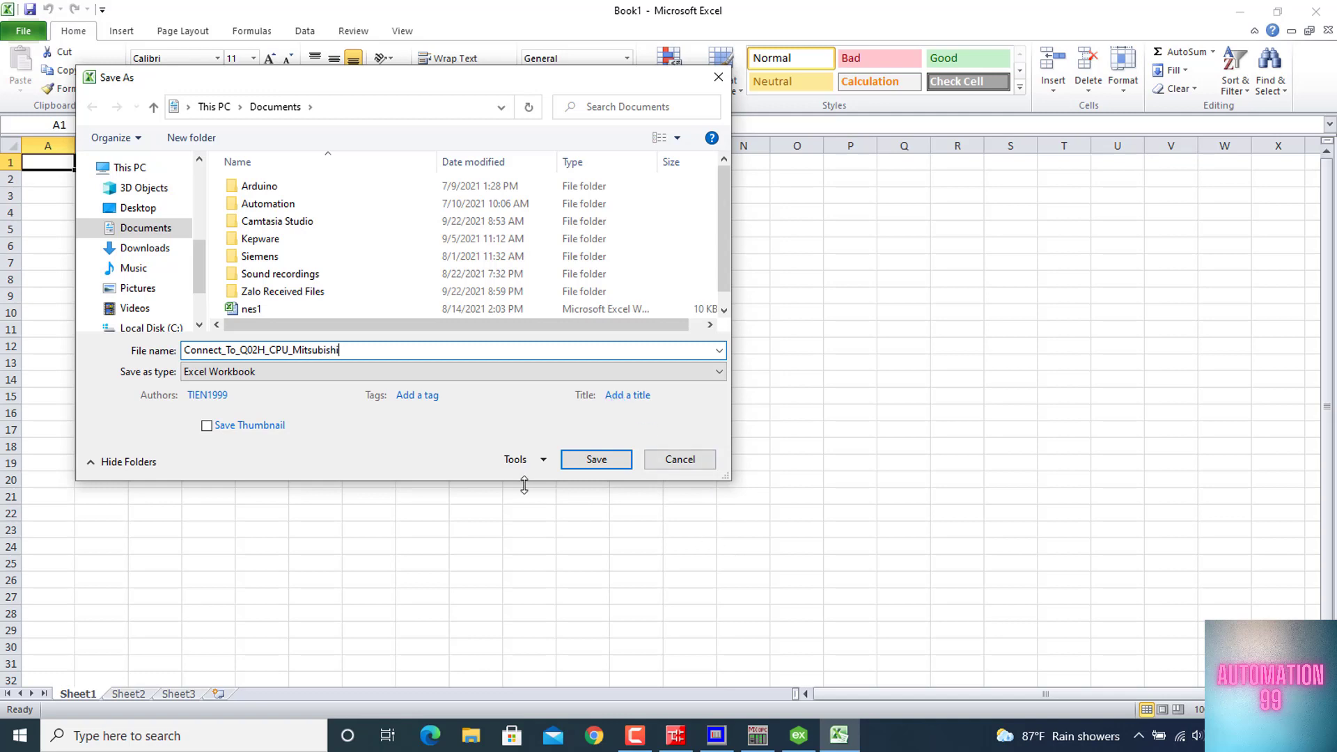
{"action": "left_click", "coordinate": [230, 372]}
{"action": "left_click", "coordinate": [244, 401]}
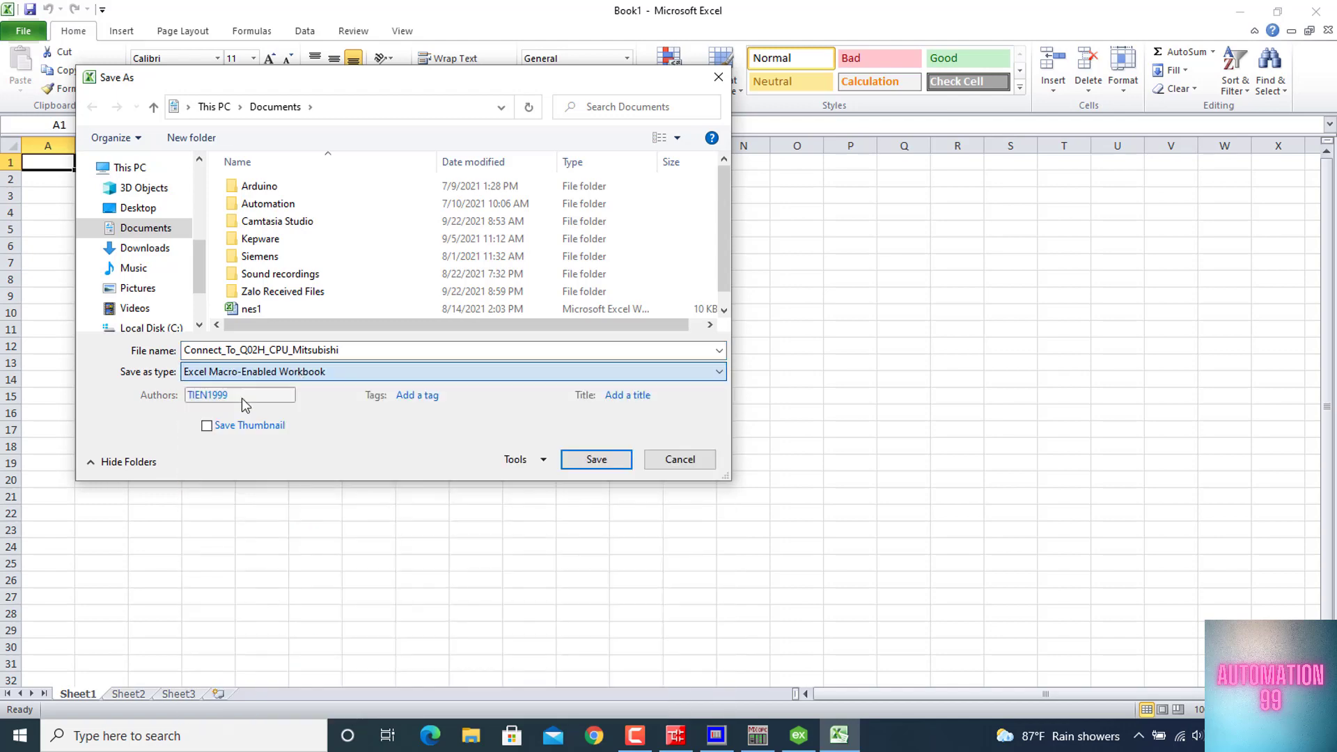
{"action": "left_click", "coordinate": [605, 460]}
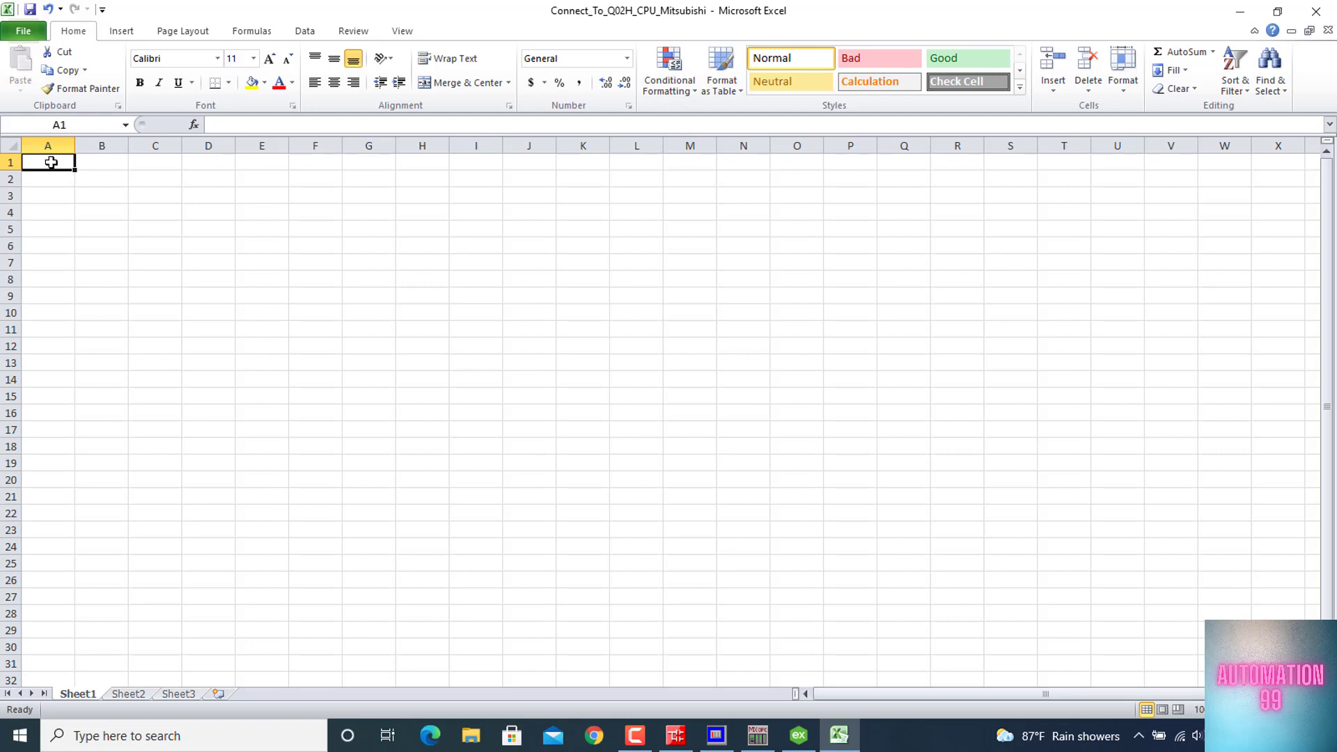
Merge and center cells A1:B2 and enter the heading Monitor Value in them
{"action": "left_click_drag", "start_coordinate": [50, 162], "coordinate": [98, 177]}
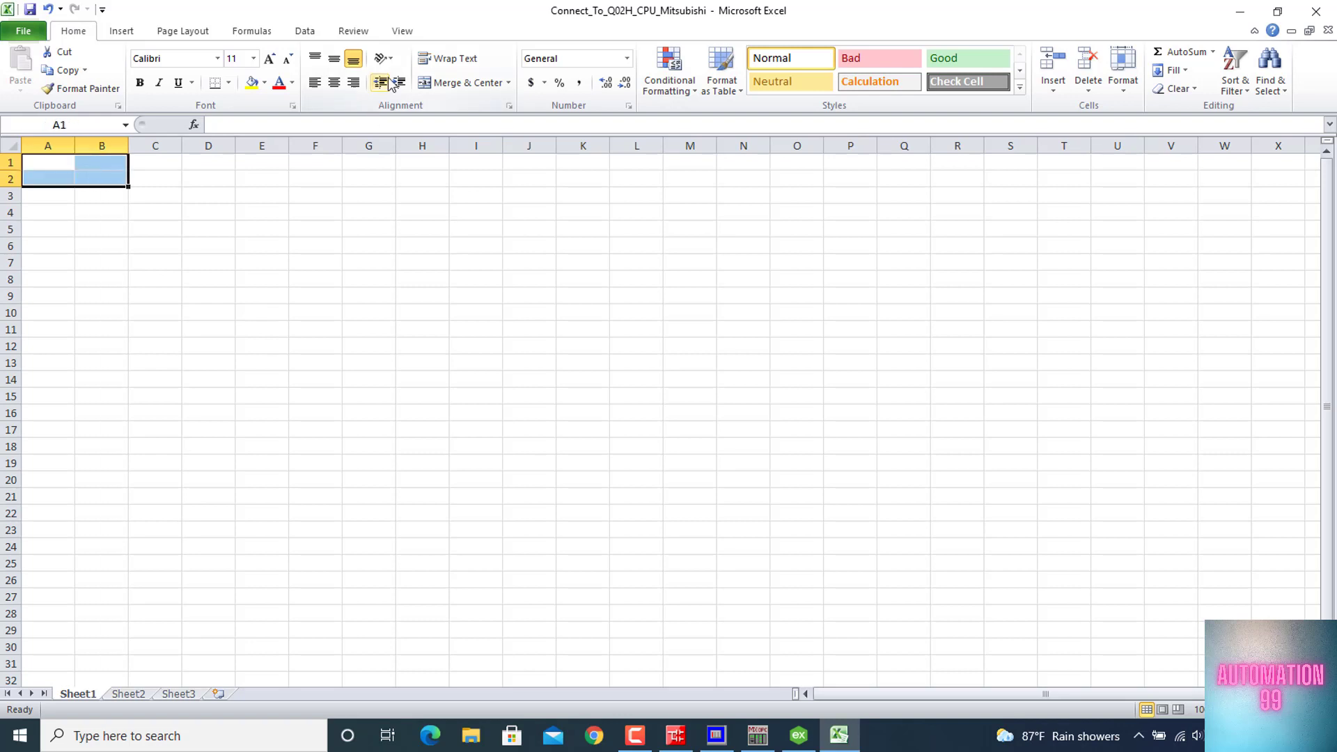
{"action": "left_click", "coordinate": [479, 82]}
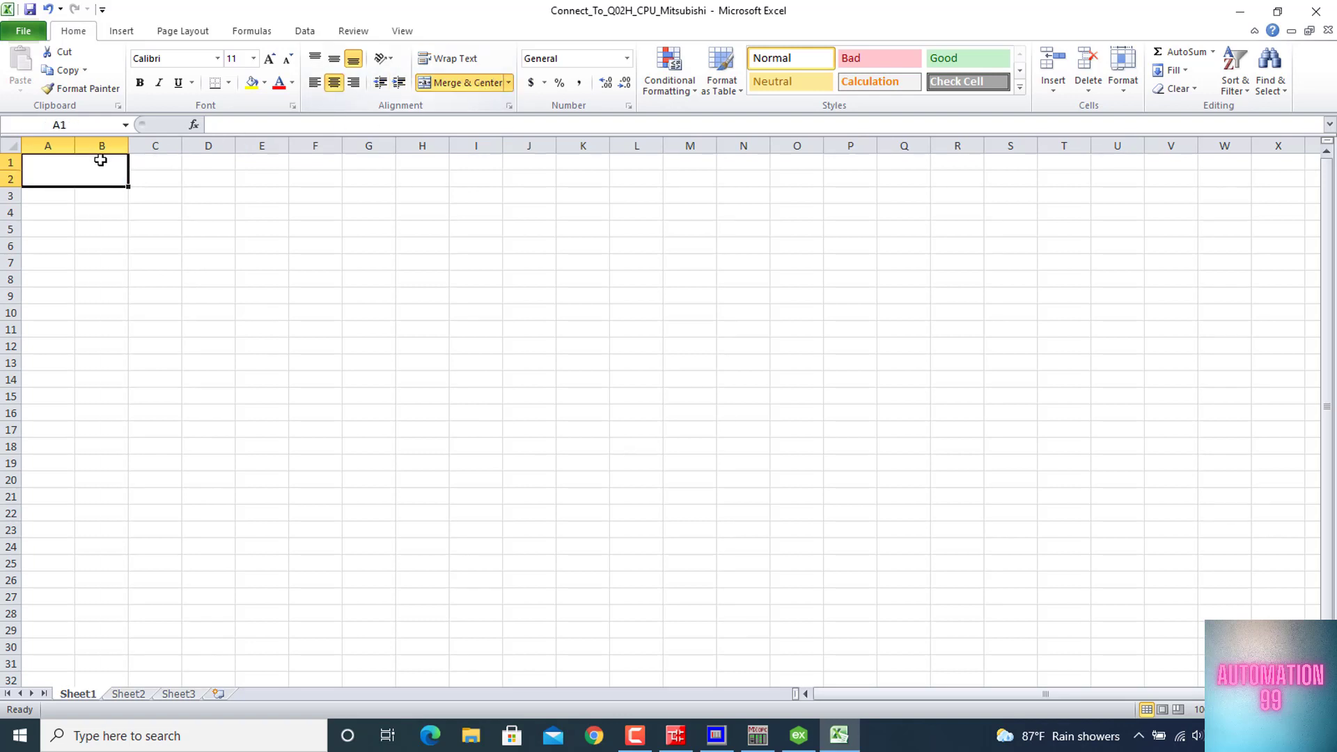
{"action": "type", "text": "M"}
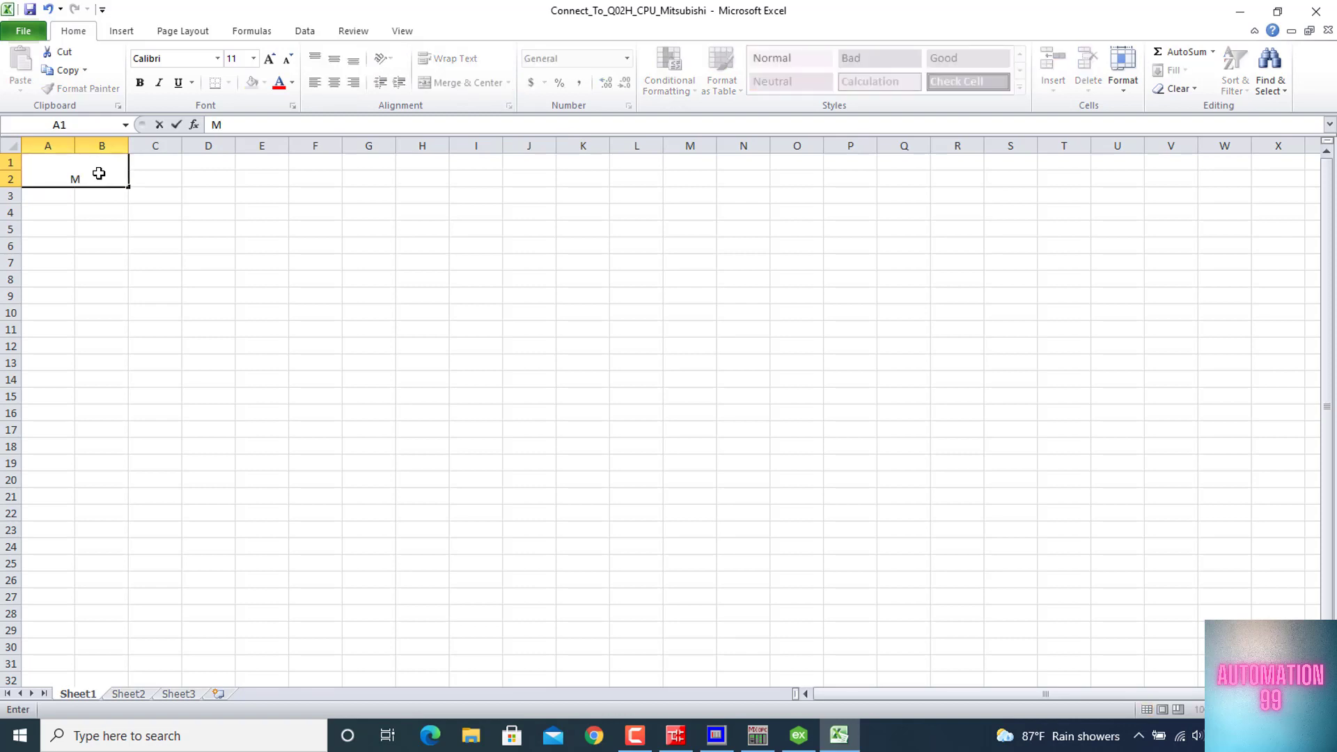
{"action": "type", "text": "onitor Value"}
{"action": "left_click", "coordinate": [312, 192]}
Middle-align the Monitor Value heading vertically and make it bold, then select cell A3 below it
{"action": "left_click", "coordinate": [89, 179]}
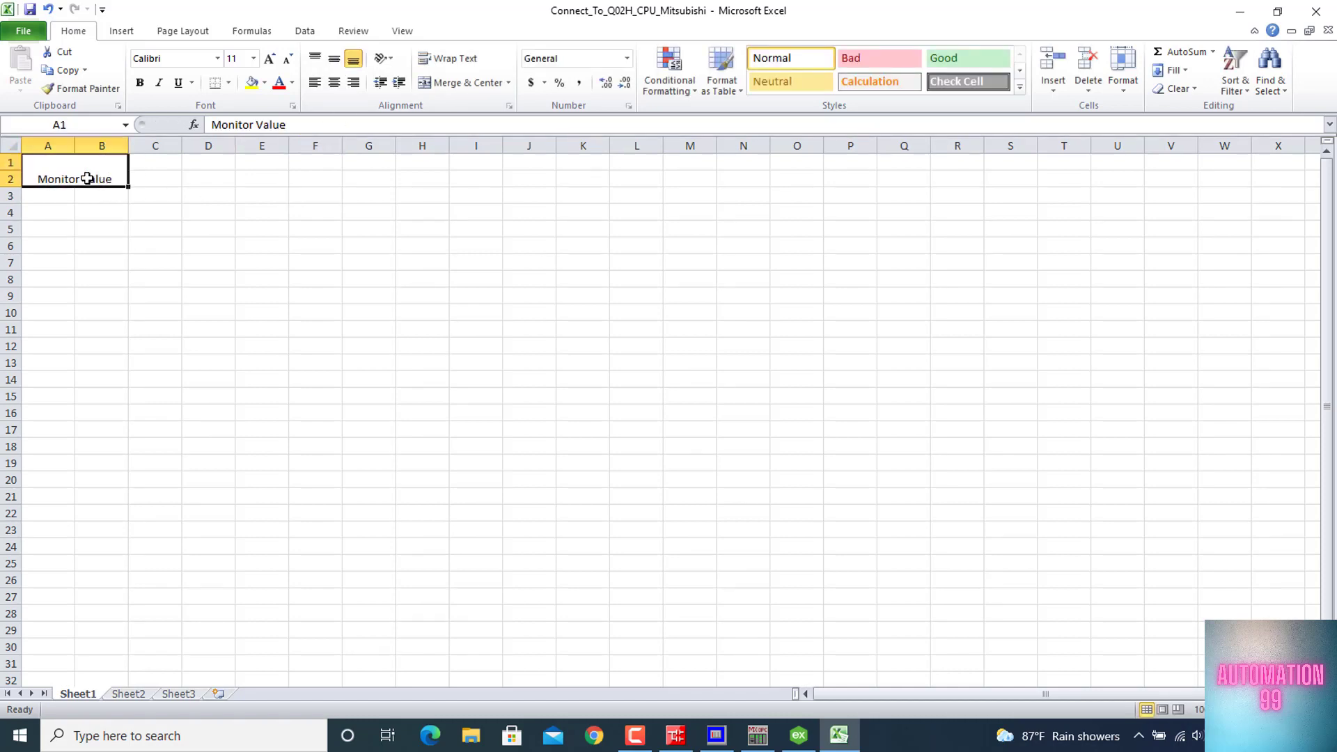
{"action": "left_click", "coordinate": [336, 60]}
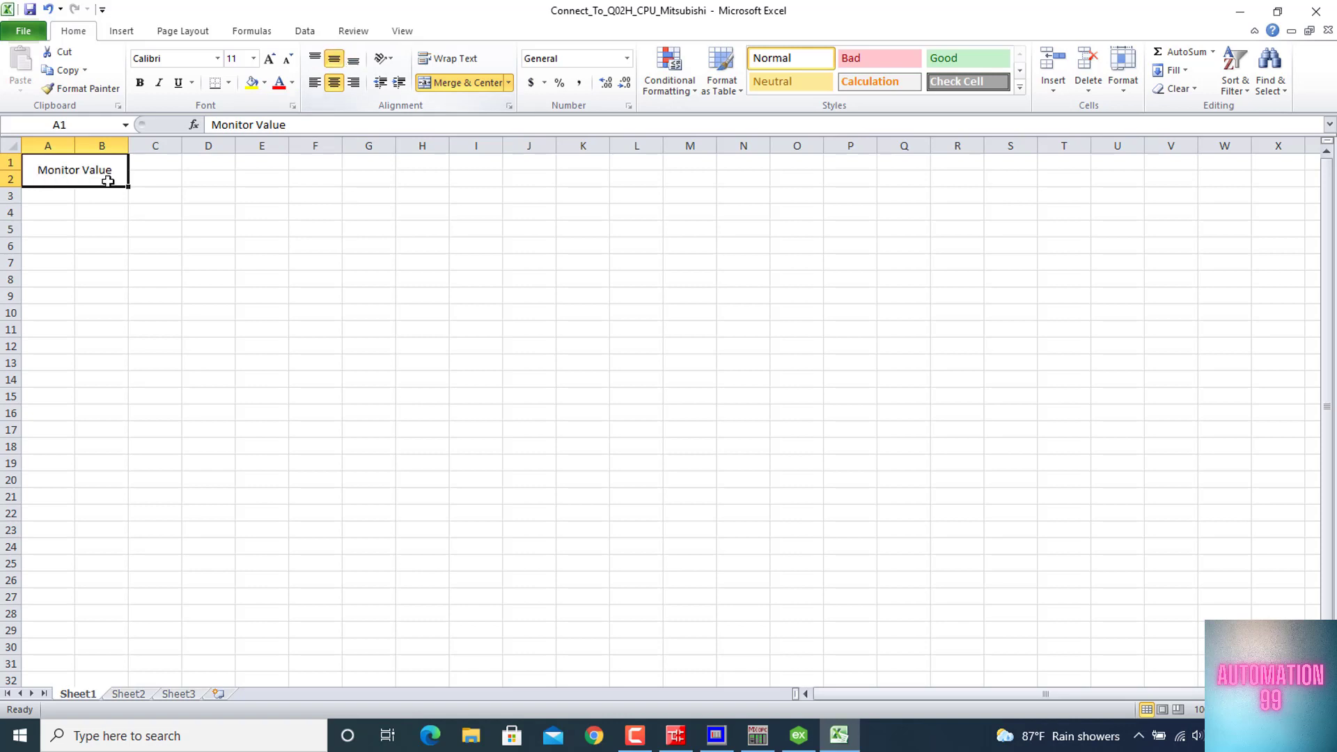
{"action": "left_click", "coordinate": [140, 82]}
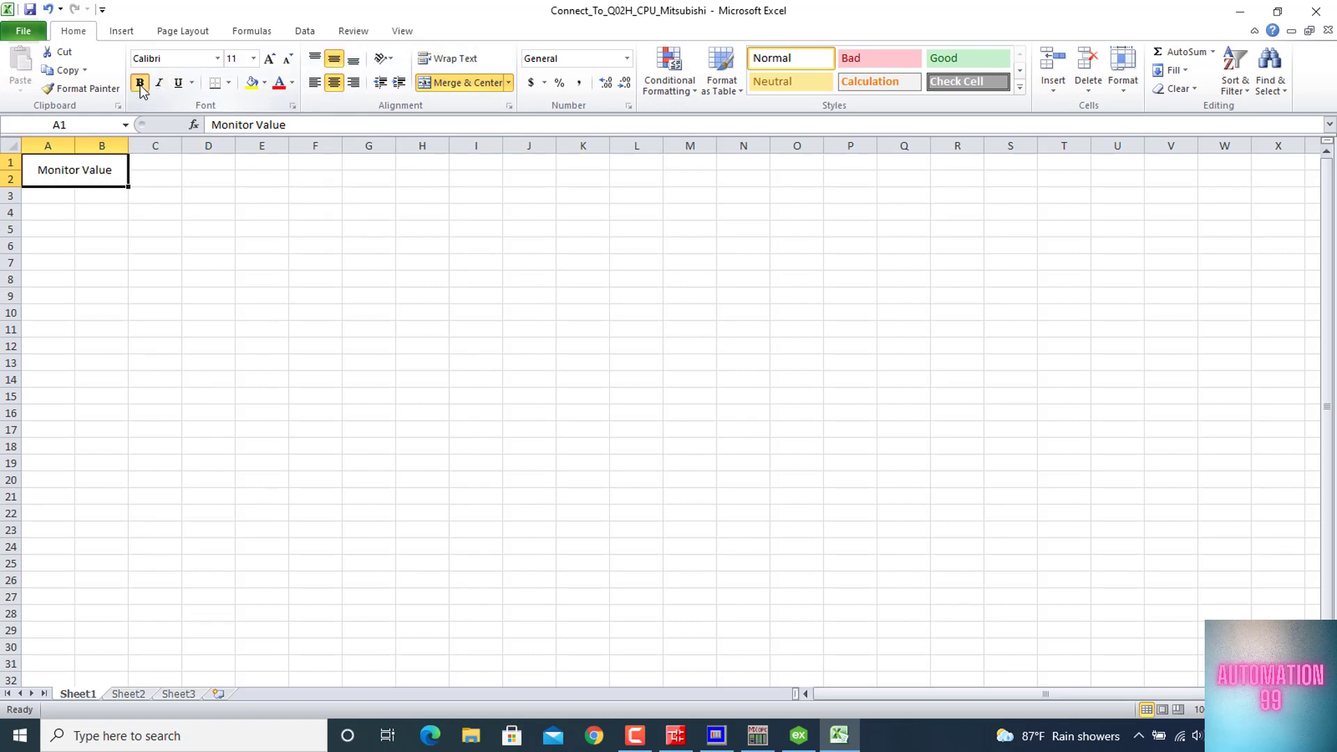
{"action": "left_click", "coordinate": [143, 207]}
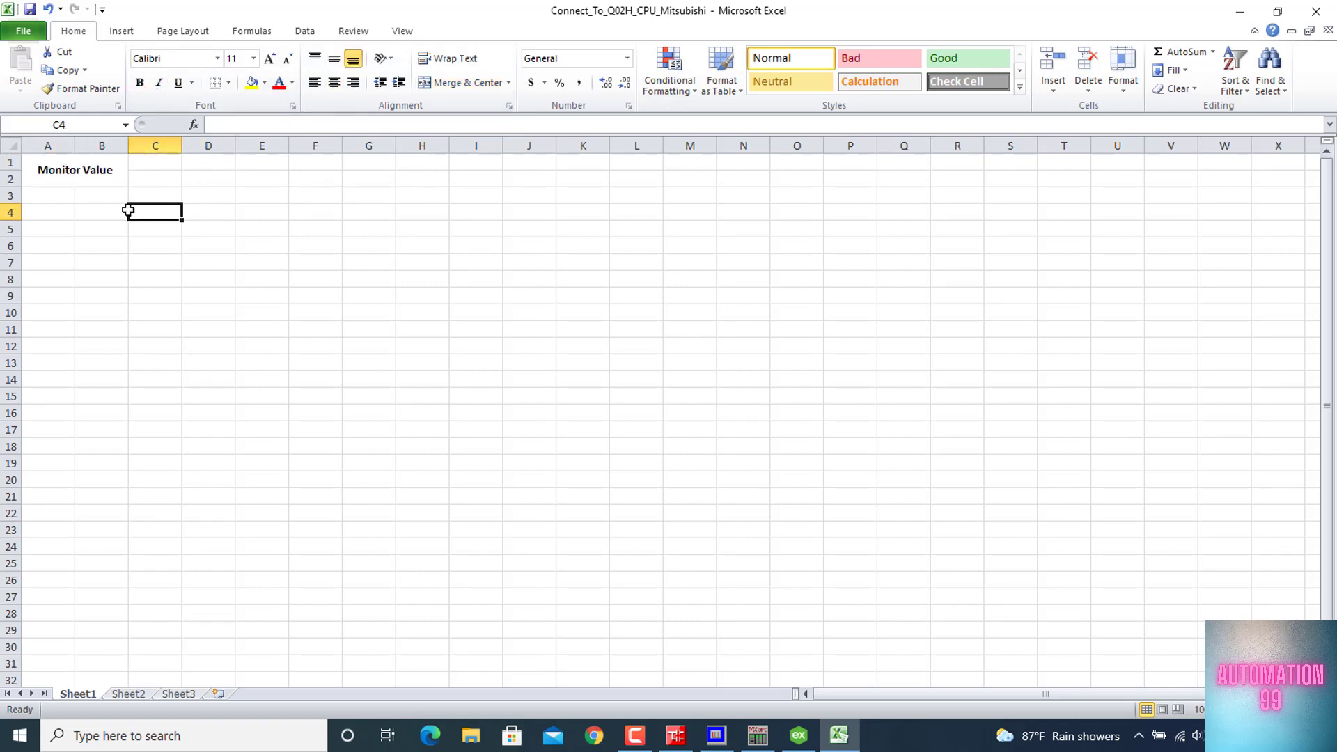
{"action": "left_click", "coordinate": [59, 193]}
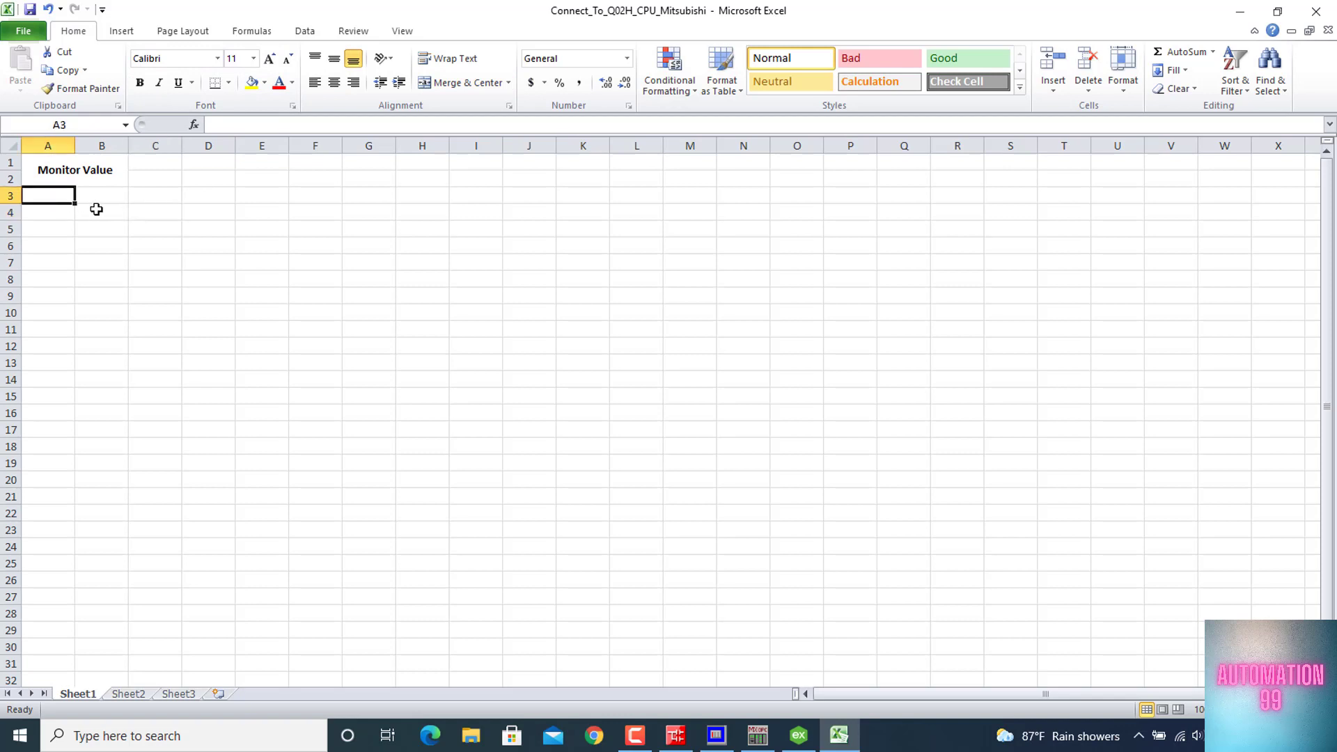
Enter the row labels Start, Stop and Out in cells A3, A4 and A5
{"action": "type", "text": "Start"}
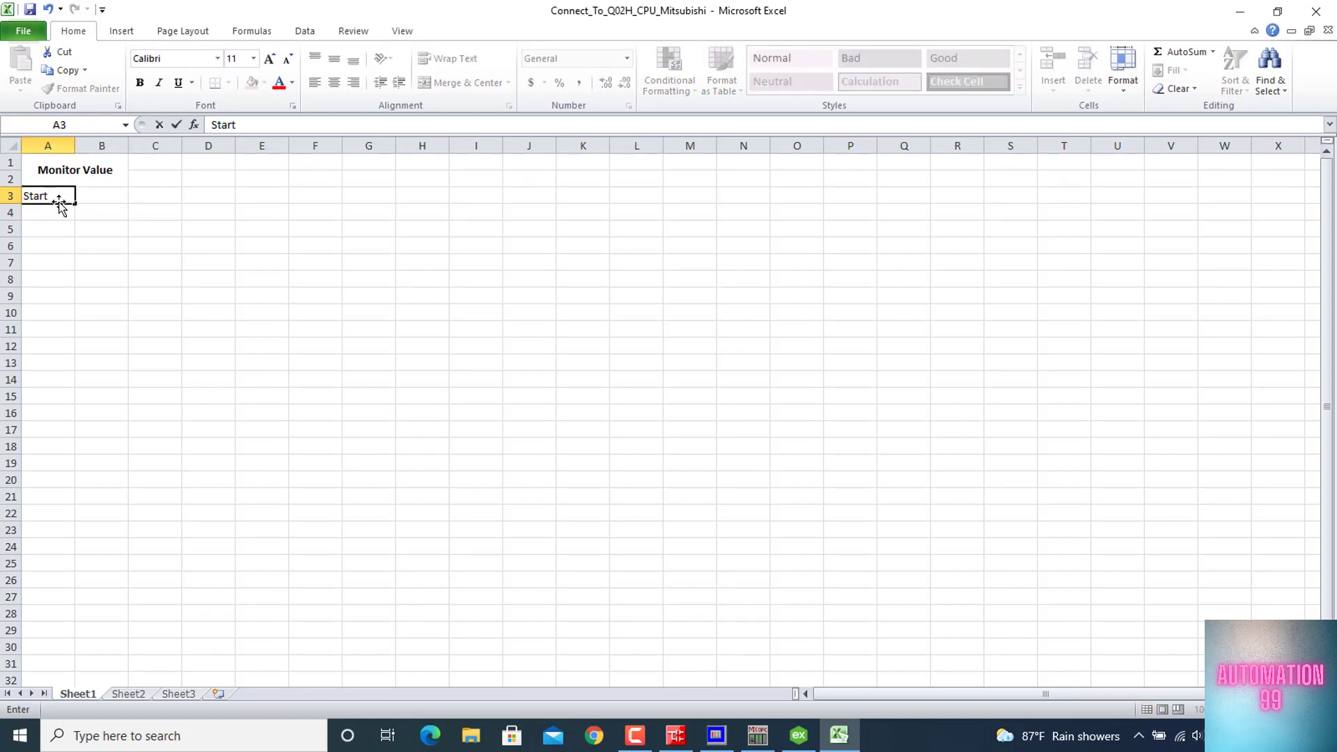
{"action": "key", "text": "Return"}
{"action": "type", "text": "St"}
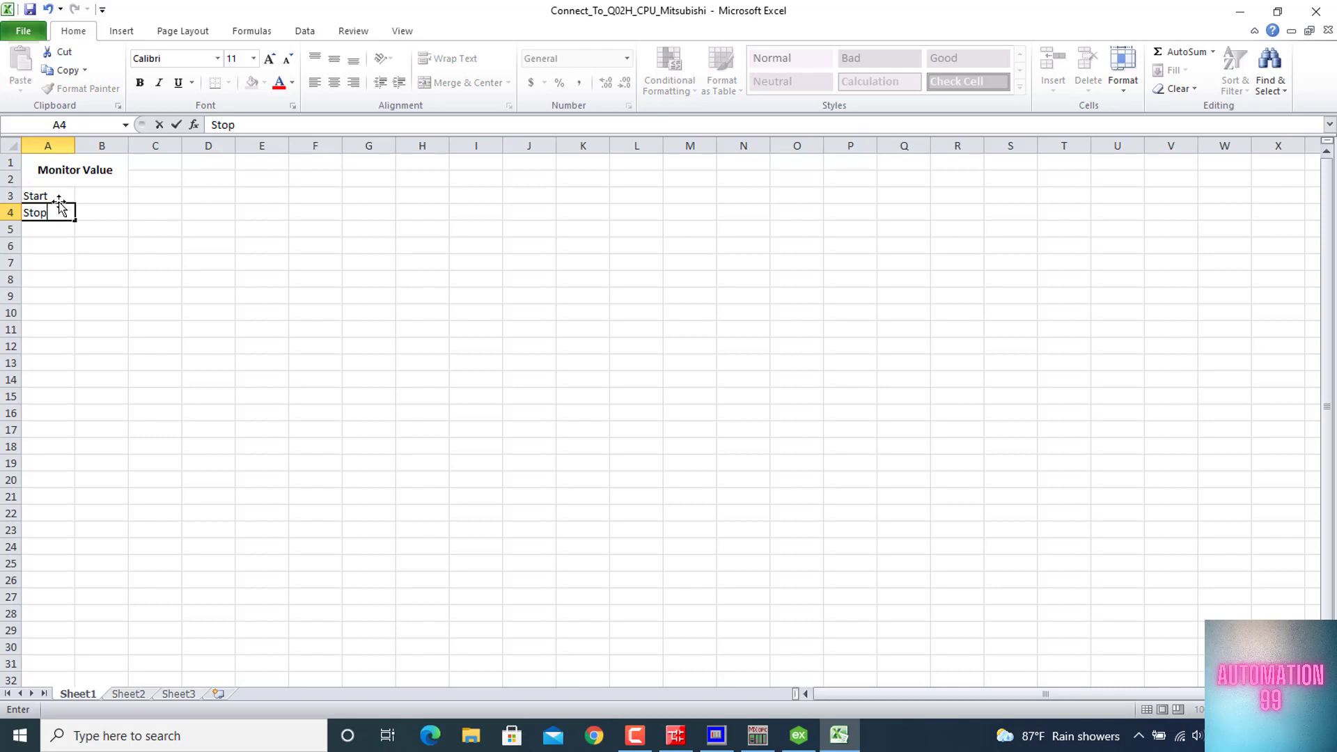
{"action": "type", "text": "op"}
{"action": "key", "text": "Return"}
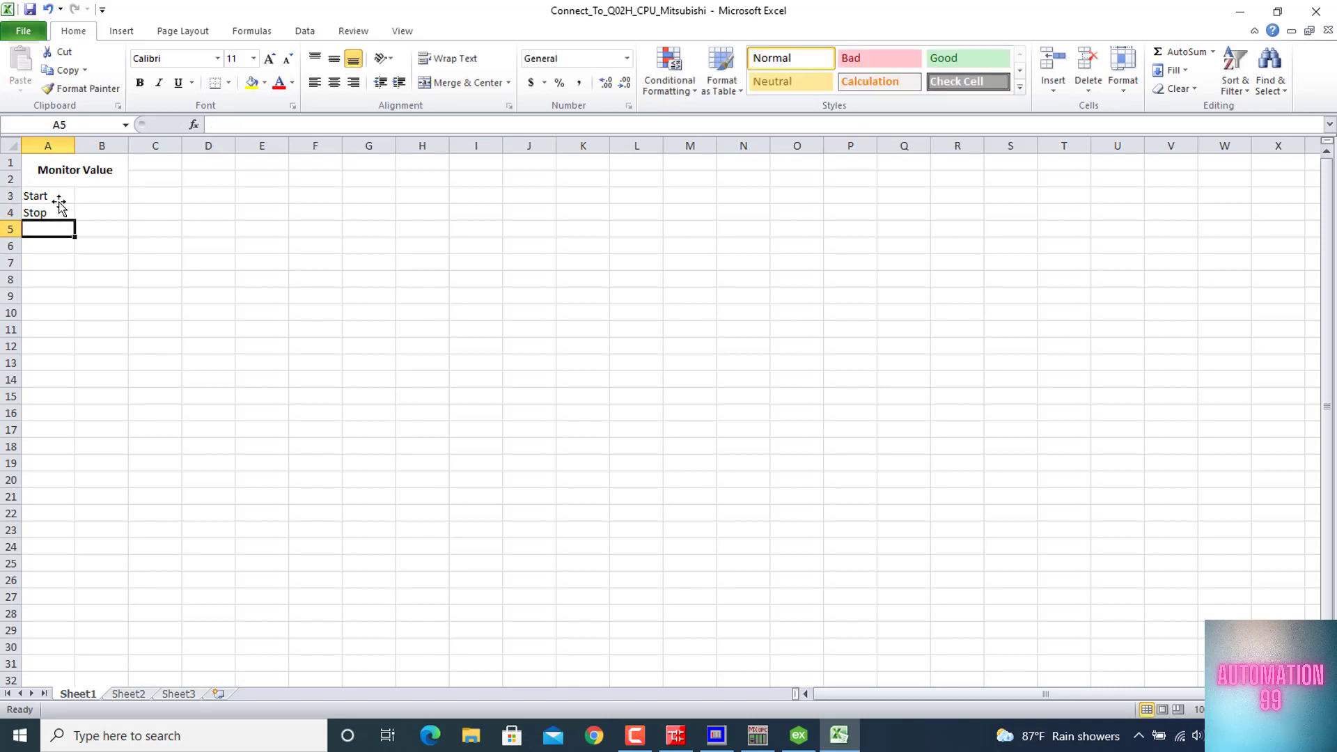
{"action": "type", "text": "Out"}
{"action": "key", "text": "Return"}
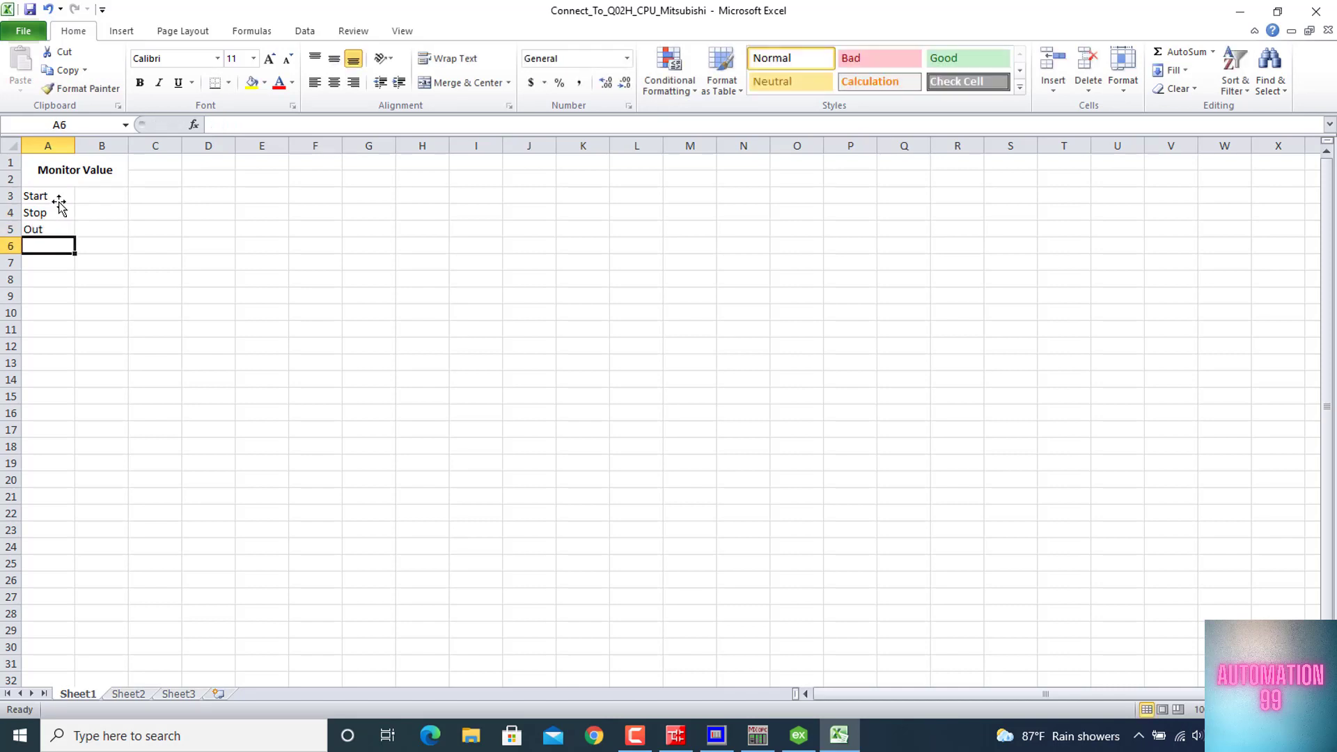
Enter the labels Count_value_1s in cell A6 and Count_value_2s in cell A7
{"action": "type", "text": "V"}
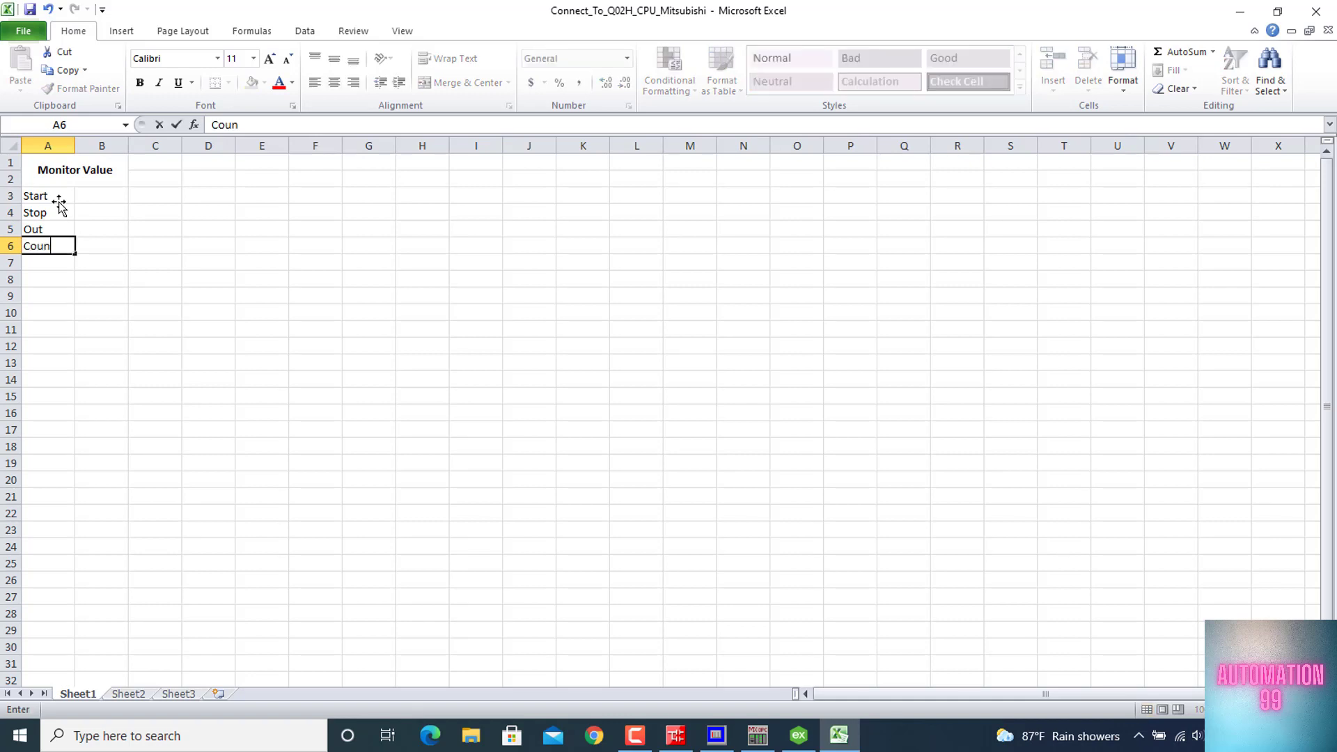
{"action": "type", "text": "ount_value_1s"}
{"action": "key", "text": "Return"}
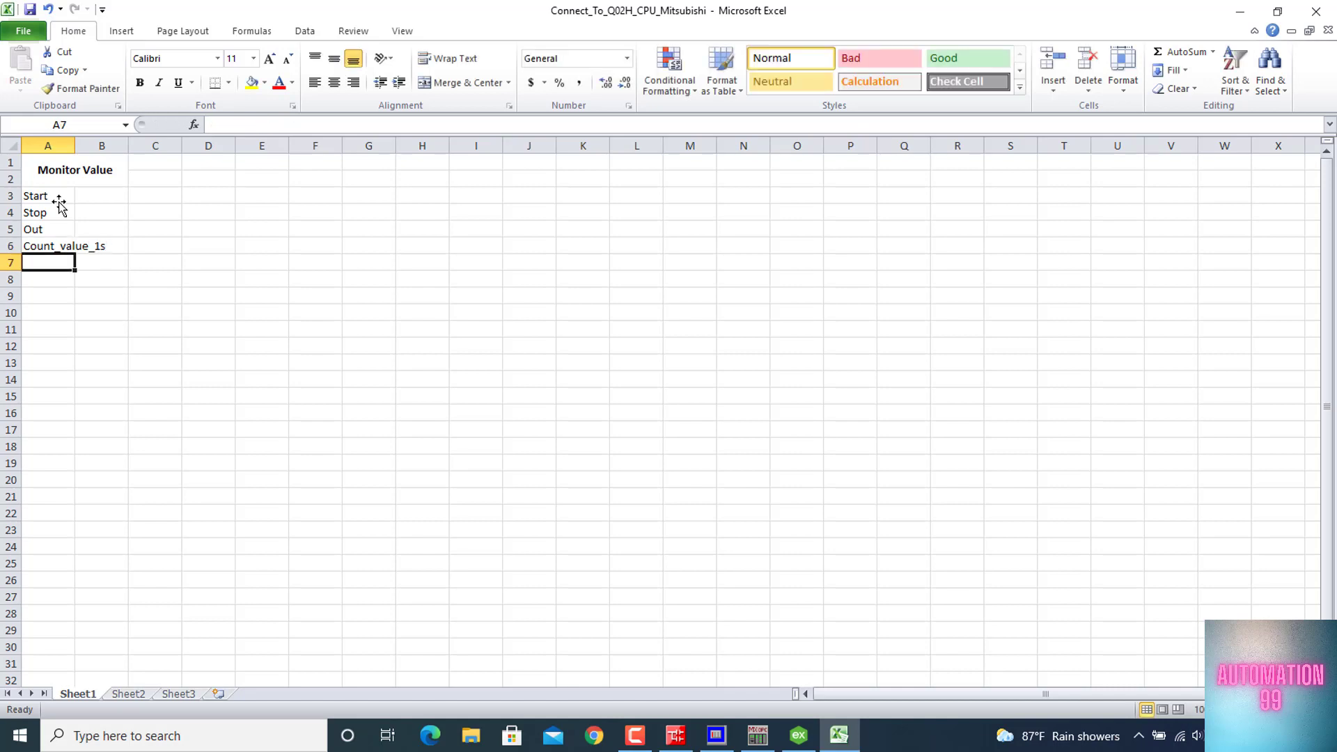
{"action": "type", "text": "Count"}
{"action": "key", "text": "Tab"}
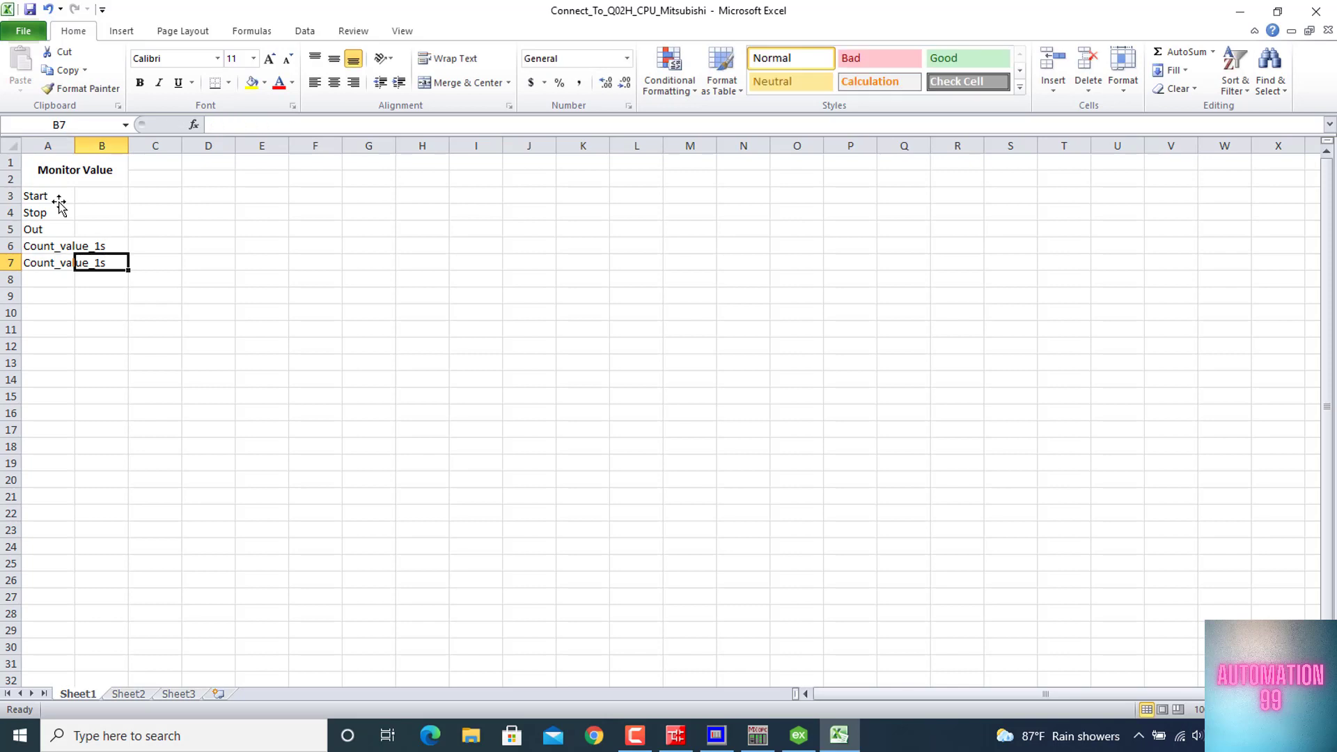
{"action": "left_click", "coordinate": [49, 264]}
{"action": "left_click", "coordinate": [314, 124]}
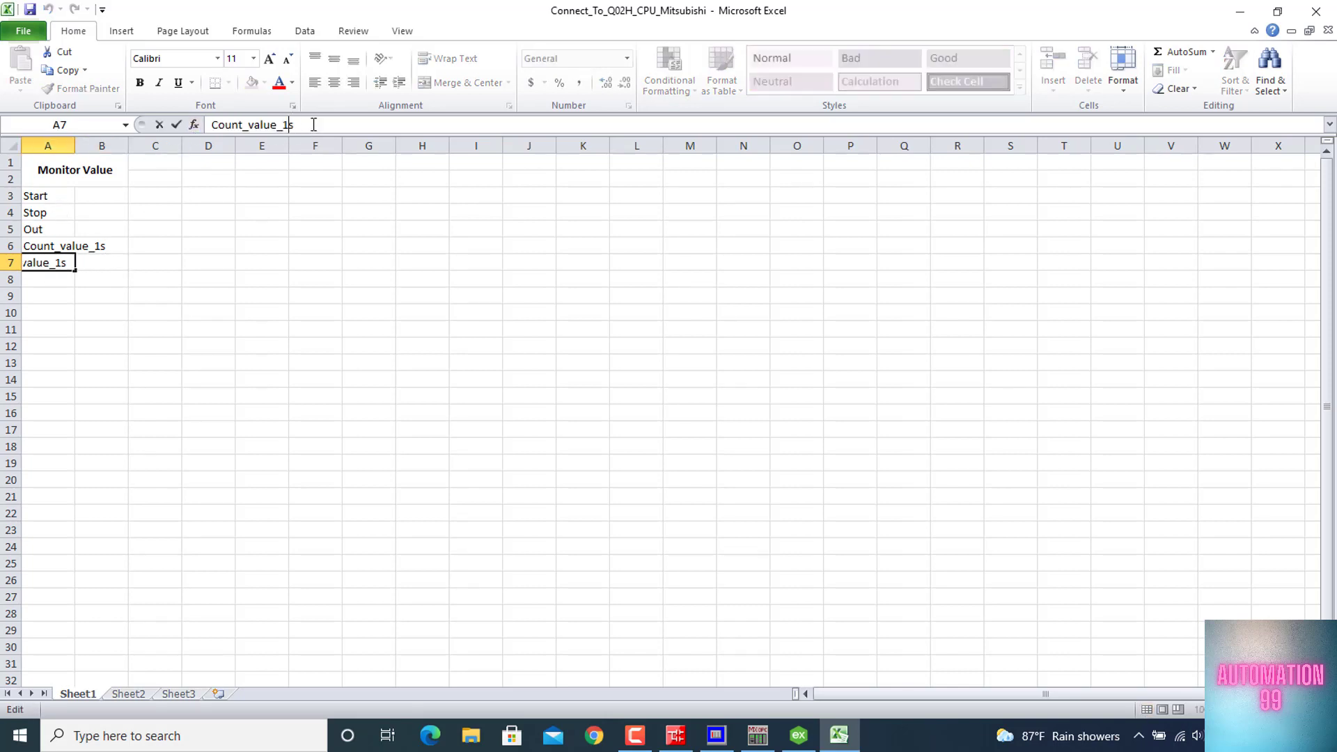
{"action": "key", "text": "Left"}
{"action": "key", "text": "BackSpace"}
{"action": "type", "text": "2"}
{"action": "key", "text": "Return"}
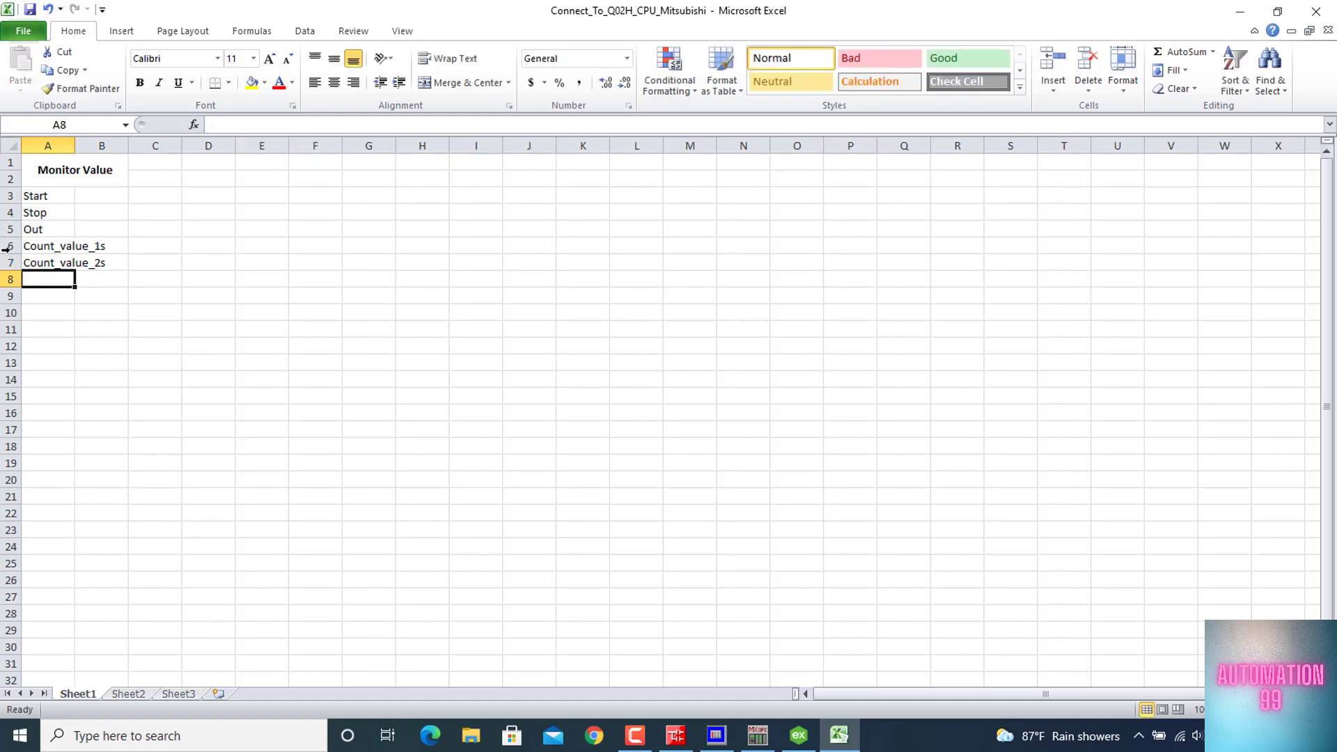
Autofit column A to its labels and apply all borders to the table A1:B7
{"action": "double_click", "coordinate": [75, 142]}
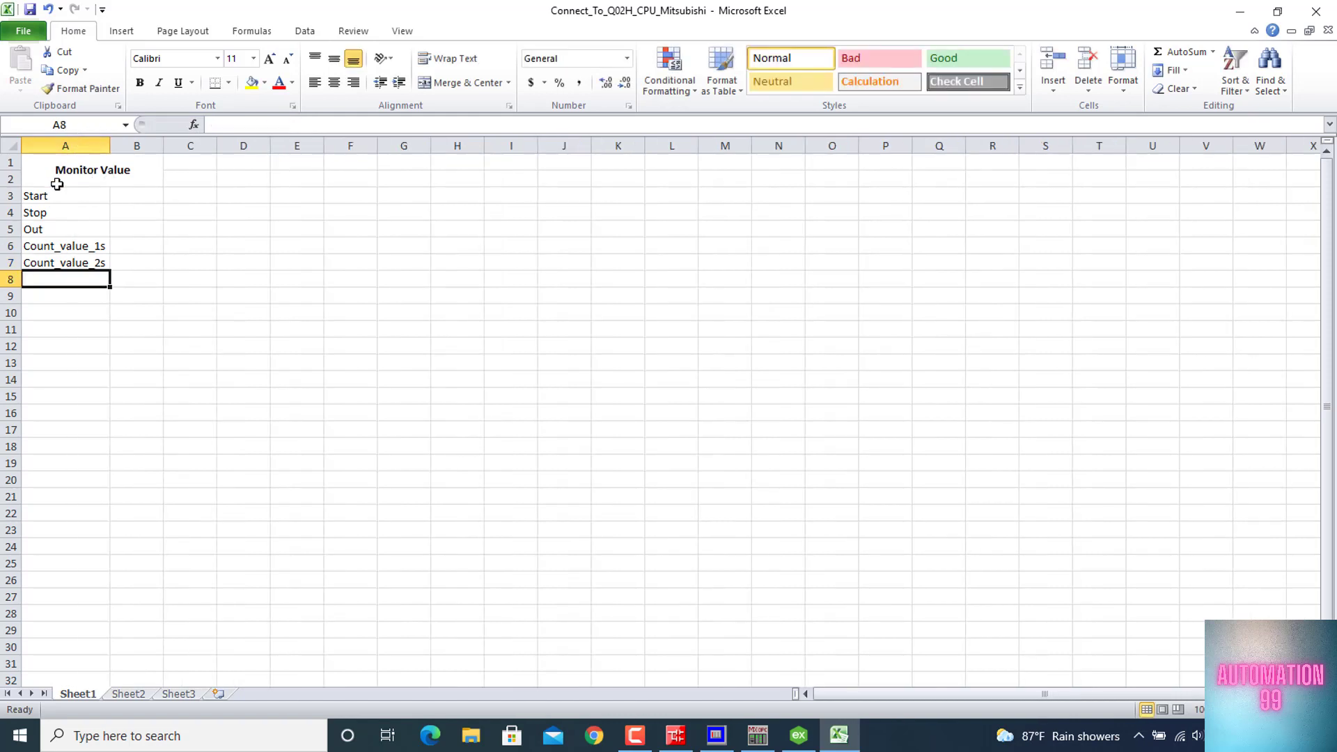
{"action": "left_click_drag", "start_coordinate": [52, 174], "coordinate": [138, 261]}
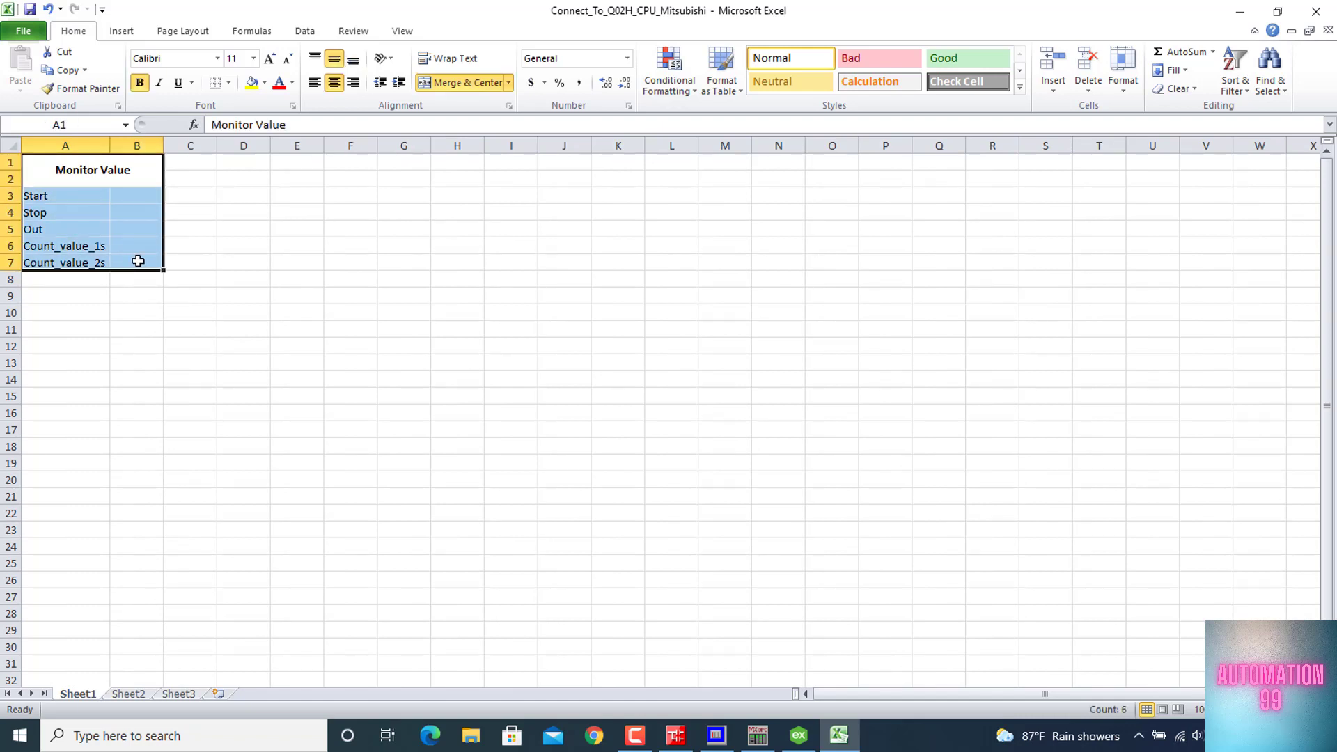
{"action": "left_click", "coordinate": [229, 83]}
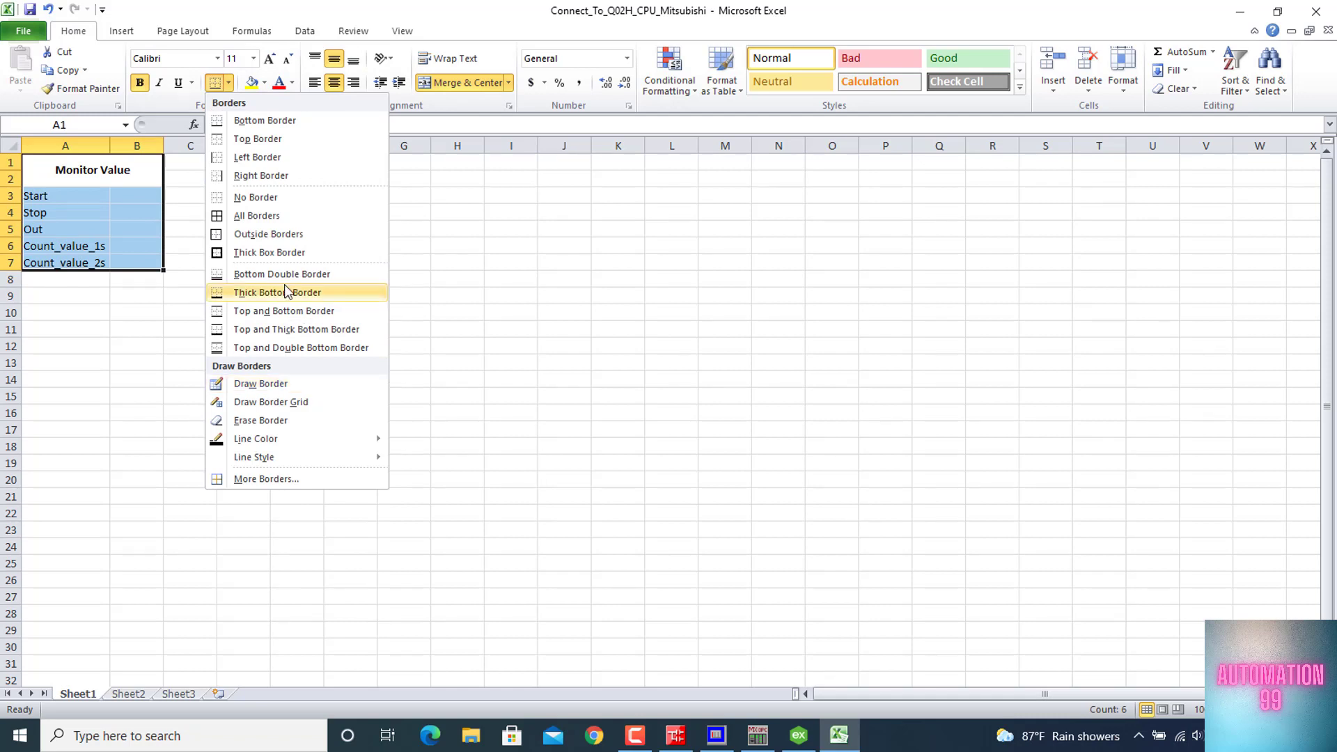
{"action": "left_click", "coordinate": [268, 215]}
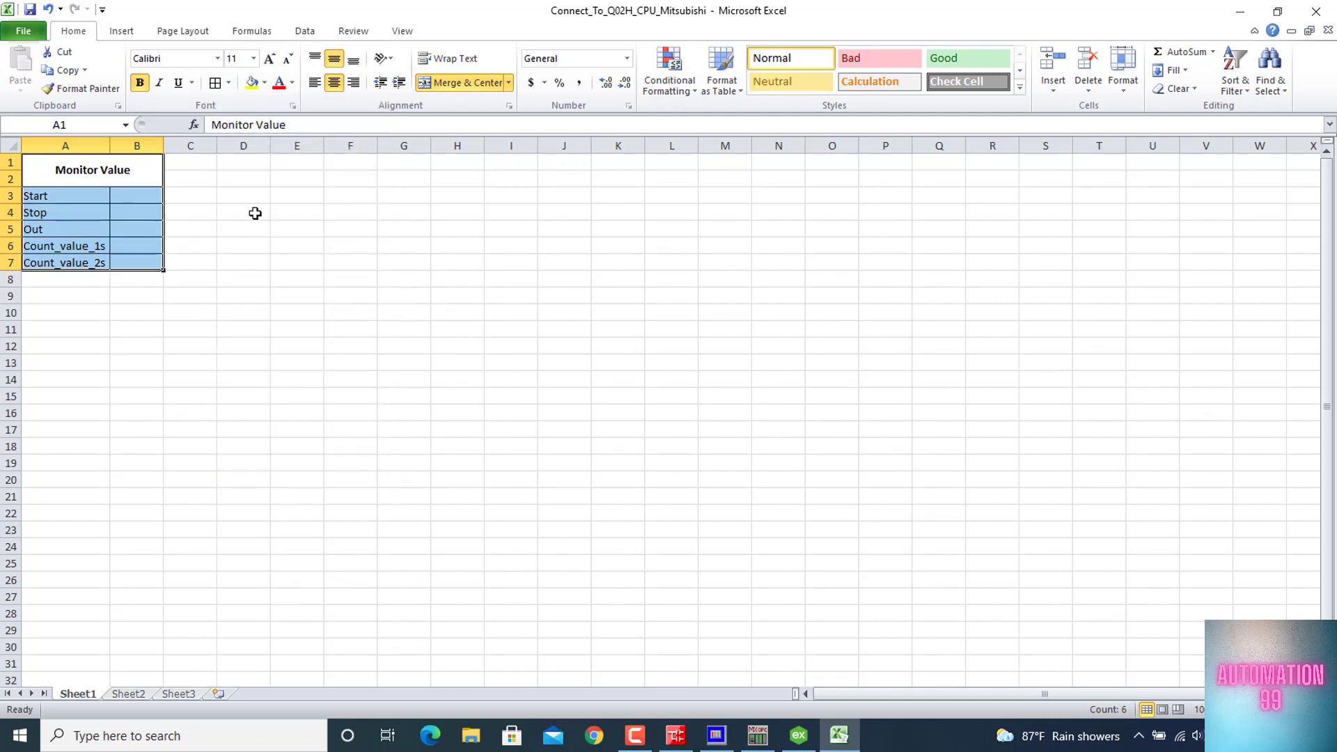
{"action": "left_click", "coordinate": [279, 211]}
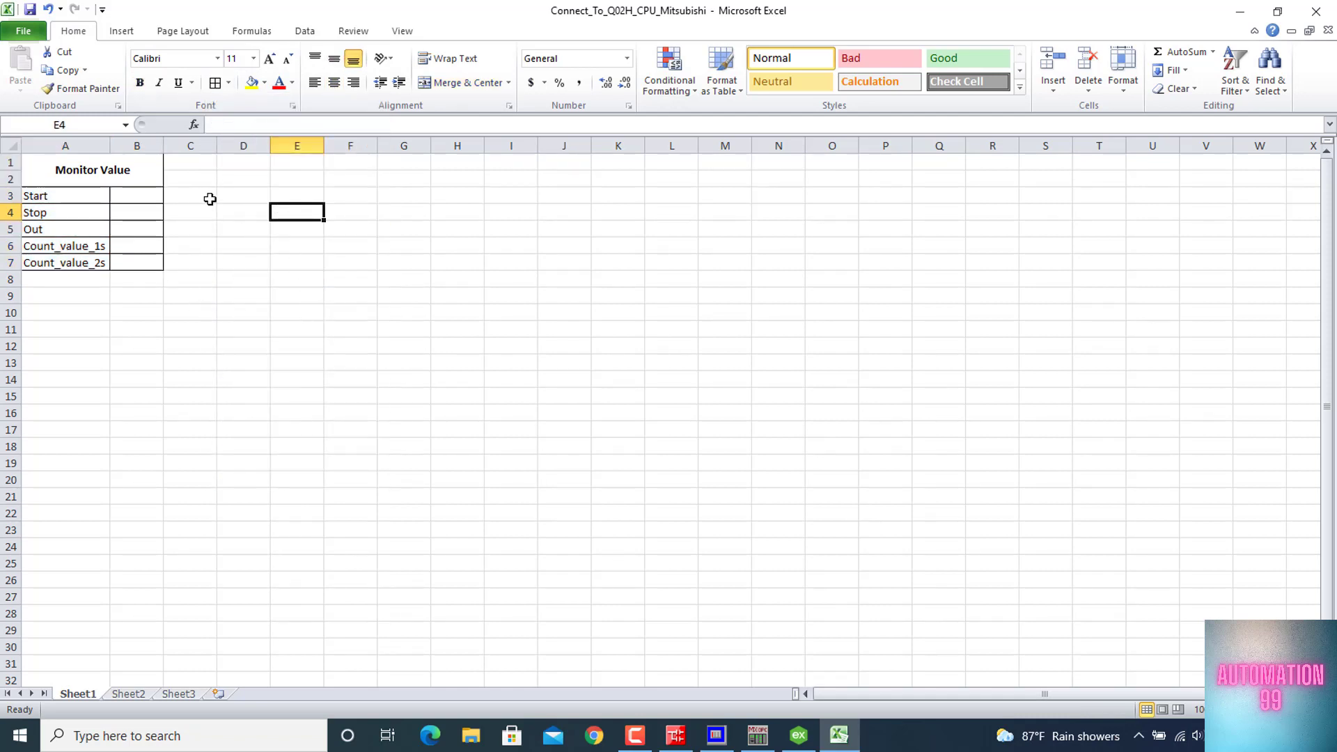
Draw a rectangle shape about 1.14" wide and 0.45" high over columns E and F, around rows 3 to 6
{"action": "left_click", "coordinate": [413, 202]}
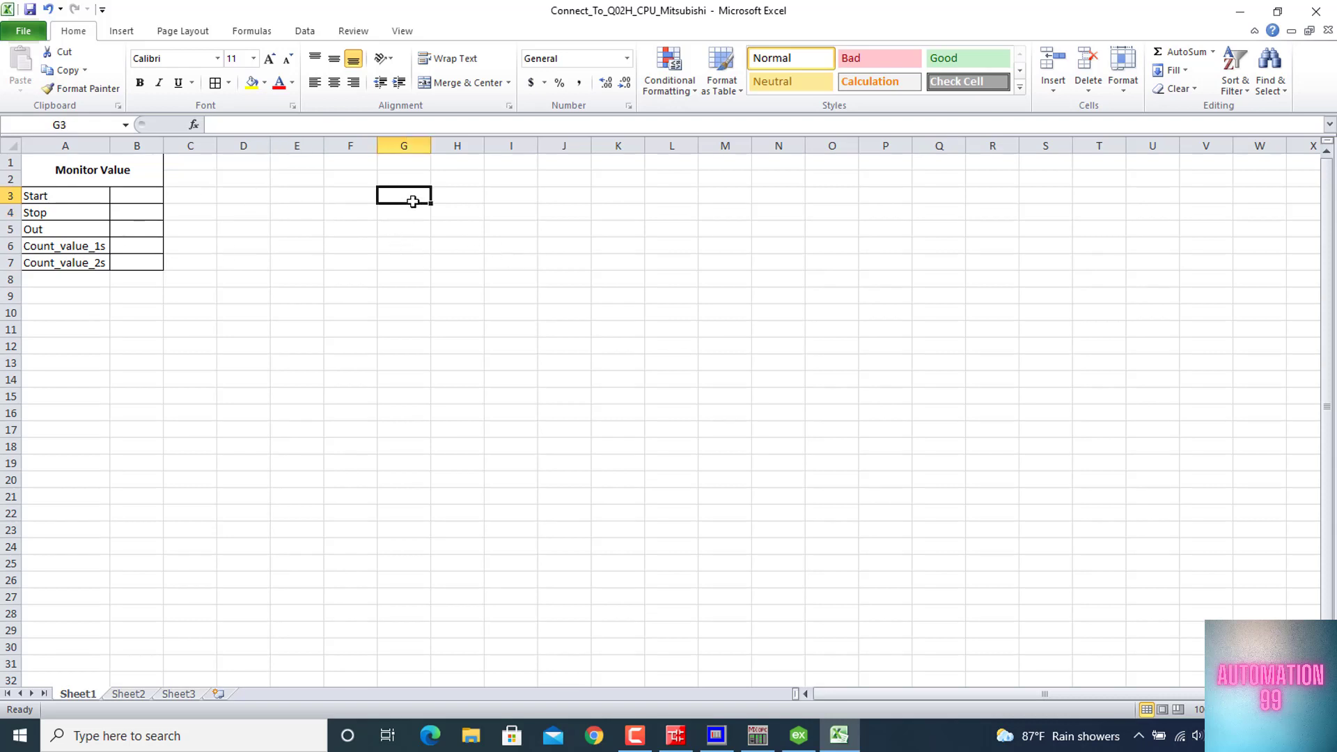
{"action": "left_click", "coordinate": [121, 32]}
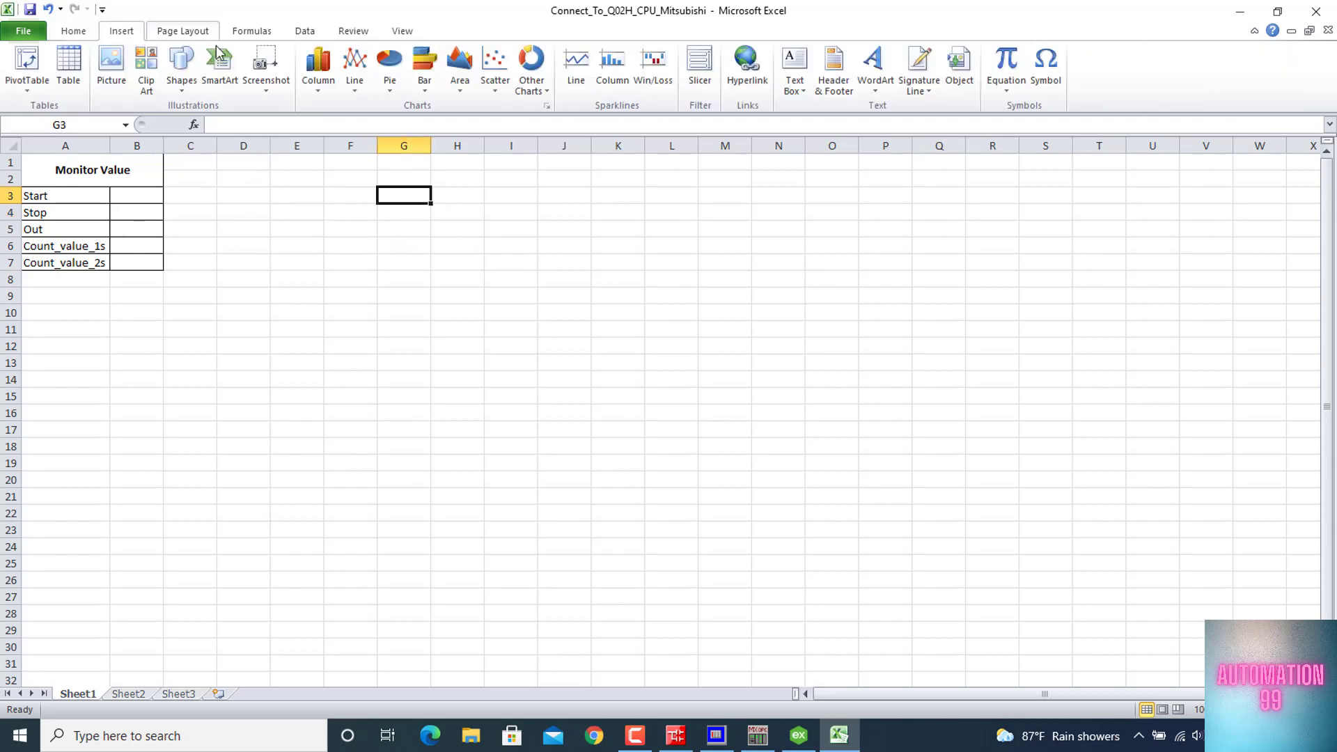
{"action": "left_click", "coordinate": [178, 75]}
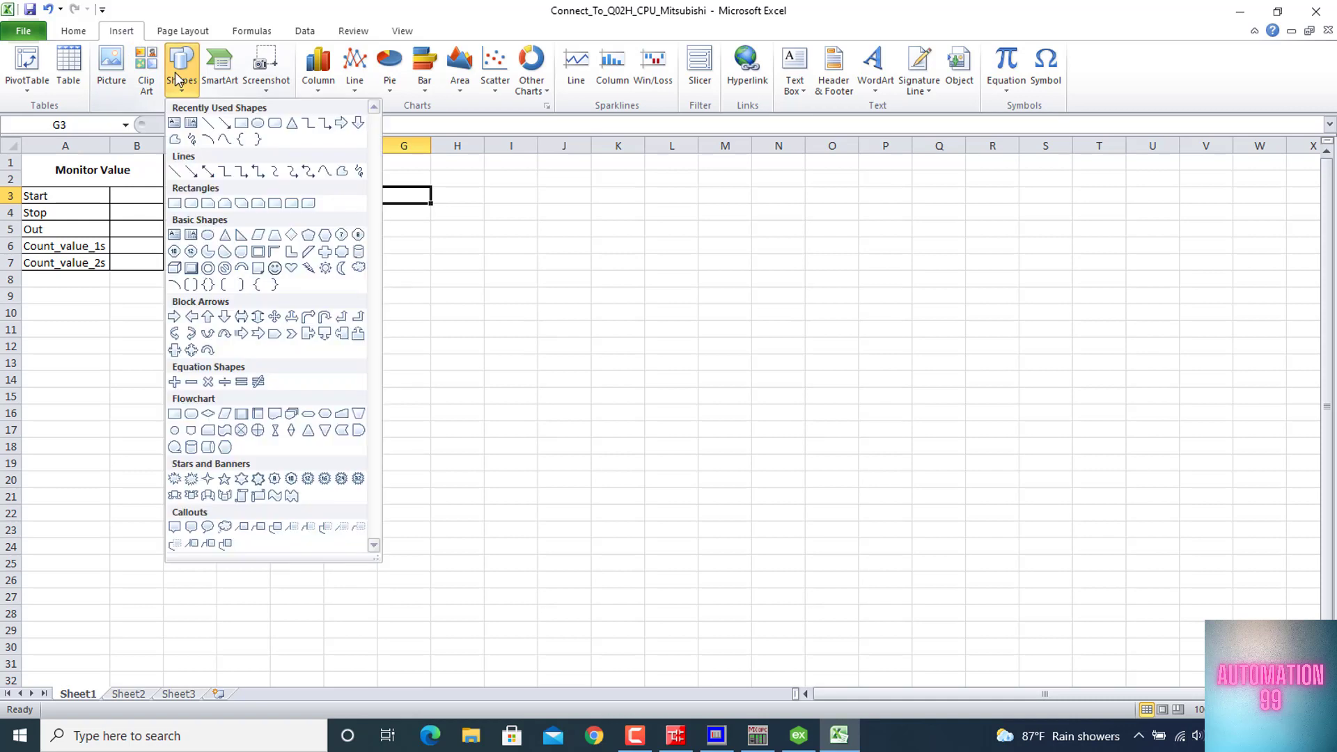
{"action": "left_click", "coordinate": [240, 124]}
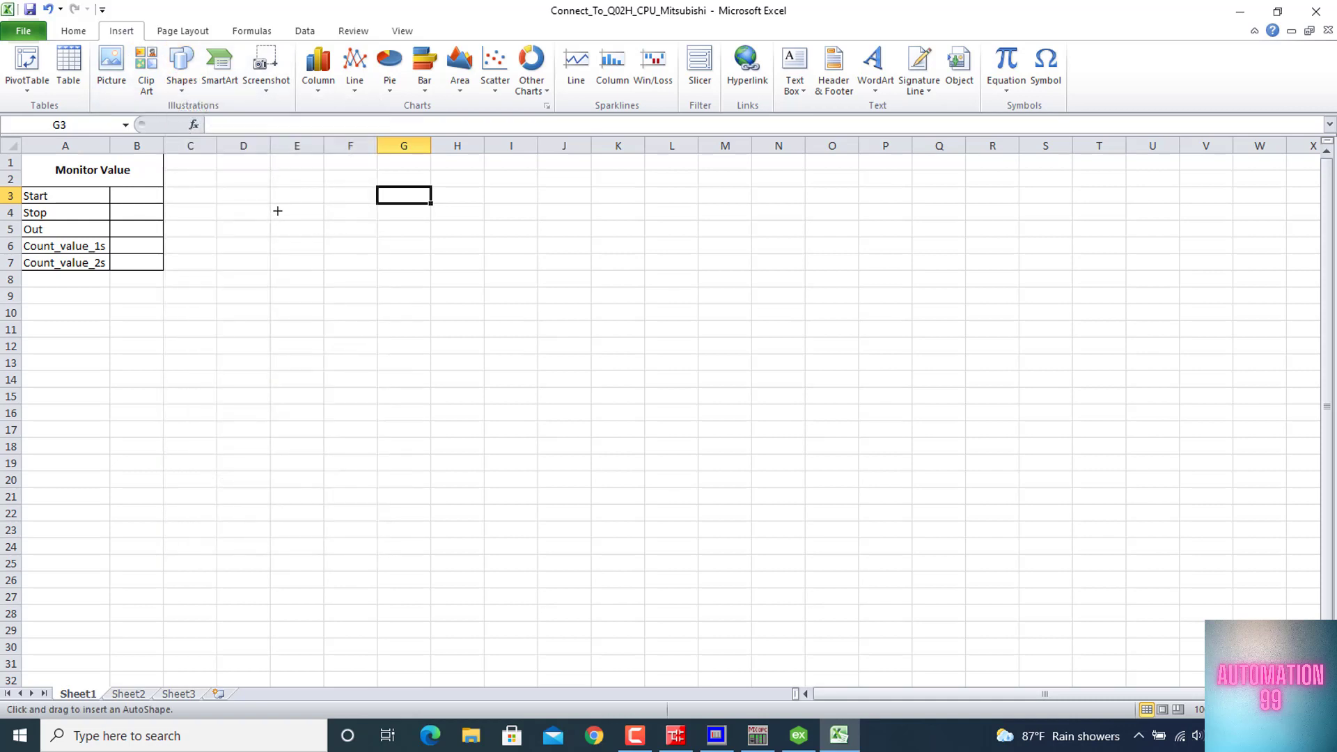
{"action": "mouse_move", "coordinate": [269, 205]}
{"action": "left_mouse_down"}
{"action": "mouse_move", "coordinate": [330, 241]}
{"action": "mouse_move", "coordinate": [360, 240]}
{"action": "left_mouse_up"}
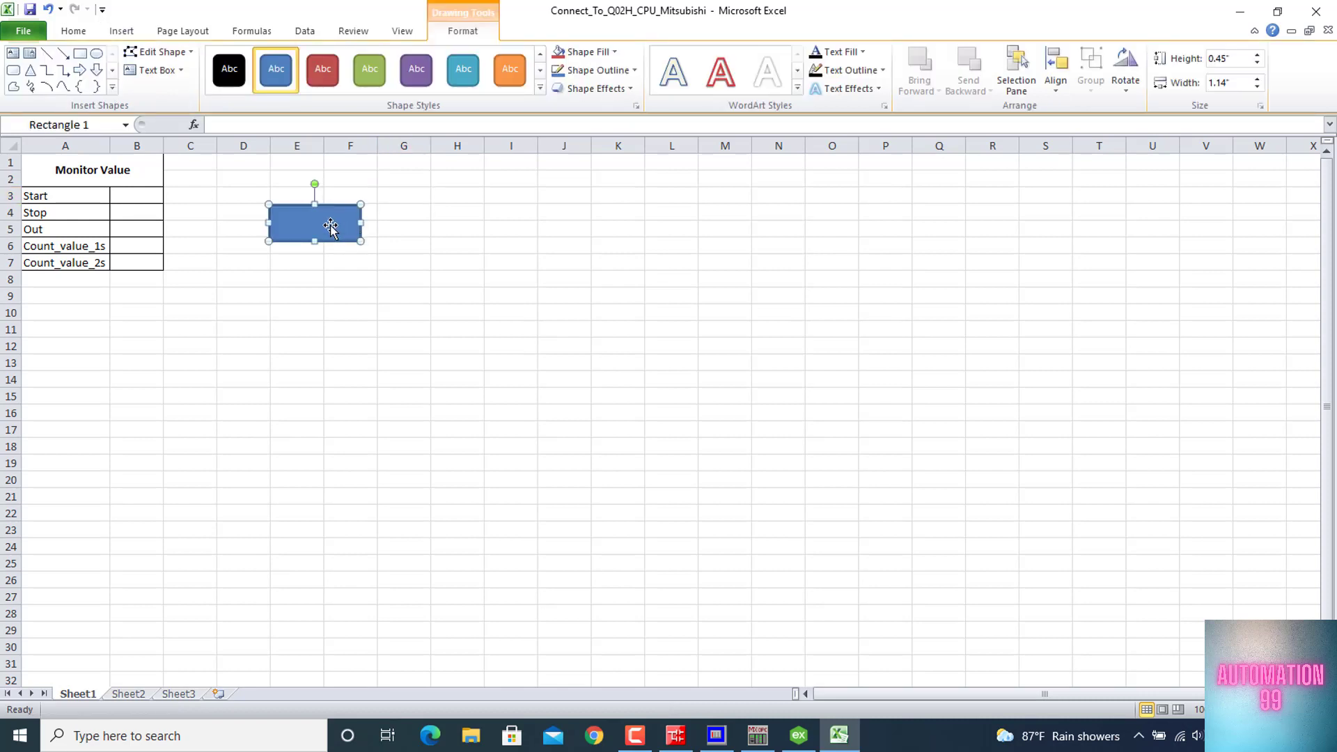
Remove the rectangle's outline and fill it with the standard green color
{"action": "left_click", "coordinate": [608, 72]}
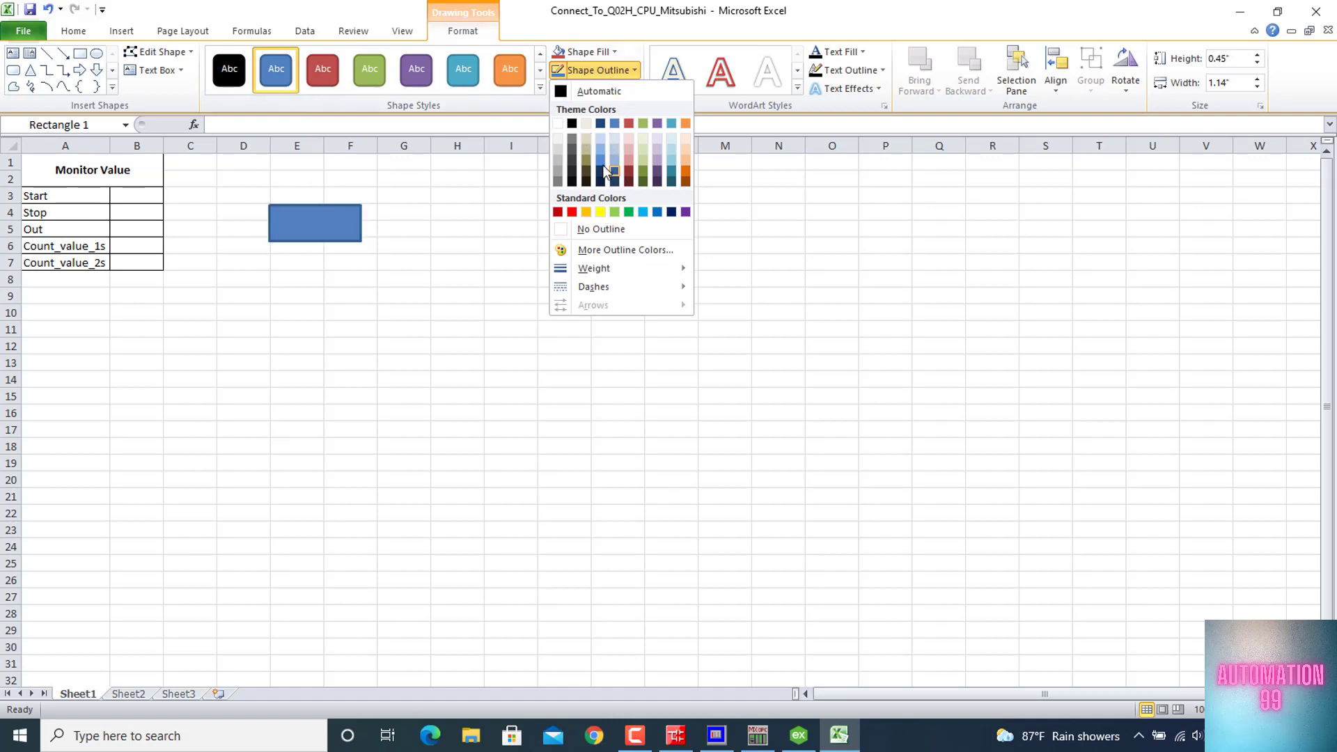
{"action": "left_click", "coordinate": [595, 229]}
{"action": "left_click", "coordinate": [587, 52]}
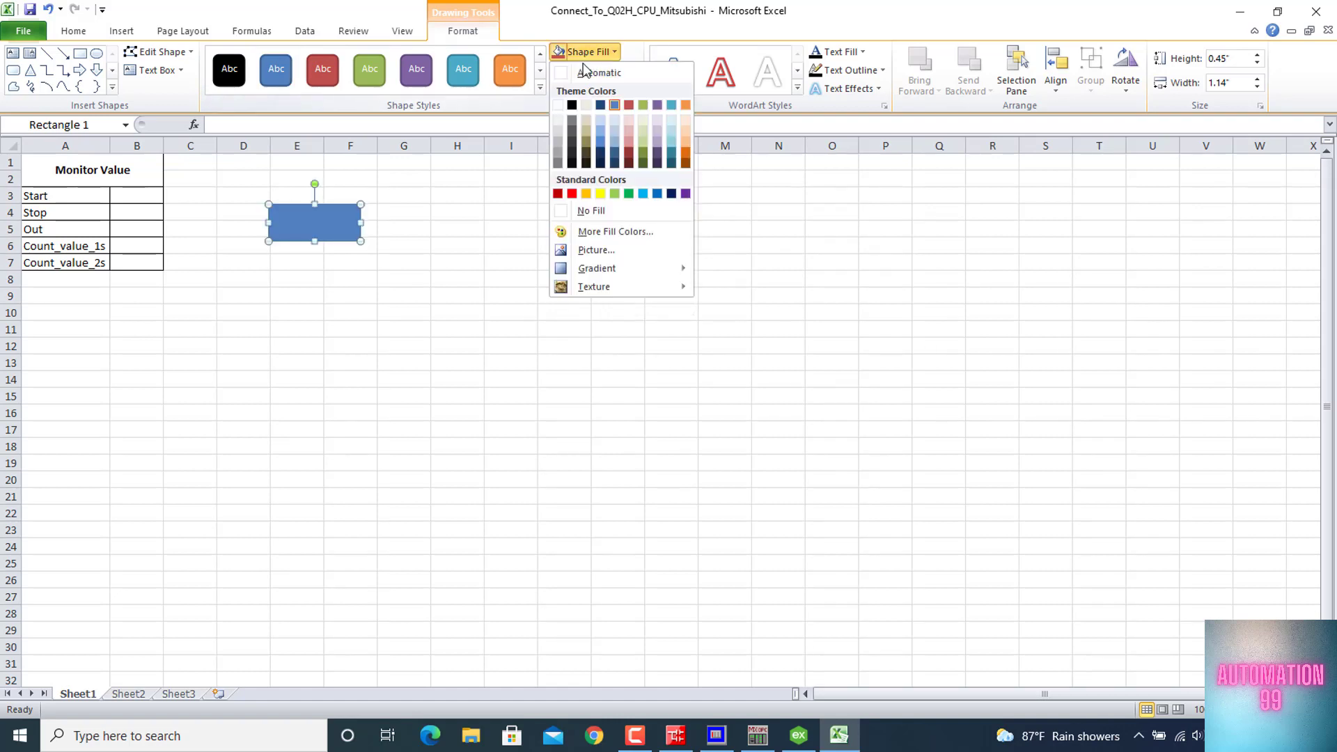
{"action": "left_click", "coordinate": [629, 193]}
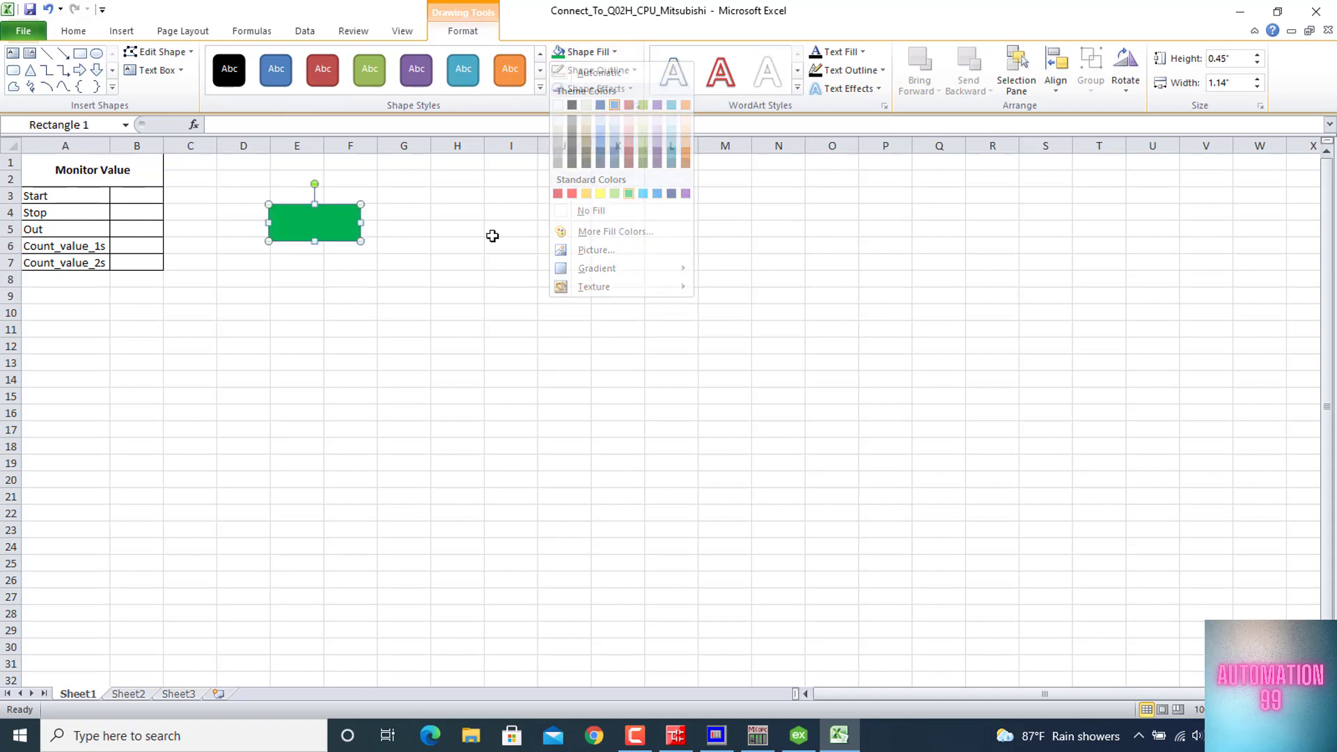
Add the text Start inside the green rectangle
{"action": "right_click", "coordinate": [317, 222]}
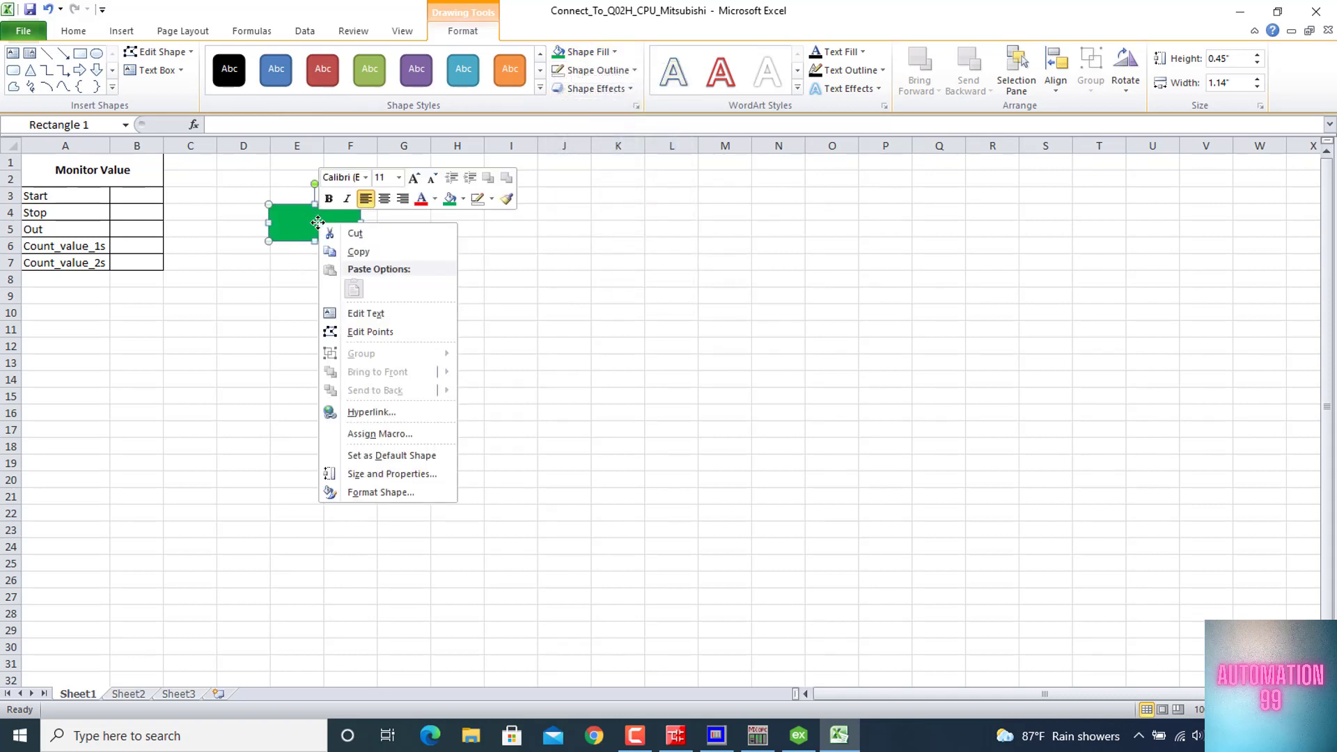
{"action": "left_click", "coordinate": [382, 312]}
{"action": "type", "text": "Start"}
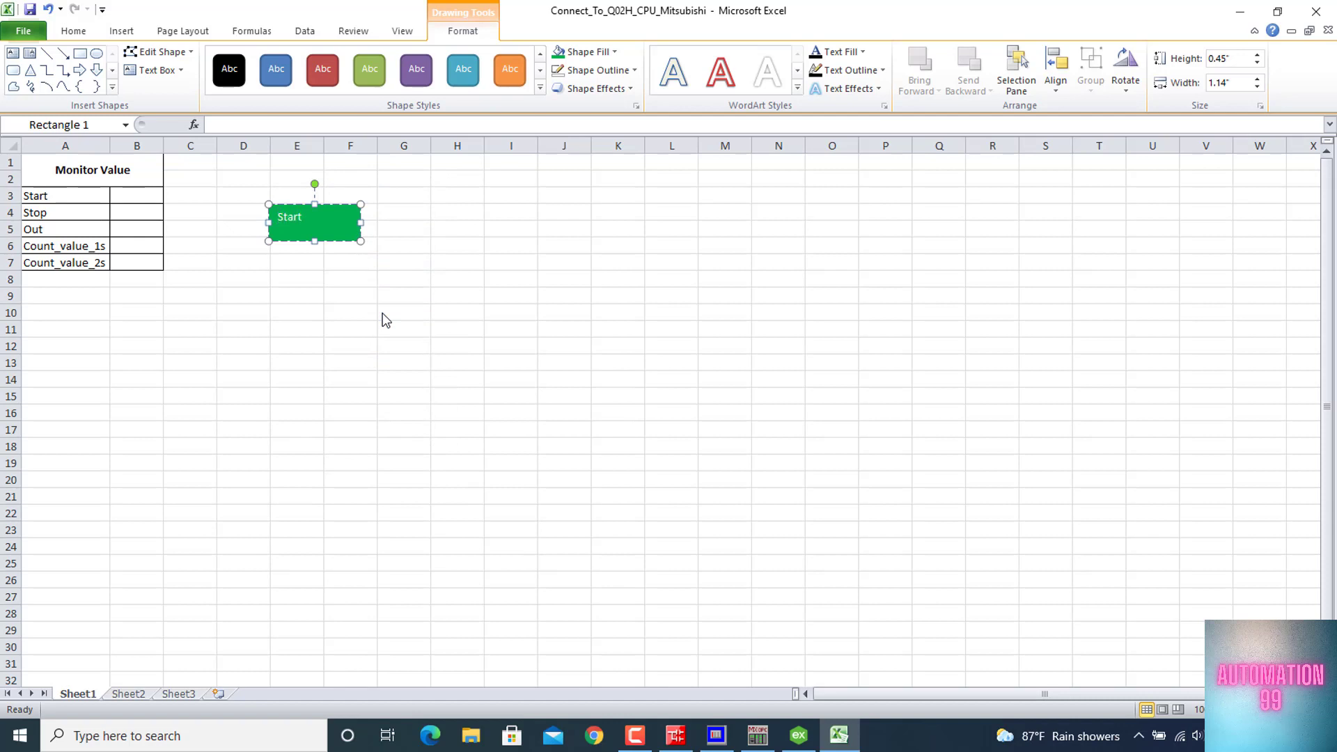
Enlarge the rectangle's Start text to size 24 and center it horizontally and vertically in the shape
{"action": "key", "text": "ctrl+a"}
{"action": "left_click", "coordinate": [77, 32]}
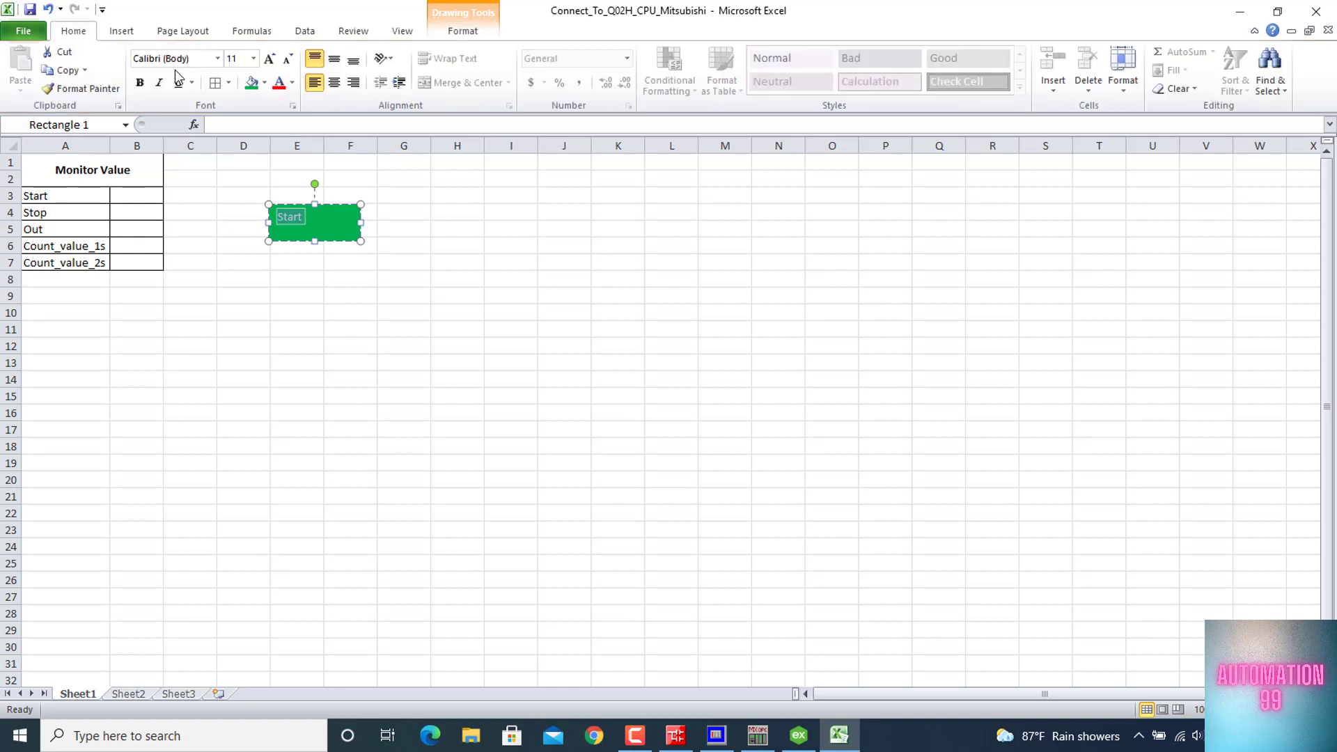
{"action": "left_click", "coordinate": [270, 59]}
{"action": "left_click", "coordinate": [270, 60]}
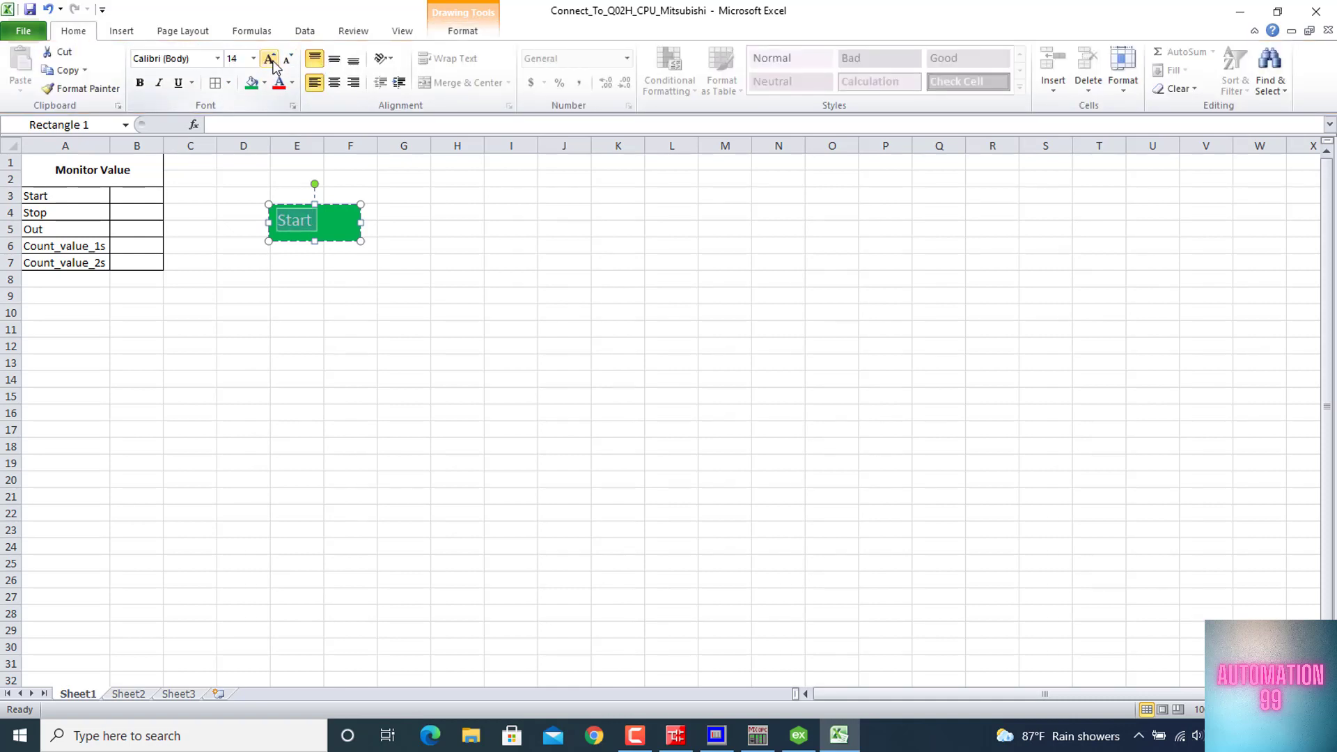
{"action": "left_click", "coordinate": [270, 59]}
{"action": "left_click", "coordinate": [270, 59]}
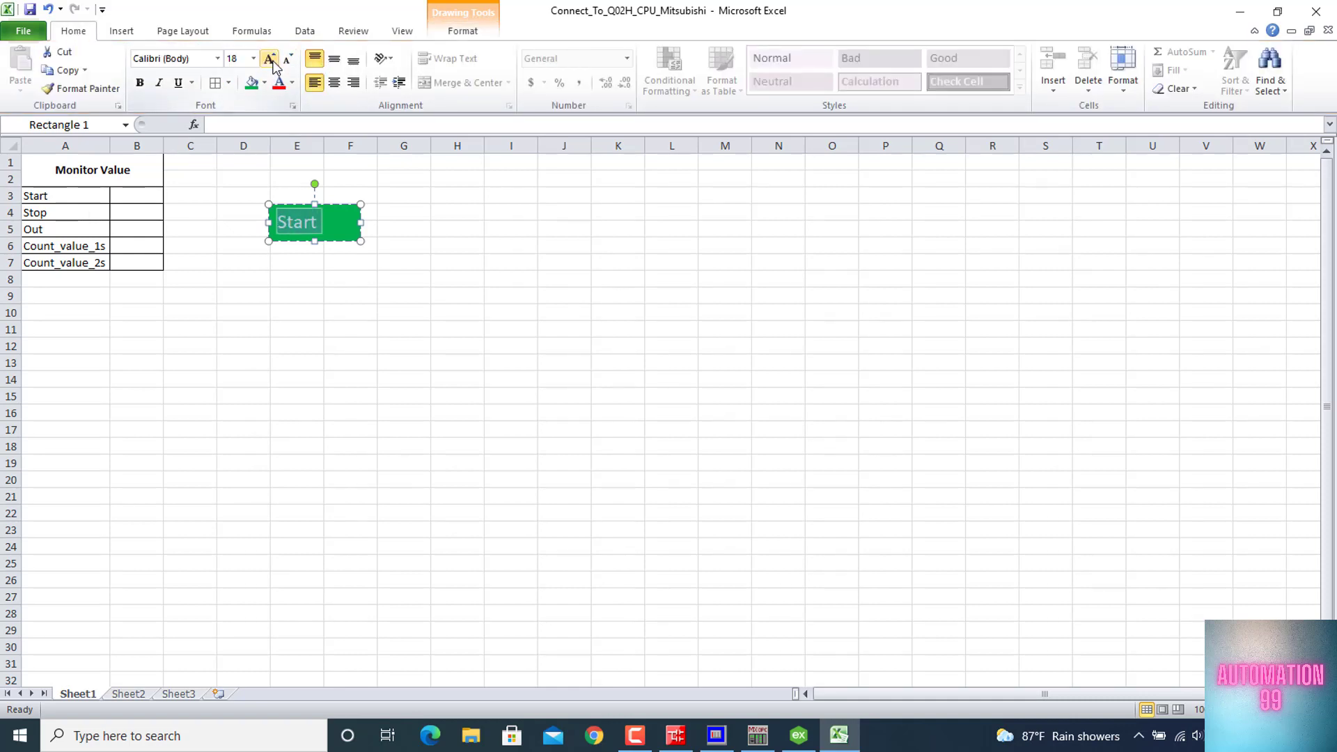
{"action": "left_click", "coordinate": [336, 83]}
{"action": "left_click", "coordinate": [335, 59]}
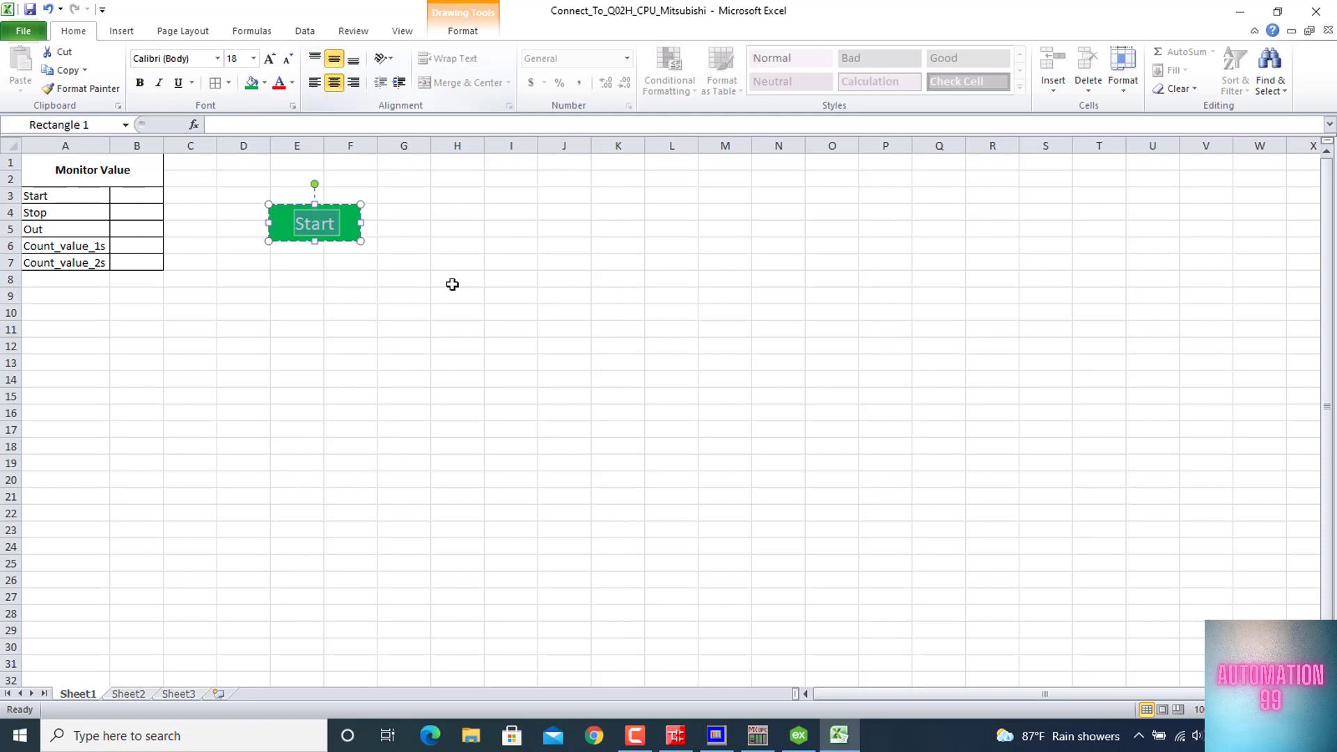
{"action": "left_click", "coordinate": [270, 59]}
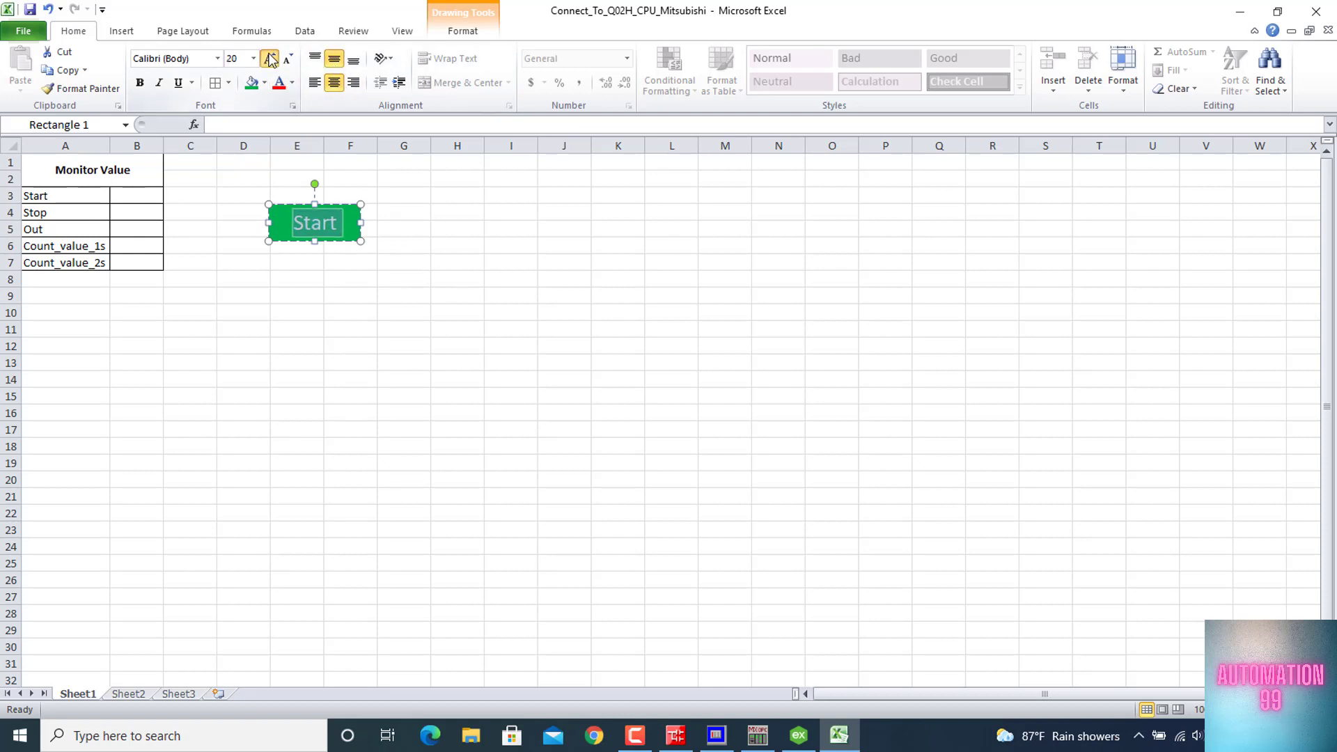
{"action": "left_click", "coordinate": [452, 332]}
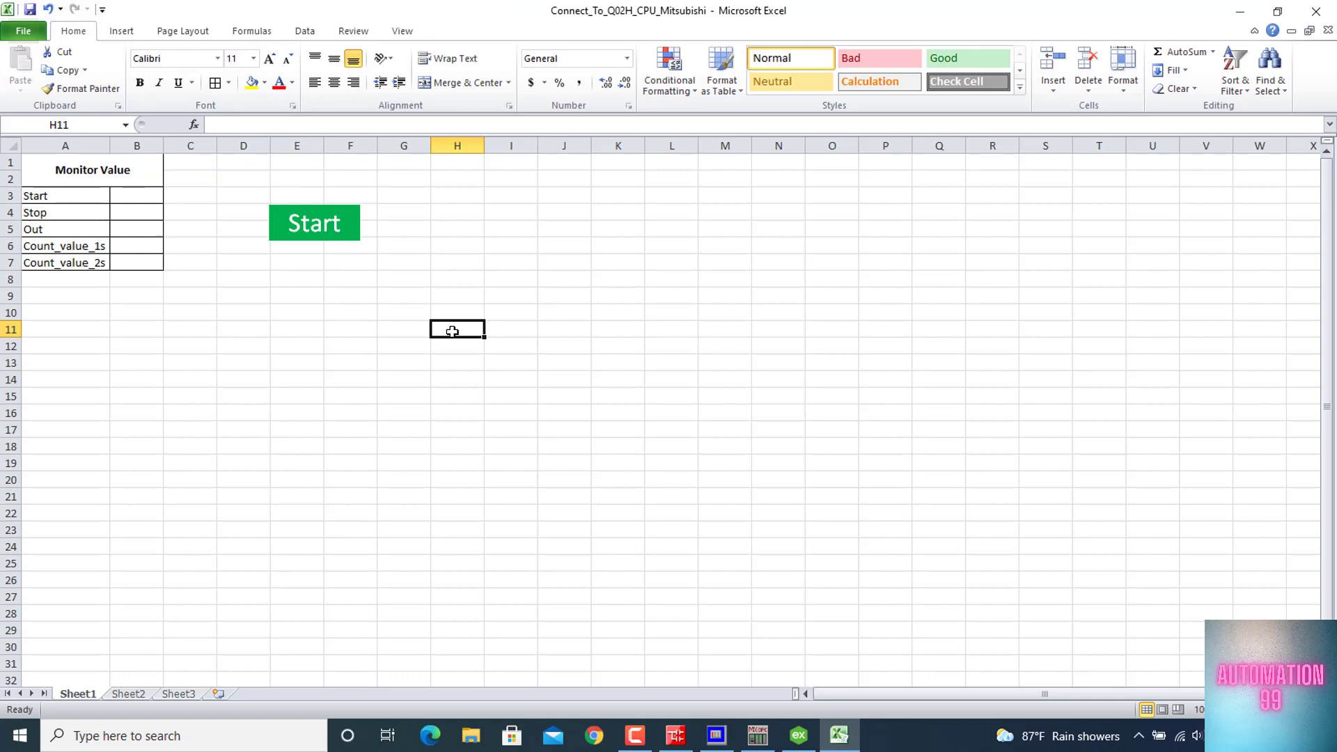
Duplicate the green Start rectangle and place the copy directly below the original, around rows 7 and 8
{"action": "right_click", "coordinate": [319, 206]}
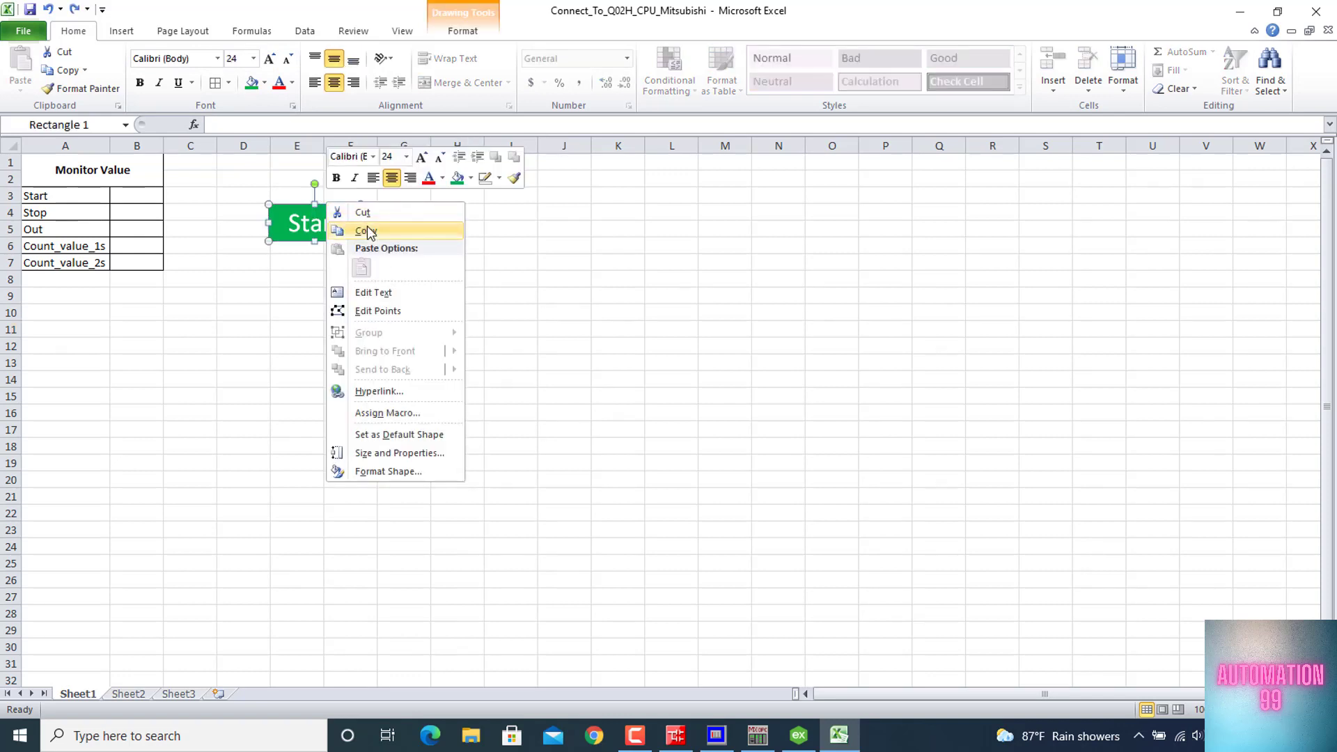
{"action": "left_click", "coordinate": [367, 231]}
{"action": "key", "text": "Escape"}
{"action": "key", "text": "ctrl+v"}
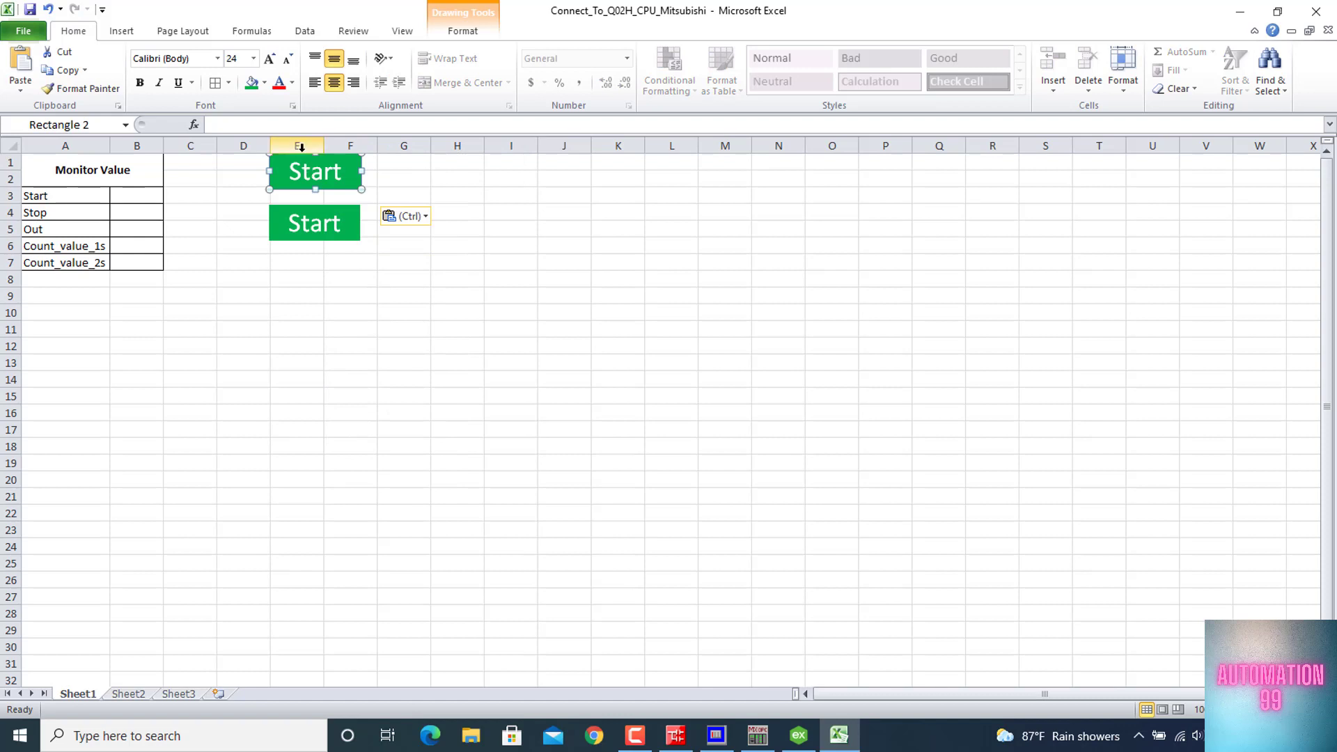
{"action": "left_click_drag", "start_coordinate": [285, 182], "coordinate": [281, 291]}
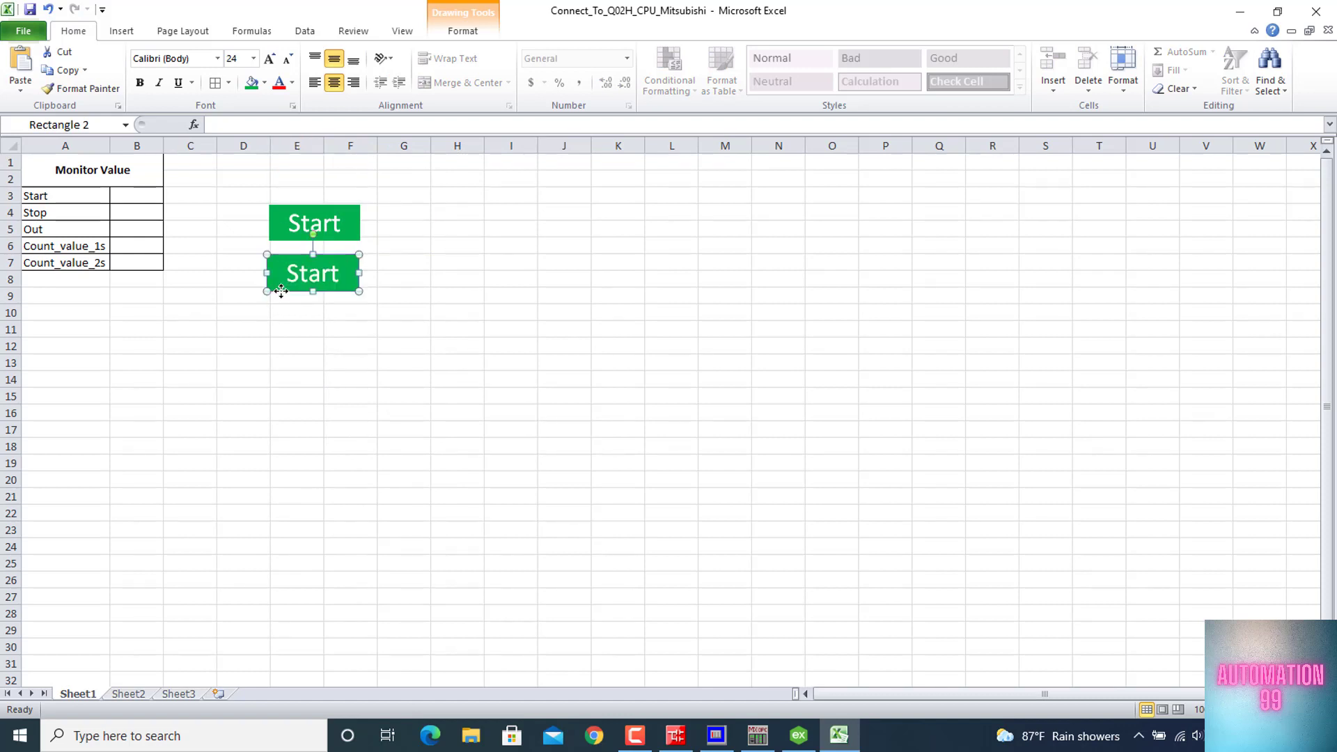
Replace the text of the lower rectangle with Stop
{"action": "key", "text": "ctrl+a"}
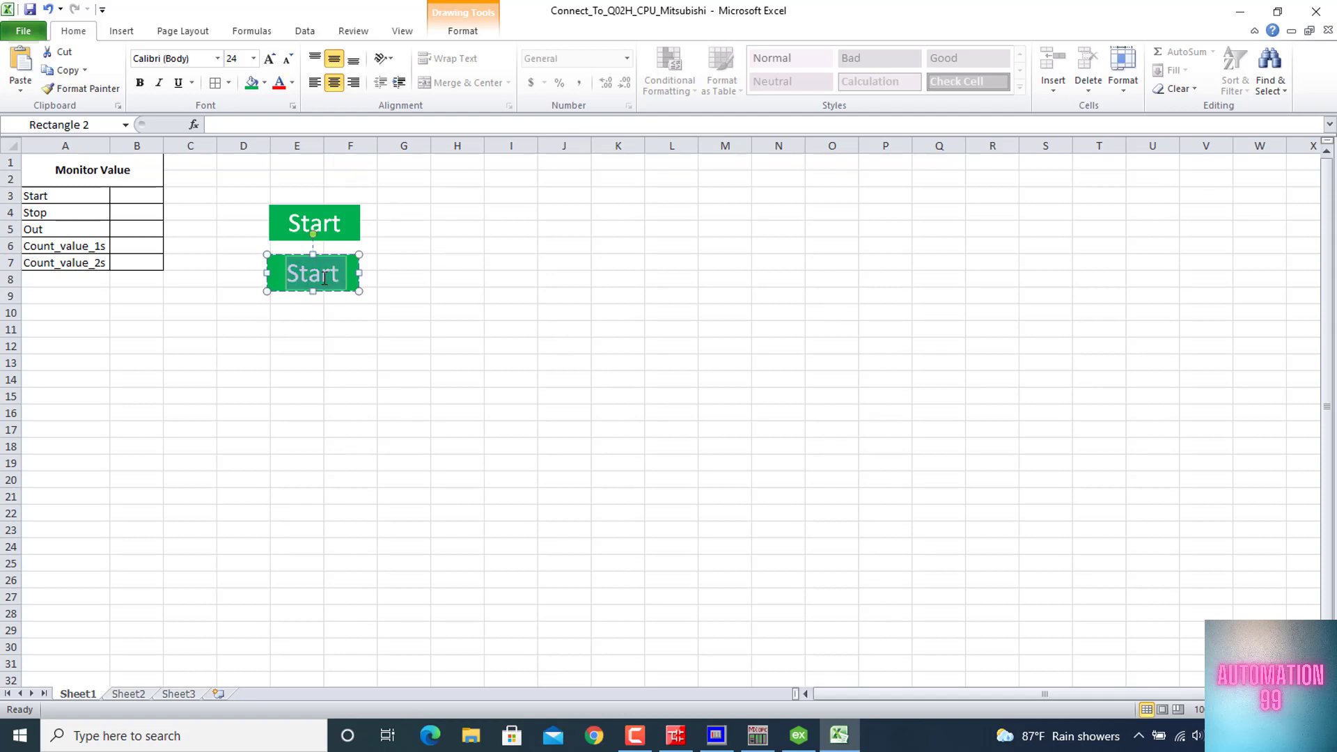
{"action": "type", "text": "Stop"}
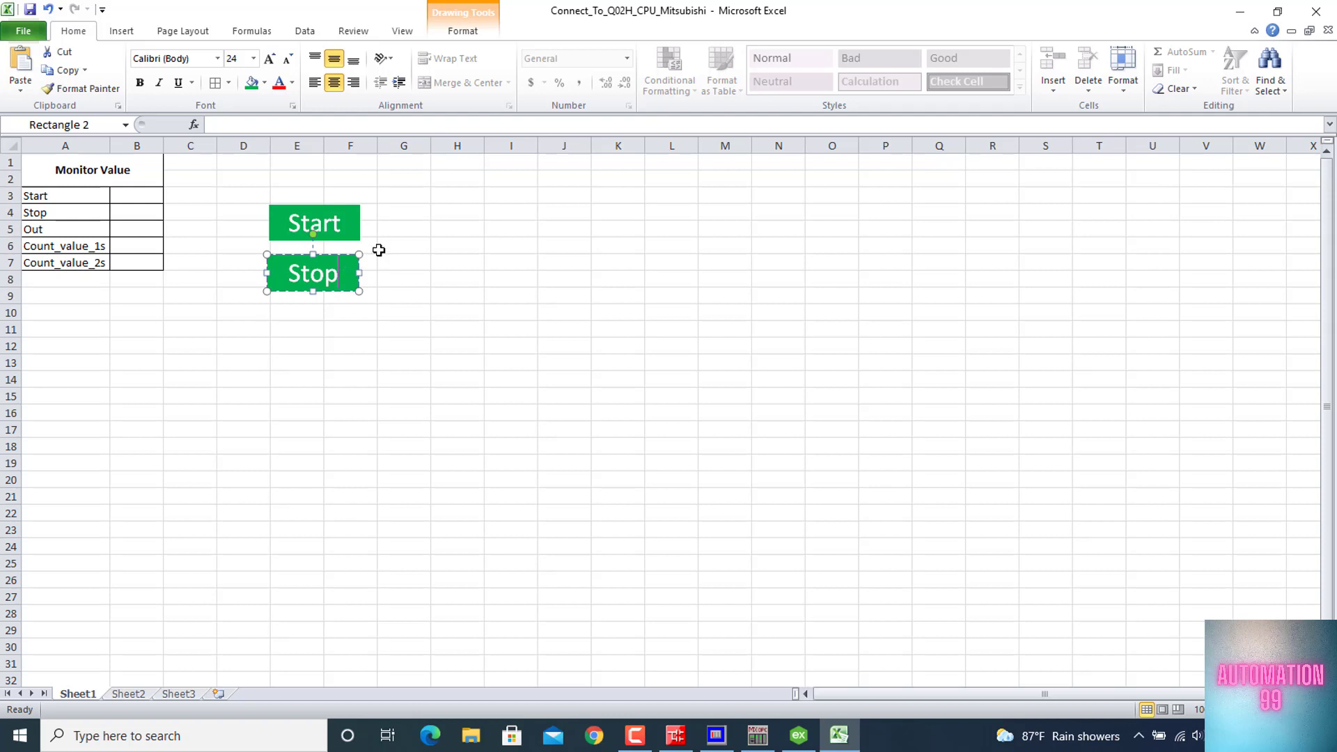
Fill the Stop rectangle with standard red
{"action": "left_click", "coordinate": [483, 31]}
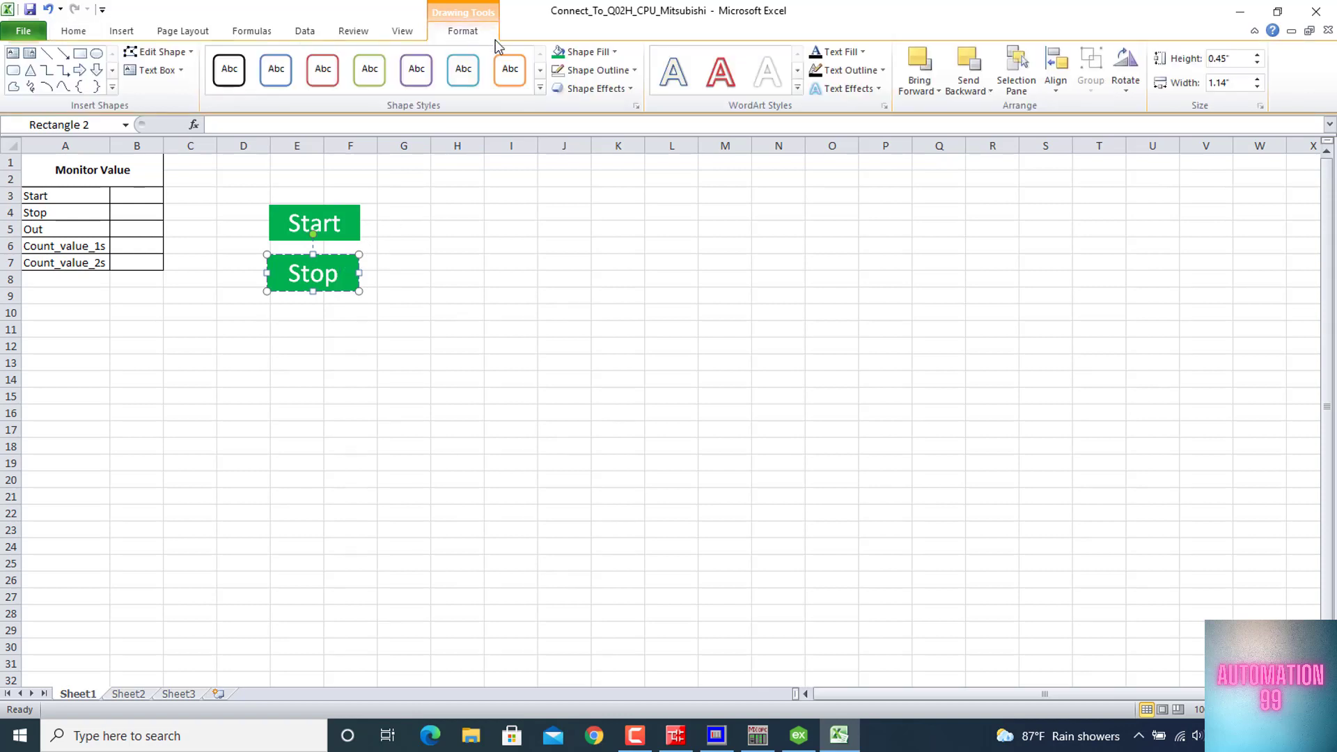
{"action": "left_click", "coordinate": [613, 48]}
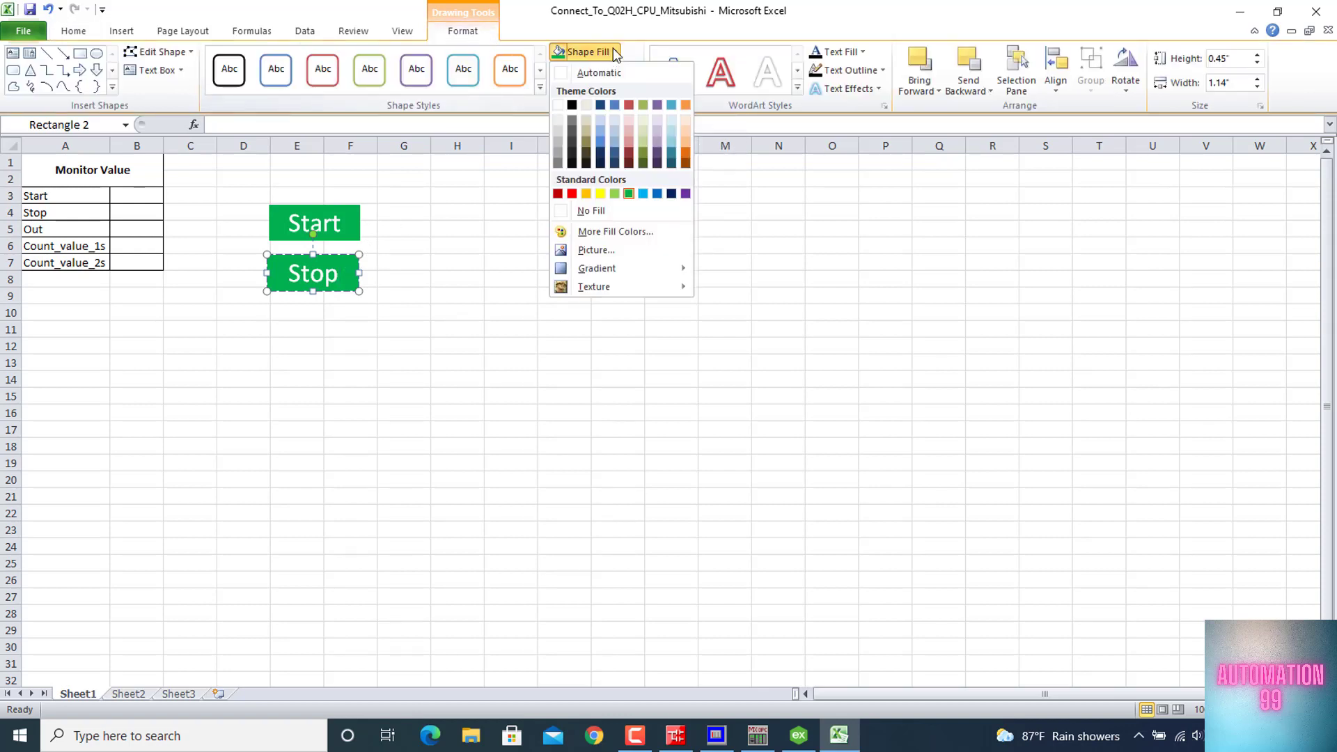
{"action": "left_click", "coordinate": [572, 194]}
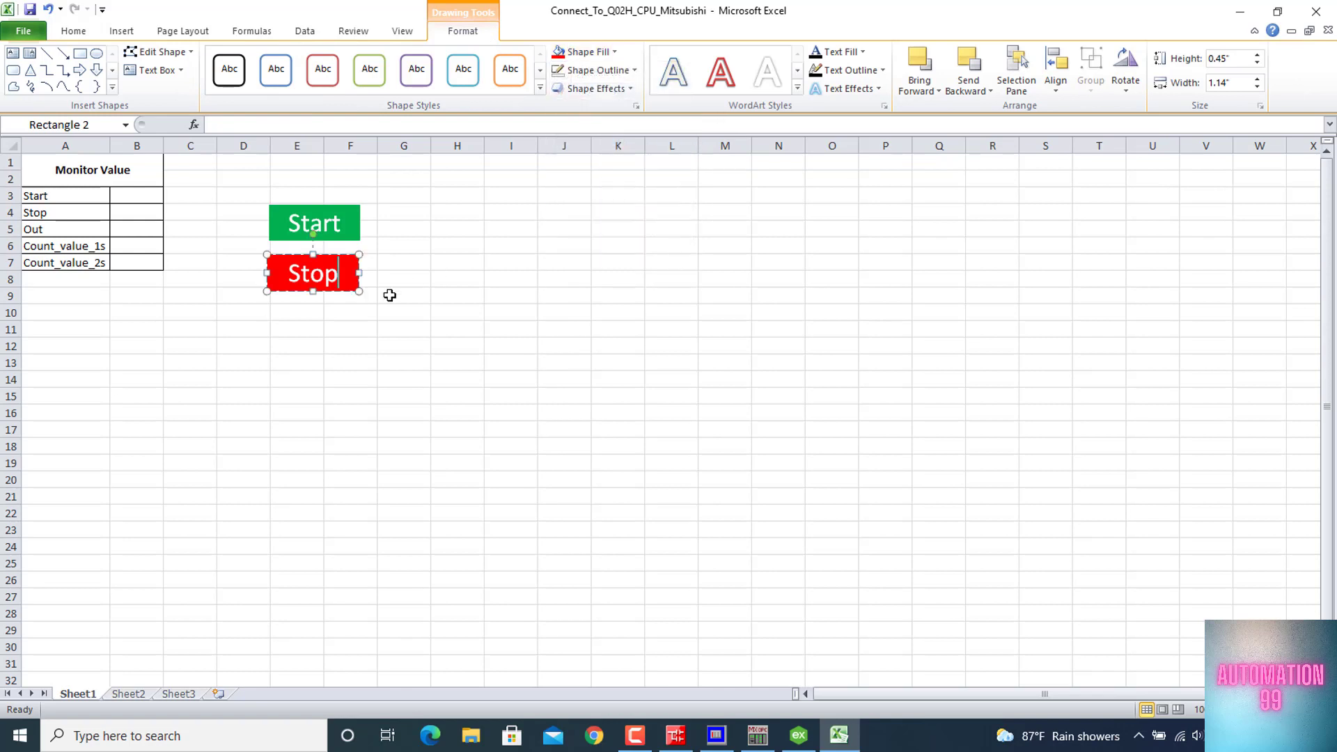
{"action": "left_click", "coordinate": [407, 228]}
Create a new macro named Start_Click for the green Start rectangle and open its code
{"action": "left_click", "coordinate": [350, 224]}
{"action": "right_click", "coordinate": [349, 222]}
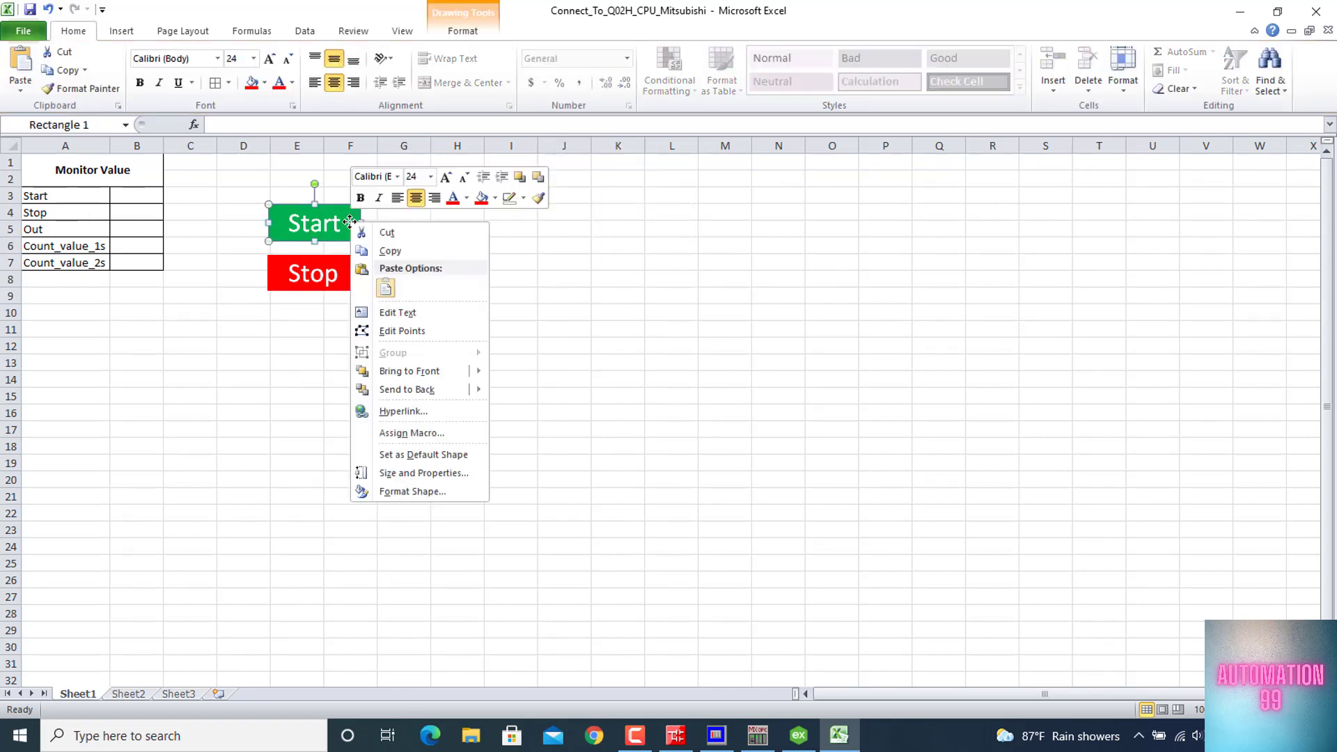
{"action": "mouse_move", "coordinate": [463, 385]}
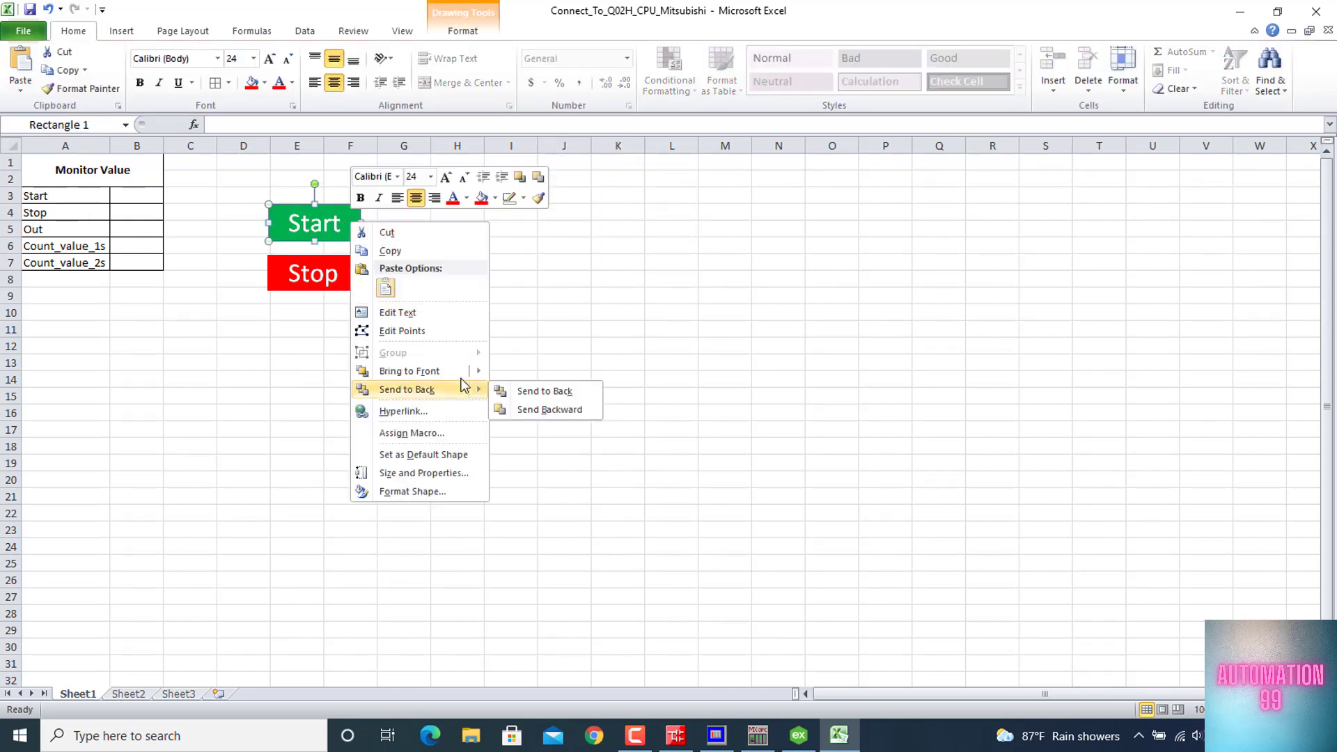
{"action": "left_click", "coordinate": [444, 433]}
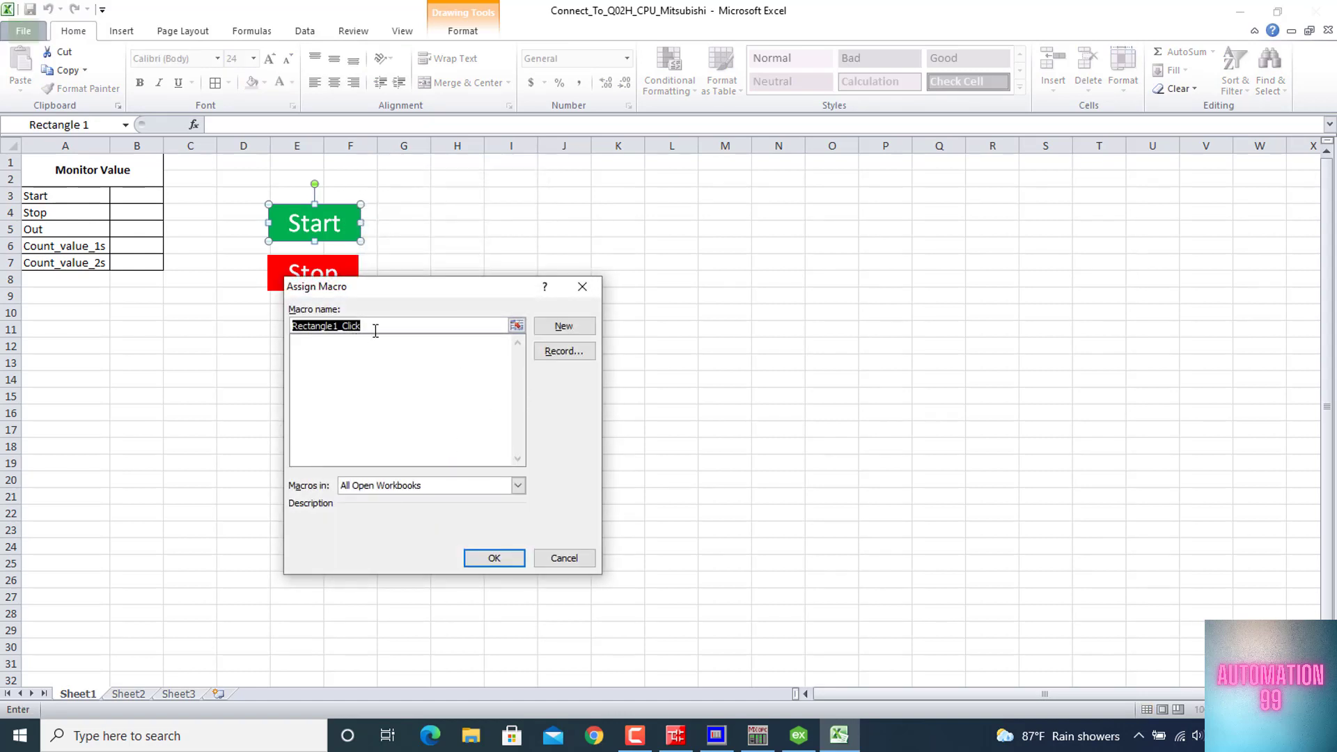
{"action": "left_click", "coordinate": [375, 329]}
{"action": "left_click_drag", "start_coordinate": [339, 331], "coordinate": [239, 323]}
{"action": "type", "text": "Sta"}
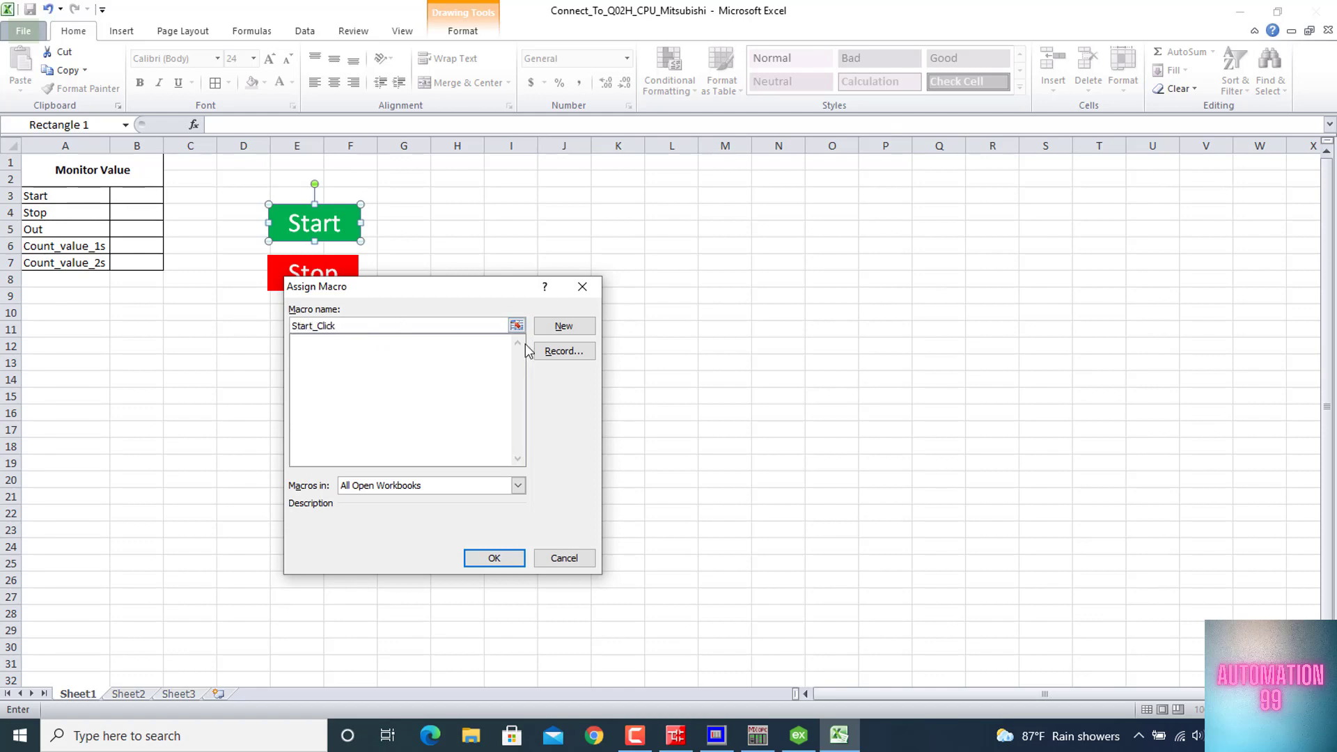
{"action": "type", "text": "rt"}
{"action": "left_click", "coordinate": [579, 327]}
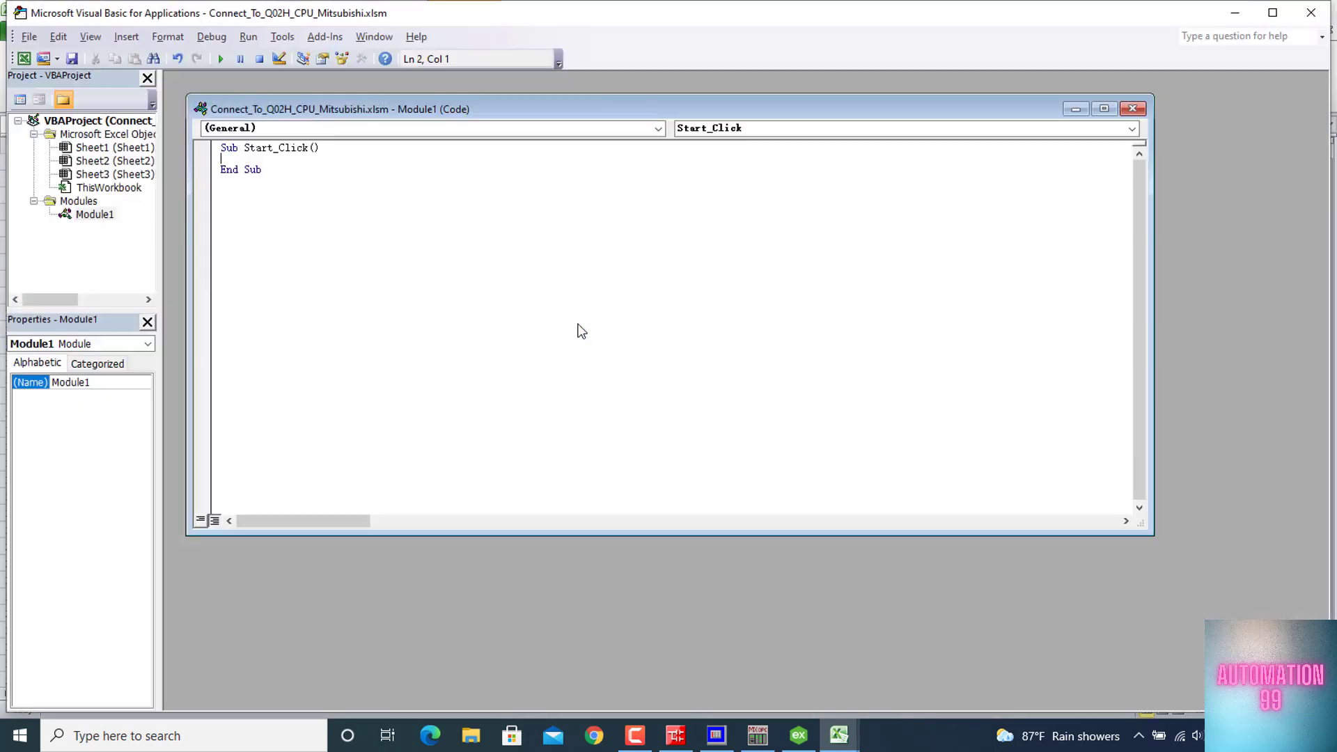
Write the Start_Click macro body so that it sets cell B3 to 1 and cell B4 to 0
{"action": "left_click_drag", "start_coordinate": [392, 110], "coordinate": [370, 82]}
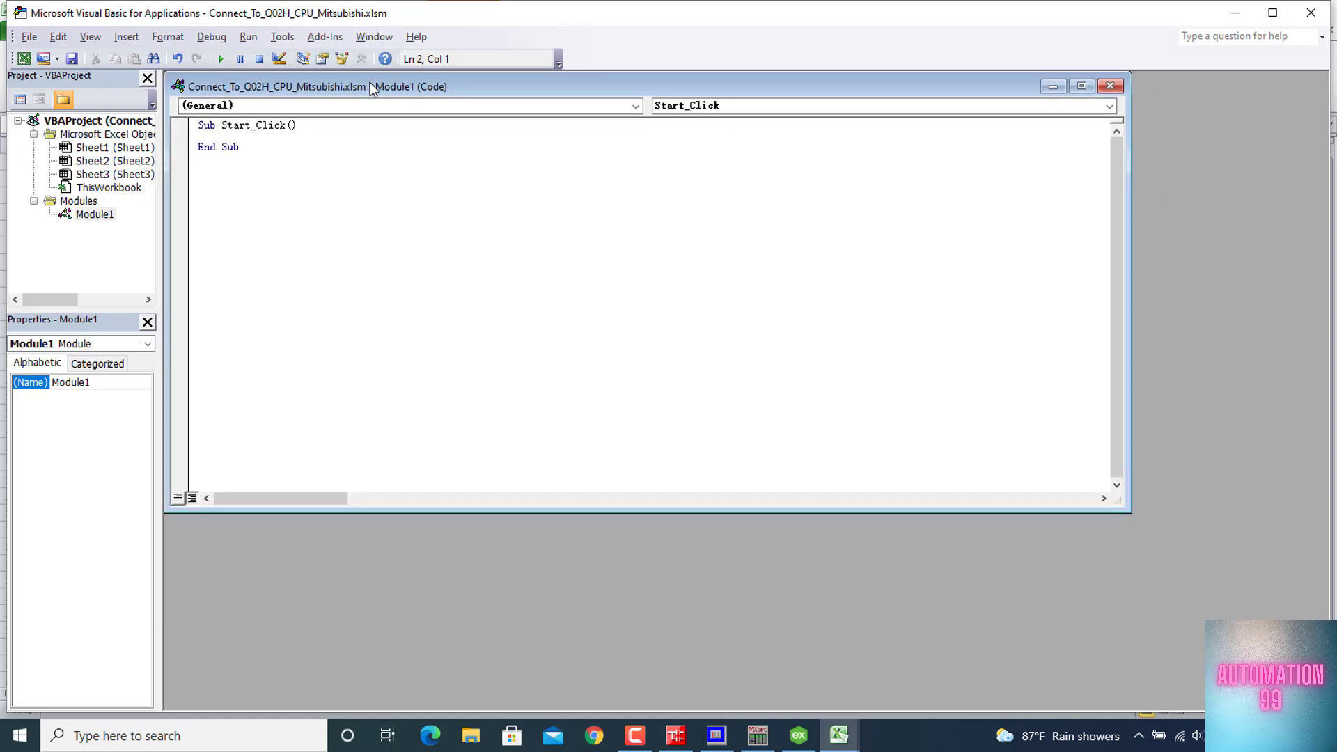
{"action": "left_click", "coordinate": [1272, 13]}
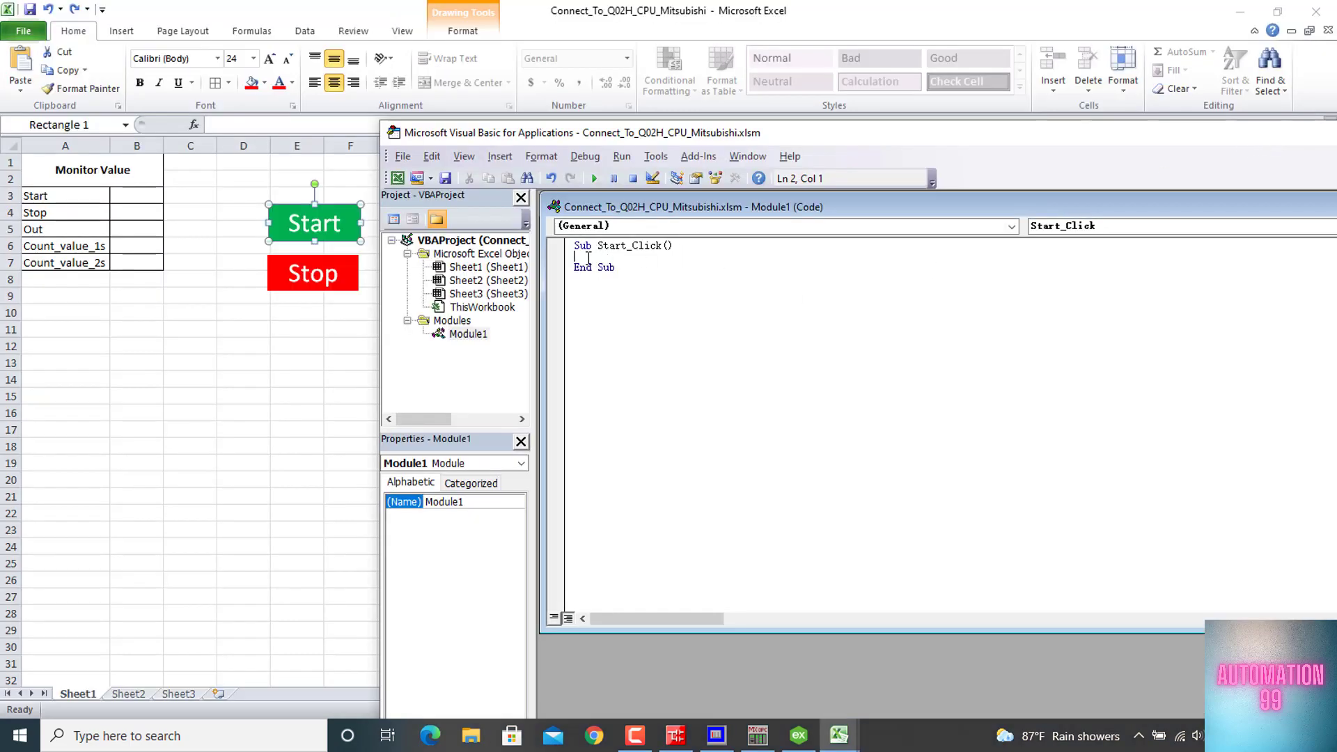
{"action": "left_click", "coordinate": [132, 196]}
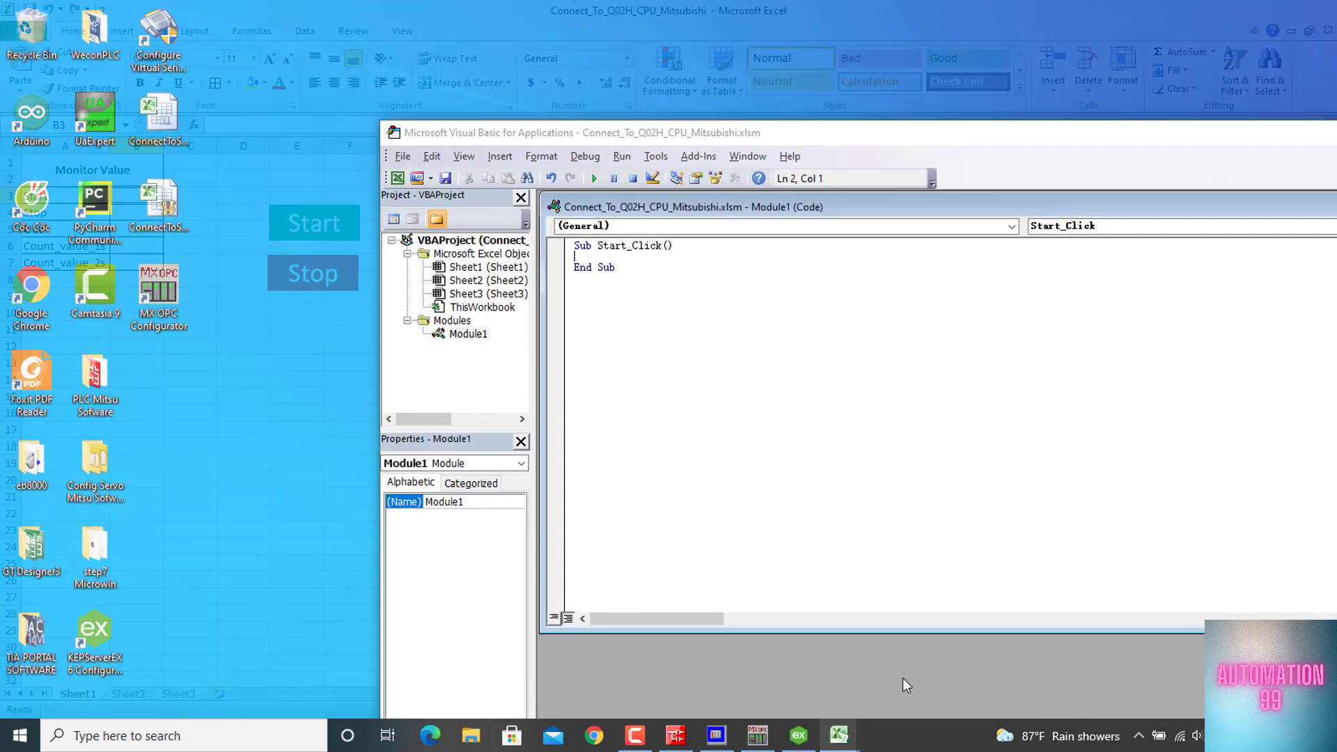
{"action": "left_click", "coordinate": [903, 678]}
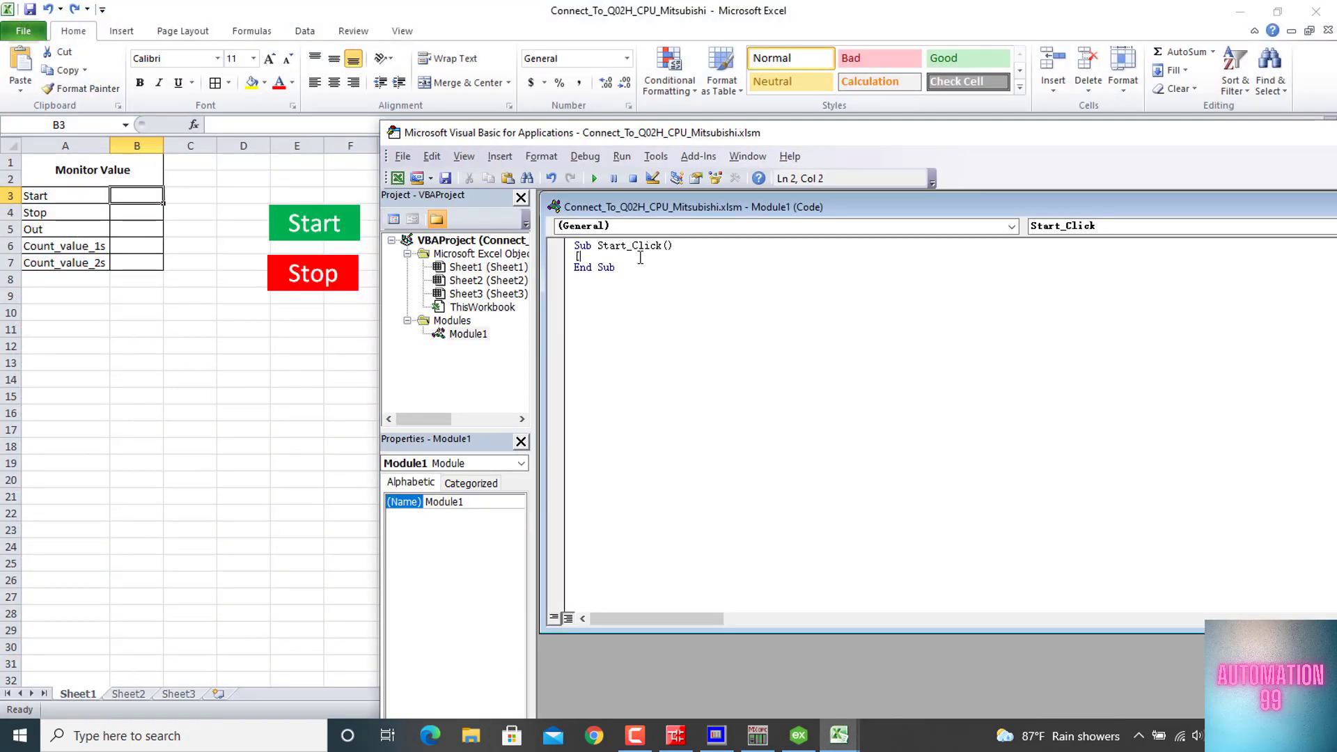
{"action": "key", "text": "Return"}
Duplicate the whole Start_Click procedure directly below the original in Module1
{"action": "left_click_drag", "start_coordinate": [627, 280], "coordinate": [572, 249]}
{"action": "left_click", "coordinate": [618, 277]}
{"action": "key", "text": "Return"}
{"action": "key", "text": "ctrl+v"}
Rename the copied procedure to Stop_Click, make it set B3 to 0 and B4 to 1, and close the code editor
{"action": "left_click", "coordinate": [627, 289]}
{"action": "key", "text": "BackSpace"}
{"action": "key", "text": "BackSpace"}
{"action": "key", "text": "BackSpace"}
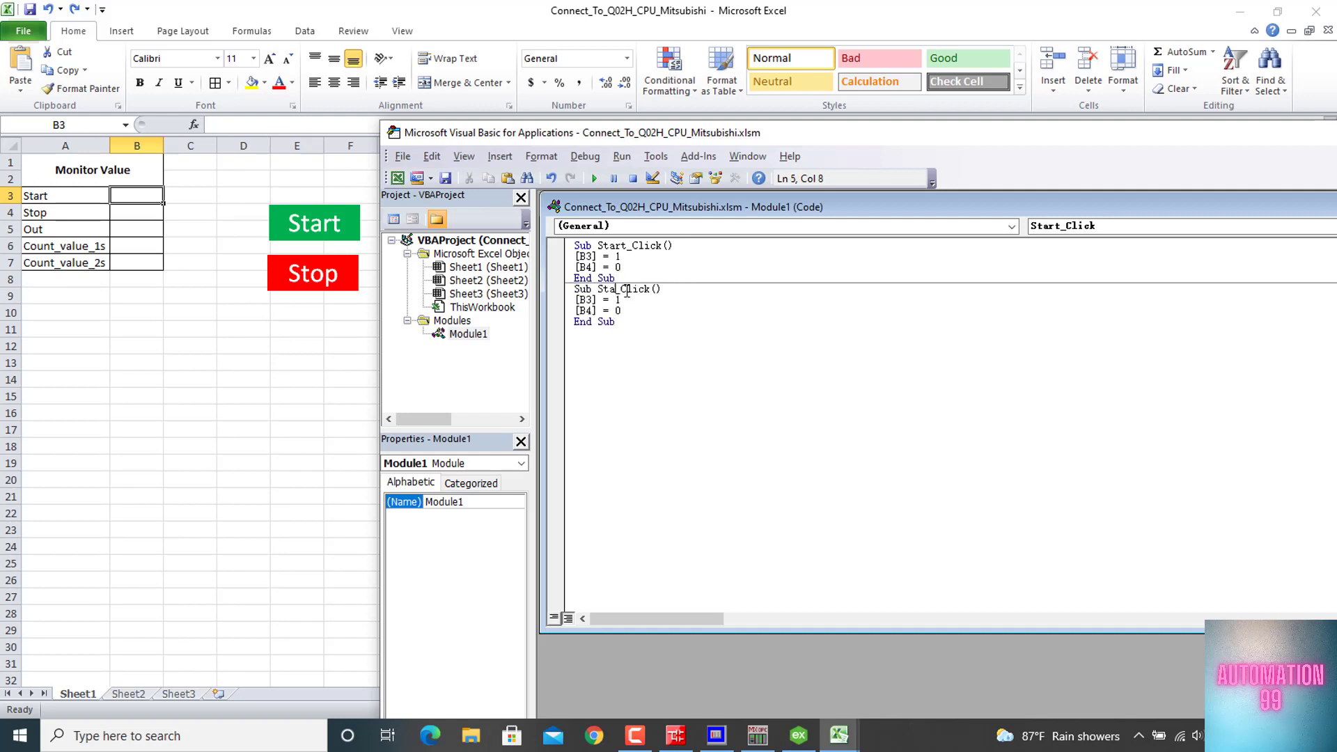
{"action": "type", "text": "op"}
{"action": "key", "text": "BackSpace"}
{"action": "type", "text": "1"}
{"action": "left_click_drag", "start_coordinate": [838, 129], "coordinate": [425, 117]}
{"action": "left_click", "coordinate": [322, 159]}
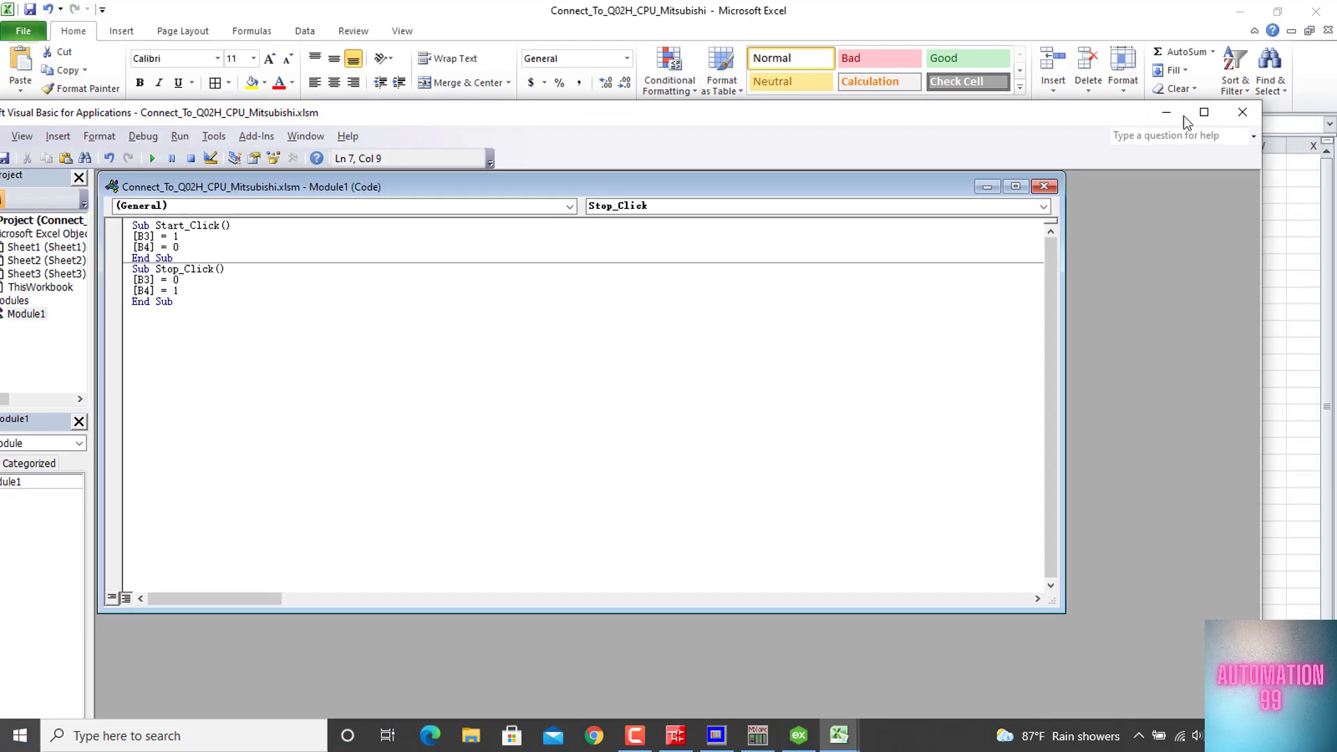
{"action": "left_click", "coordinate": [1231, 114]}
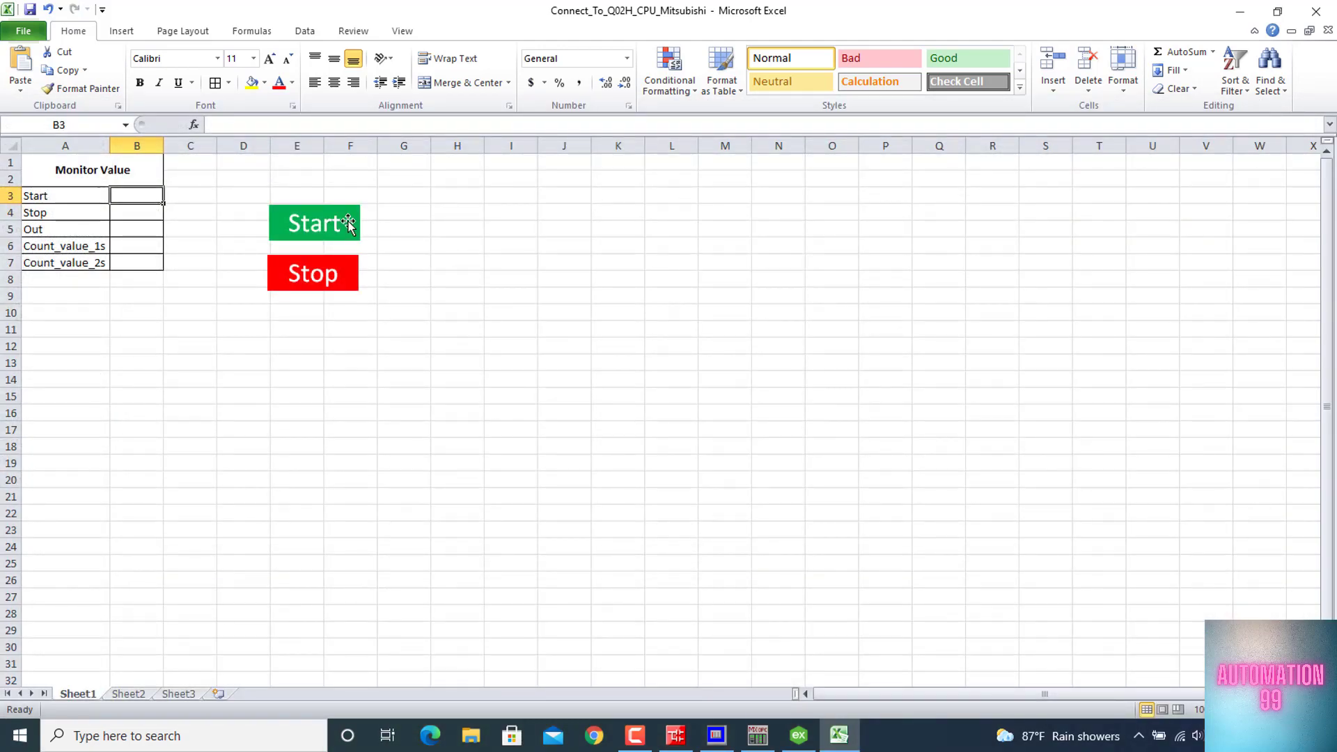
Assign the Start_Click macro to the green Start rectangle
{"action": "right_click", "coordinate": [348, 224]}
{"action": "left_click", "coordinate": [446, 429]}
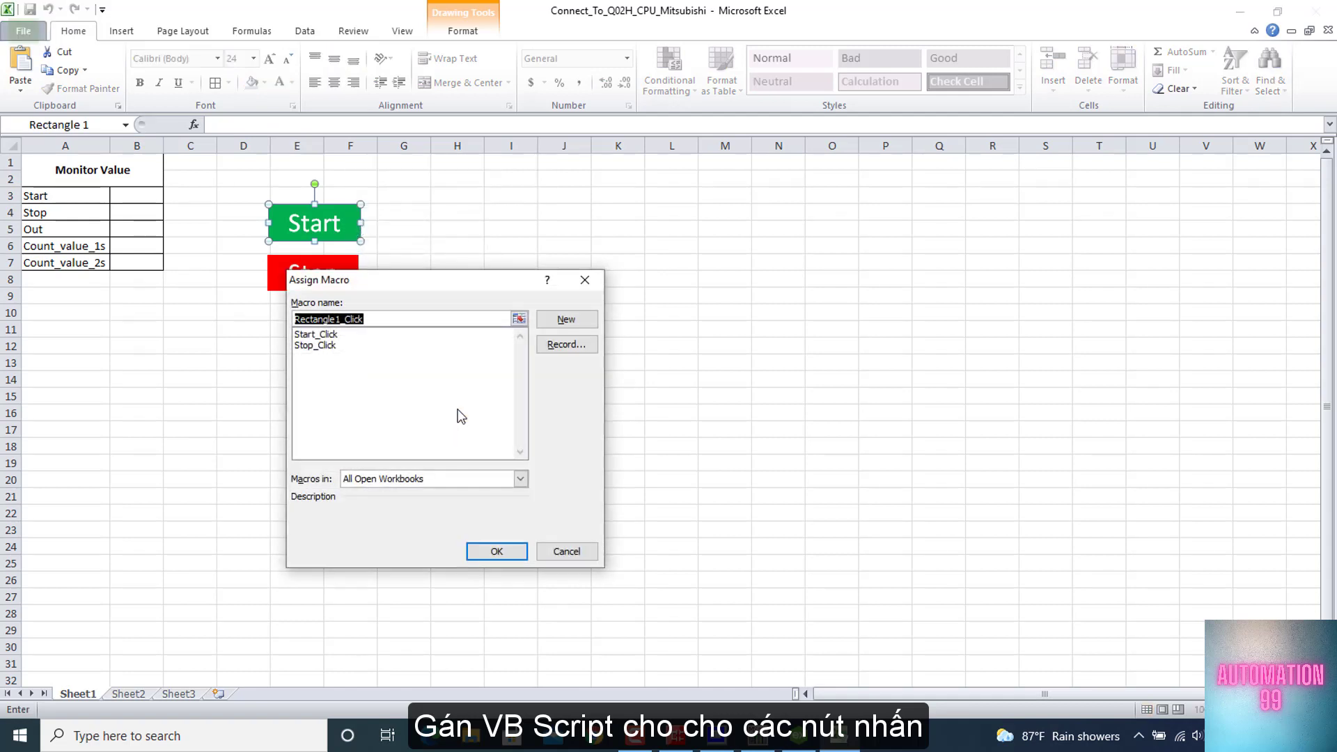
{"action": "left_click", "coordinate": [327, 335]}
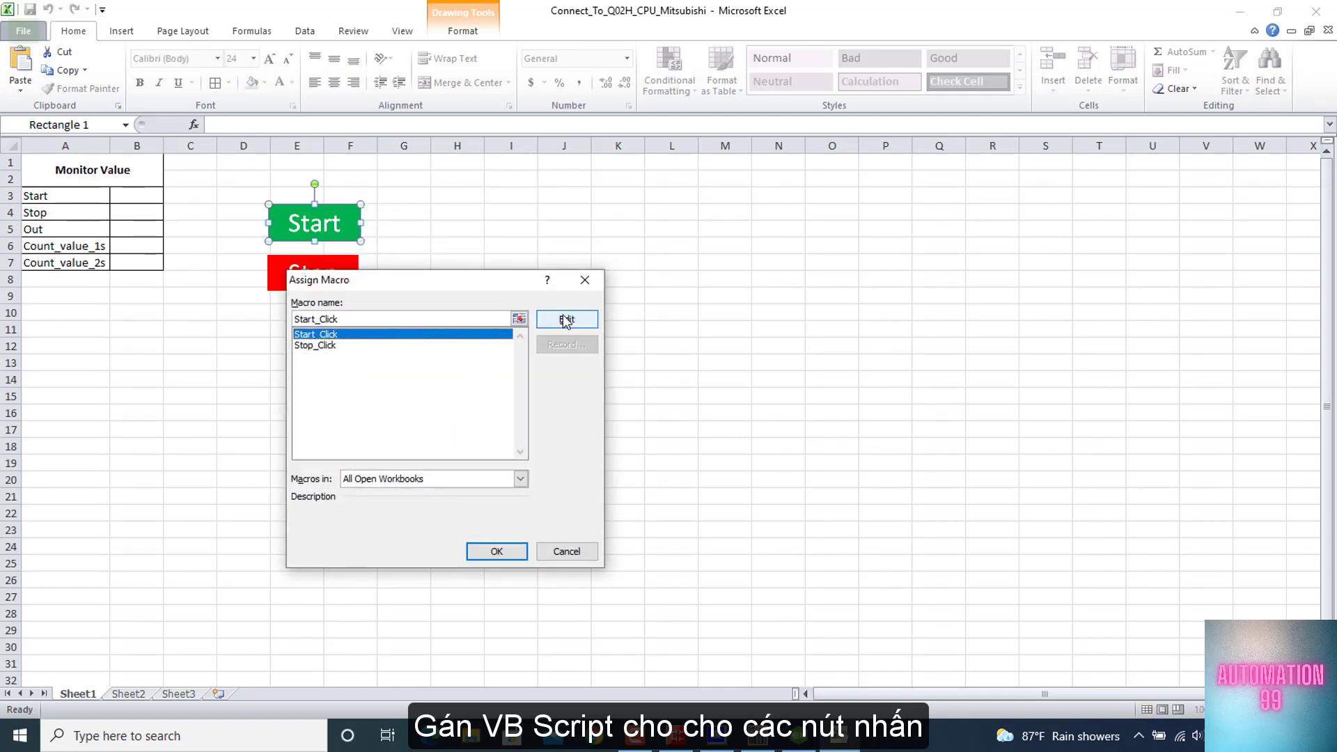
{"action": "left_click", "coordinate": [513, 552]}
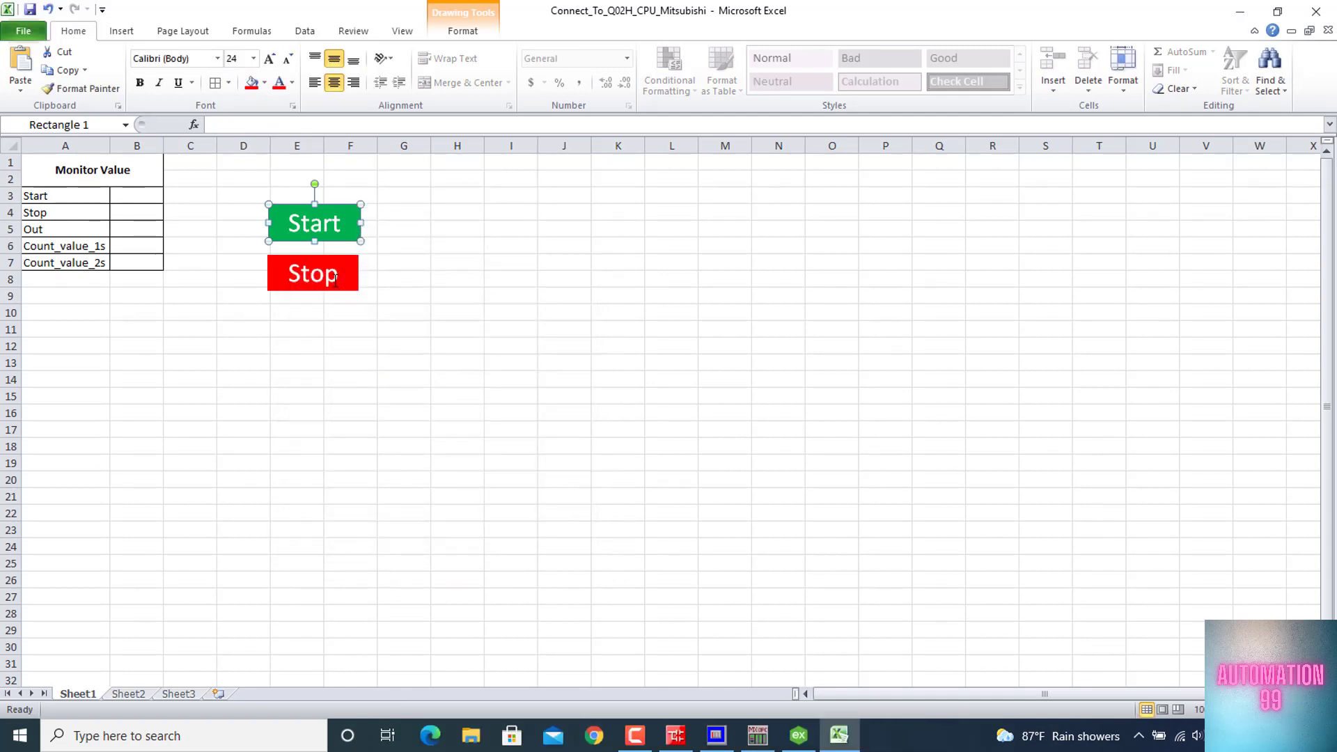
Assign the Stop_Click macro to the red Stop rectangle and deselect the shape
{"action": "right_click", "coordinate": [343, 276]}
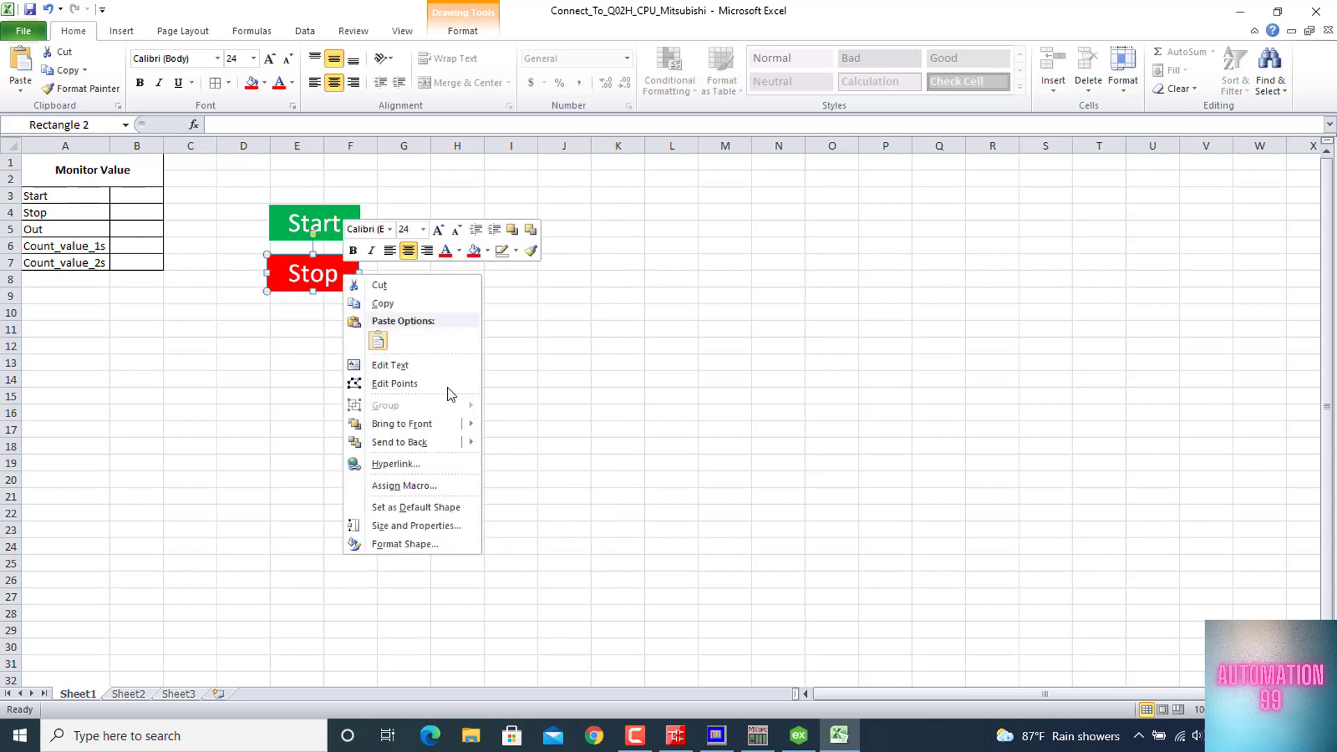
{"action": "left_click", "coordinate": [445, 487]}
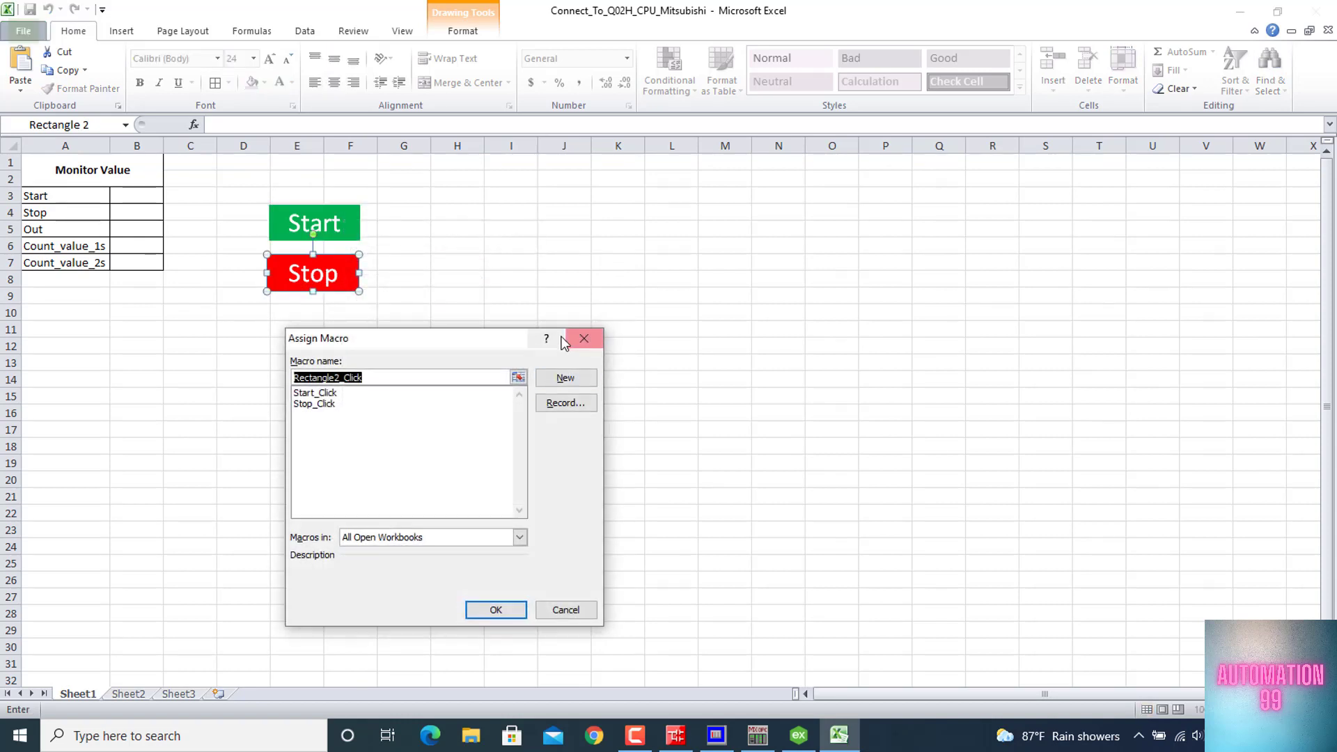
{"action": "left_click", "coordinate": [320, 404]}
{"action": "left_click", "coordinate": [495, 610]}
{"action": "left_click", "coordinate": [456, 228]}
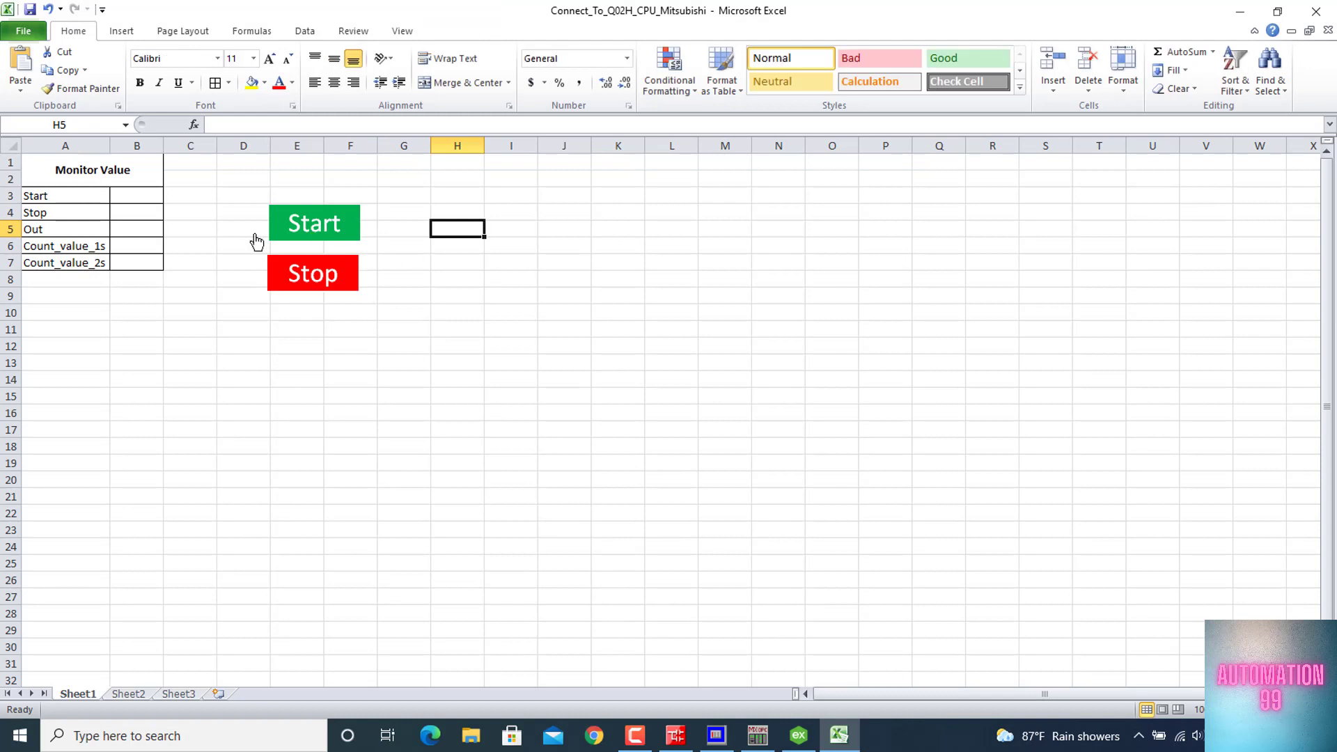
Test the Start and Stop buttons by running their macros, finishing with Stop
{"action": "left_click", "coordinate": [287, 212]}
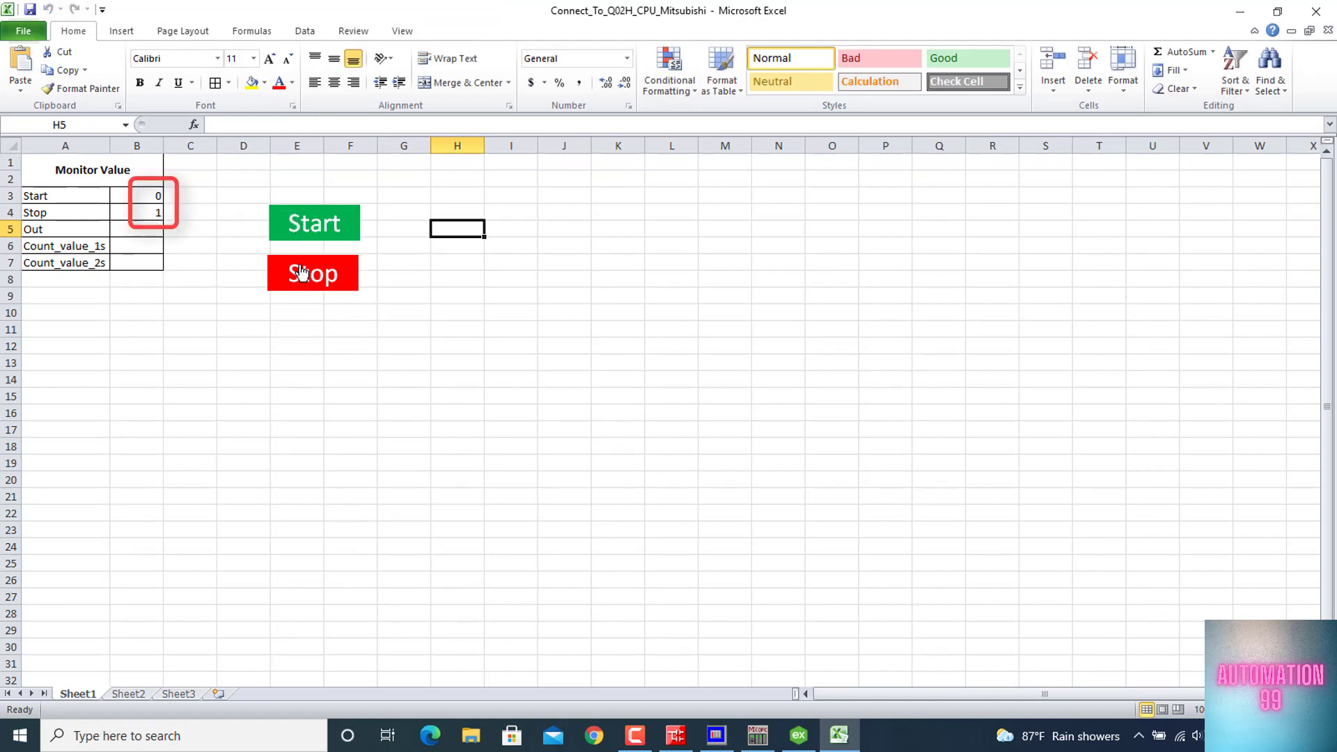
{"action": "left_click", "coordinate": [301, 233]}
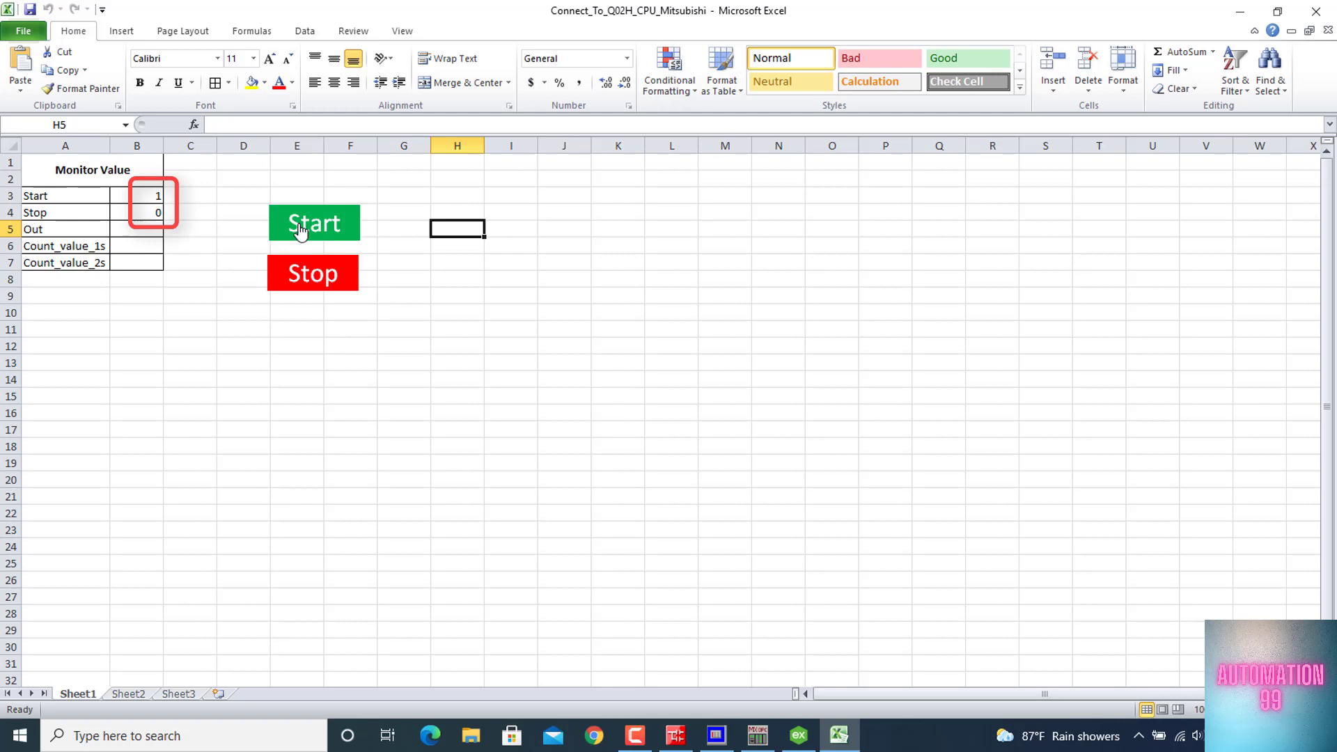
{"action": "left_click", "coordinate": [301, 280]}
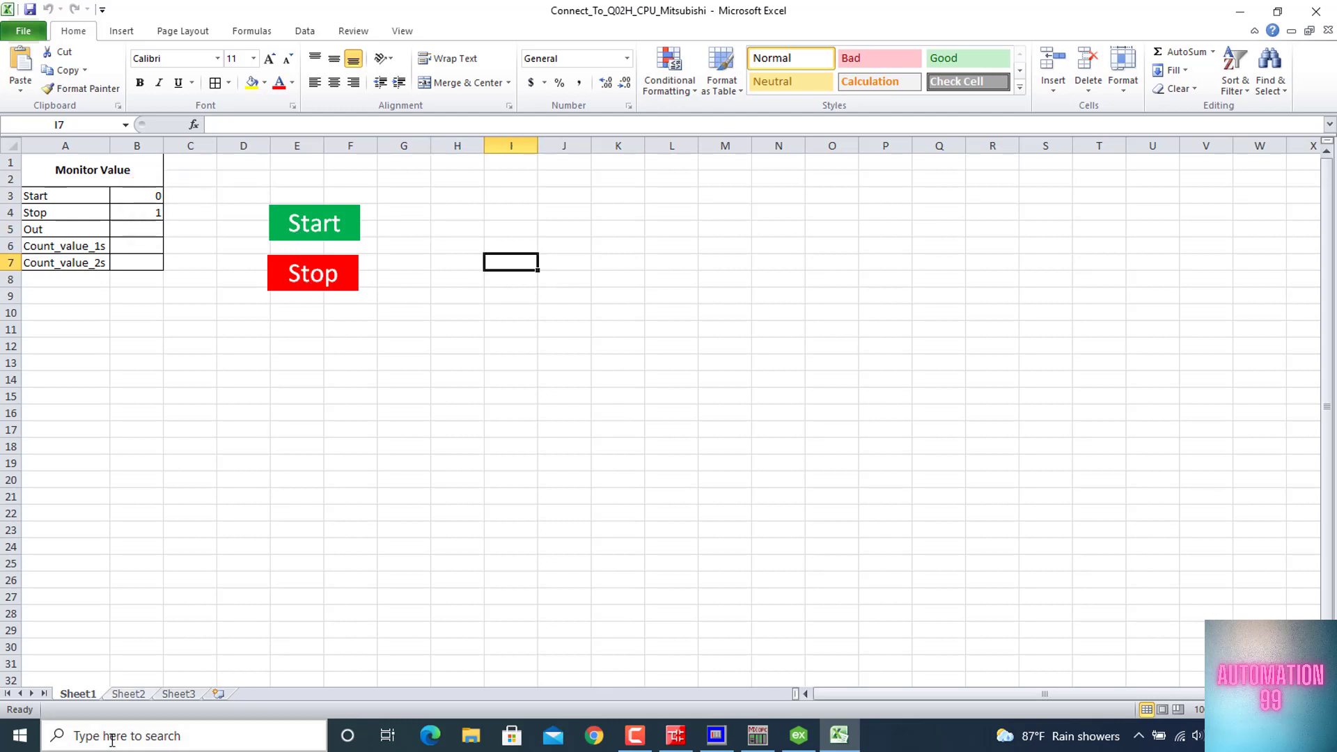
Rename the worksheet Sheet1 to Data
{"action": "right_click", "coordinate": [87, 693]}
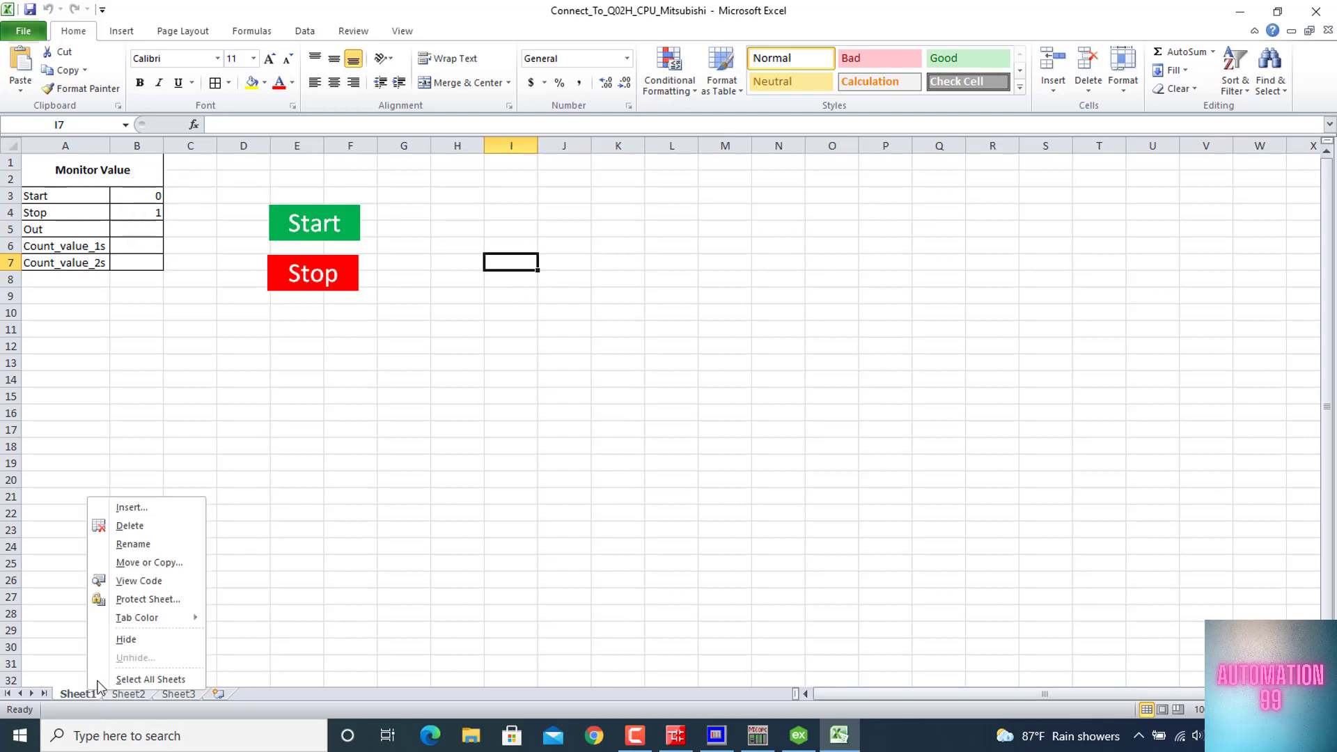
{"action": "left_click", "coordinate": [154, 544]}
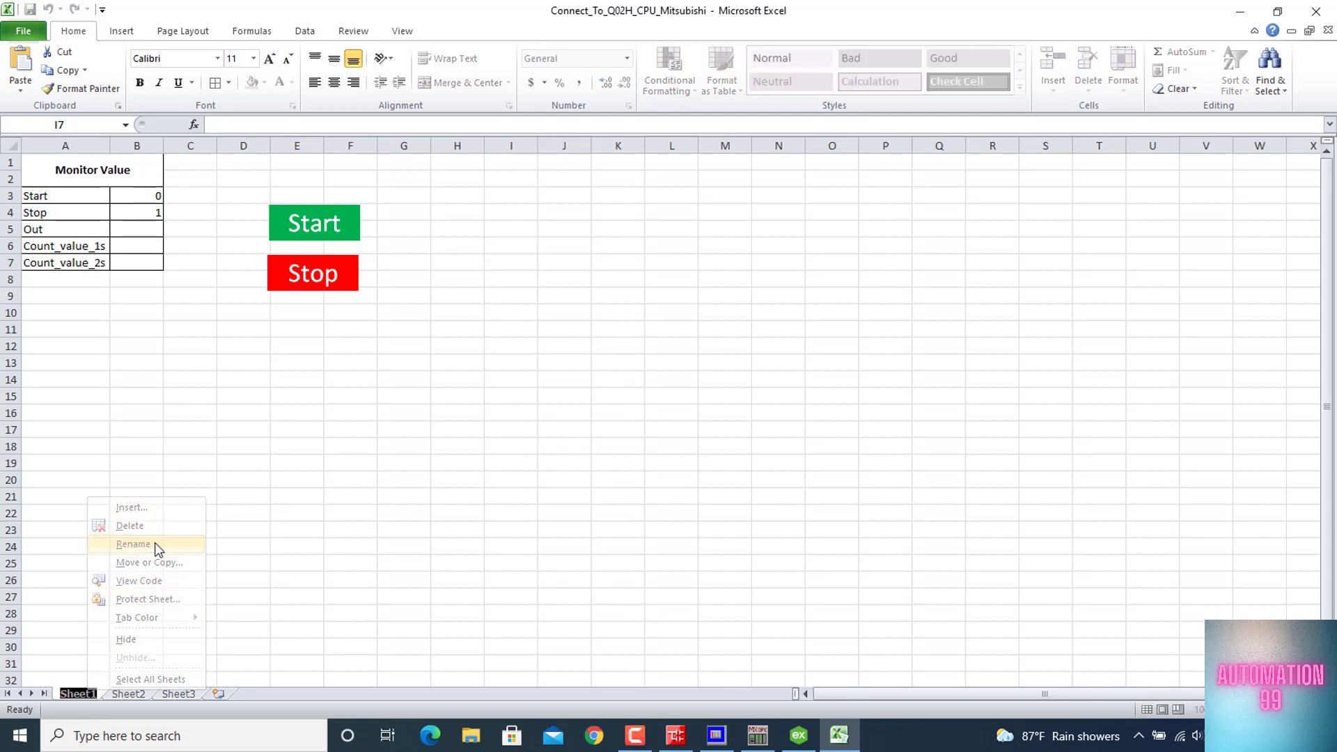
{"action": "type", "text": "d"}
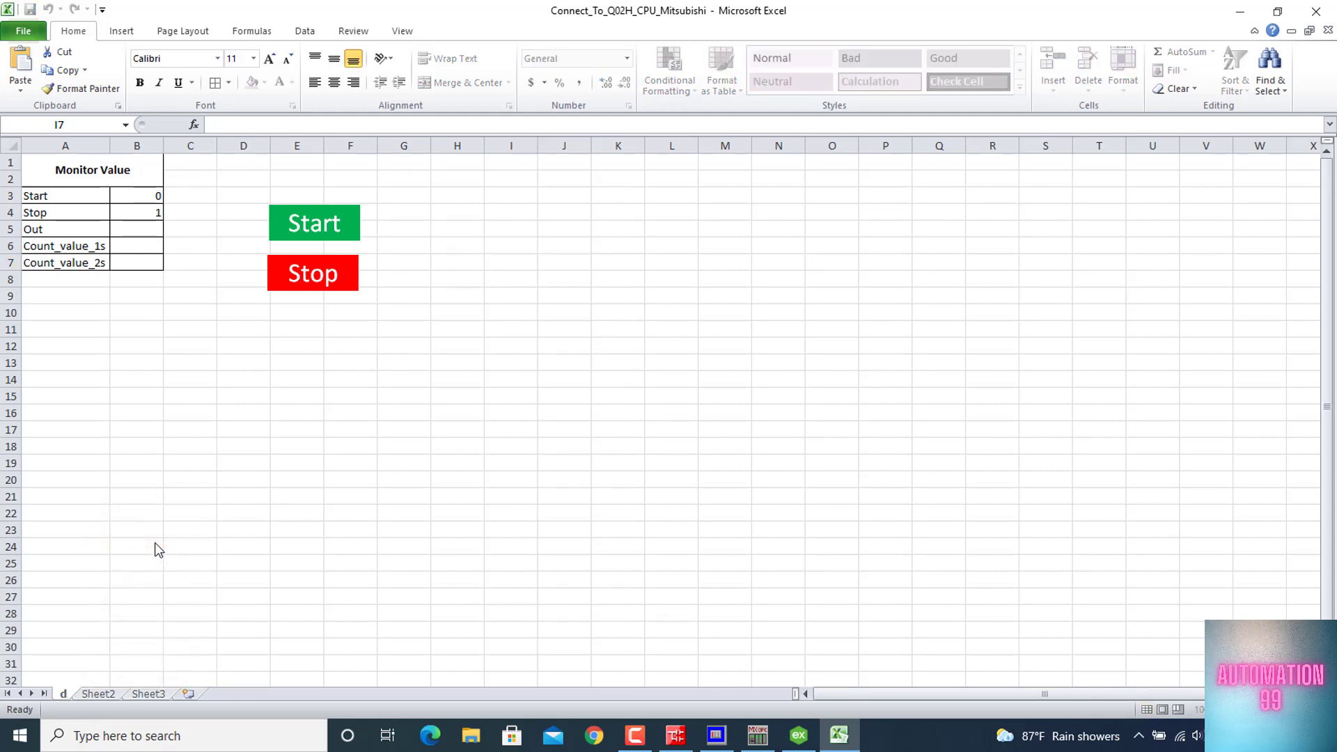
{"action": "key", "text": "BackSpace"}
{"action": "type", "text": "Data"}
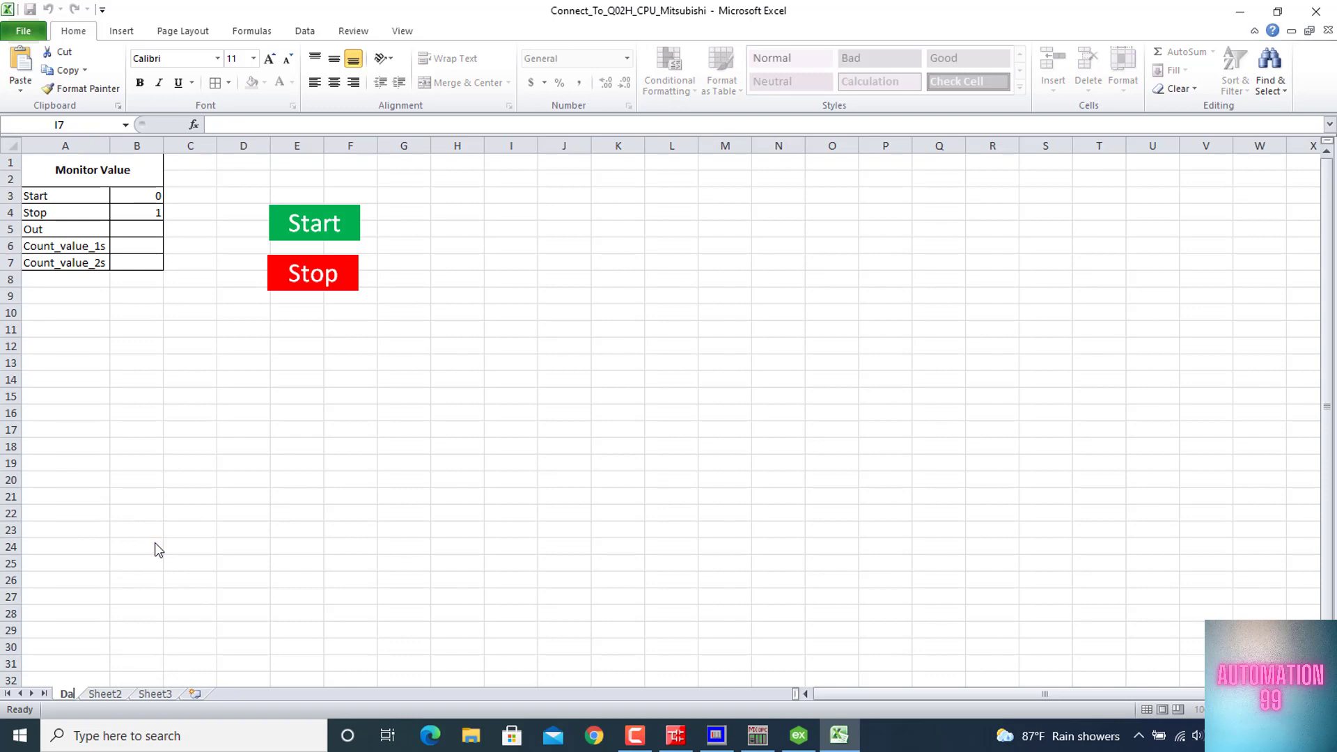
{"action": "key", "text": "Return"}
{"action": "left_click", "coordinate": [350, 430]}
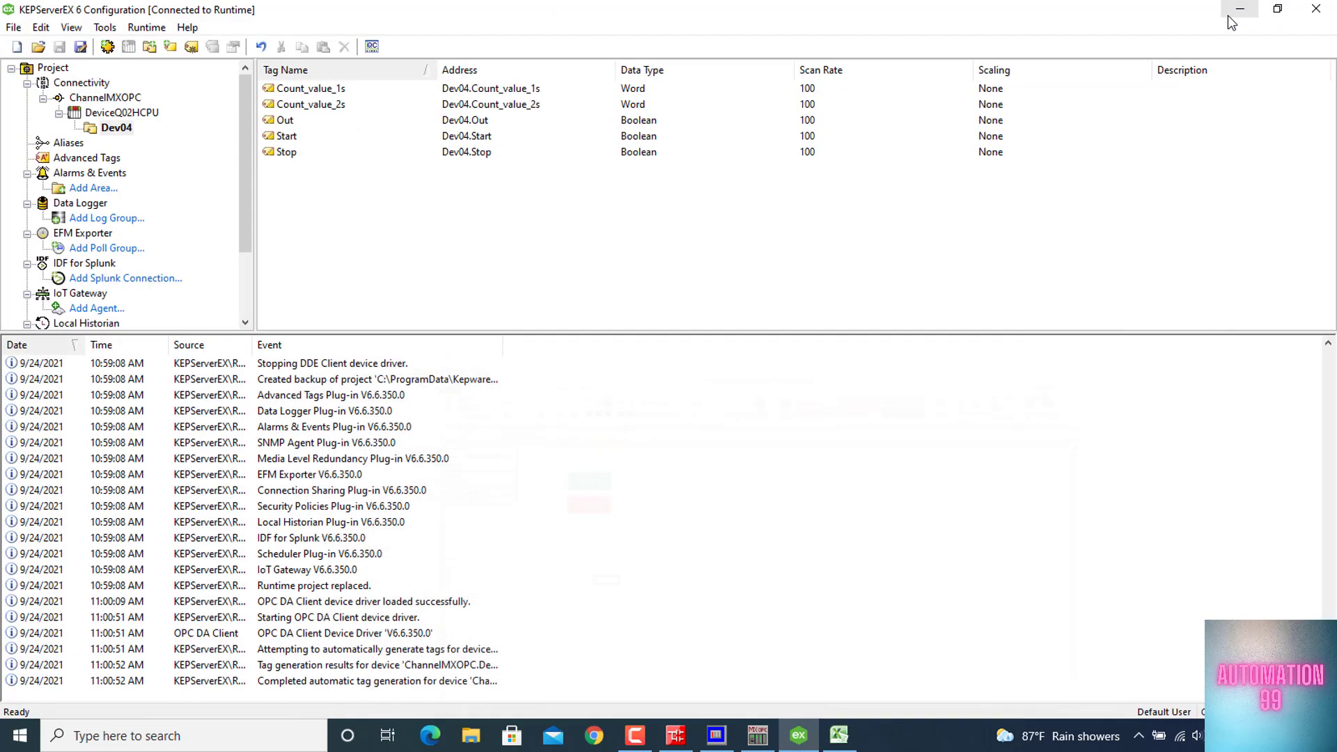
Switch to KEPServerEX and begin a new channel under Connectivity with DDE Client as the channel type
{"action": "left_click", "coordinate": [1239, 12]}
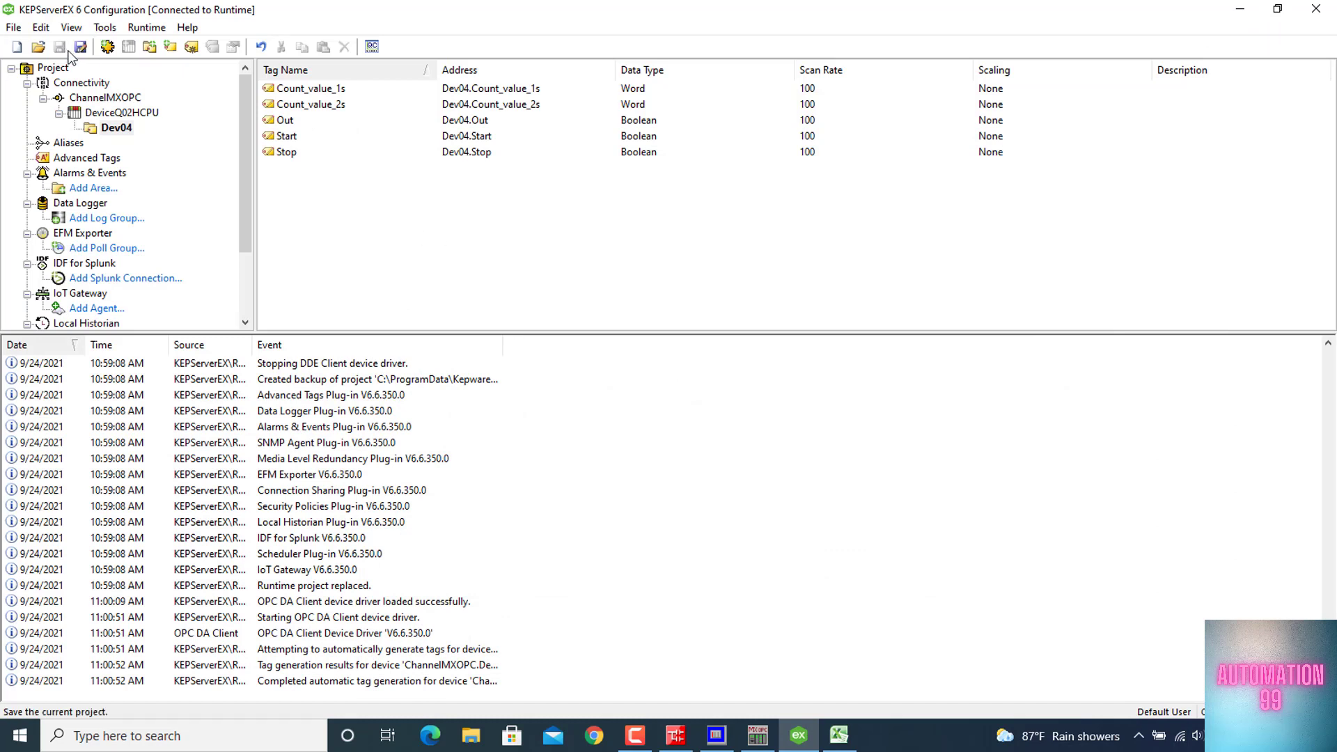
{"action": "right_click", "coordinate": [59, 83]}
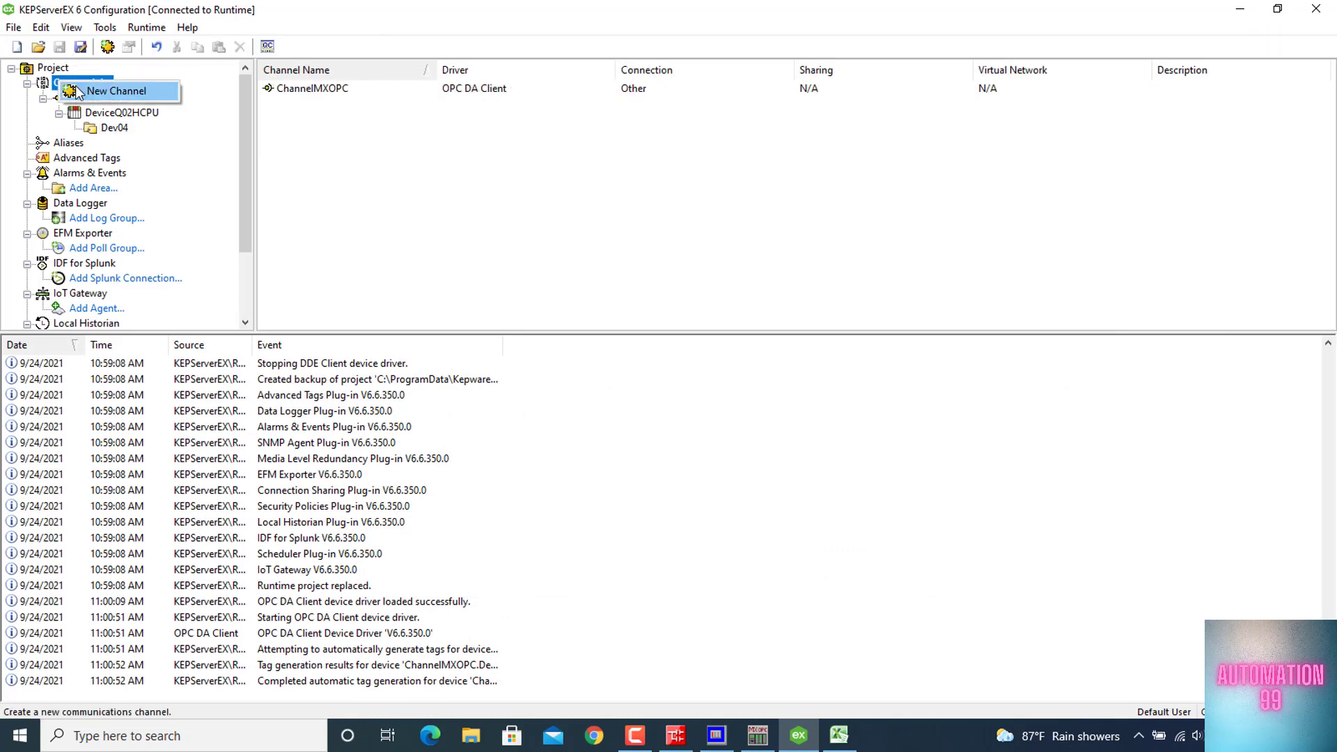
{"action": "left_click", "coordinate": [104, 92]}
{"action": "left_click", "coordinate": [580, 287]}
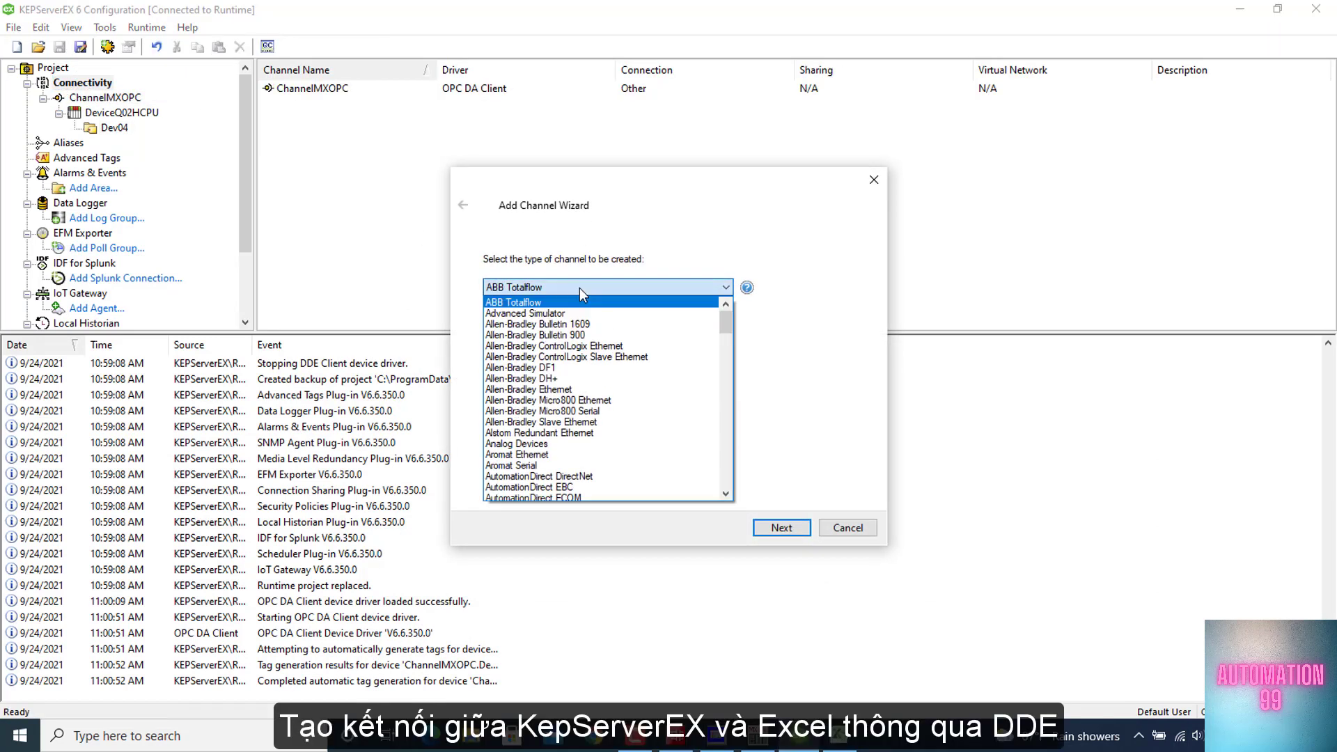
{"action": "key", "text": "d"}
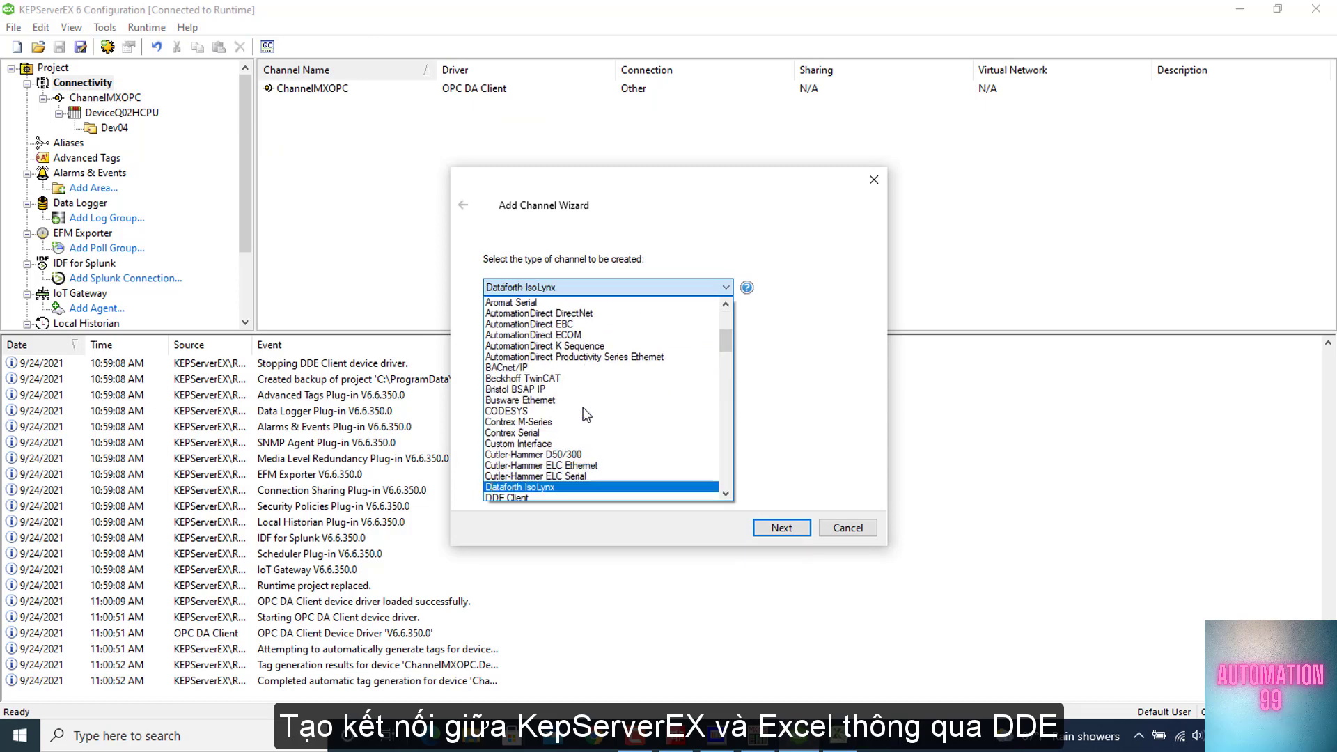
{"action": "scroll", "coordinate": [562, 481], "scroll_direction": "down", "scroll_amount": 6}
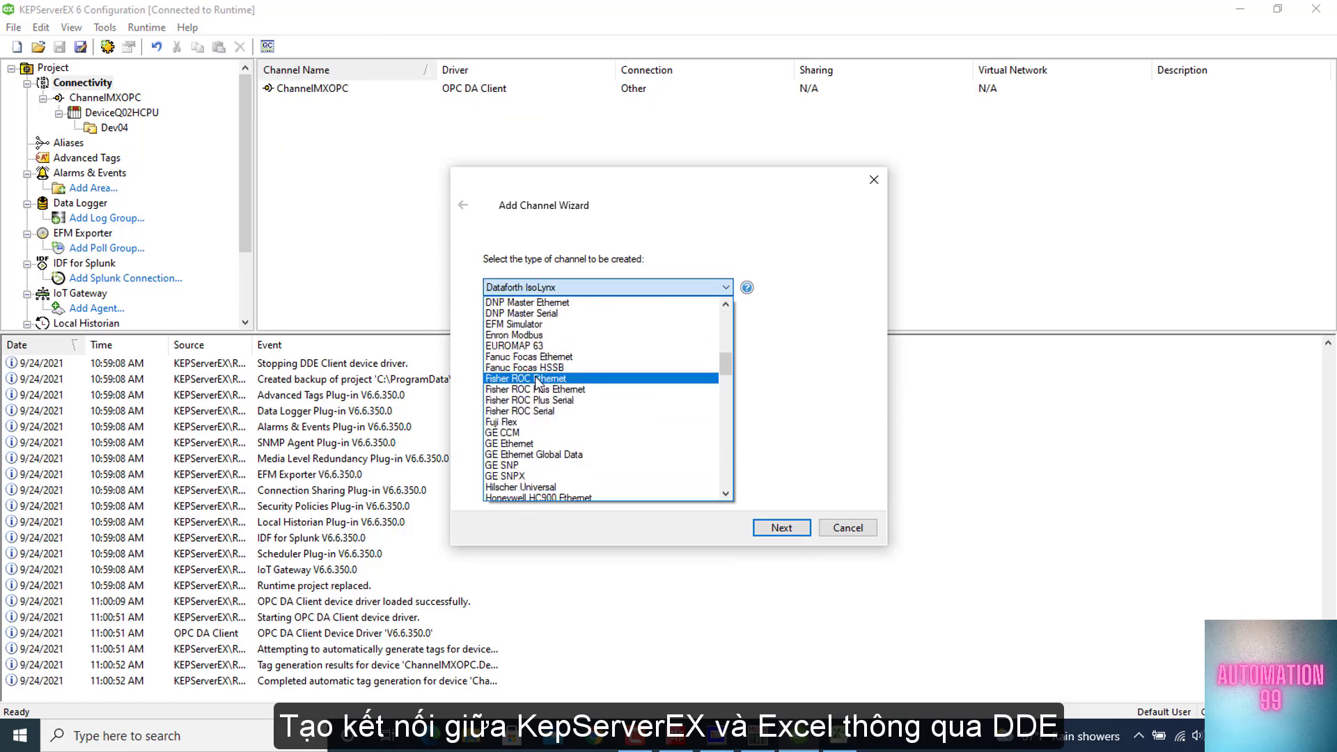
{"action": "scroll", "coordinate": [566, 359], "scroll_direction": "up", "scroll_amount": 4}
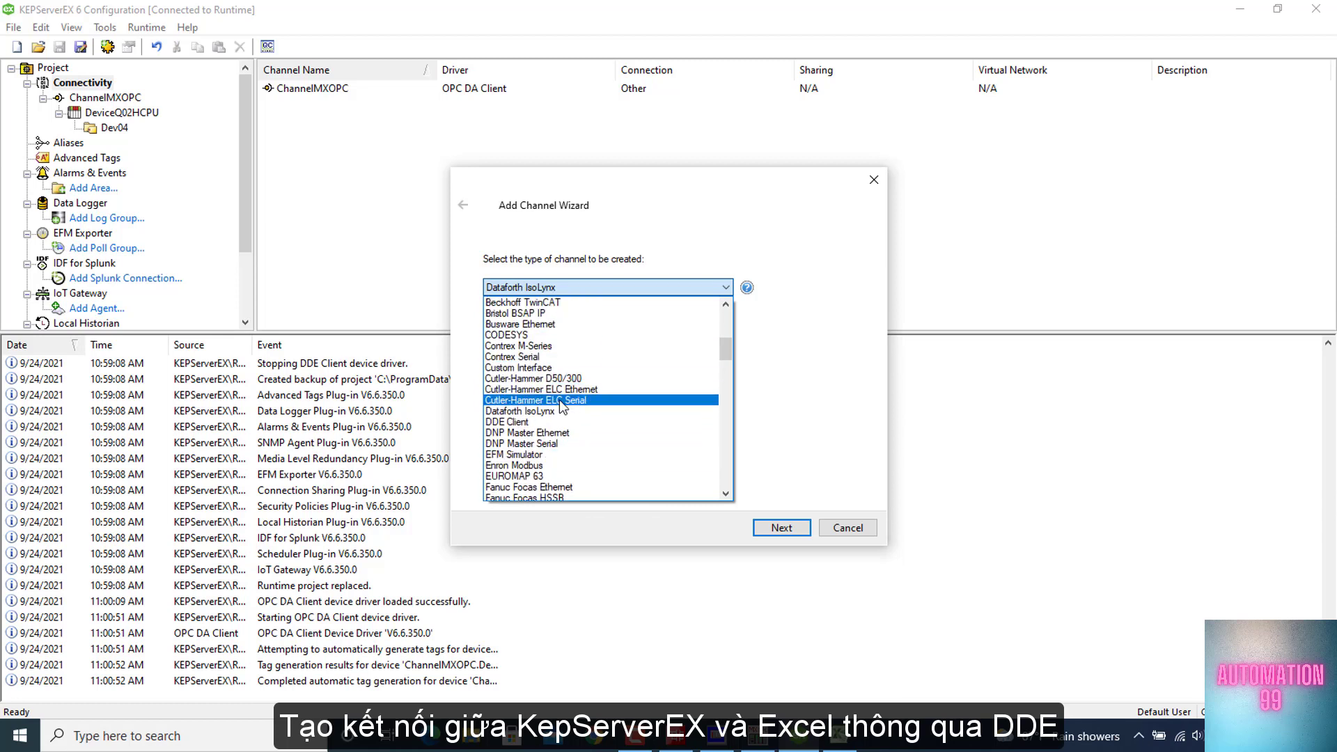
{"action": "left_click", "coordinate": [557, 423]}
{"action": "left_click", "coordinate": [782, 527]}
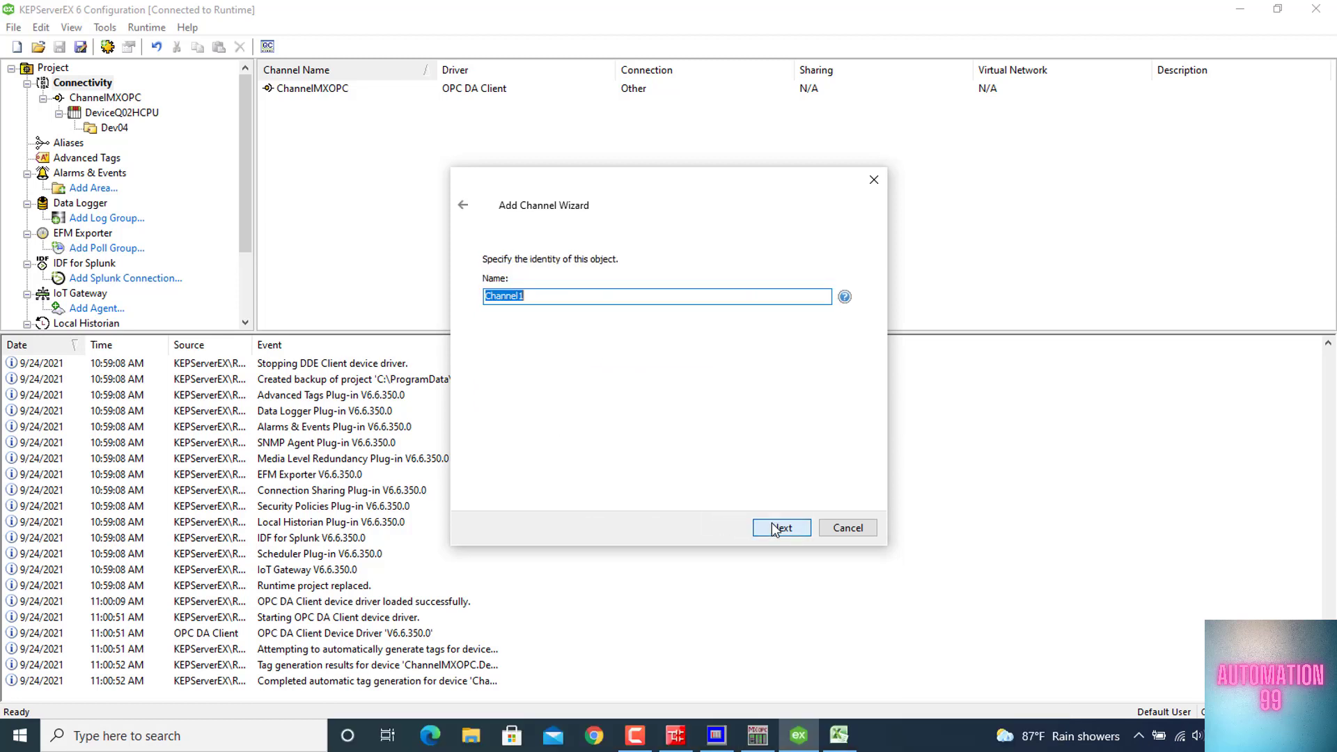
Name the new DDE Client channel ChannelDEE and finish creating it with the default settings
{"action": "key", "text": "End"}
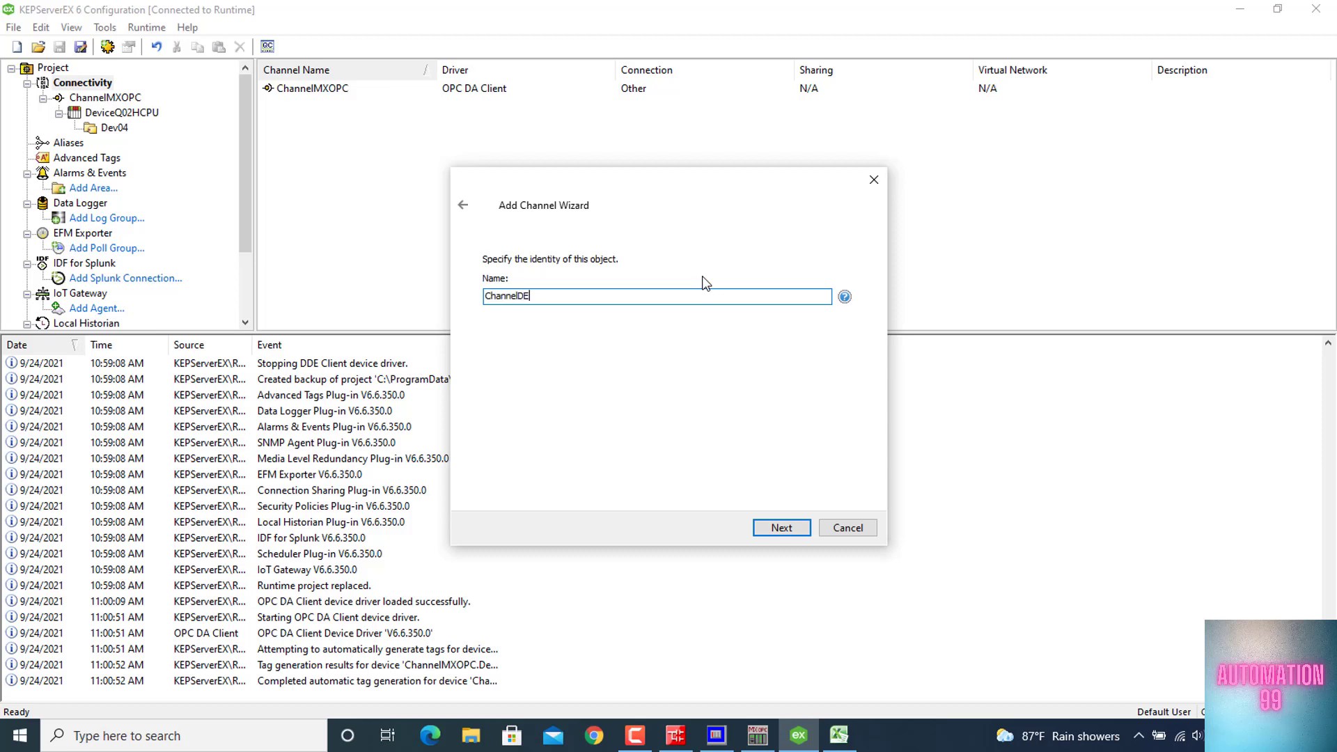
{"action": "type", "text": "DEE"}
{"action": "left_click", "coordinate": [785, 528]}
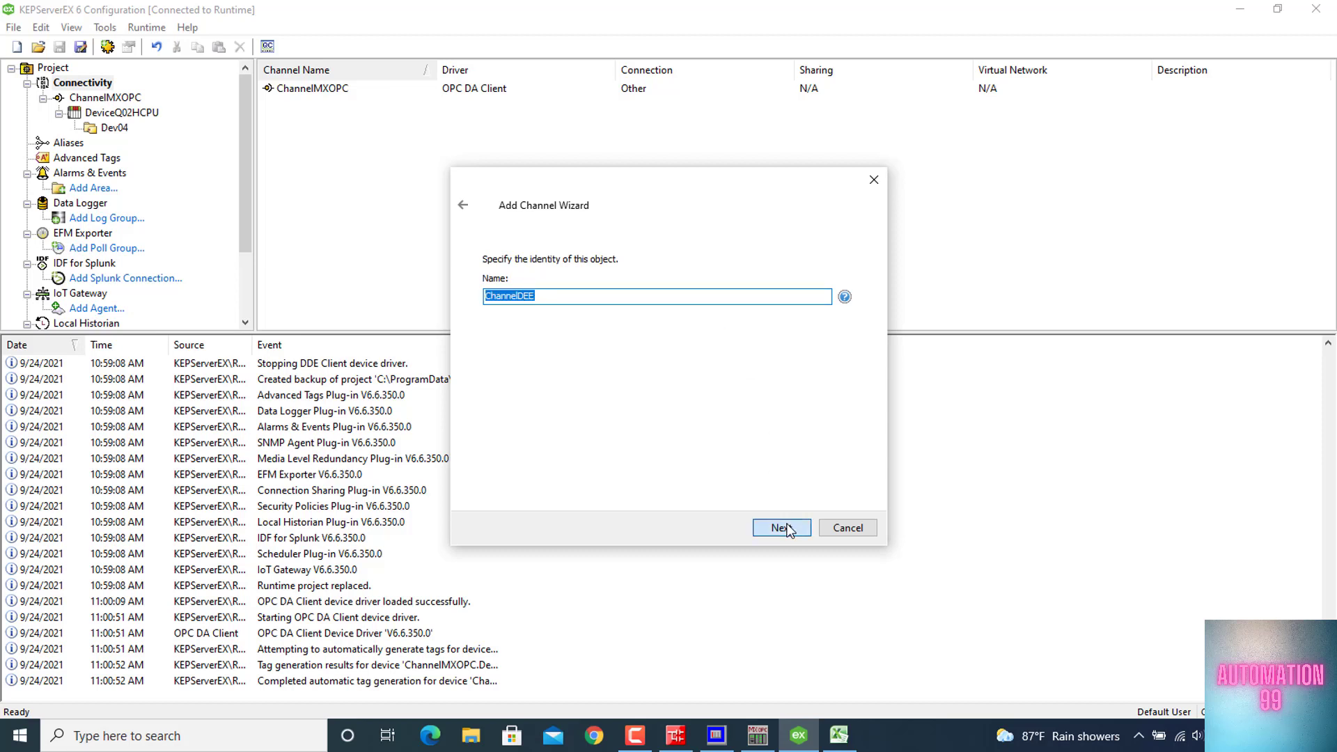
{"action": "left_click", "coordinate": [782, 527]}
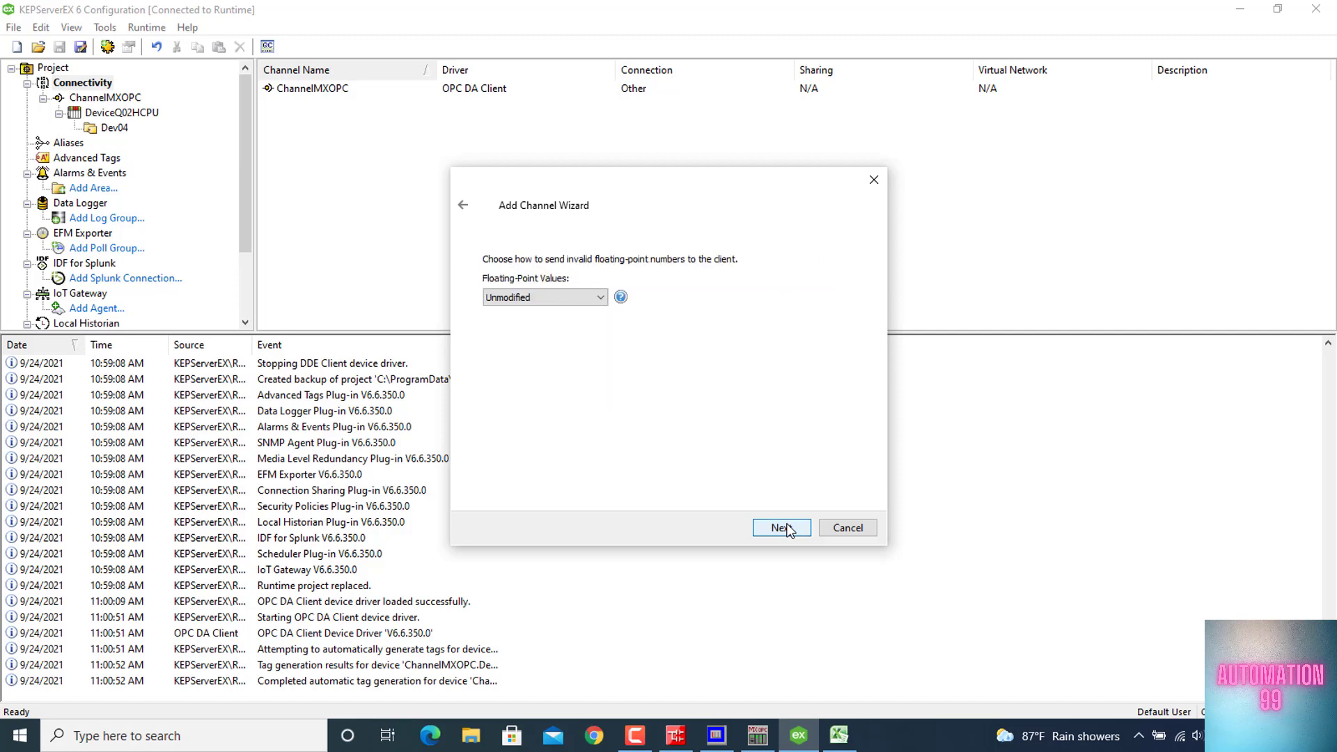
{"action": "left_click", "coordinate": [786, 528]}
{"action": "left_click", "coordinate": [787, 528]}
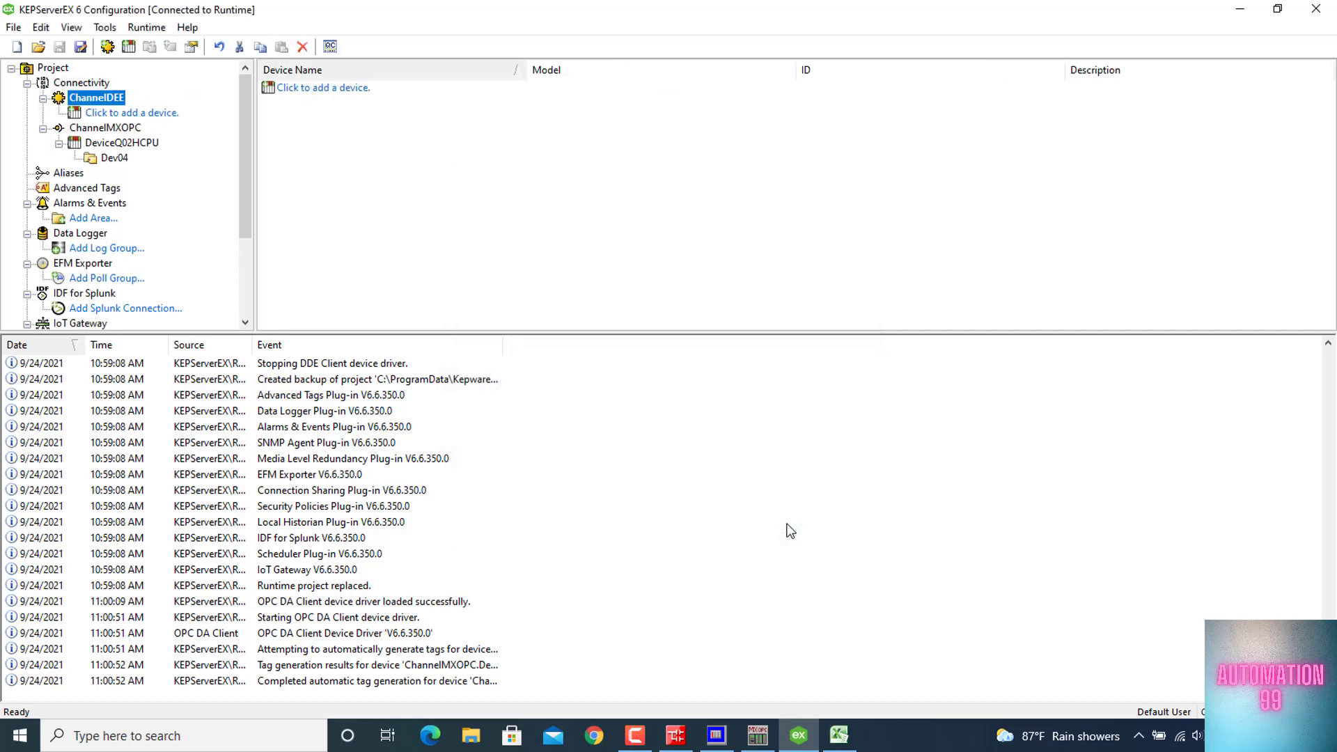
Add a device named DeviceExcel to ChannelDEE, keeping the default timing settings
{"action": "left_click", "coordinate": [165, 114]}
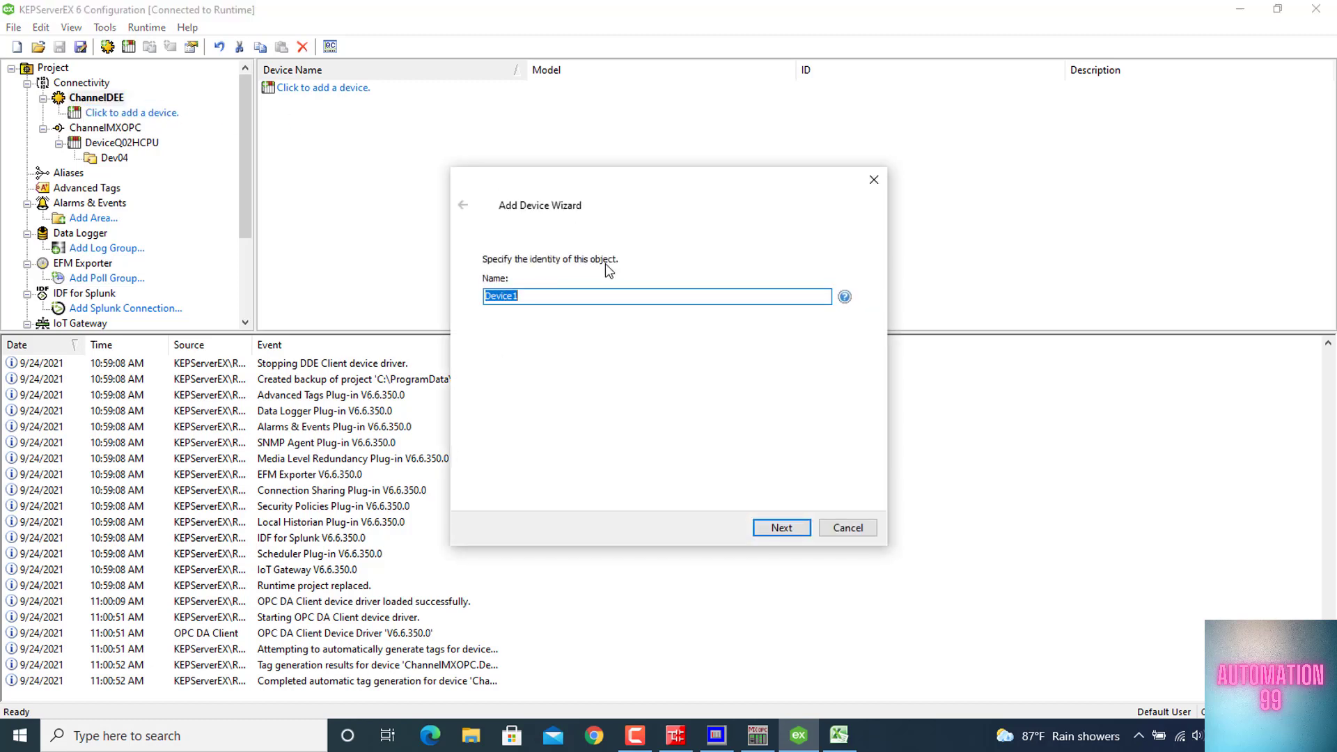
{"action": "key", "text": "End"}
{"action": "key", "text": "BackSpace"}
{"action": "type", "text": "Exce;"}
{"action": "key", "text": "BackSpace"}
{"action": "type", "text": "l"}
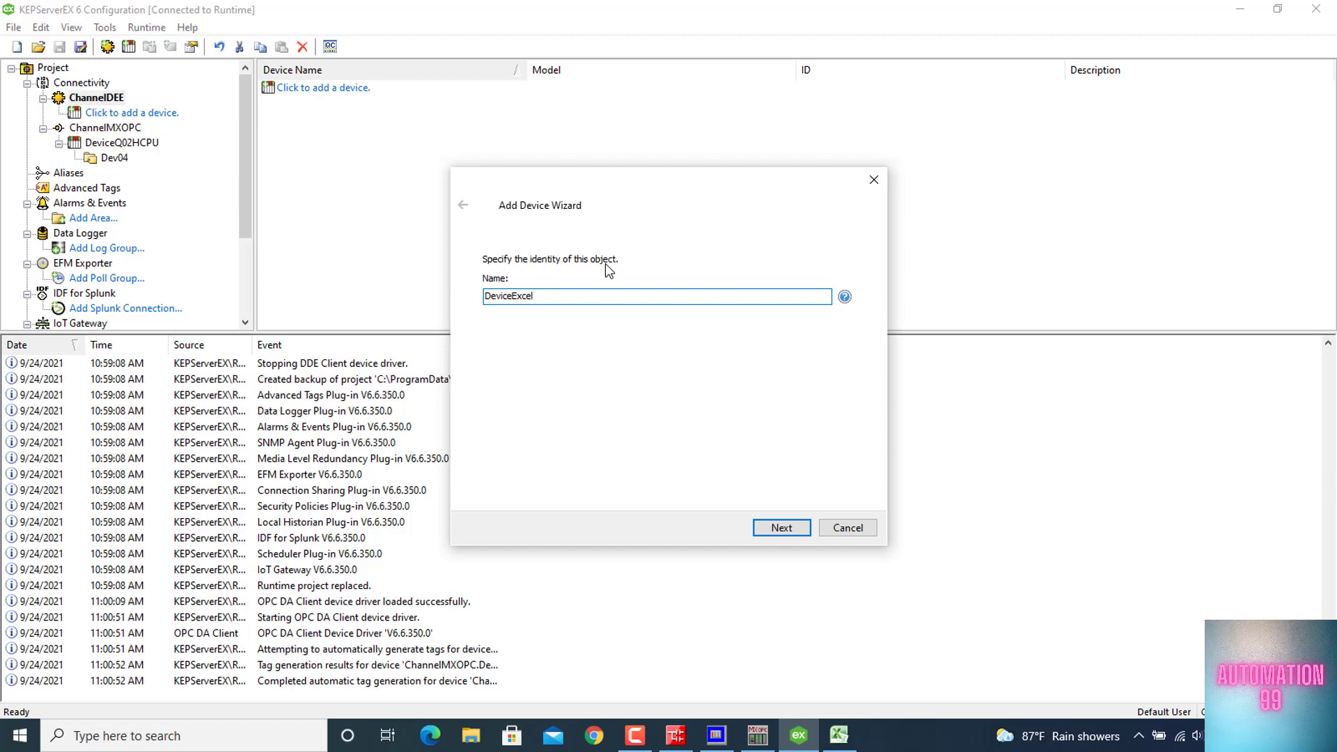
{"action": "left_click", "coordinate": [798, 533]}
{"action": "left_click", "coordinate": [799, 532]}
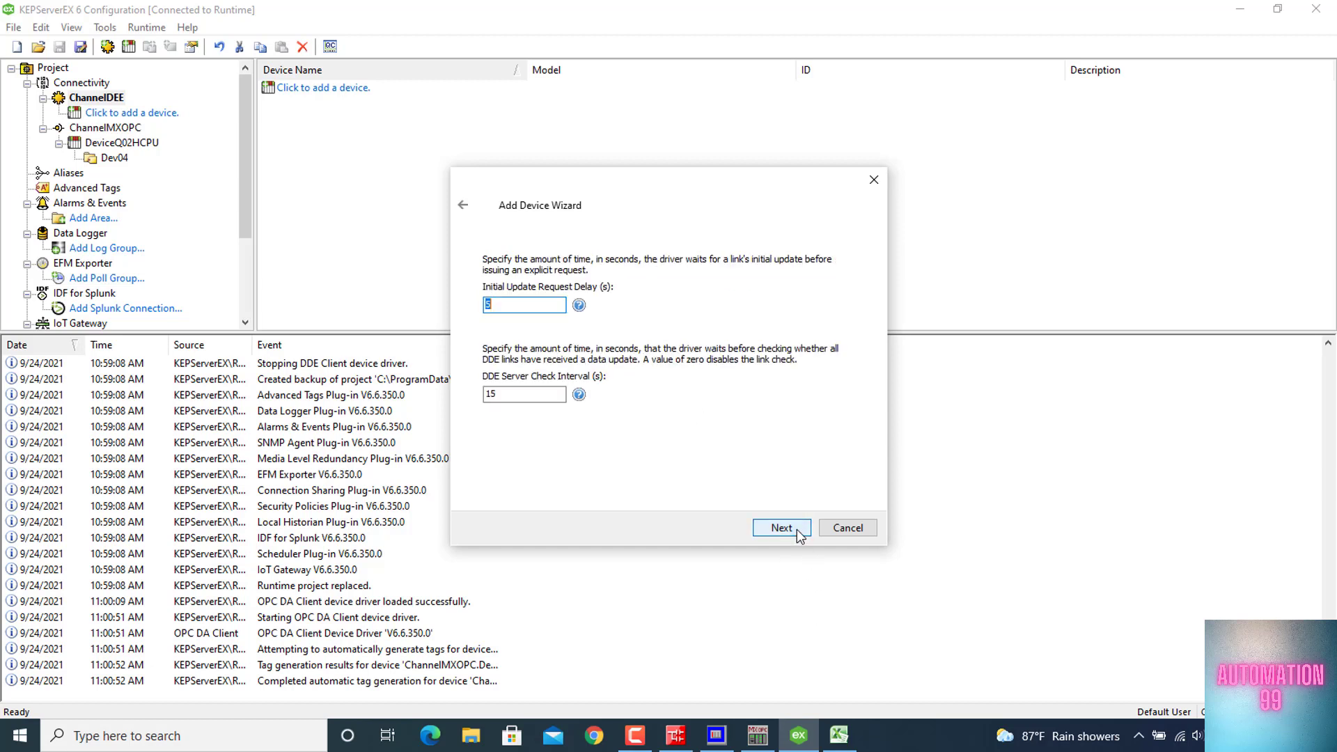
{"action": "left_click", "coordinate": [798, 533]}
{"action": "left_click", "coordinate": [798, 533]}
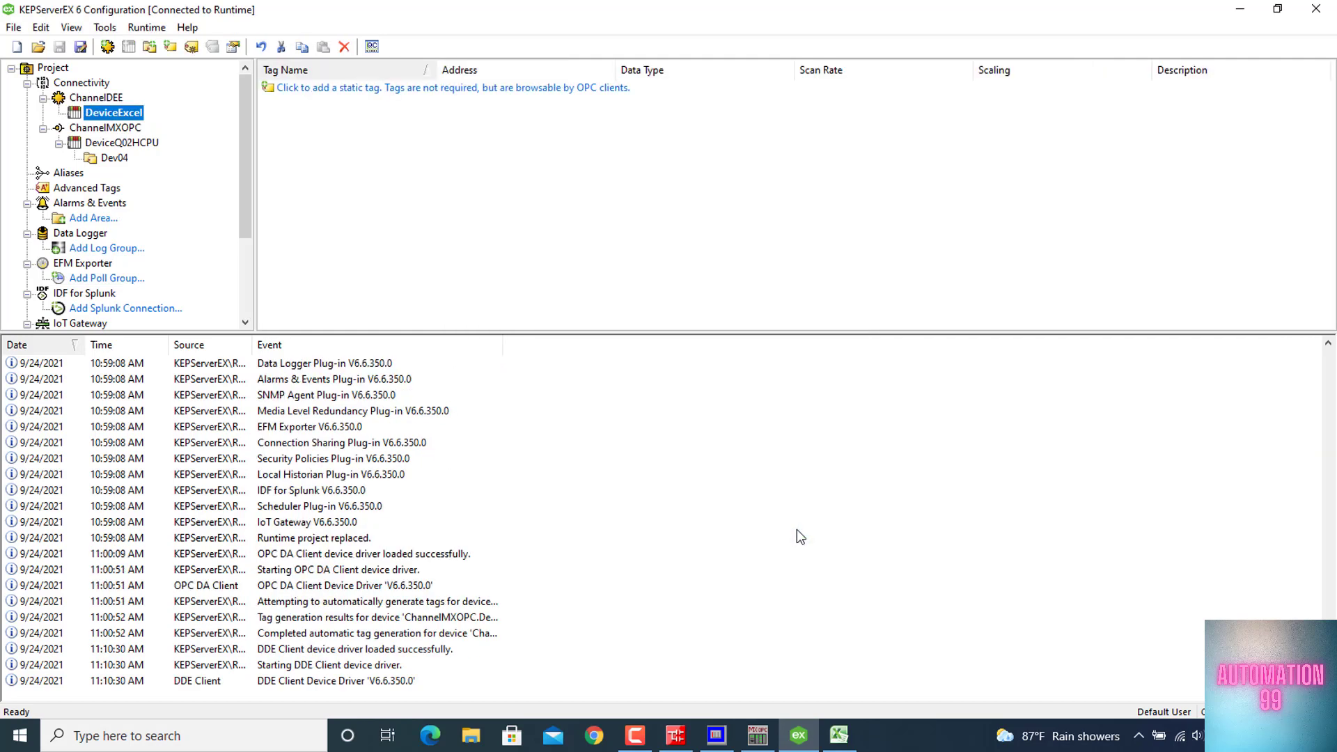
Begin a static tag named Start under DeviceExcel and copy the example address Excel|Sheet3!R1C1 from the driver's address help
{"action": "left_click", "coordinate": [459, 89]}
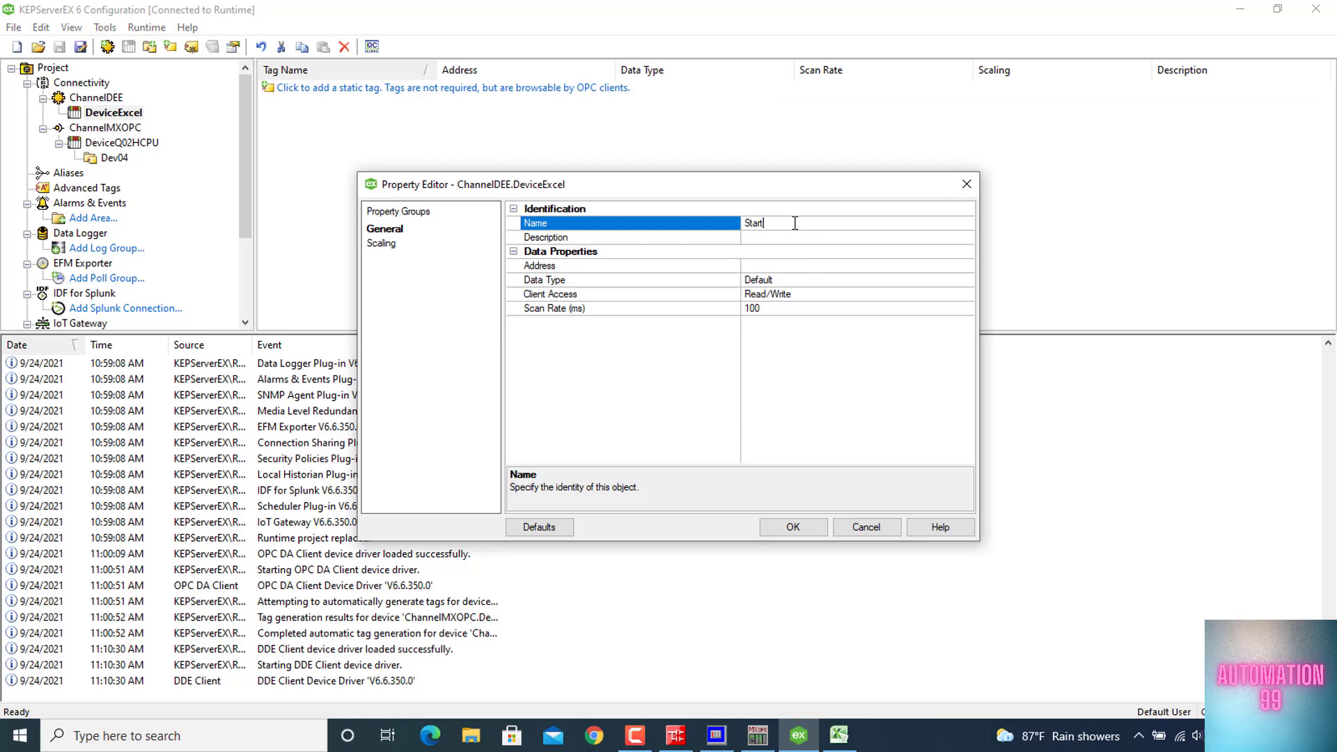
{"action": "left_click", "coordinate": [775, 271]}
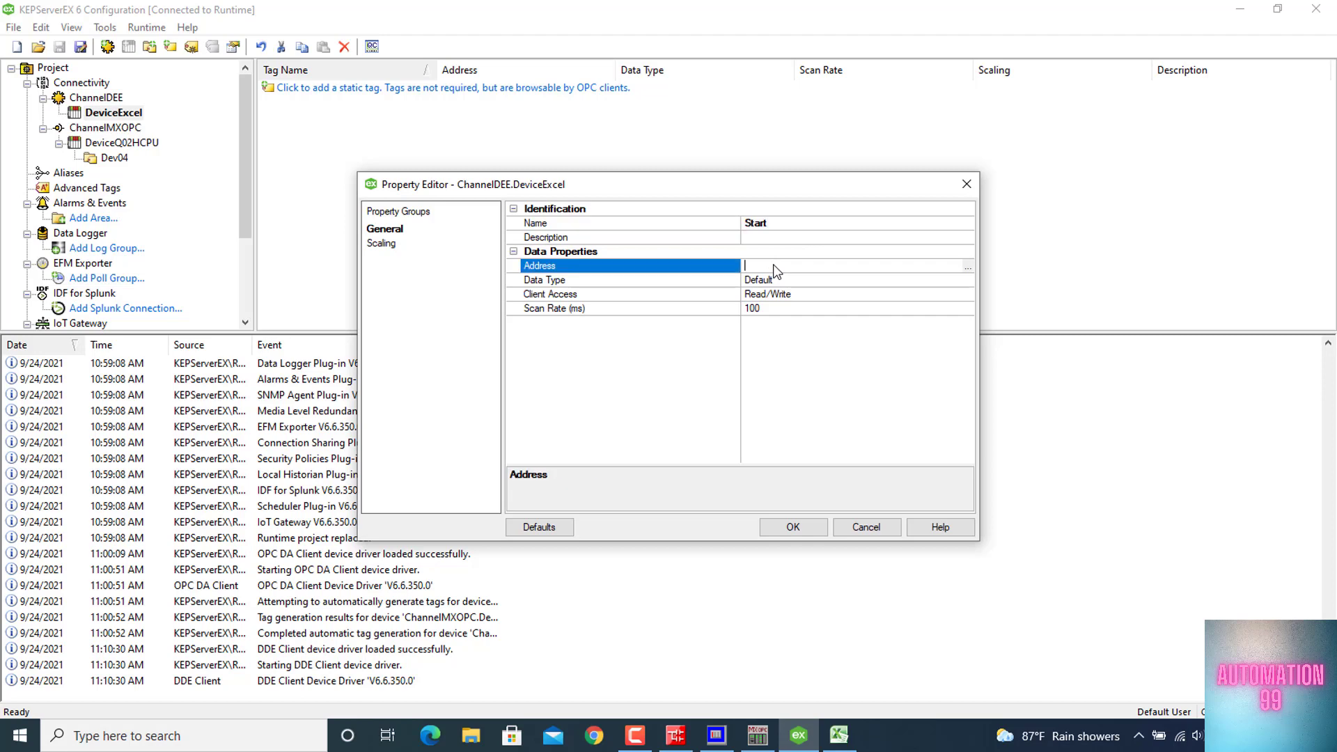
{"action": "left_click", "coordinate": [967, 266]}
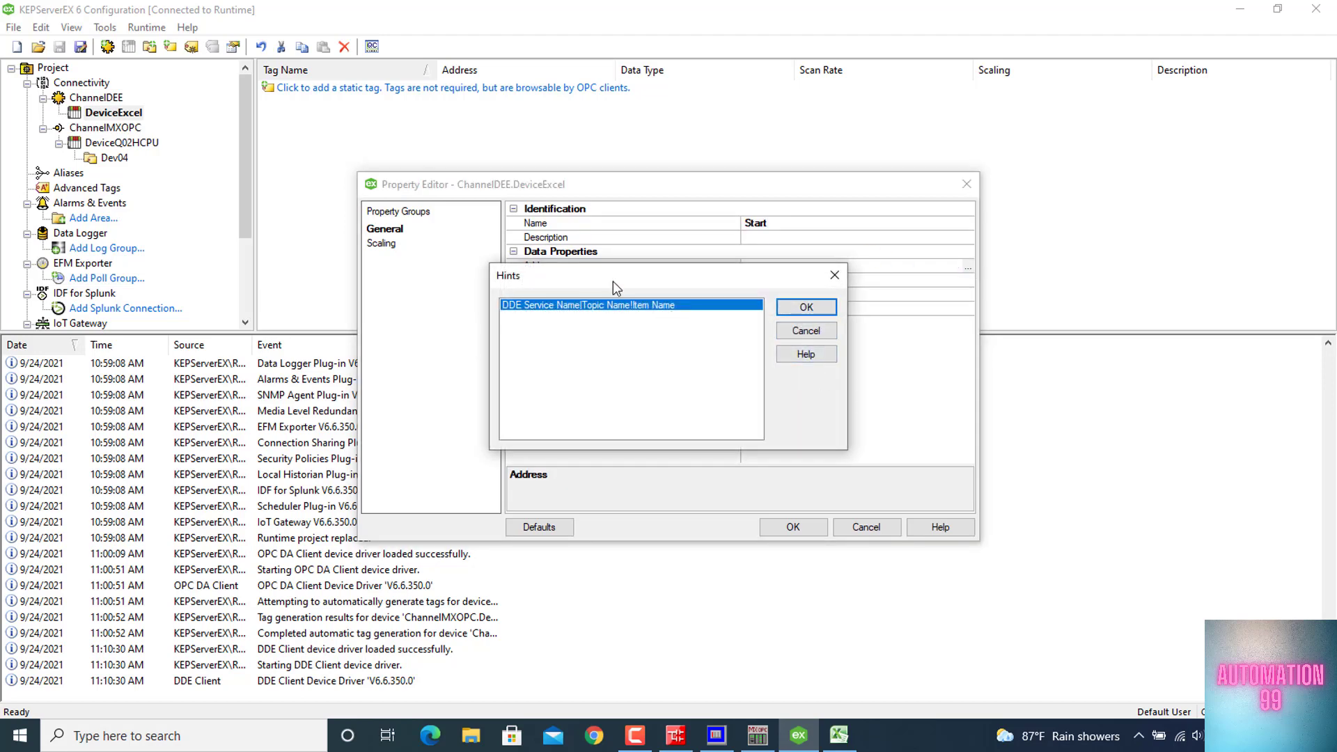
{"action": "left_click", "coordinate": [805, 355]}
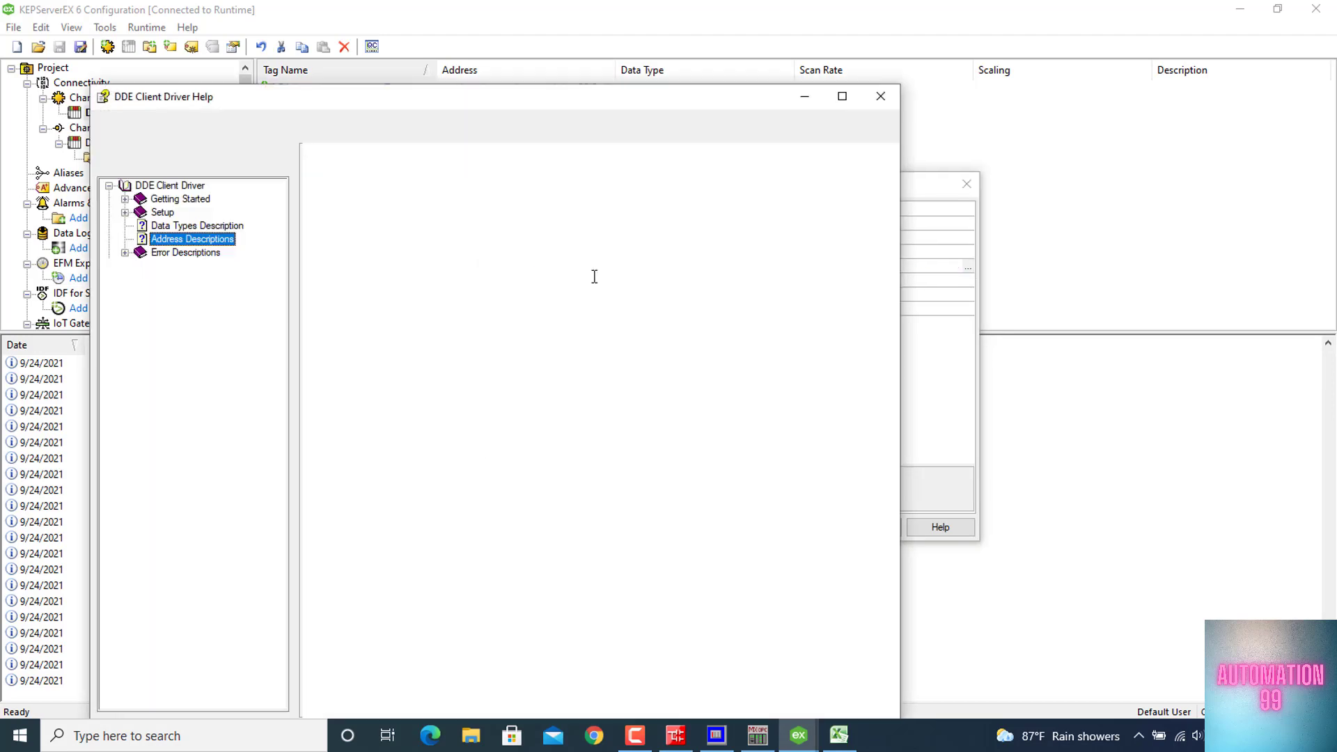
{"action": "scroll", "coordinate": [655, 494], "scroll_direction": "down", "scroll_amount": 1}
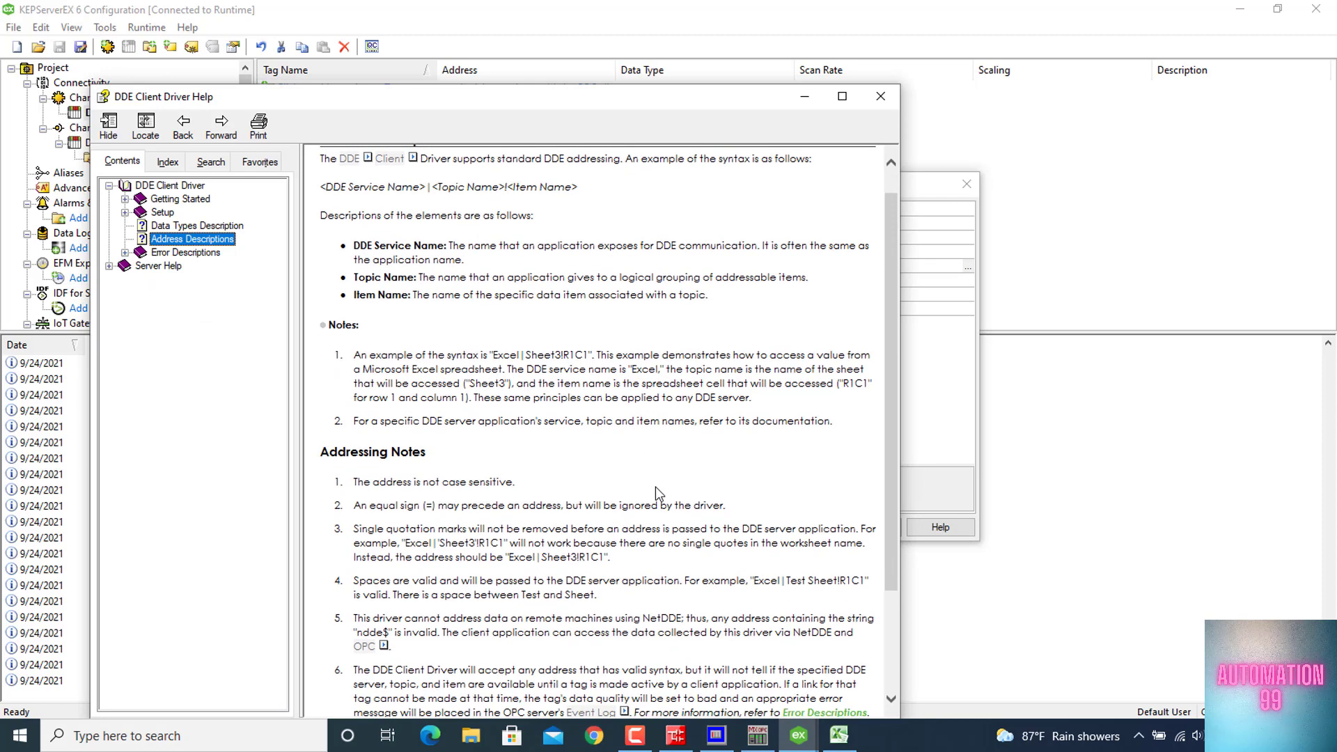
{"action": "left_click_drag", "start_coordinate": [603, 555], "coordinate": [529, 559]}
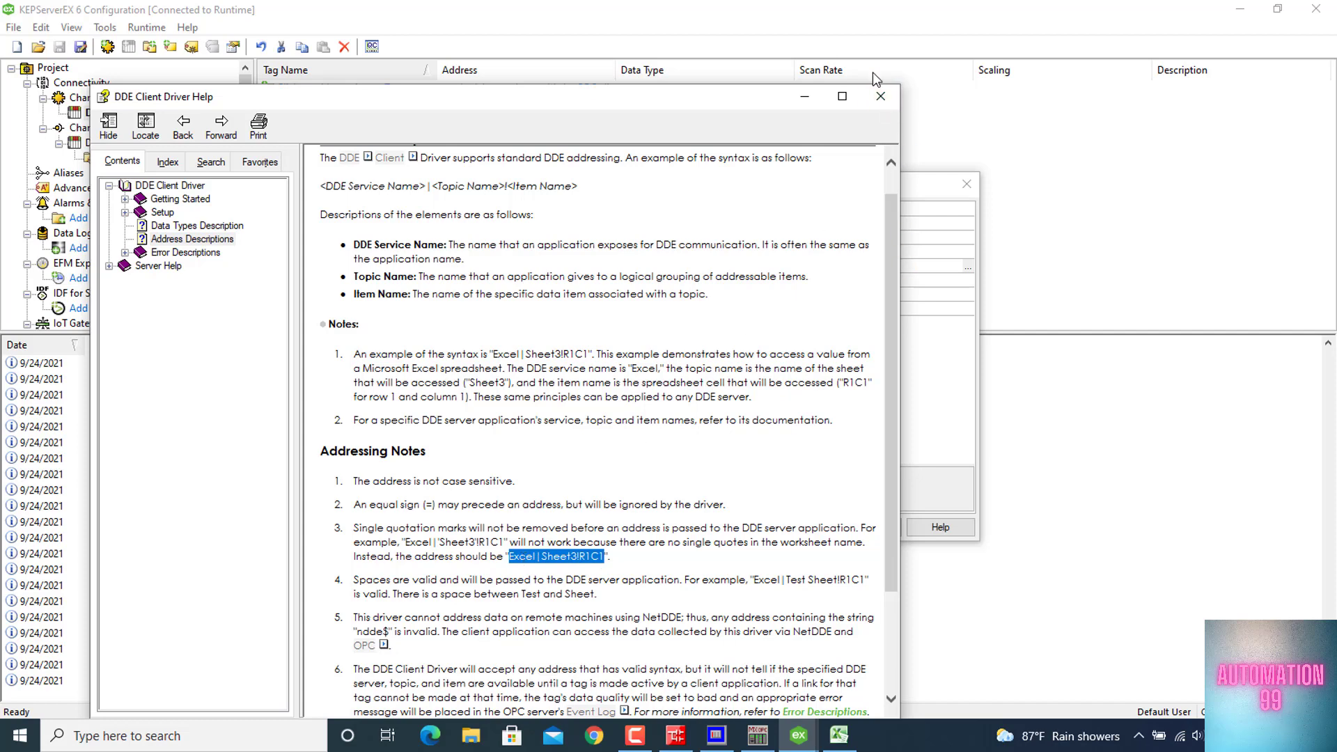
{"action": "left_click", "coordinate": [875, 96]}
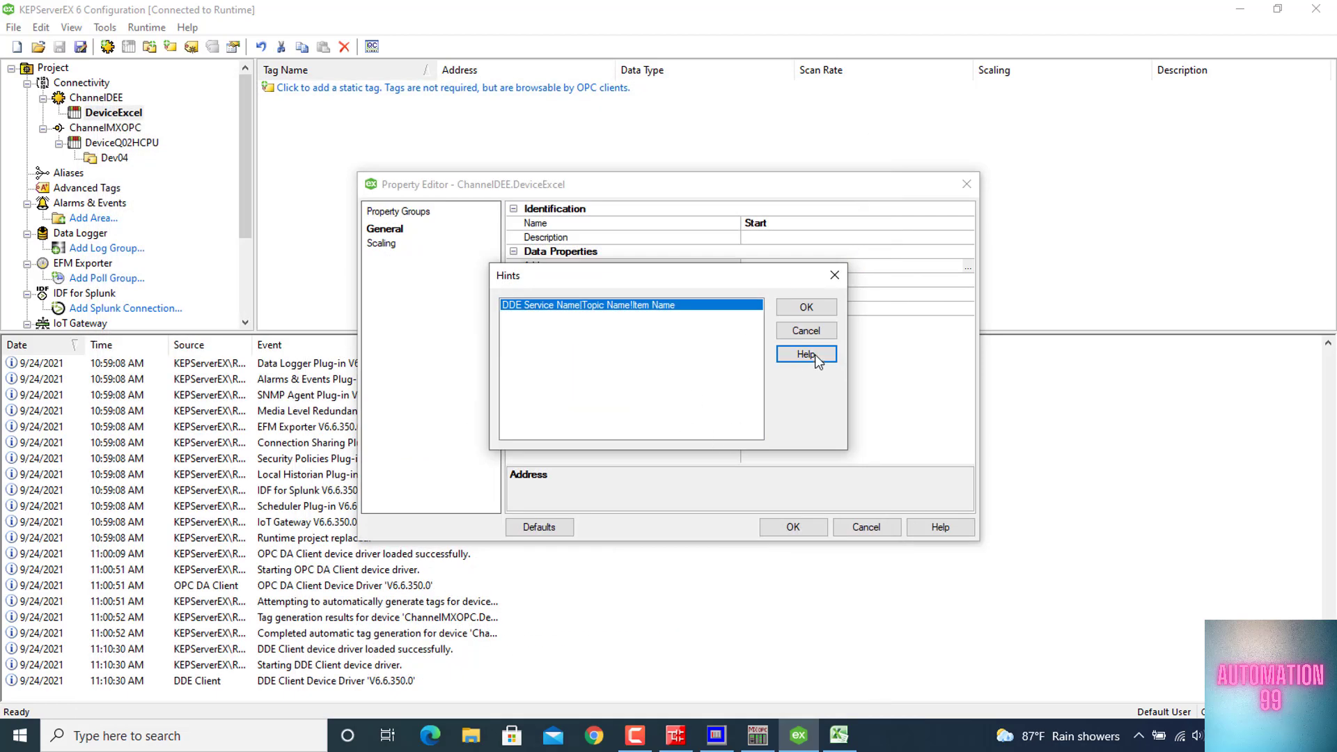
Paste the copied example as the Start tag's address and change its sheet name to Data
{"action": "left_click", "coordinate": [807, 307]}
{"action": "left_click", "coordinate": [846, 266]}
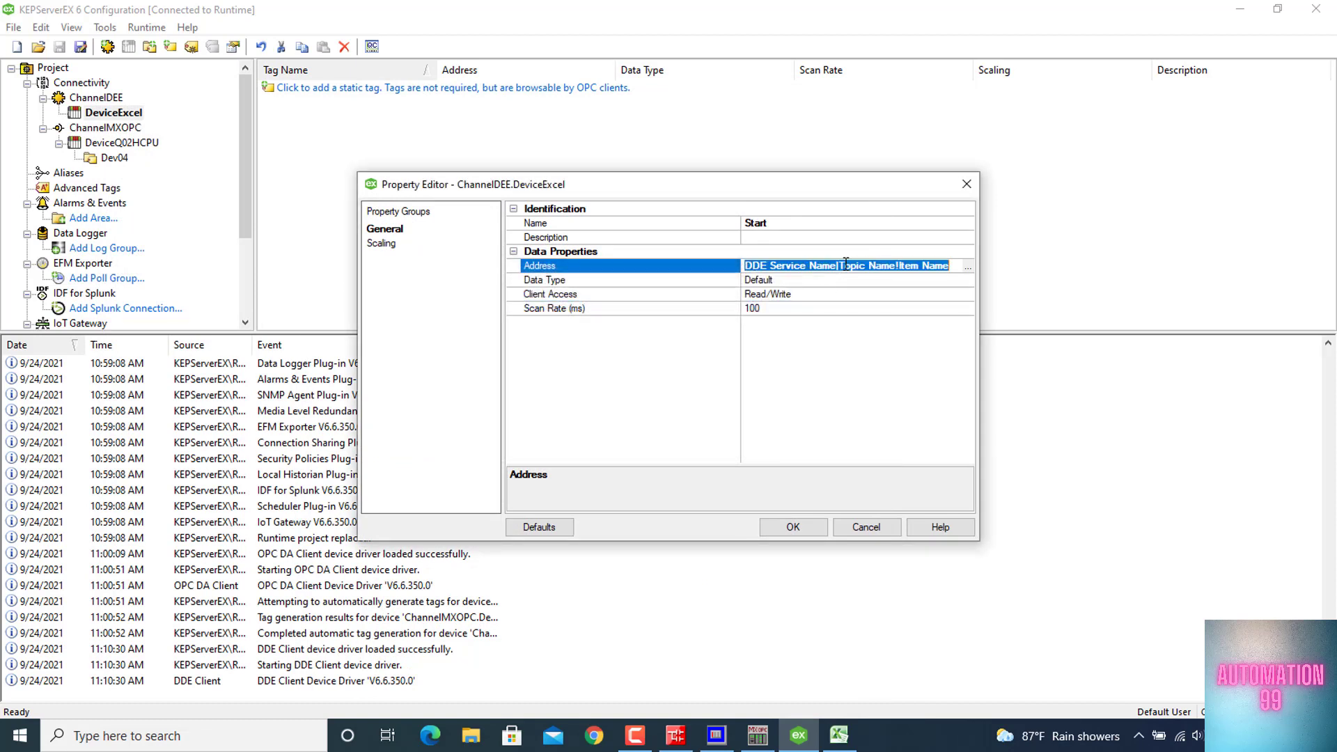
{"action": "type", "text": "Excel|Sheet3!R1C1"}
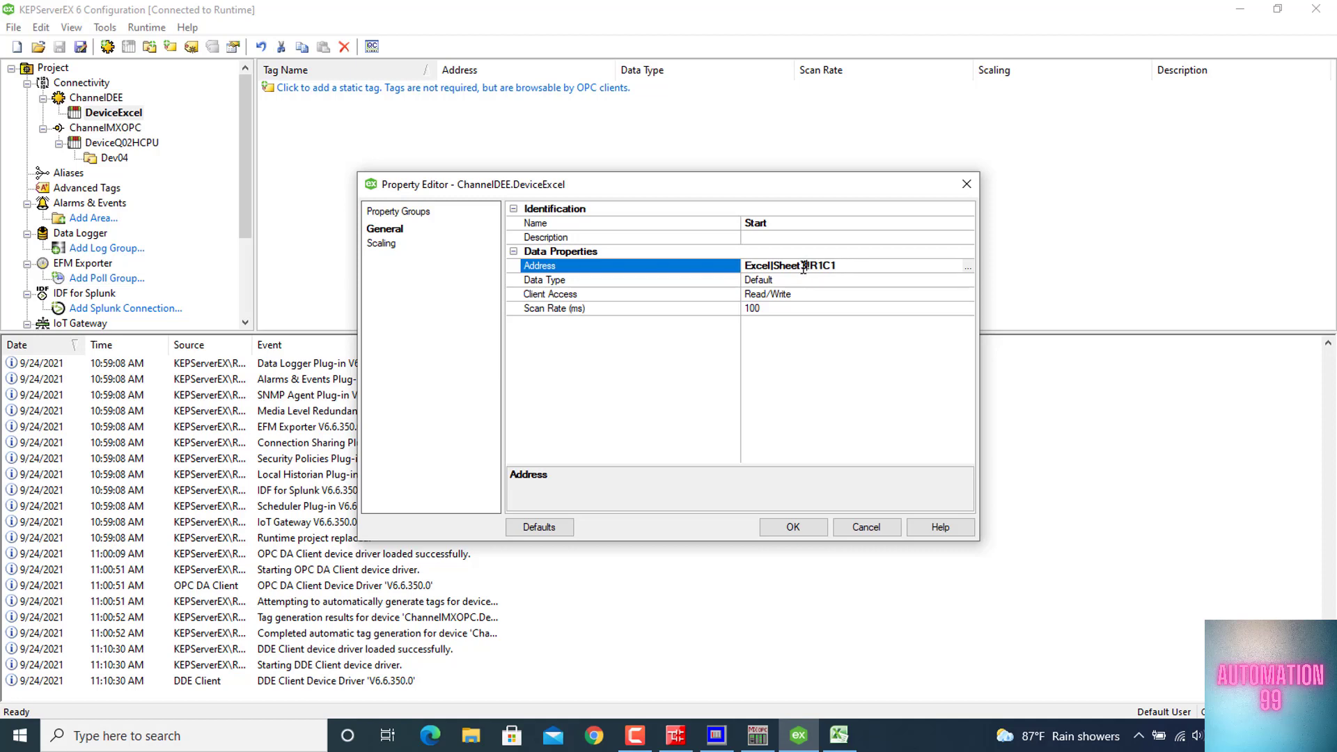
{"action": "left_click_drag", "start_coordinate": [804, 267], "coordinate": [778, 271]}
{"action": "type", "text": "D"}
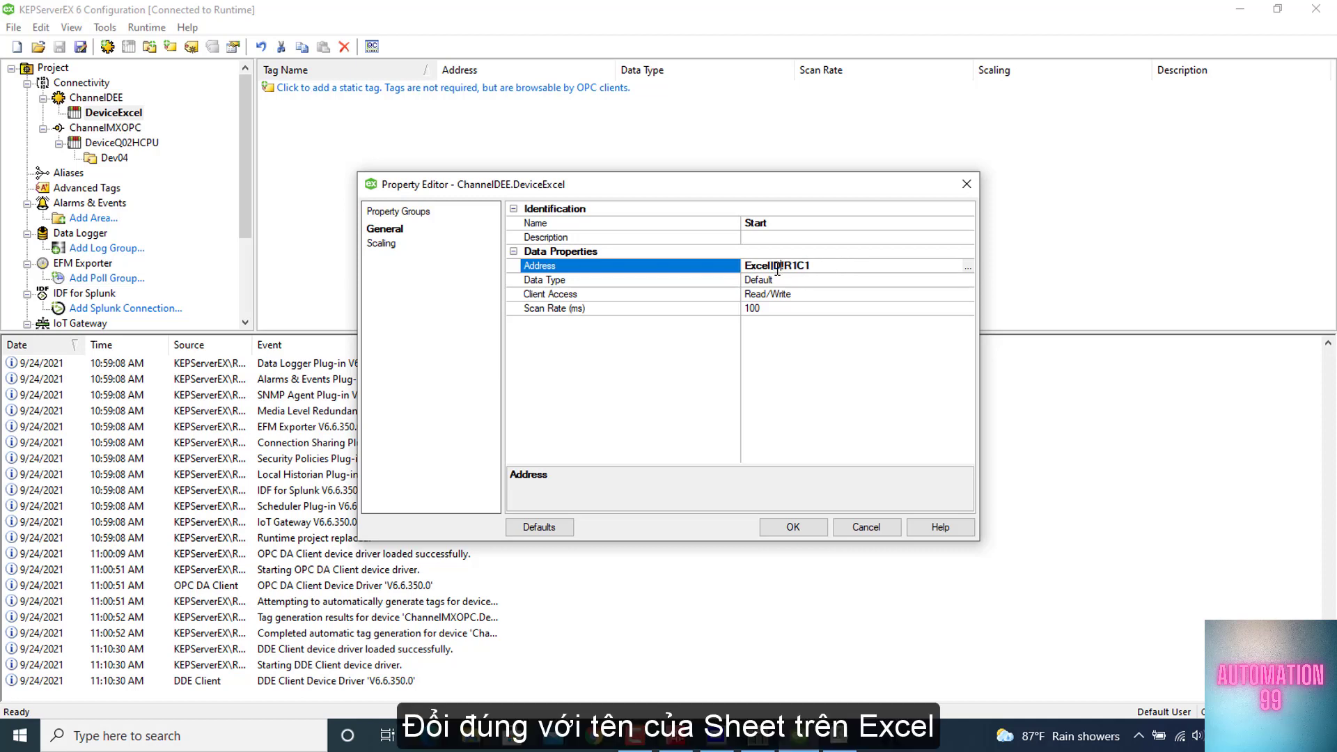
{"action": "type", "text": "ata"}
Check the Start value's cell in the Excel workbook, then set the tag's address in KEPServerEX to Excel|Data!R3C2
{"action": "mouse_move", "coordinate": [840, 737]}
{"action": "left_click", "coordinate": [831, 671]}
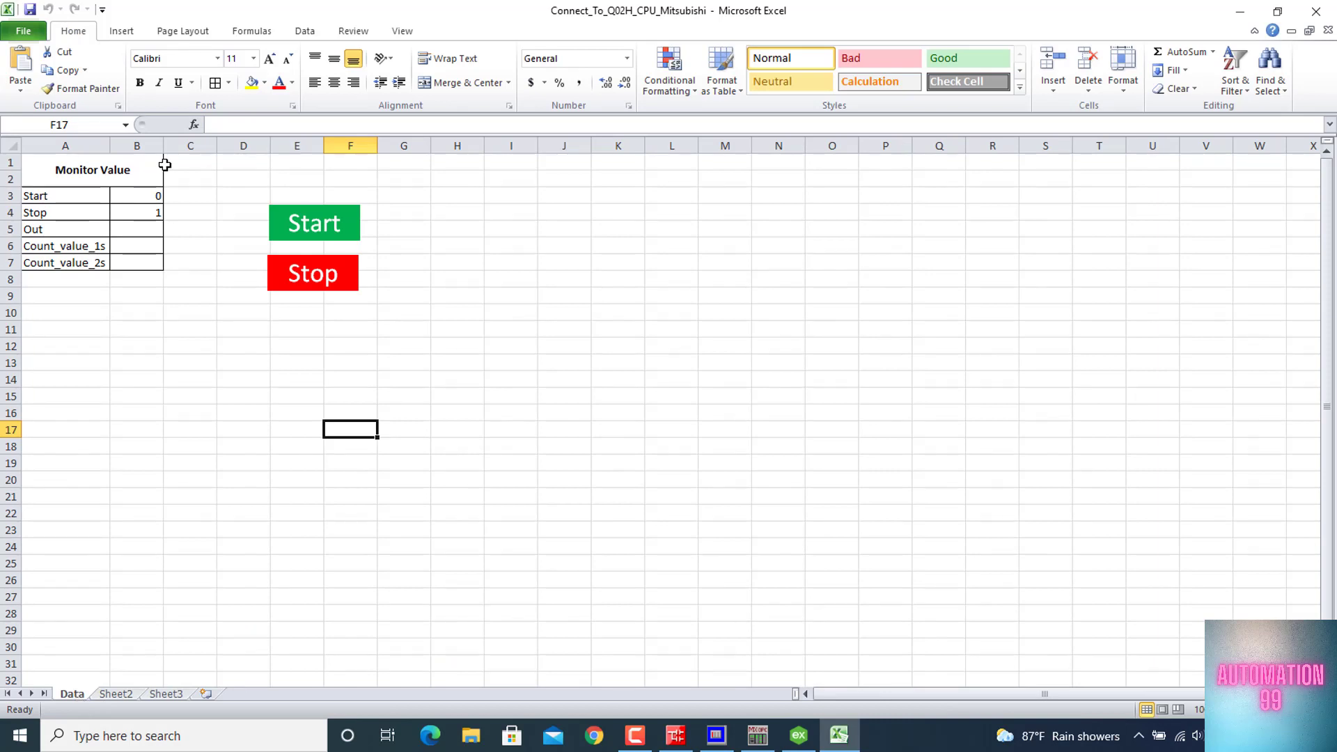
{"action": "left_click", "coordinate": [141, 195]}
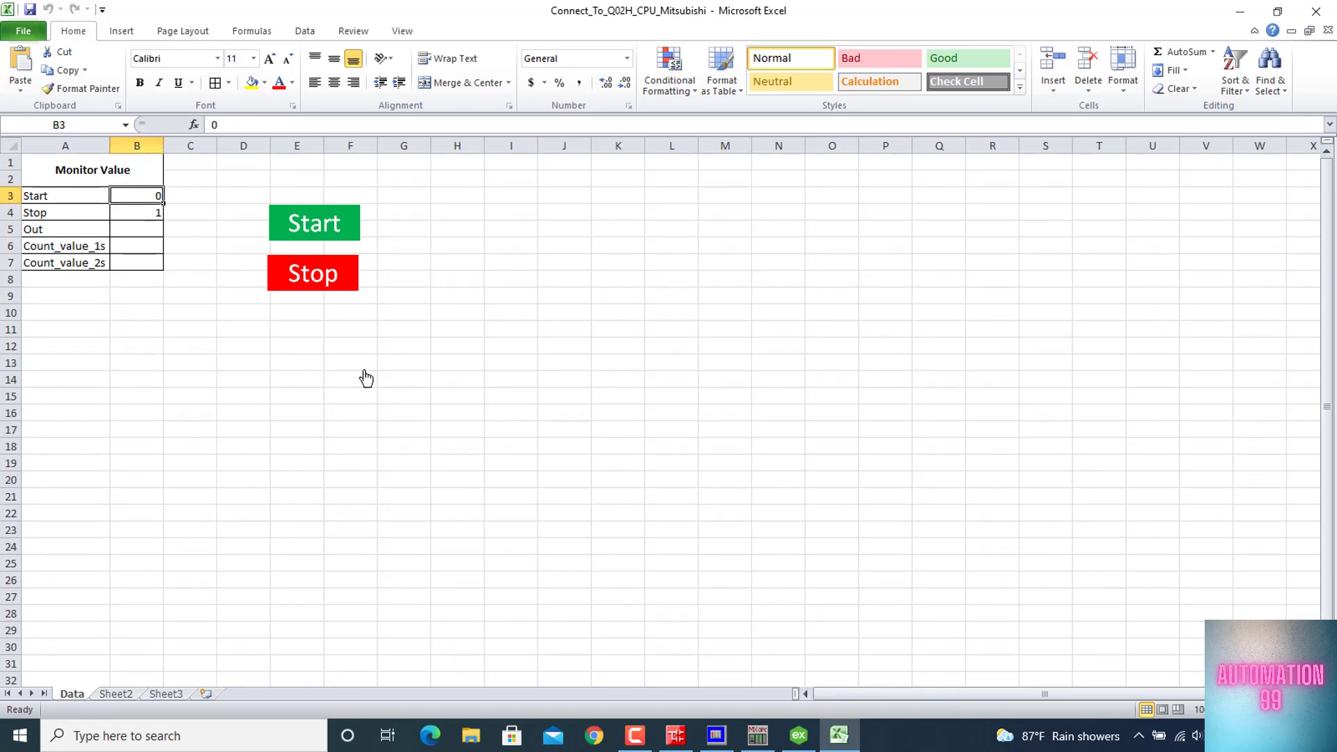
{"action": "mouse_move", "coordinate": [799, 735]}
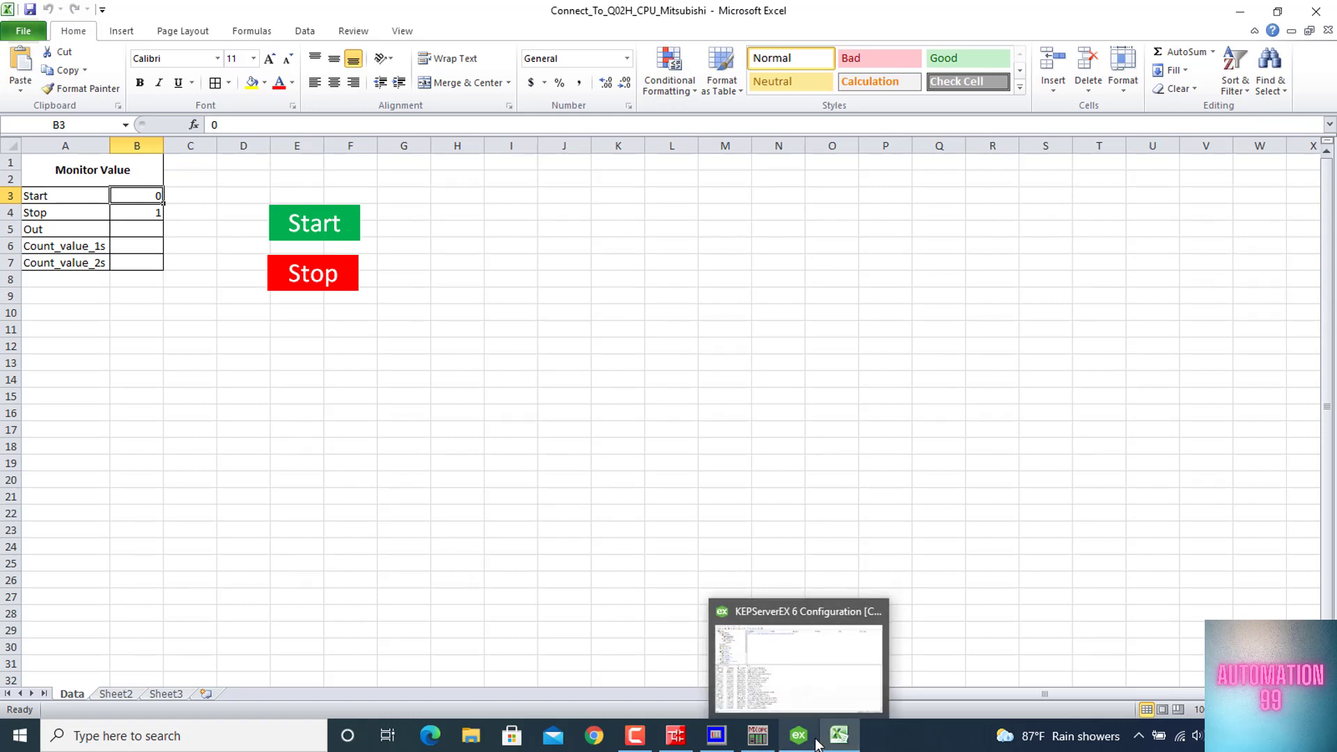
{"action": "left_click", "coordinate": [797, 672]}
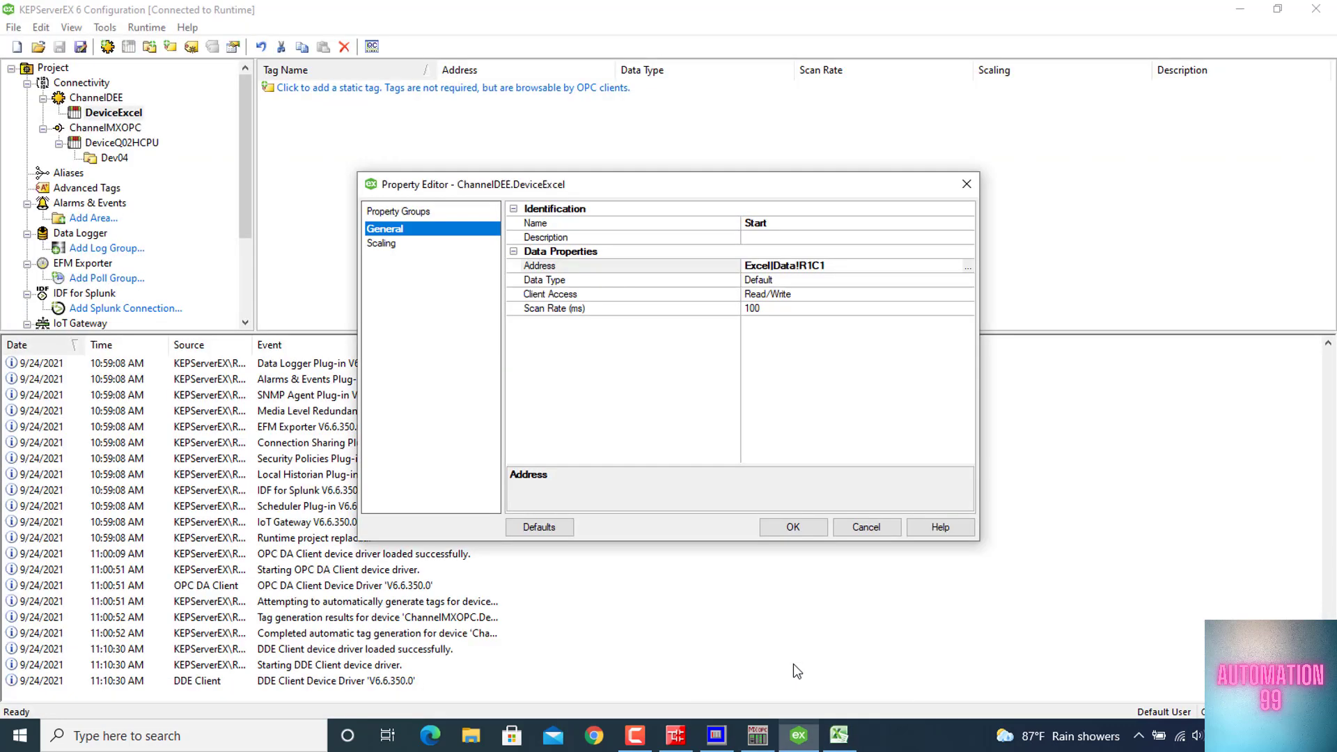
{"action": "left_click", "coordinate": [813, 266]}
{"action": "key", "text": "BackSpace"}
{"action": "type", "text": "3C2"}
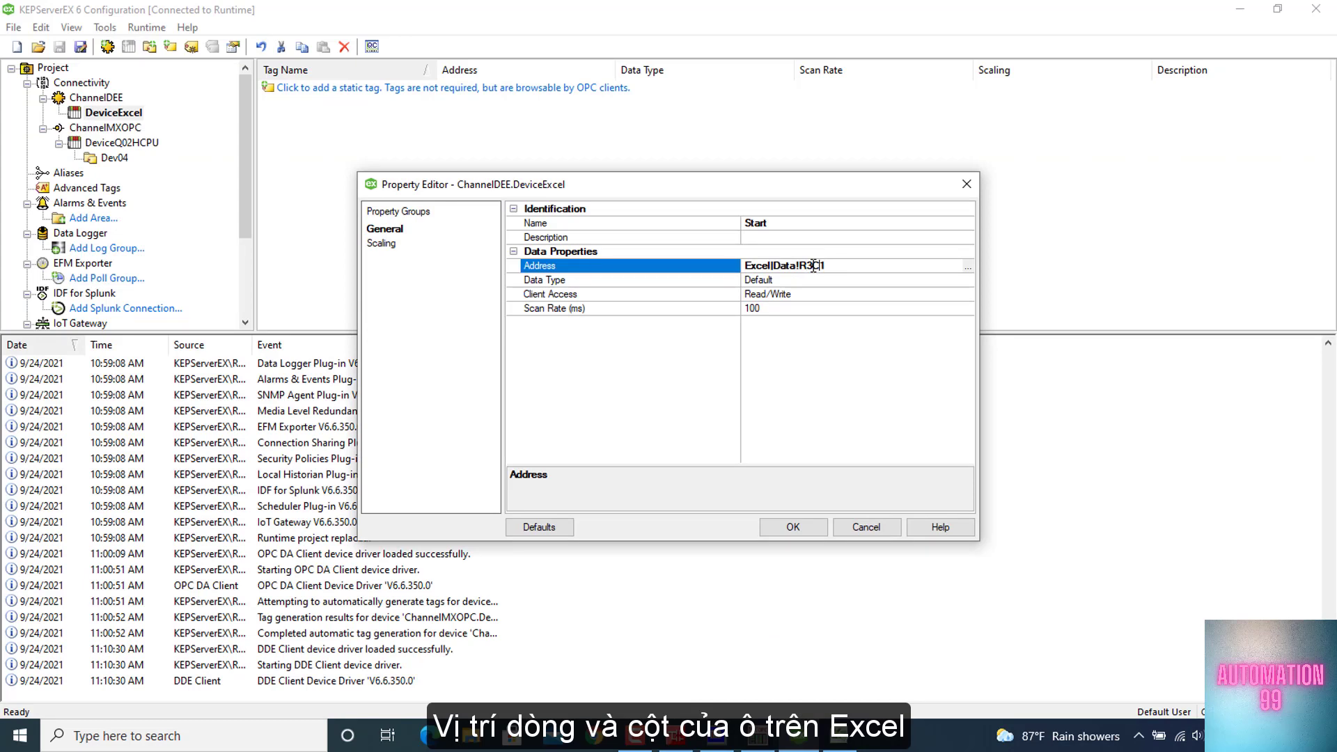
Set the Start tag's data type to Boolean and save the tag
{"action": "left_click", "coordinate": [795, 283]}
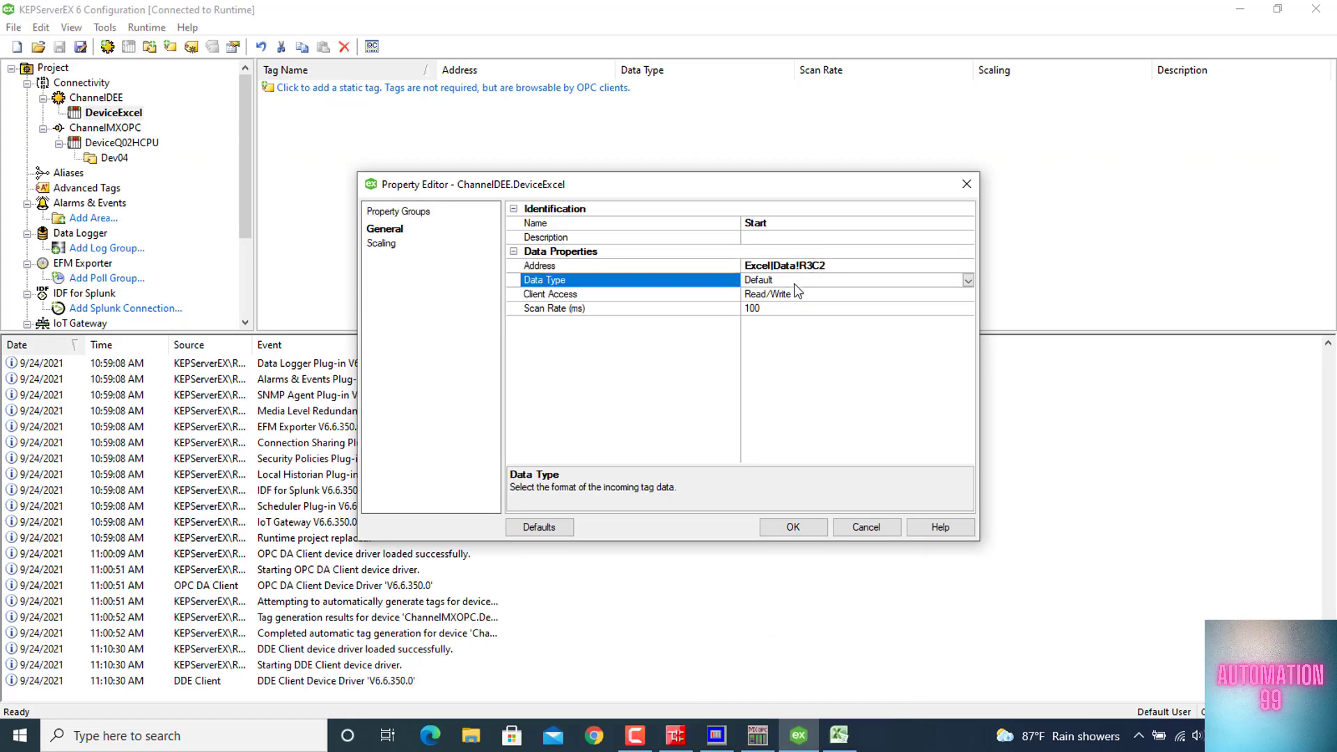
{"action": "left_click", "coordinate": [968, 280]}
{"action": "left_click", "coordinate": [766, 316]}
{"action": "left_click", "coordinate": [800, 530]}
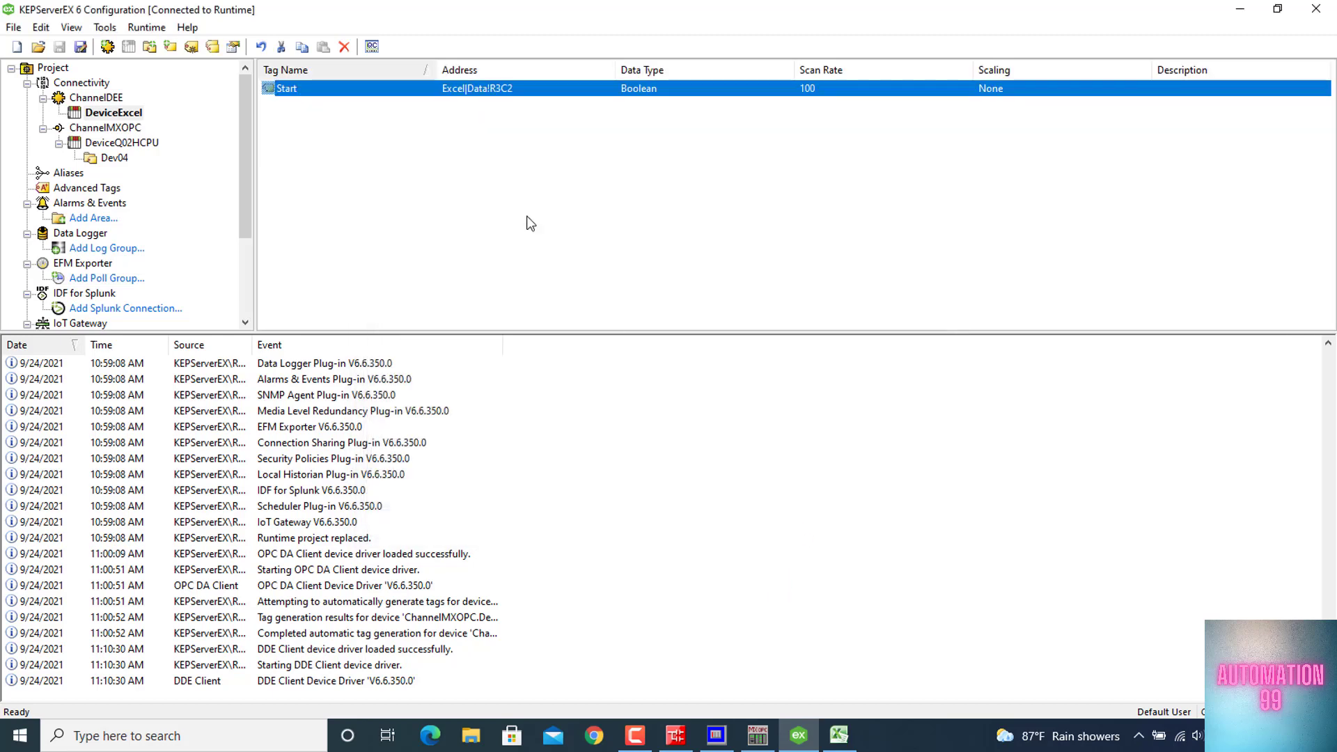
Duplicate the Start tag, rename the copy Stop and set its address to Excel|Data!R4C2
{"action": "key", "text": "ctrl+c"}
{"action": "key", "text": "ctrl+v"}
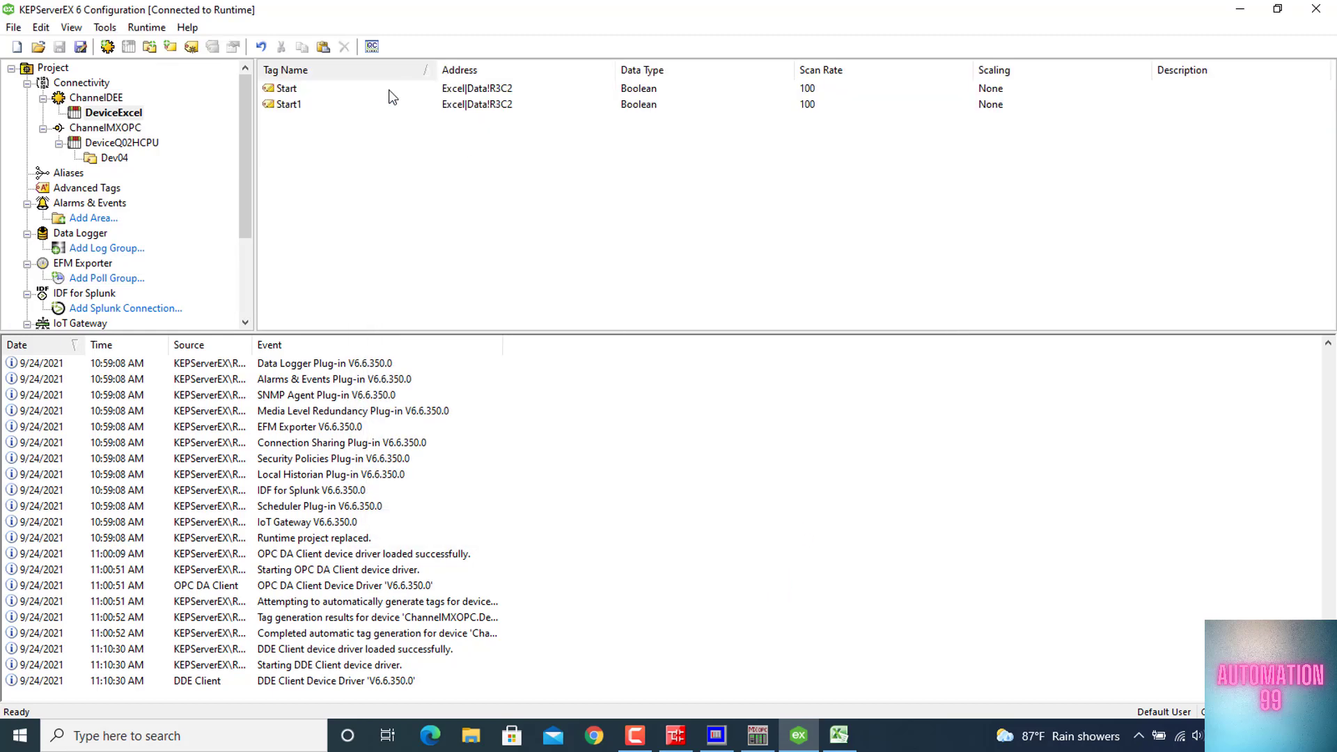
{"action": "double_click", "coordinate": [341, 110]}
{"action": "type", "text": "Stop"}
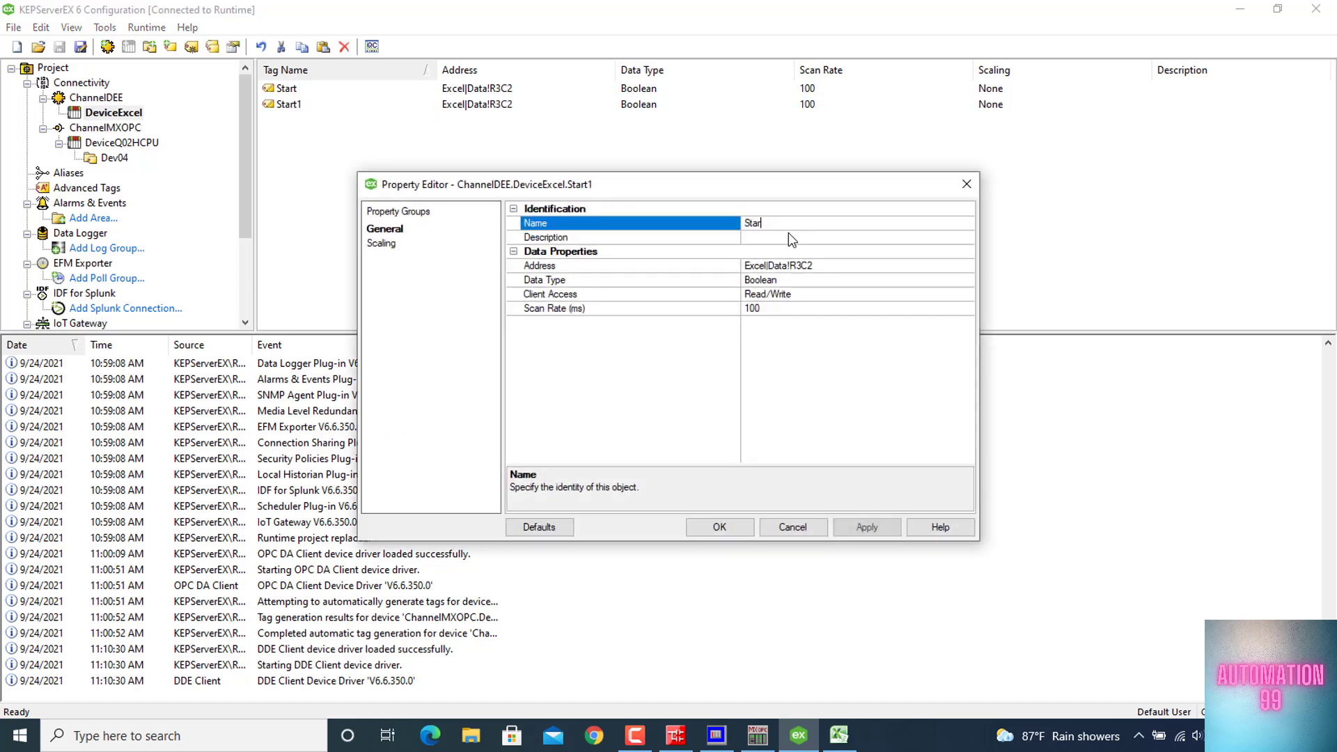
{"action": "left_click", "coordinate": [804, 267]}
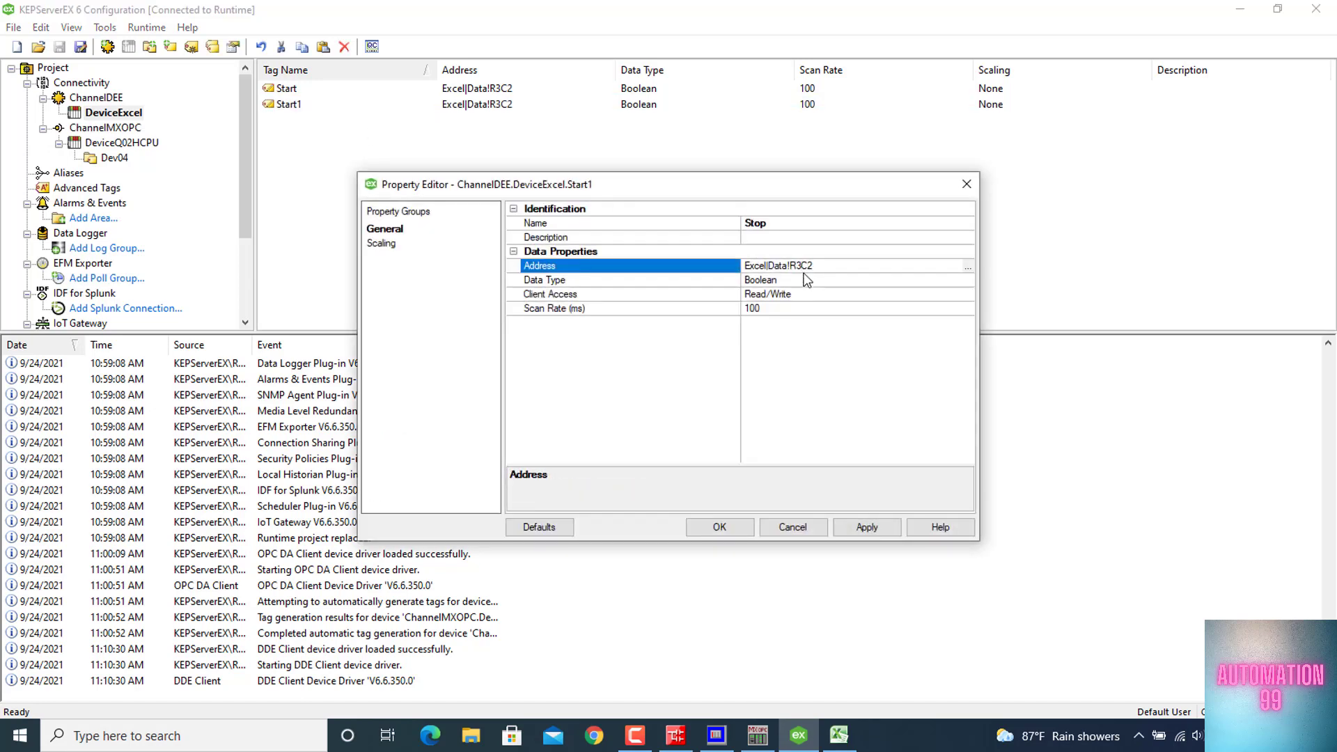
{"action": "left_click", "coordinate": [719, 527]}
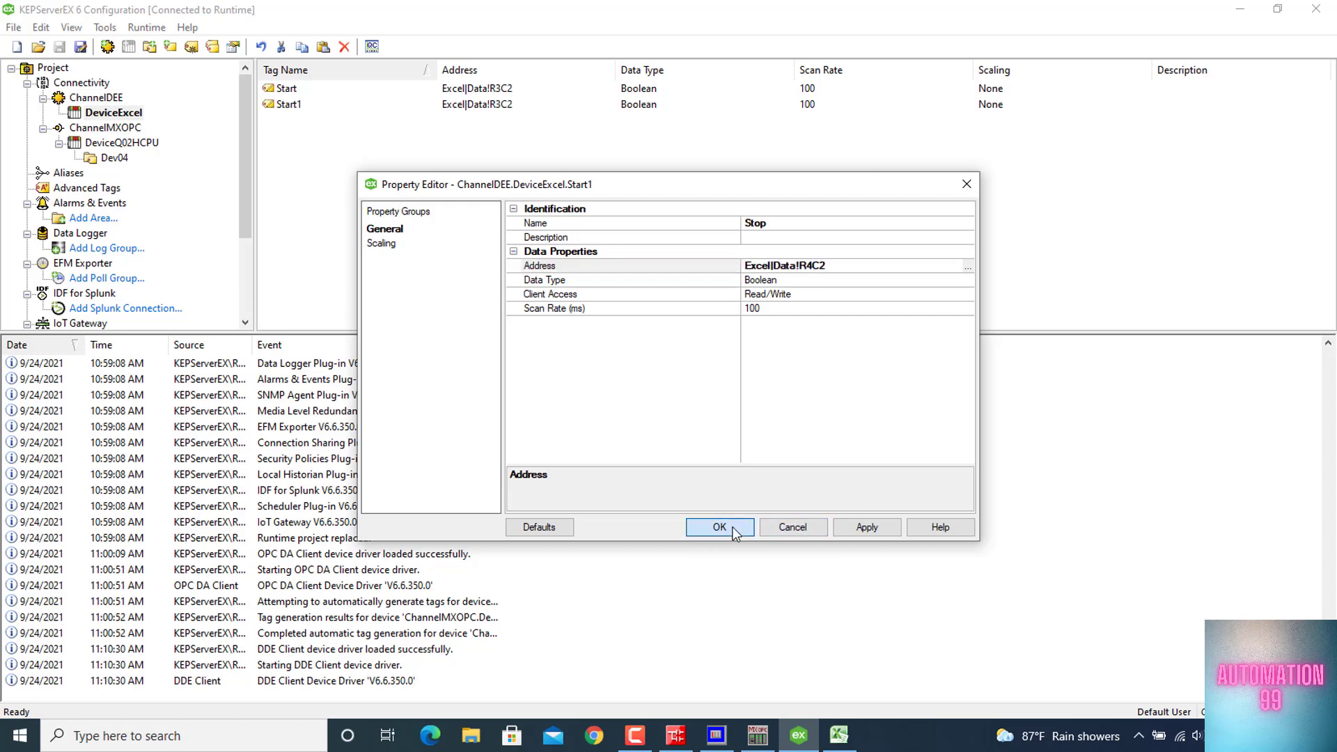
Duplicate the Stop tag, rename the copy Out and set its address to Excel|Data!R5C2
{"action": "key", "text": "ctrl+c"}
{"action": "key", "text": "ctrl+v"}
{"action": "double_click", "coordinate": [300, 124]}
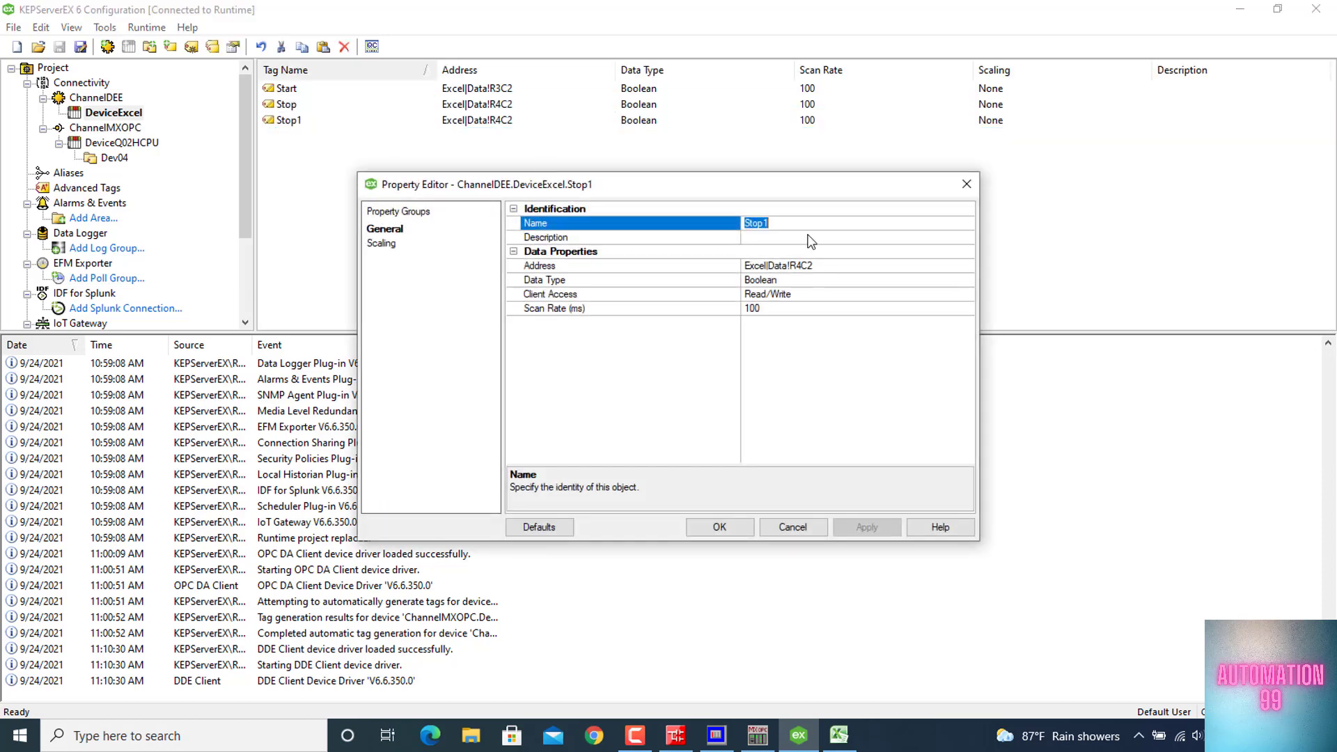
{"action": "key", "text": "End"}
{"action": "key", "text": "BackSpace"}
{"action": "key", "text": "BackSpace"}
{"action": "key", "text": "BackSpace"}
{"action": "key", "text": "BackSpace"}
{"action": "key", "text": "BackSpace"}
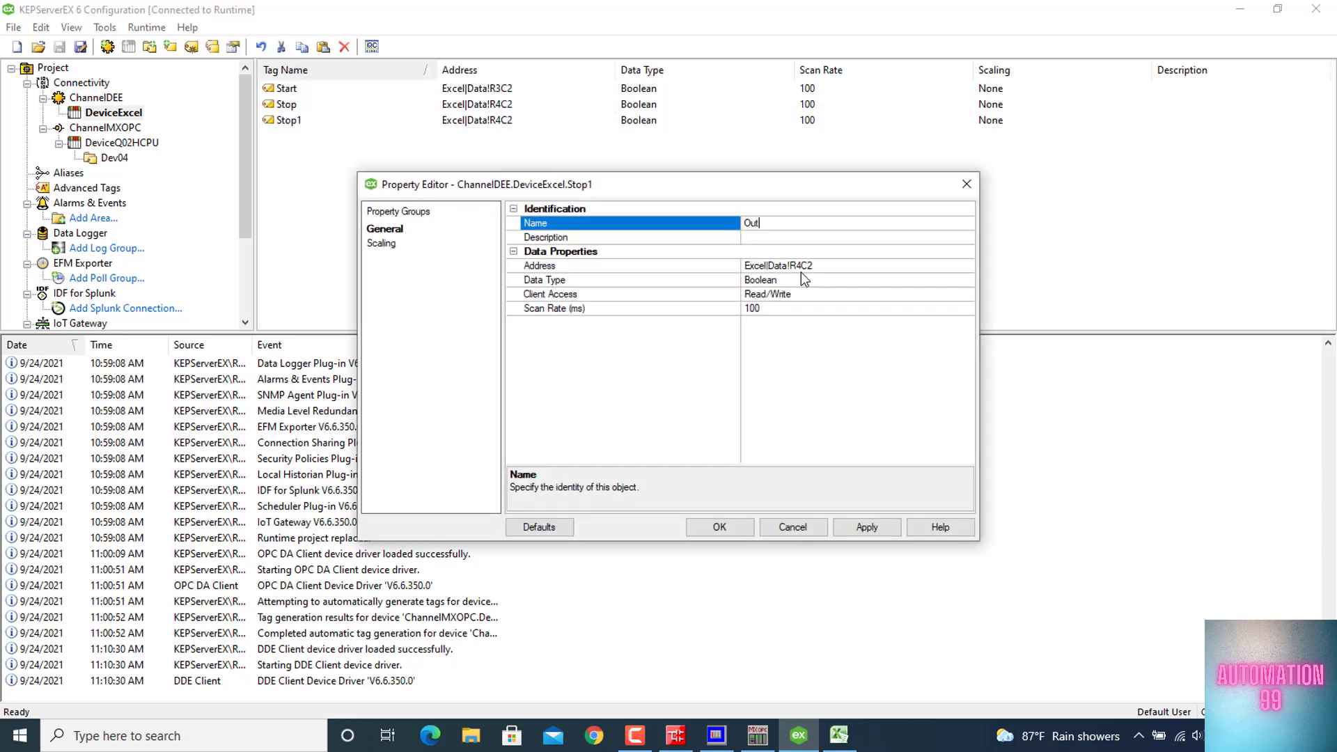
{"action": "left_click", "coordinate": [802, 269]}
{"action": "left_click", "coordinate": [714, 527]}
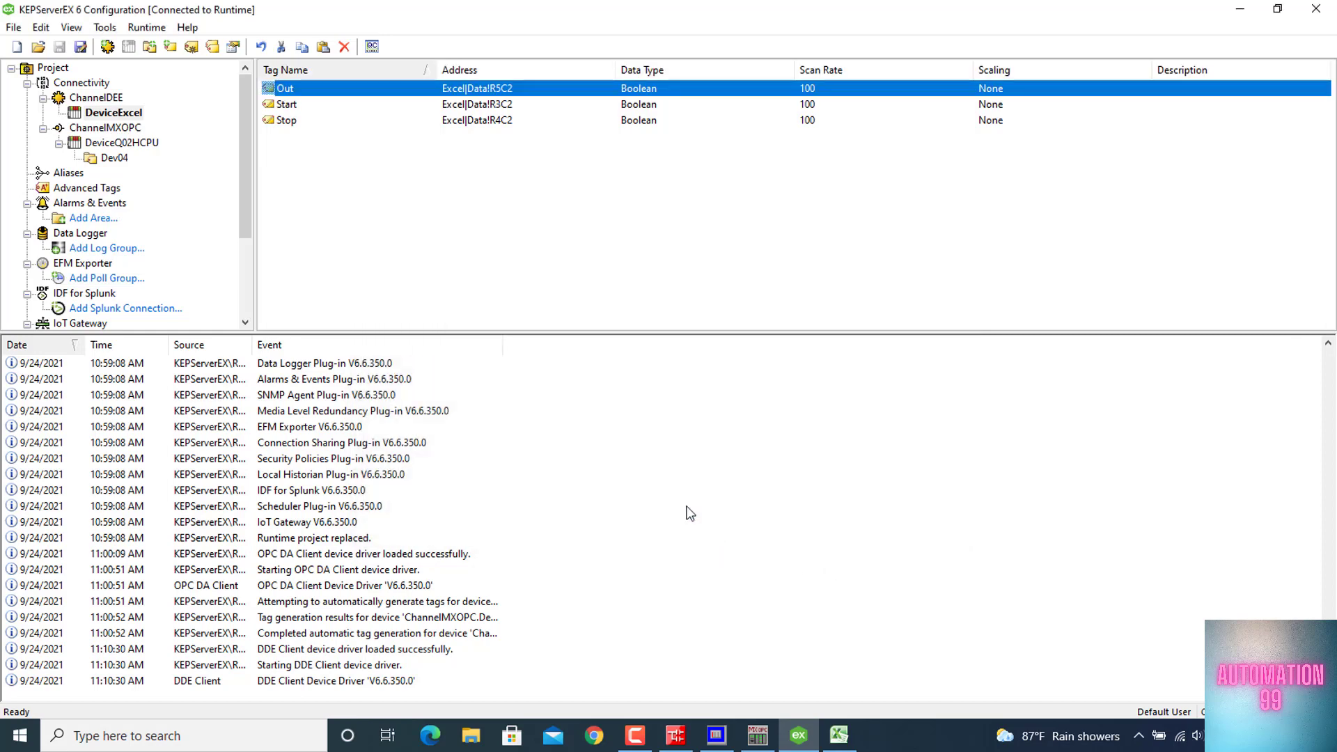
{"action": "right_click", "coordinate": [346, 155]}
{"action": "left_click", "coordinate": [358, 158]}
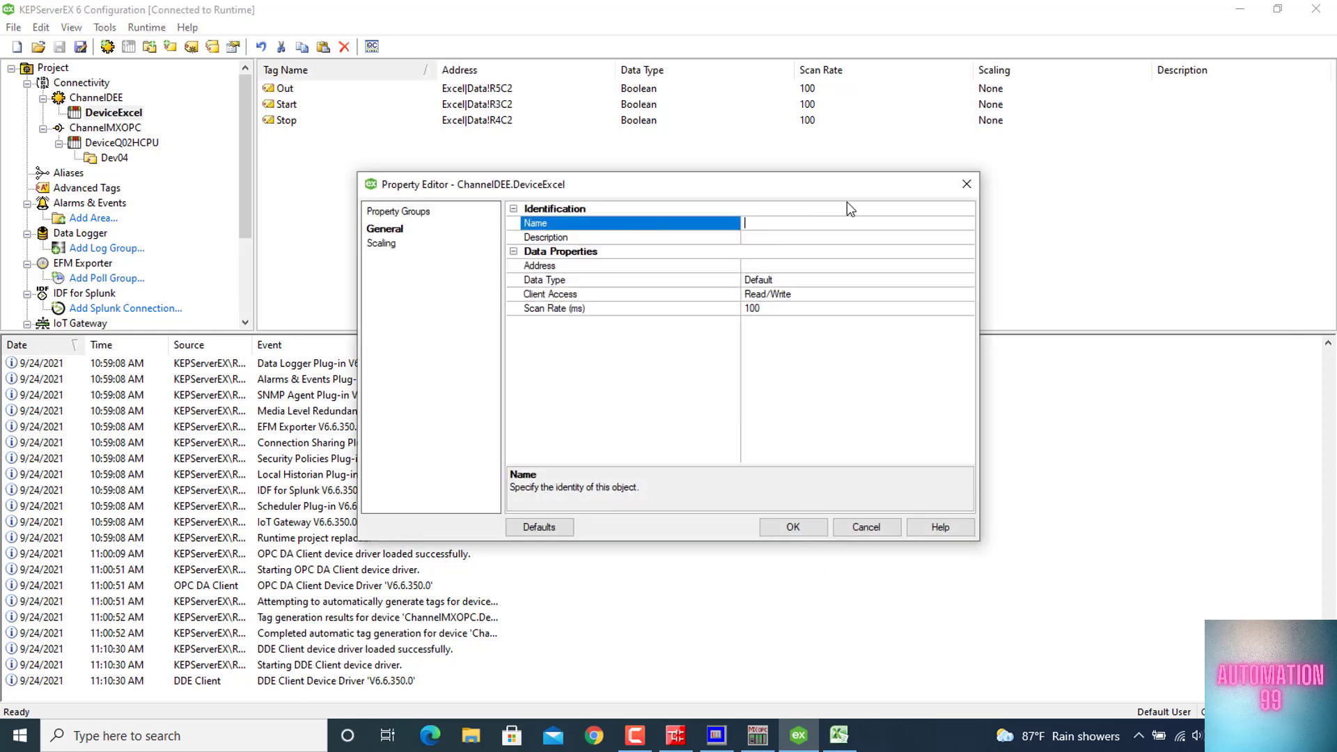
{"action": "type", "text": "Count_value_1s"}
{"action": "left_click", "coordinate": [772, 282]}
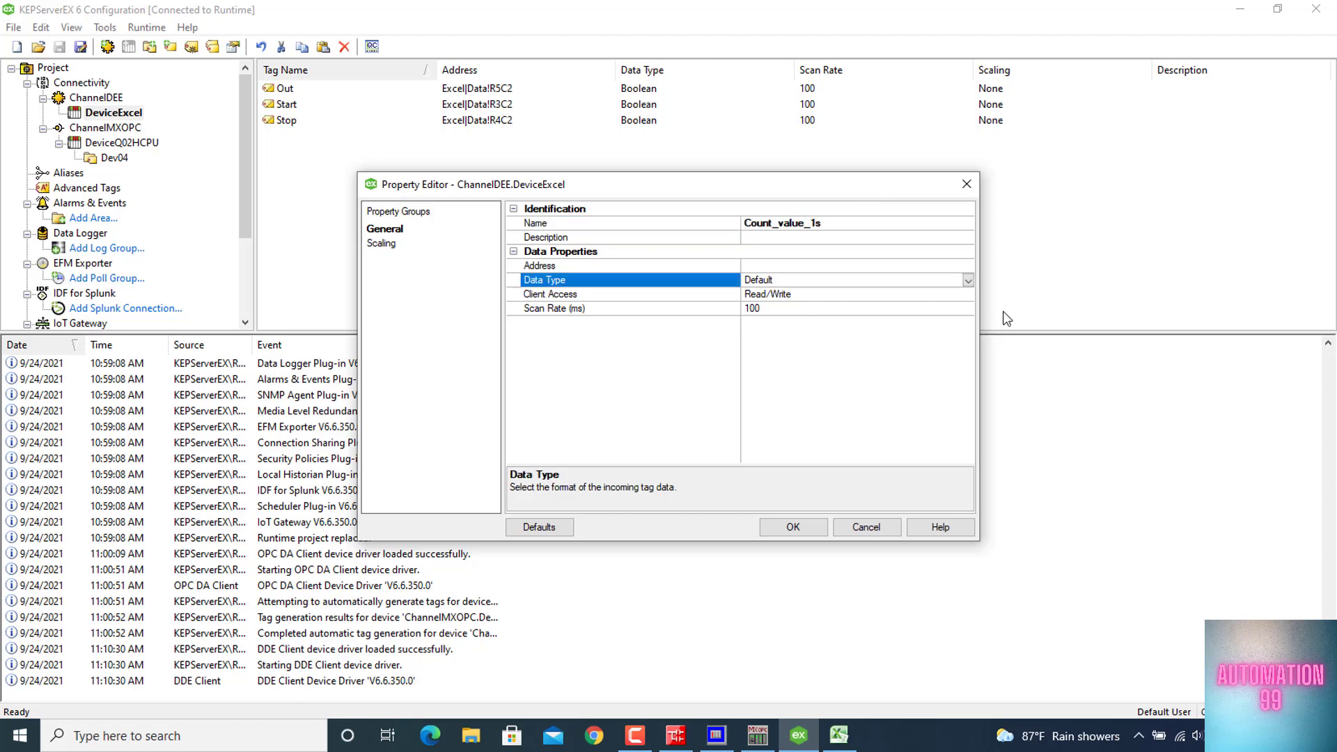
{"action": "left_click", "coordinate": [968, 280]}
{"action": "left_click", "coordinate": [773, 359]}
{"action": "left_click", "coordinate": [783, 266]}
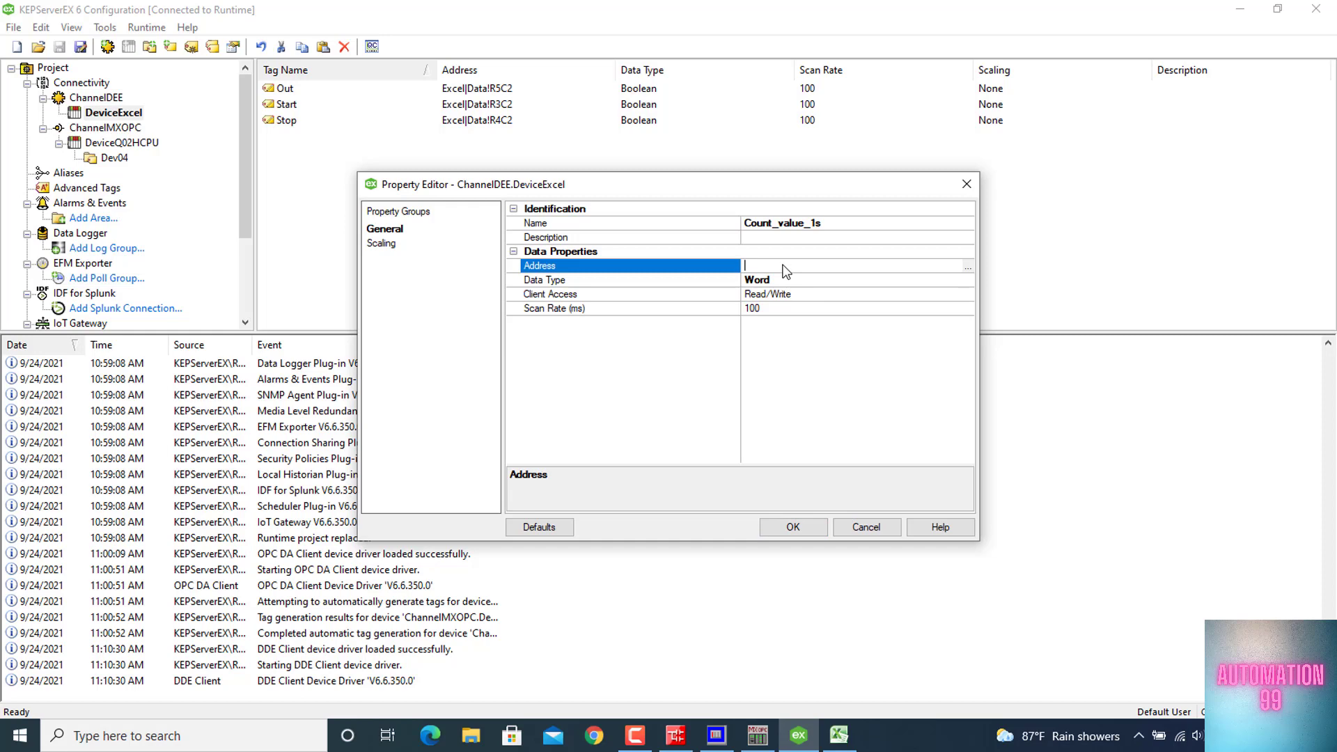
{"action": "left_click", "coordinate": [965, 183]}
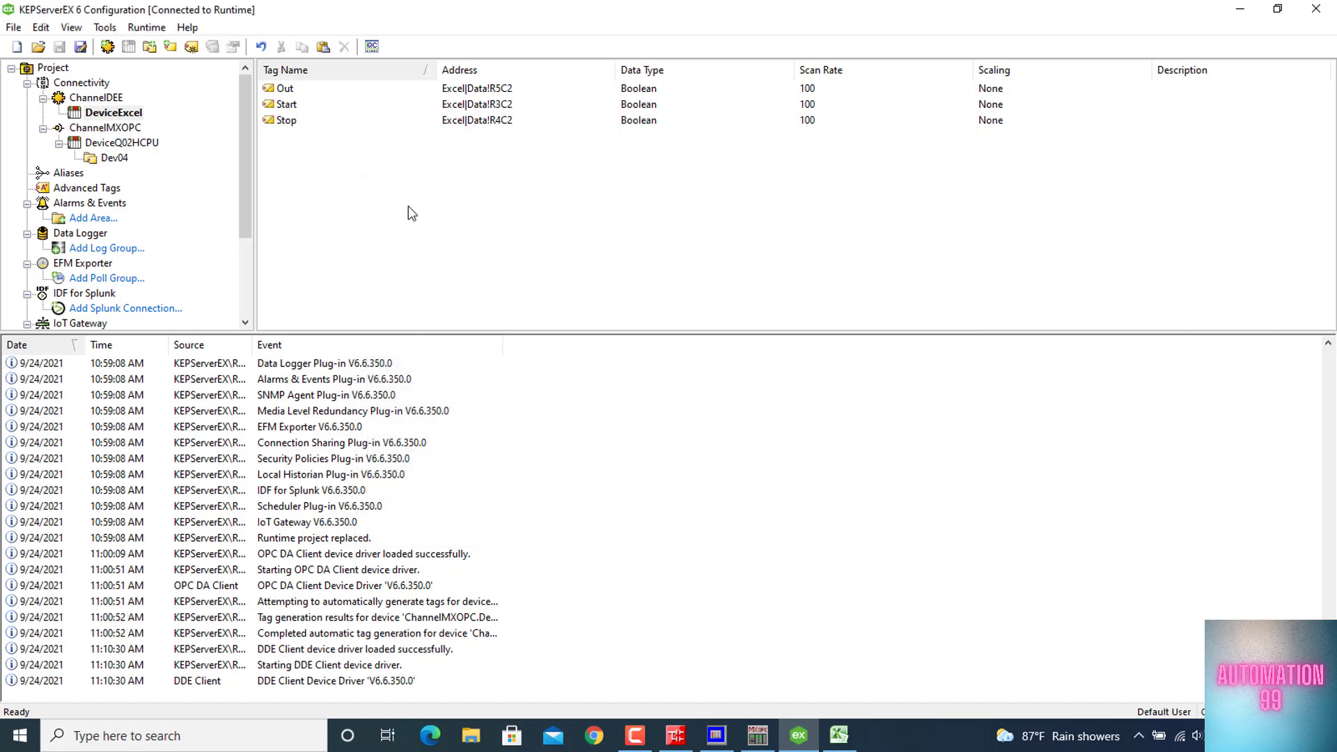
Duplicate the Stop tag, rename the copy Count_value_1s and set its address to Excel|Data!R6C2
{"action": "left_click", "coordinate": [285, 121]}
{"action": "key", "text": "ctrl+c"}
{"action": "key", "text": "ctrl+v"}
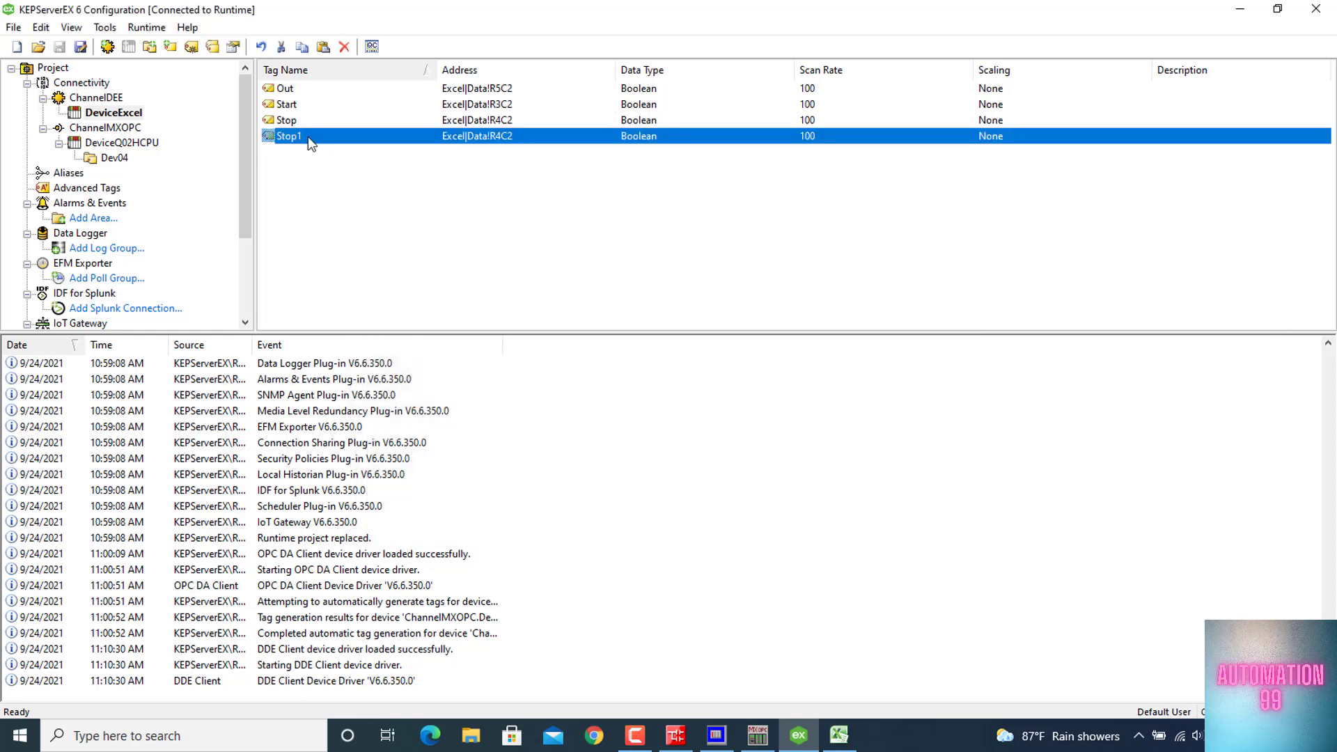
{"action": "double_click", "coordinate": [308, 137]}
{"action": "type", "text": "Count"}
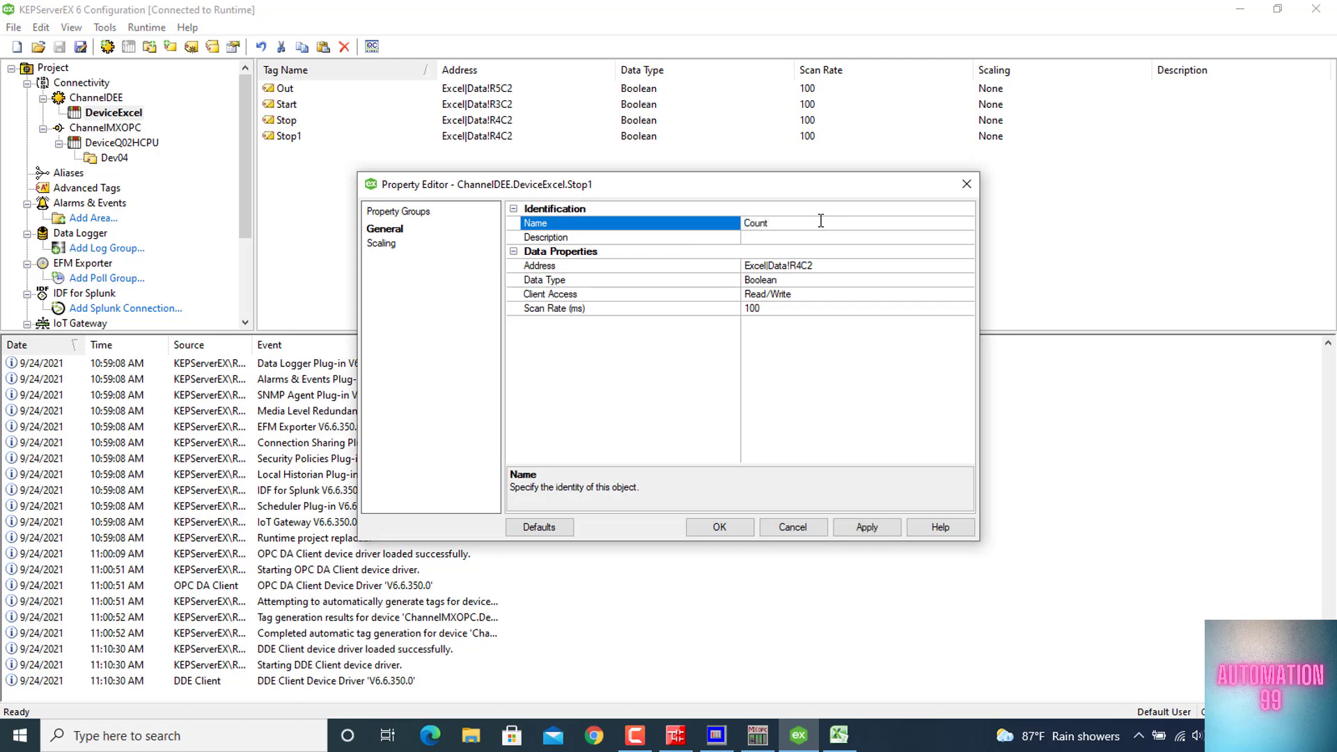
{"action": "type", "text": "_value_1s"}
{"action": "left_click", "coordinate": [806, 270]}
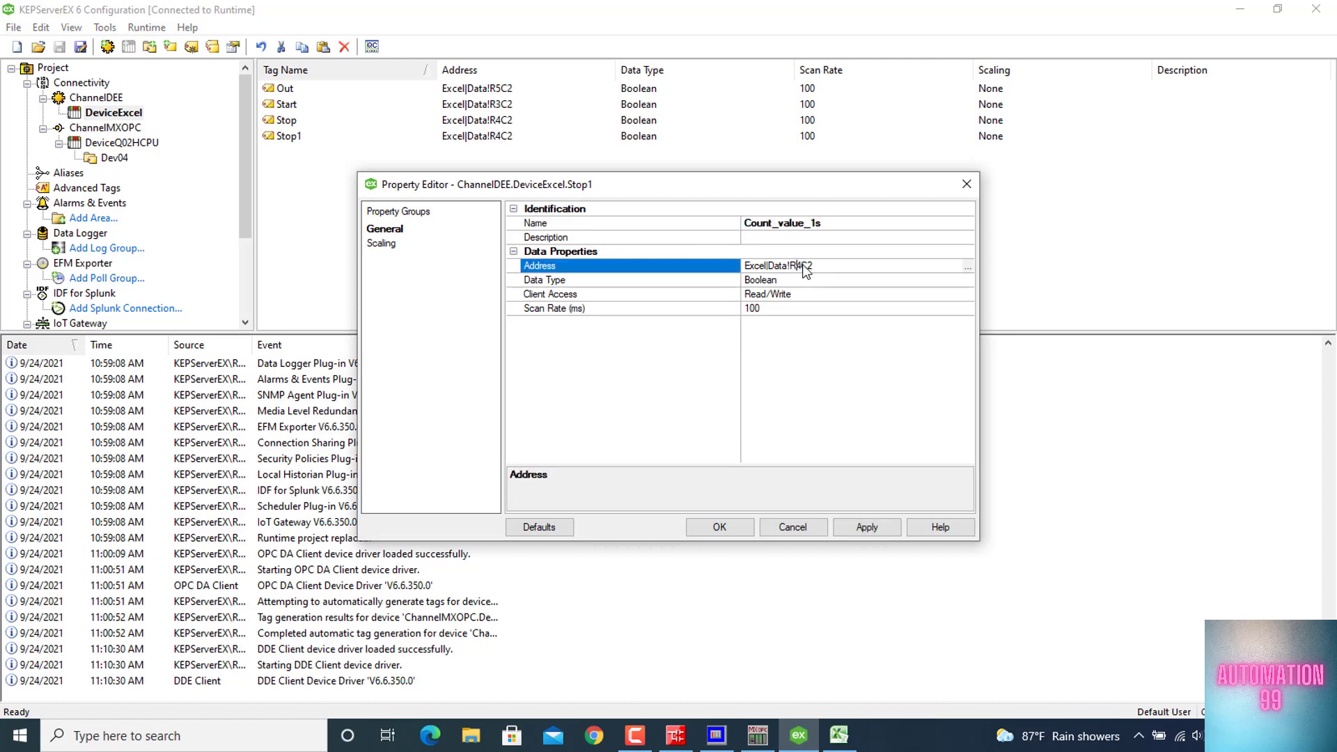
Set the Count_value_1s tag's data type to Word and save the tag
{"action": "left_click", "coordinate": [778, 280]}
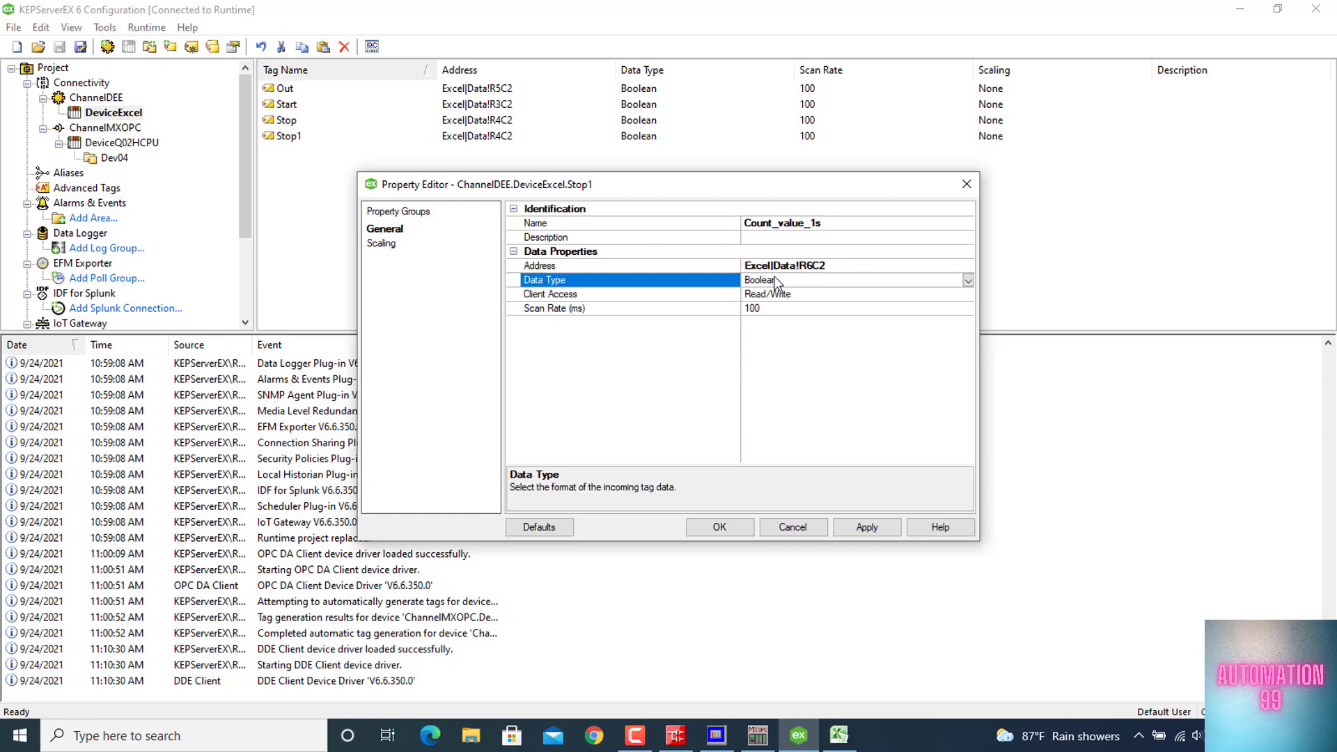
{"action": "left_click", "coordinate": [968, 280]}
{"action": "left_click", "coordinate": [784, 338]}
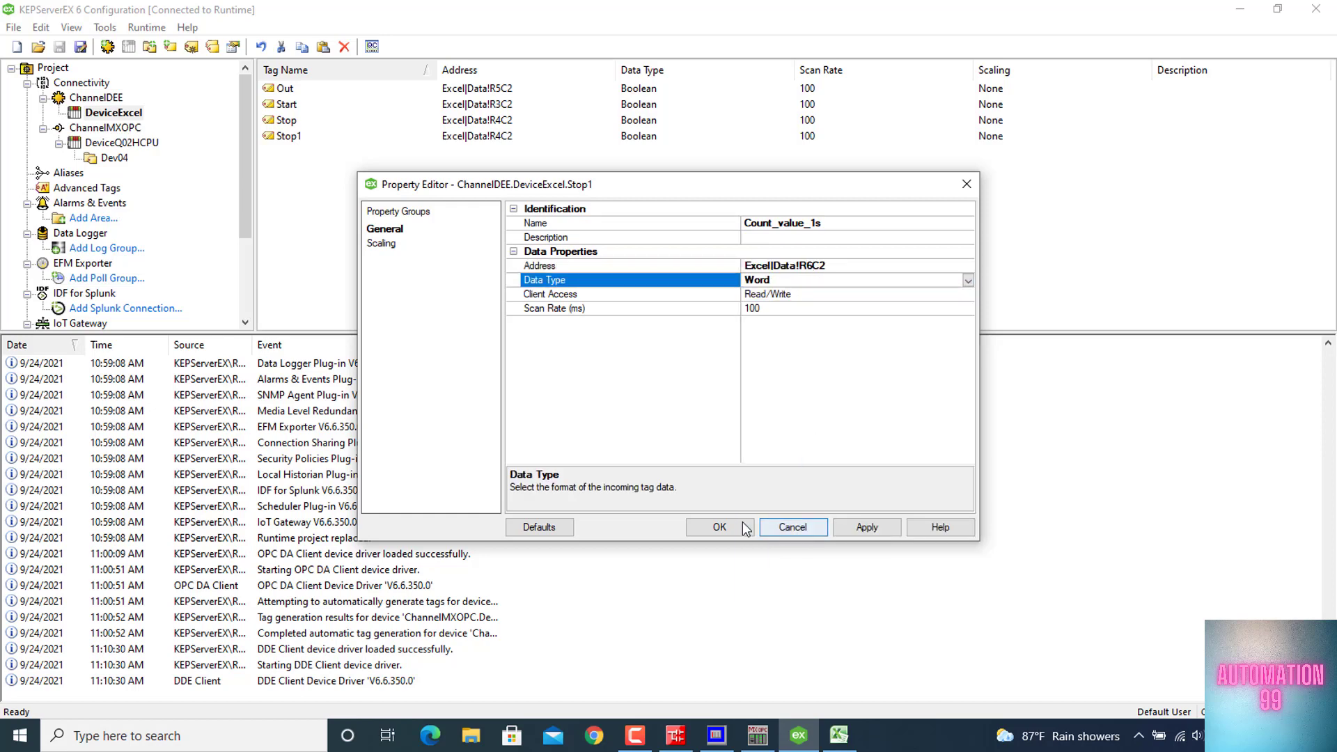
{"action": "left_click", "coordinate": [719, 527]}
Duplicate the Count_value_1s tag, rename the copy Count_value_2s and set its address to Excel|Data!R7C2
{"action": "key", "text": "ctrl+v"}
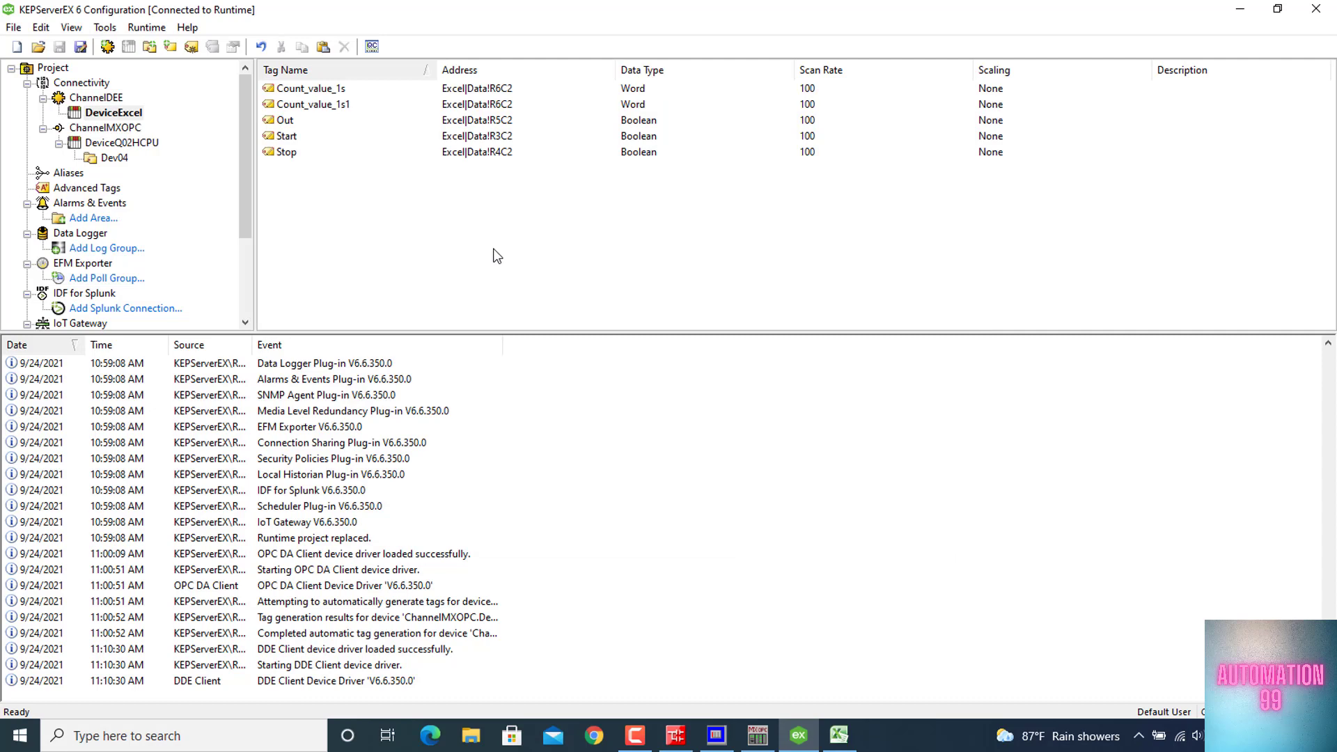
{"action": "double_click", "coordinate": [358, 103]}
{"action": "key", "text": "End"}
{"action": "key", "text": "BackSpace"}
{"action": "key", "text": "BackSpace"}
{"action": "key", "text": "BackSpace"}
{"action": "type", "text": "2s"}
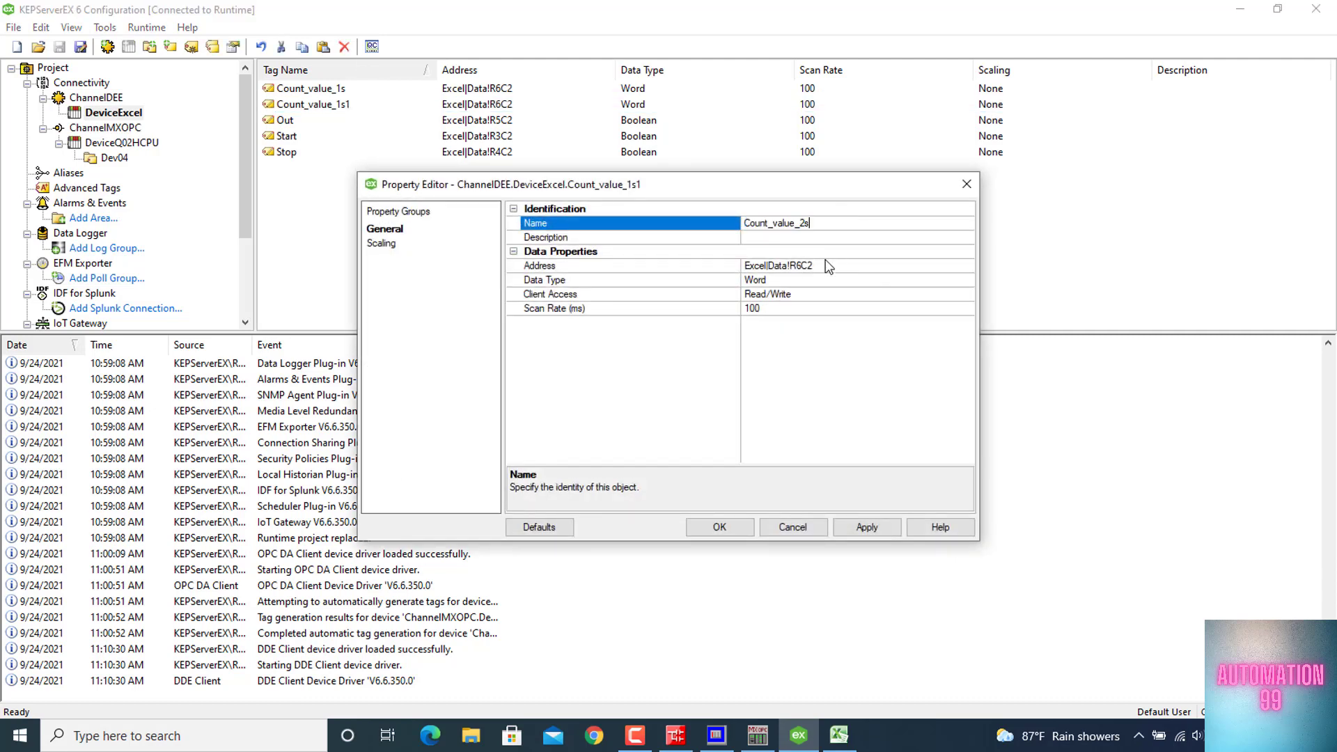
{"action": "left_click", "coordinate": [804, 266]}
{"action": "key", "text": "BackSpace"}
{"action": "type", "text": "7"}
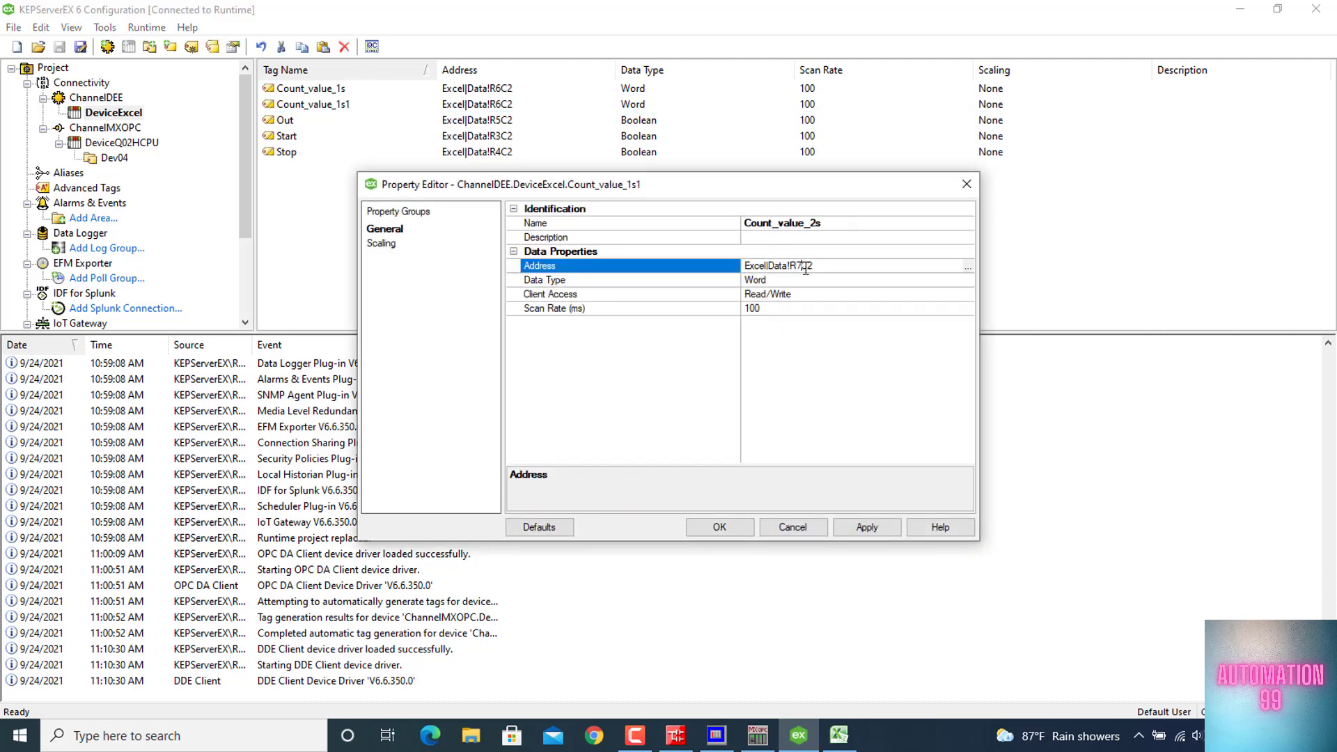
{"action": "left_click", "coordinate": [748, 532]}
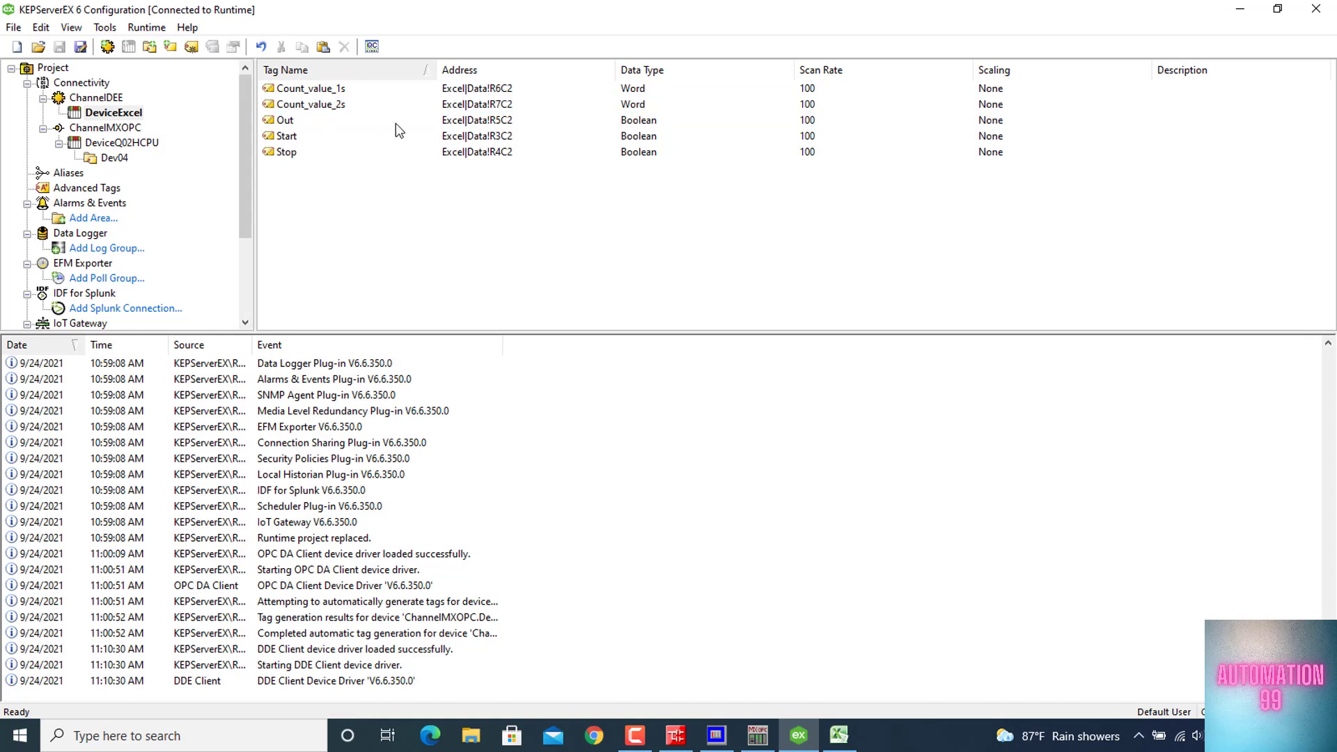
Launch OPC Quick Client and check the values and quality of the ChannelDEE.DeviceExcel tags
{"action": "left_click", "coordinate": [371, 46]}
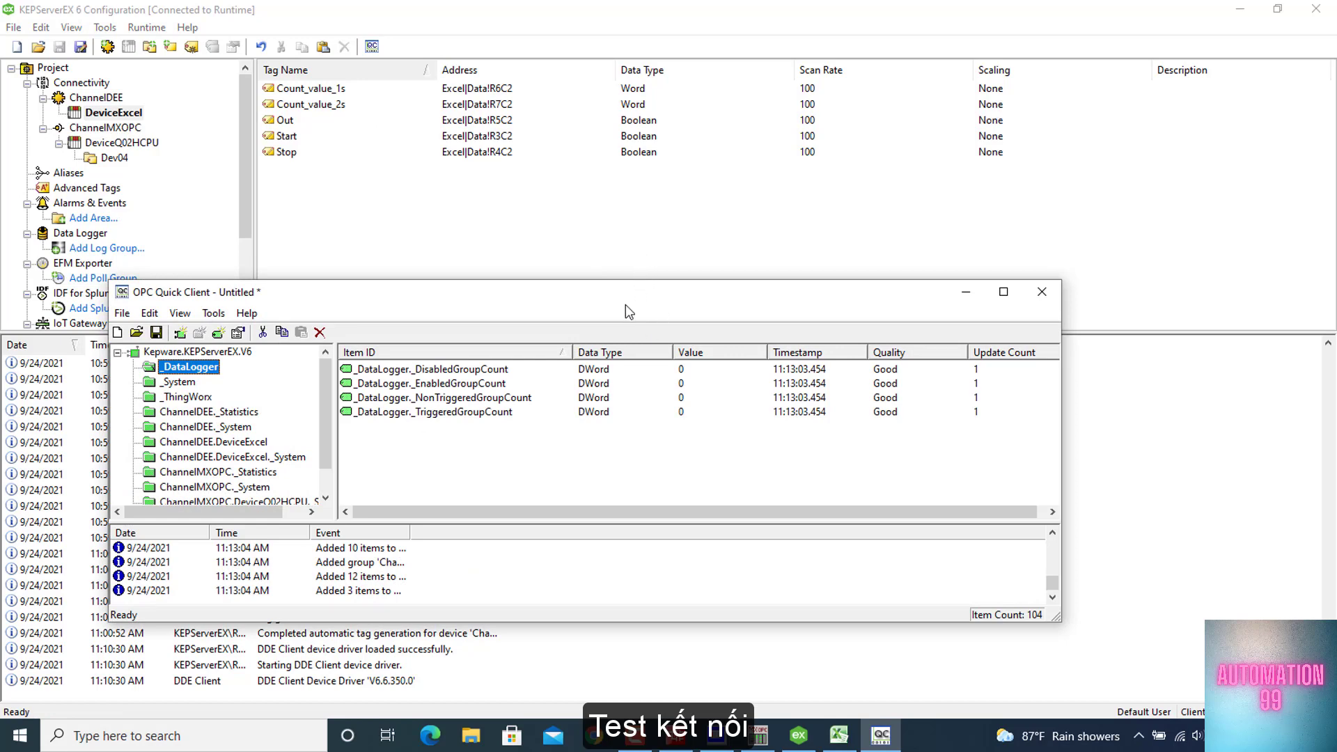
{"action": "left_click_drag", "start_coordinate": [626, 305], "coordinate": [629, 181]}
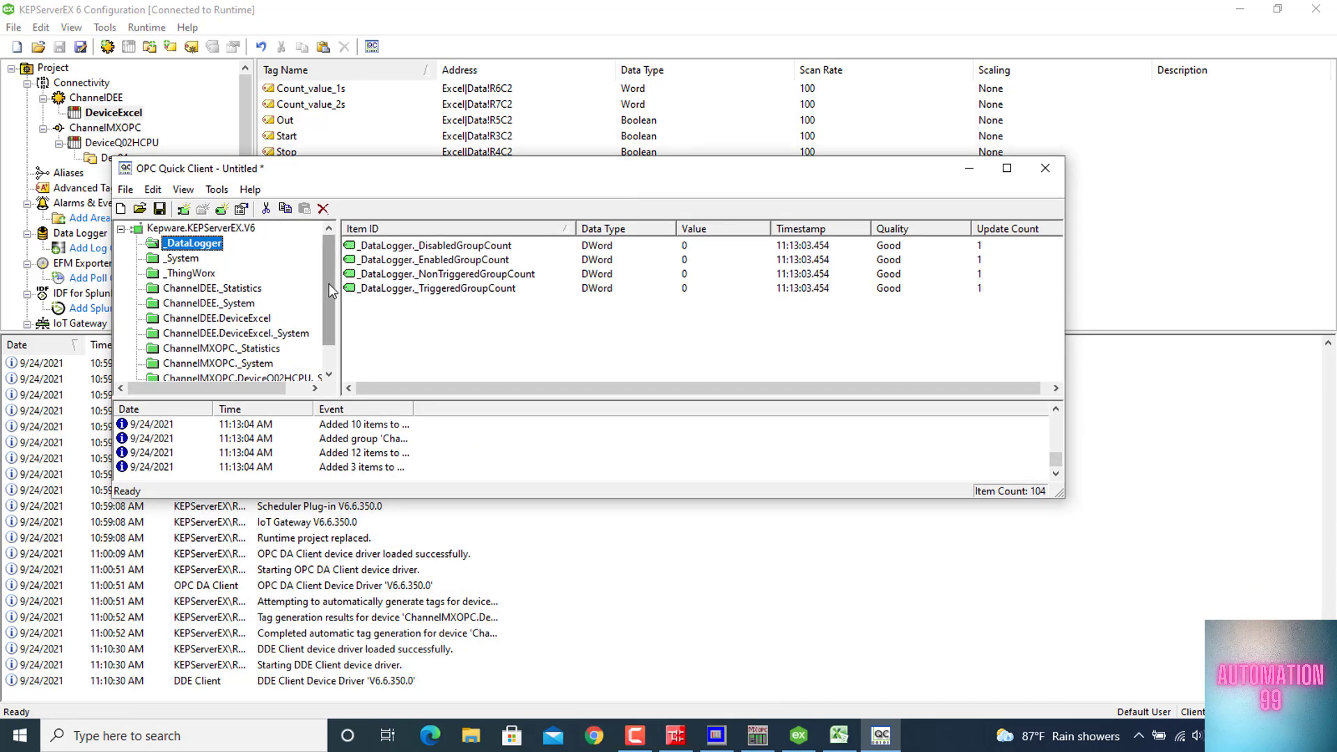
{"action": "left_click_drag", "start_coordinate": [328, 283], "coordinate": [328, 249]}
{"action": "left_click", "coordinate": [245, 320]}
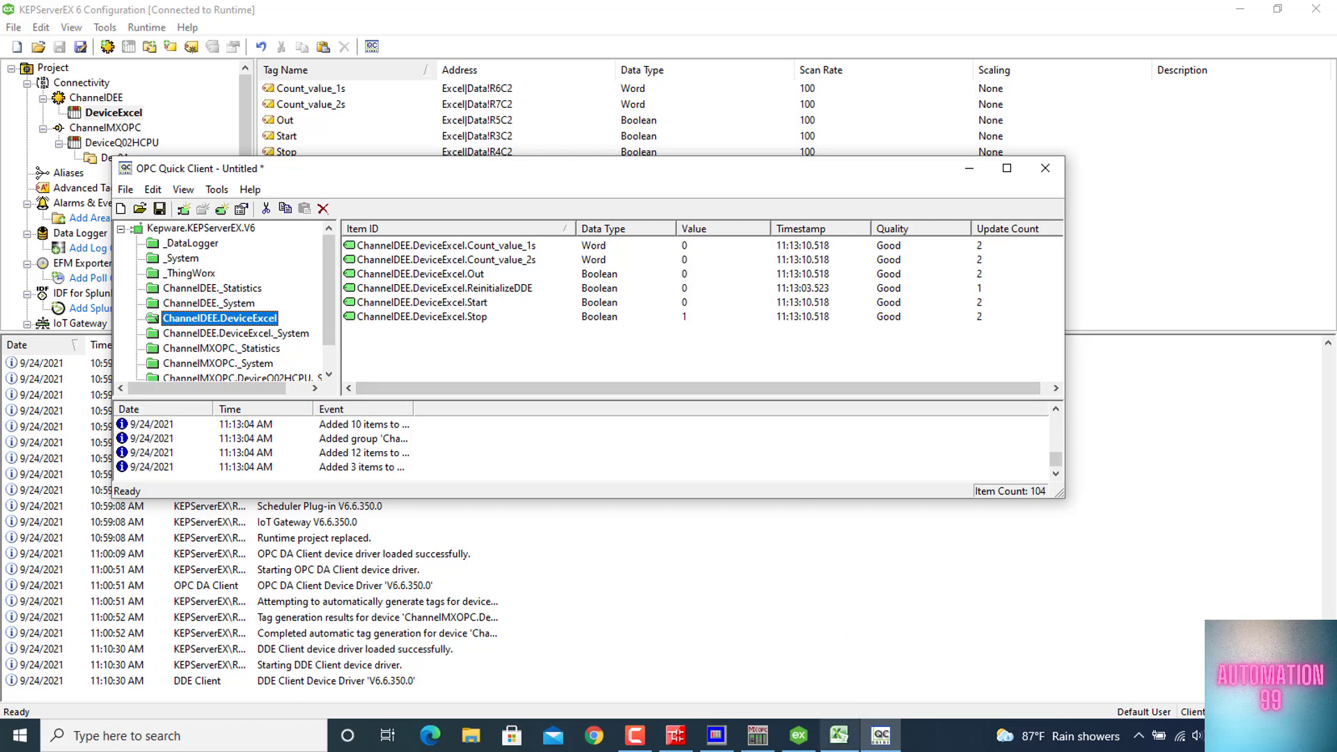
Compare the Excel Data sheet's monitor values with the OPC Quick Client readings, then close the client without saving
{"action": "left_click", "coordinate": [829, 740]}
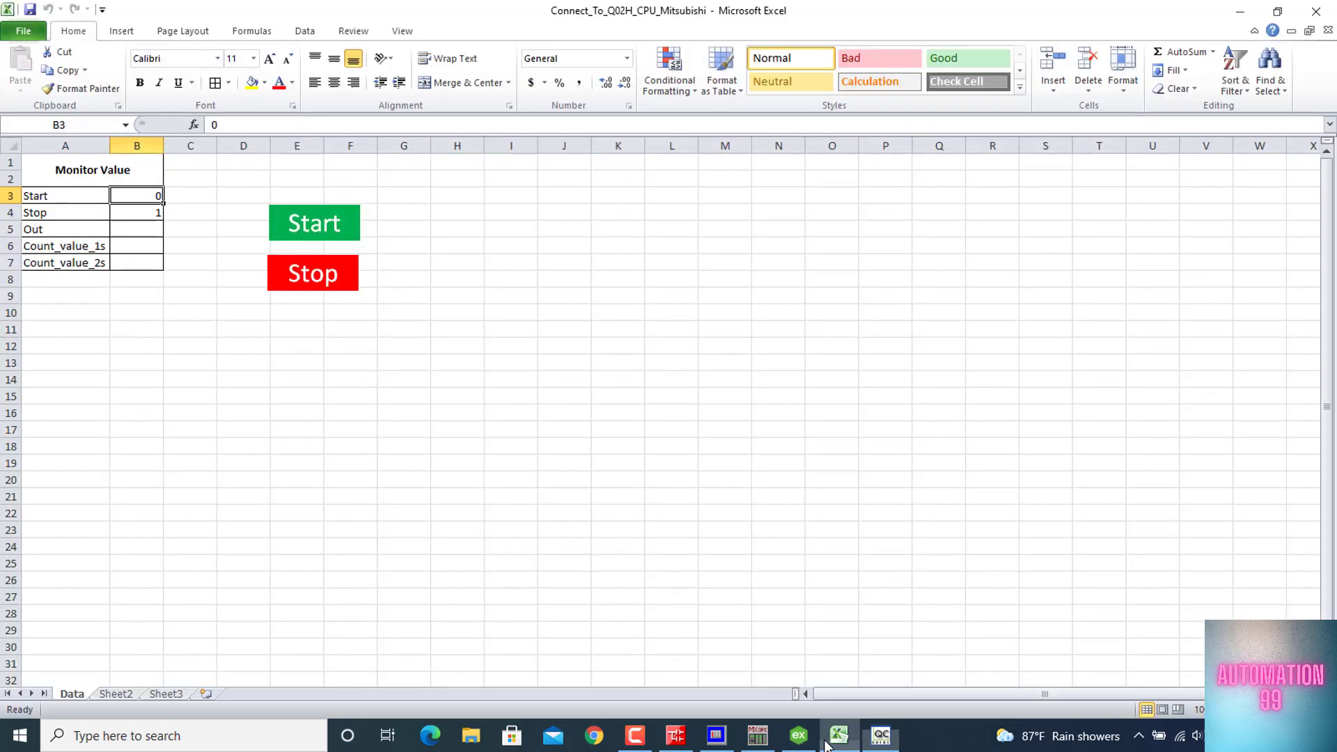
{"action": "double_click", "coordinate": [704, 11]}
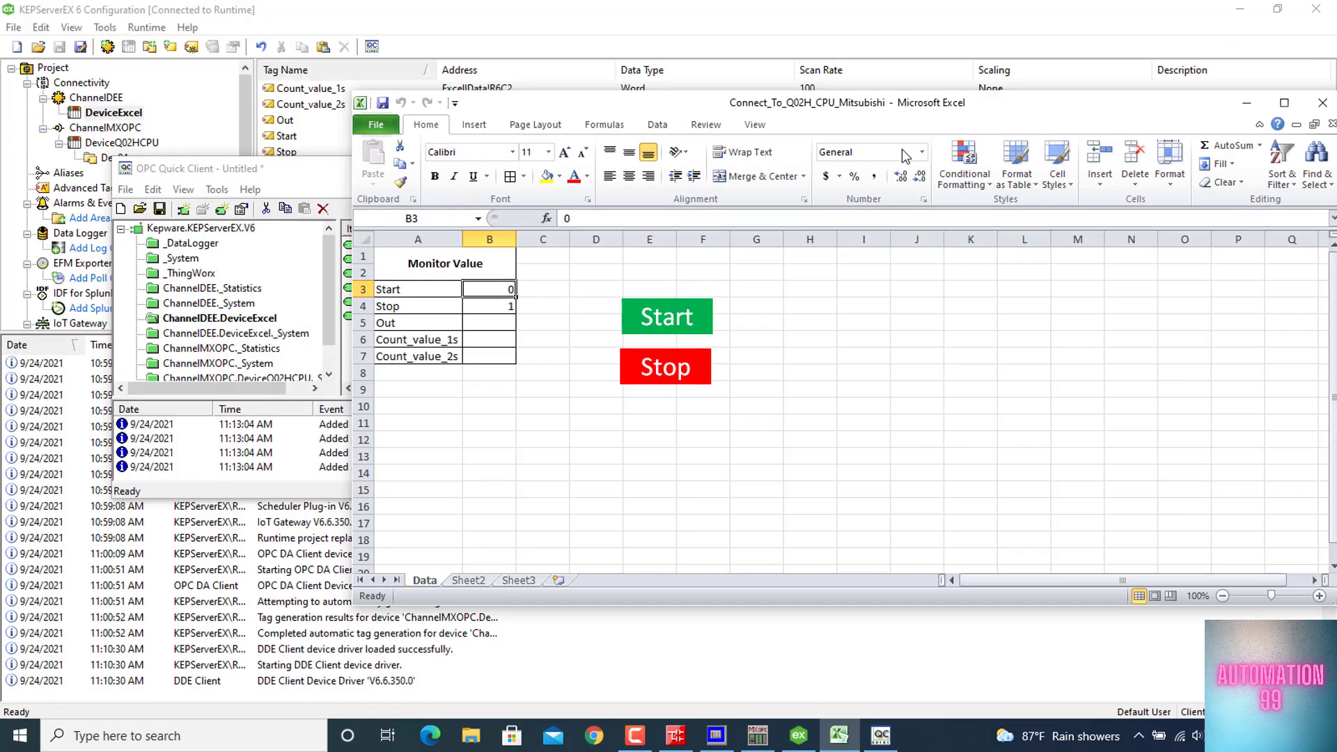
{"action": "left_click_drag", "start_coordinate": [849, 112], "coordinate": [865, 388]}
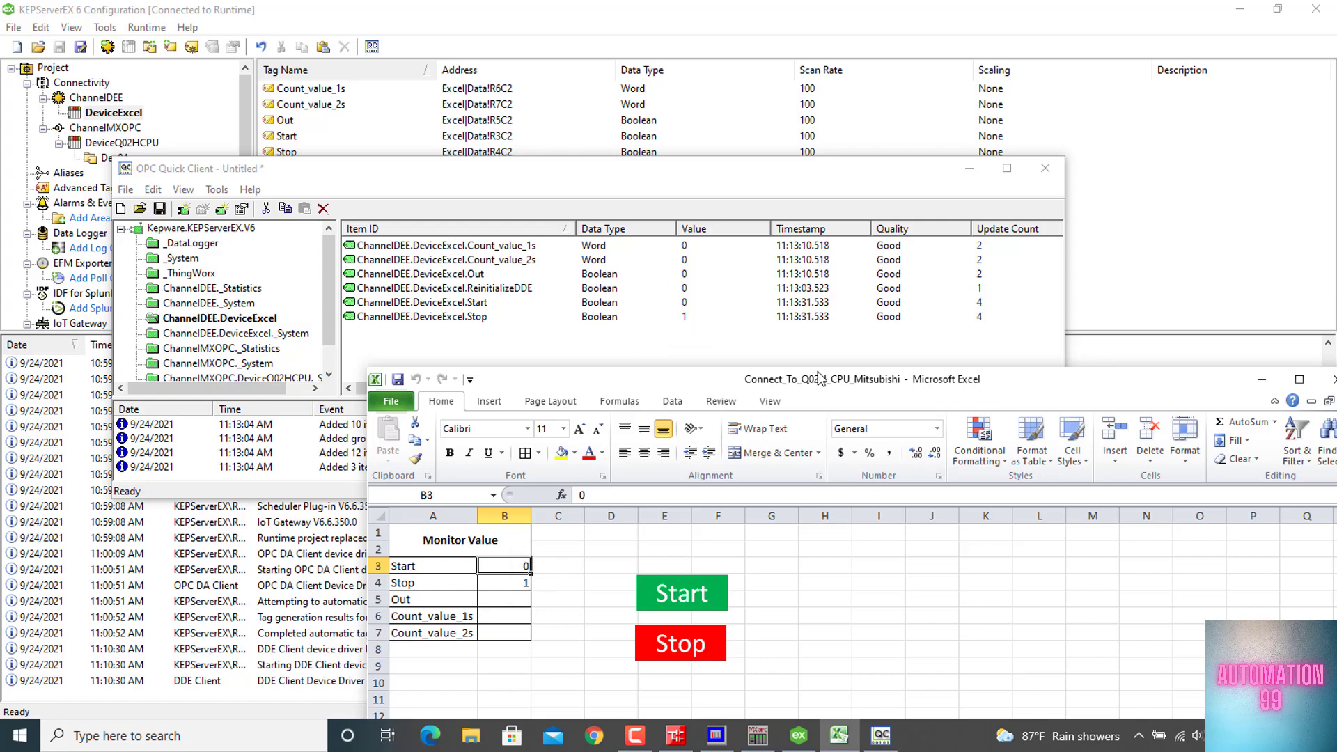
{"action": "left_click_drag", "start_coordinate": [897, 384], "coordinate": [708, 355]}
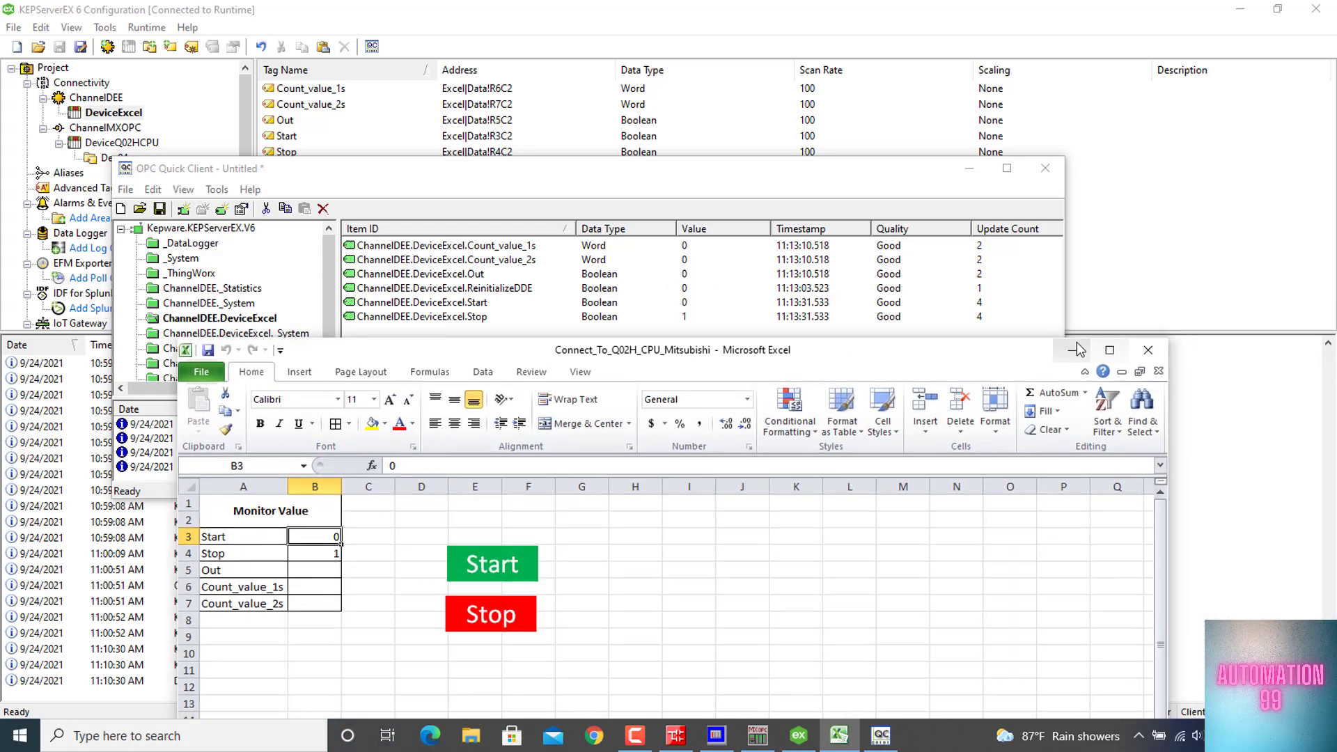
{"action": "left_click", "coordinate": [1072, 350]}
{"action": "left_click", "coordinate": [1045, 175]}
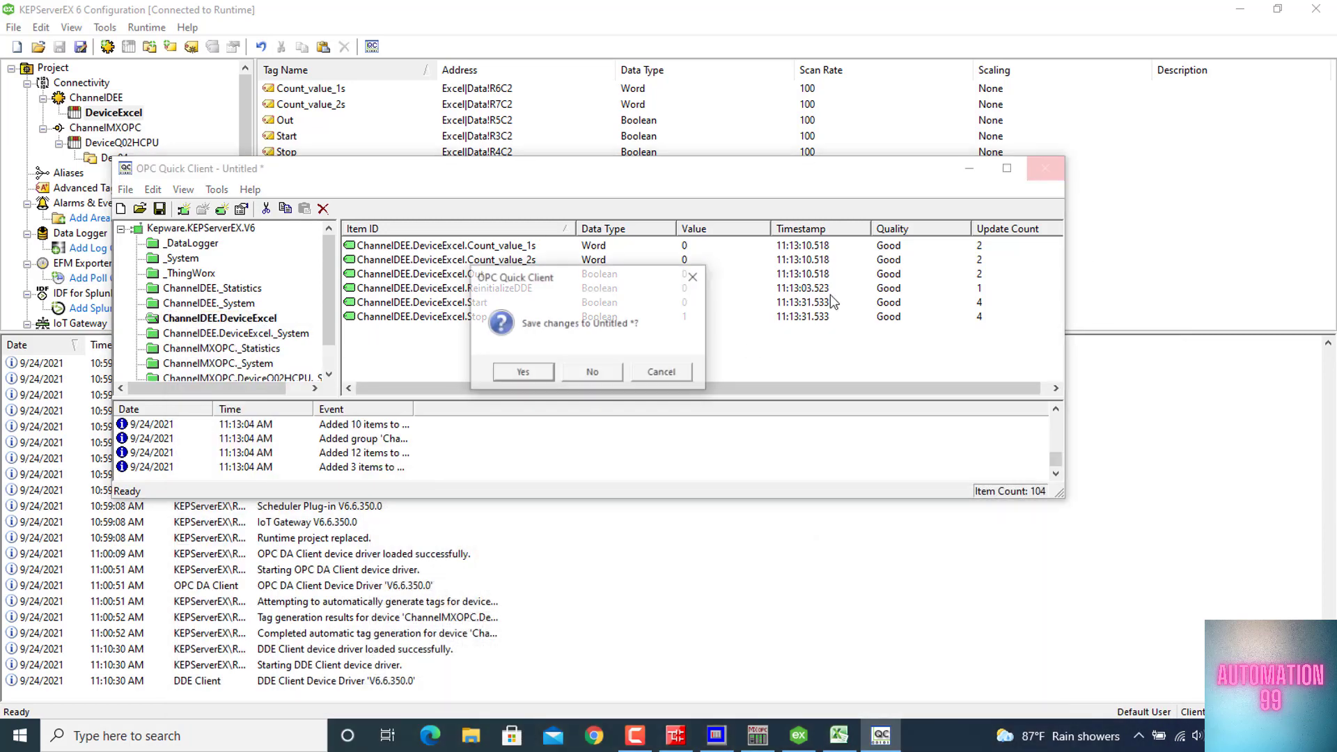
{"action": "left_click", "coordinate": [592, 372]}
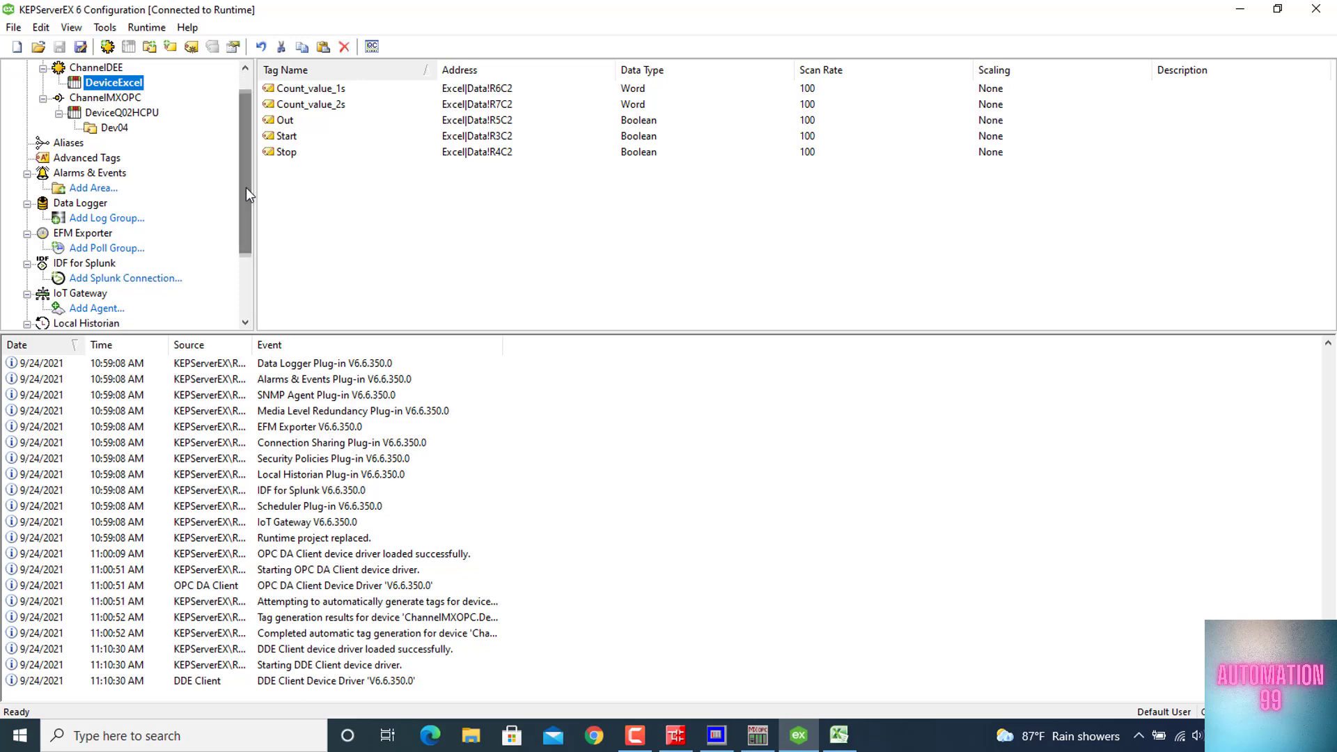
Add a new tag under Advanced Tags in KEPServerEX and set its tag type to Link
{"action": "left_click", "coordinate": [89, 163]}
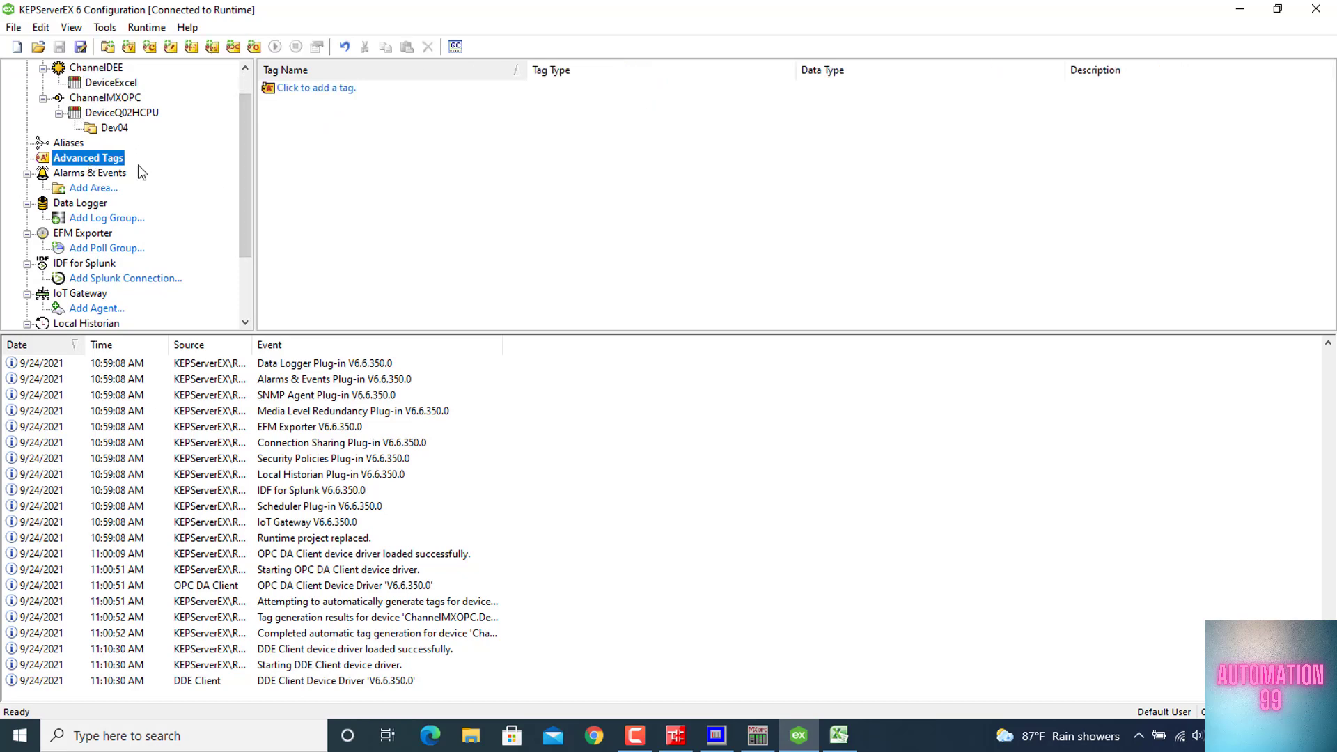
{"action": "left_click", "coordinate": [335, 95]}
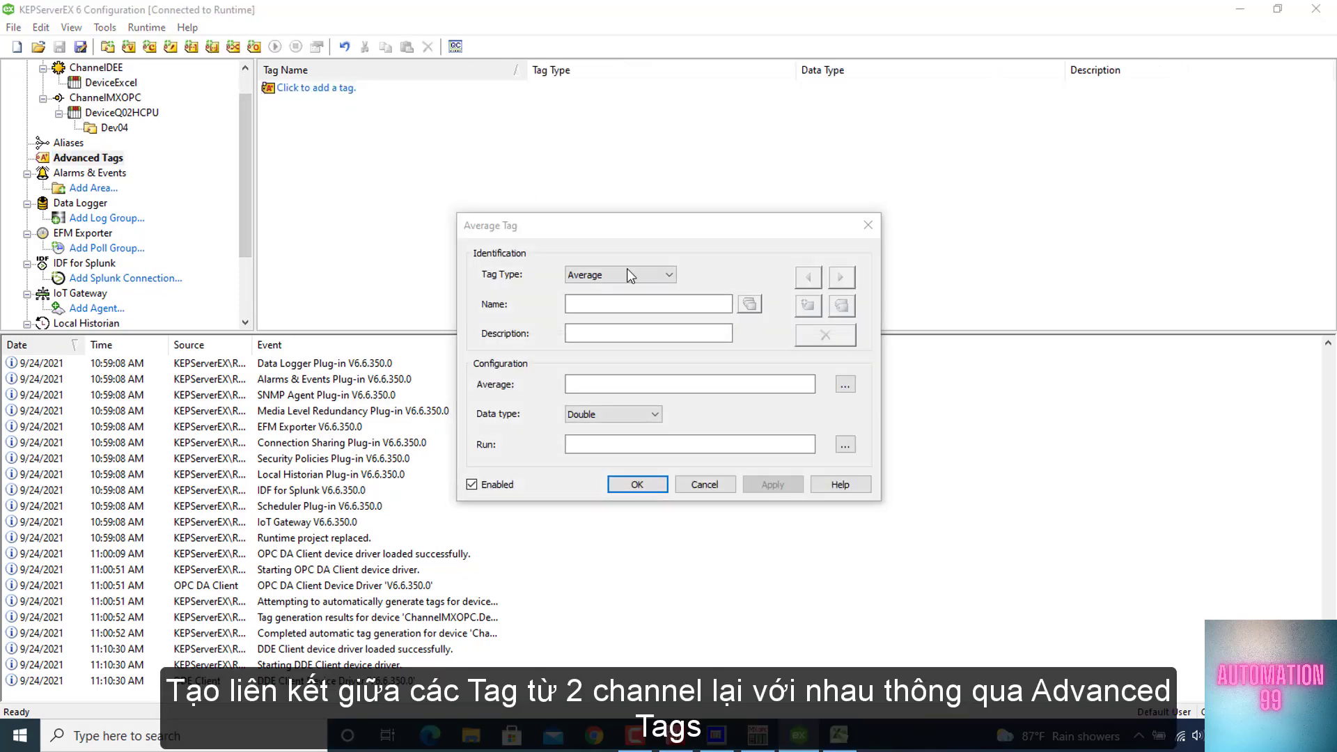
{"action": "left_click", "coordinate": [632, 275]}
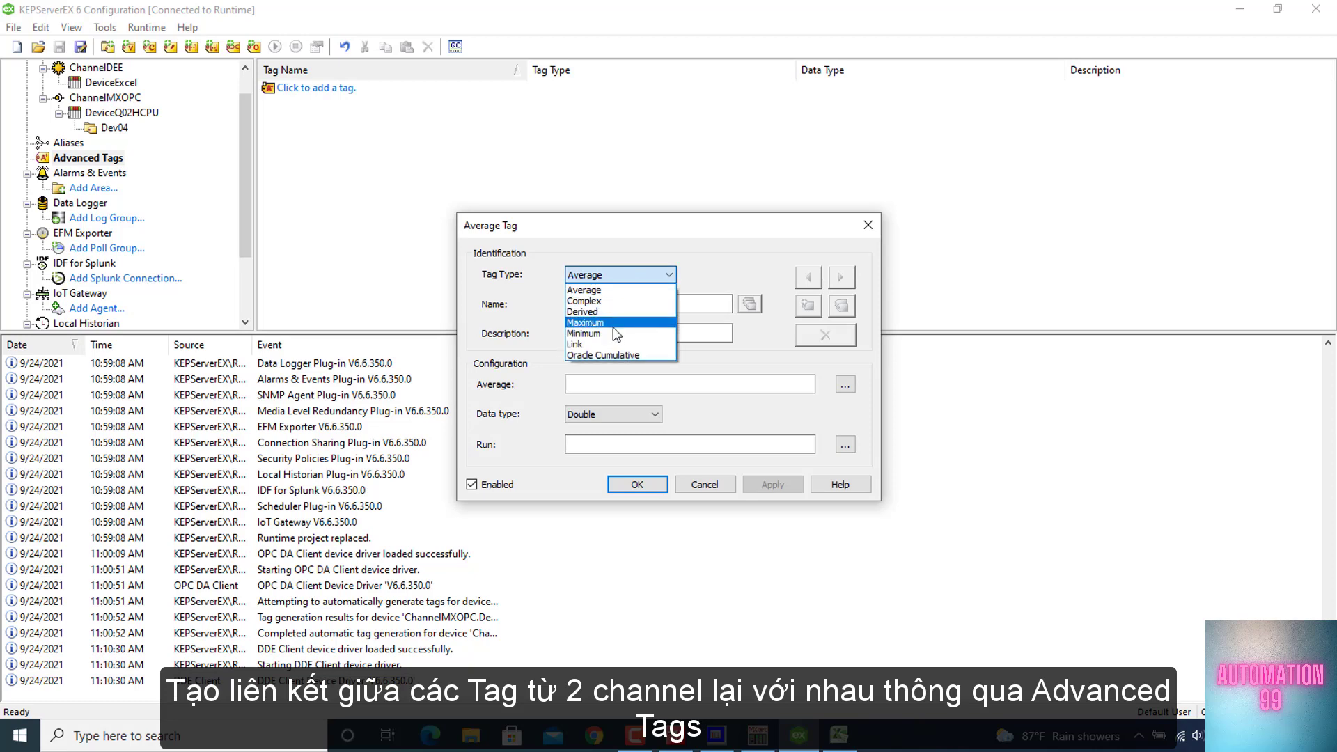
{"action": "left_click", "coordinate": [605, 344]}
{"action": "left_click", "coordinate": [638, 305]}
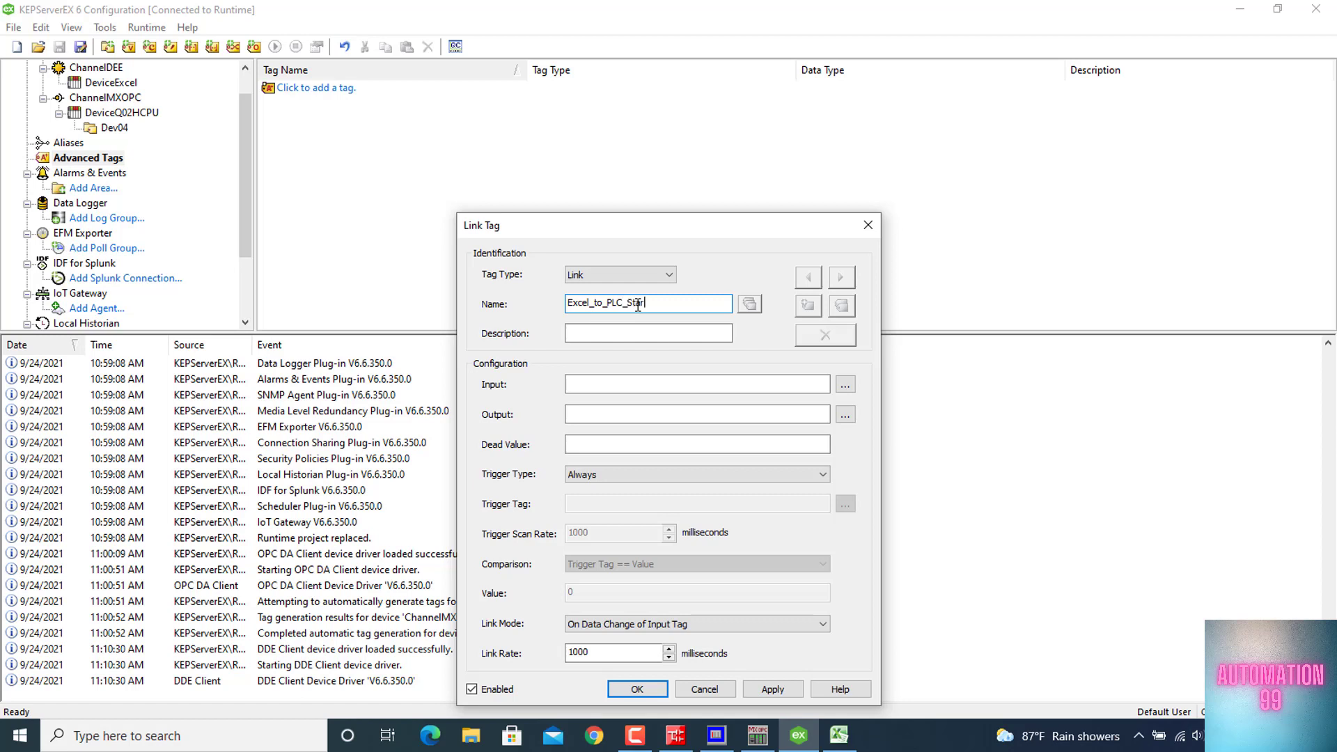
Set the input of the Excel_to_PLC_Start link tag to ChannelDEE.DeviceExcel.Start
{"action": "left_click", "coordinate": [705, 383]}
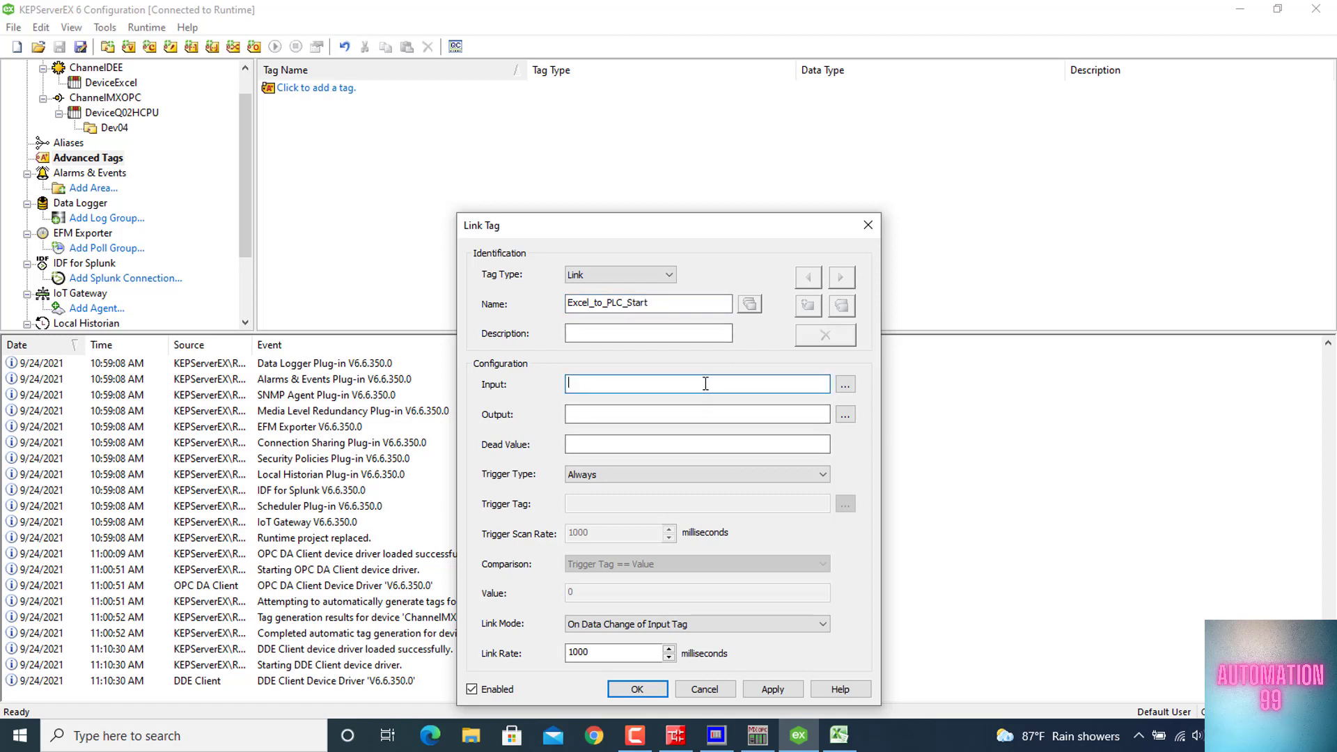
{"action": "left_click", "coordinate": [846, 384]}
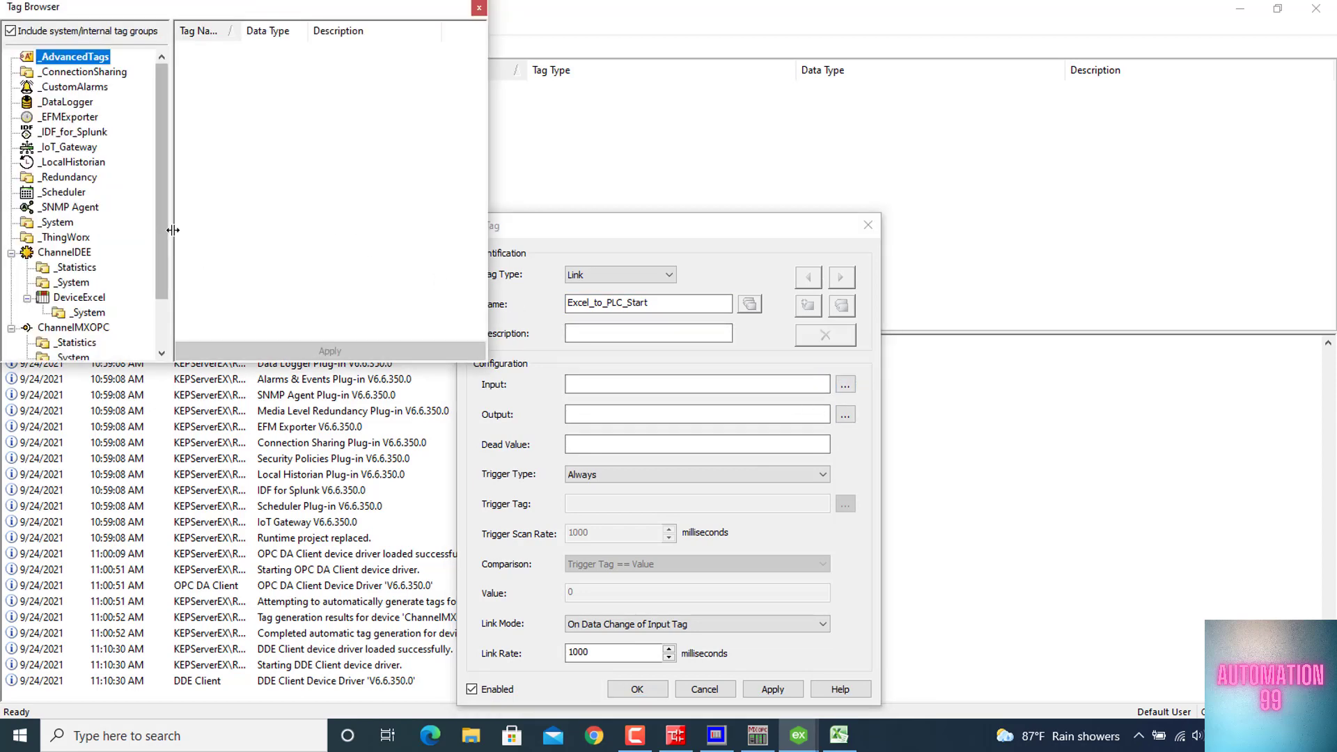
{"action": "left_click_drag", "start_coordinate": [161, 219], "coordinate": [160, 274]}
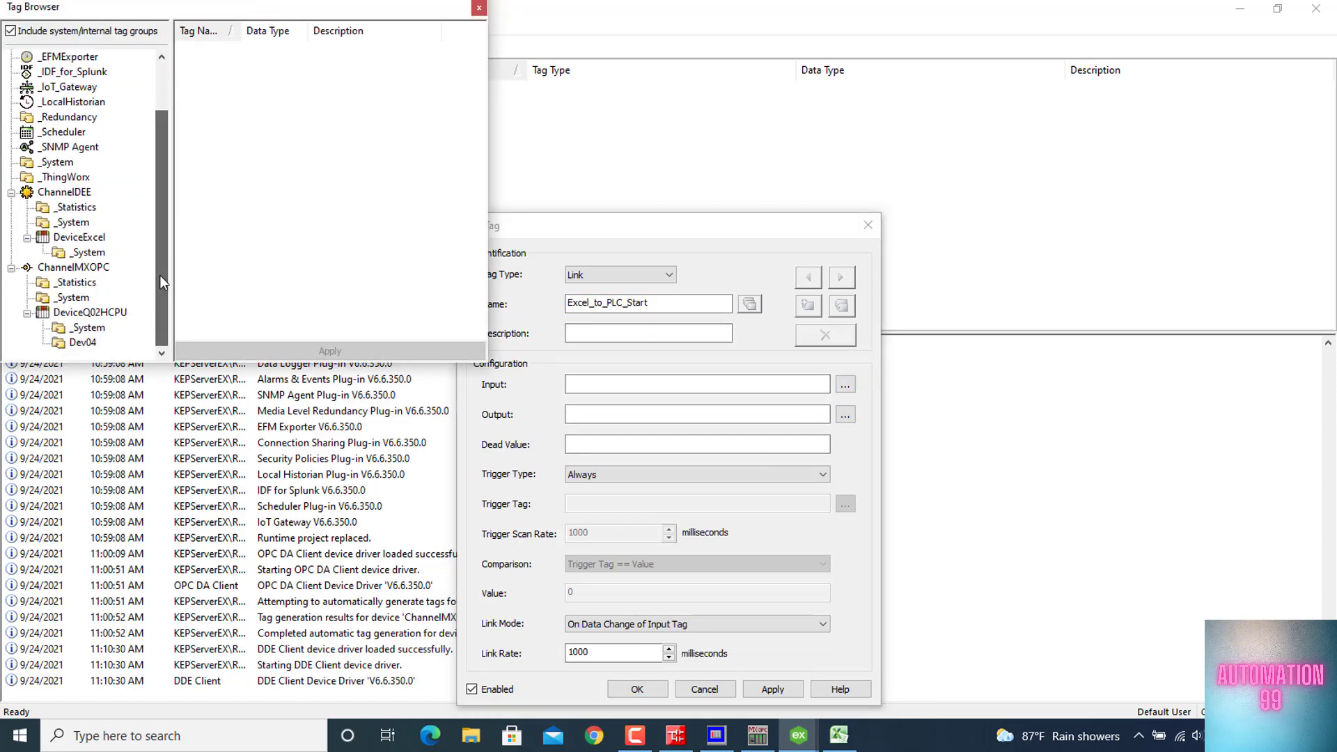
{"action": "left_click", "coordinate": [67, 192]}
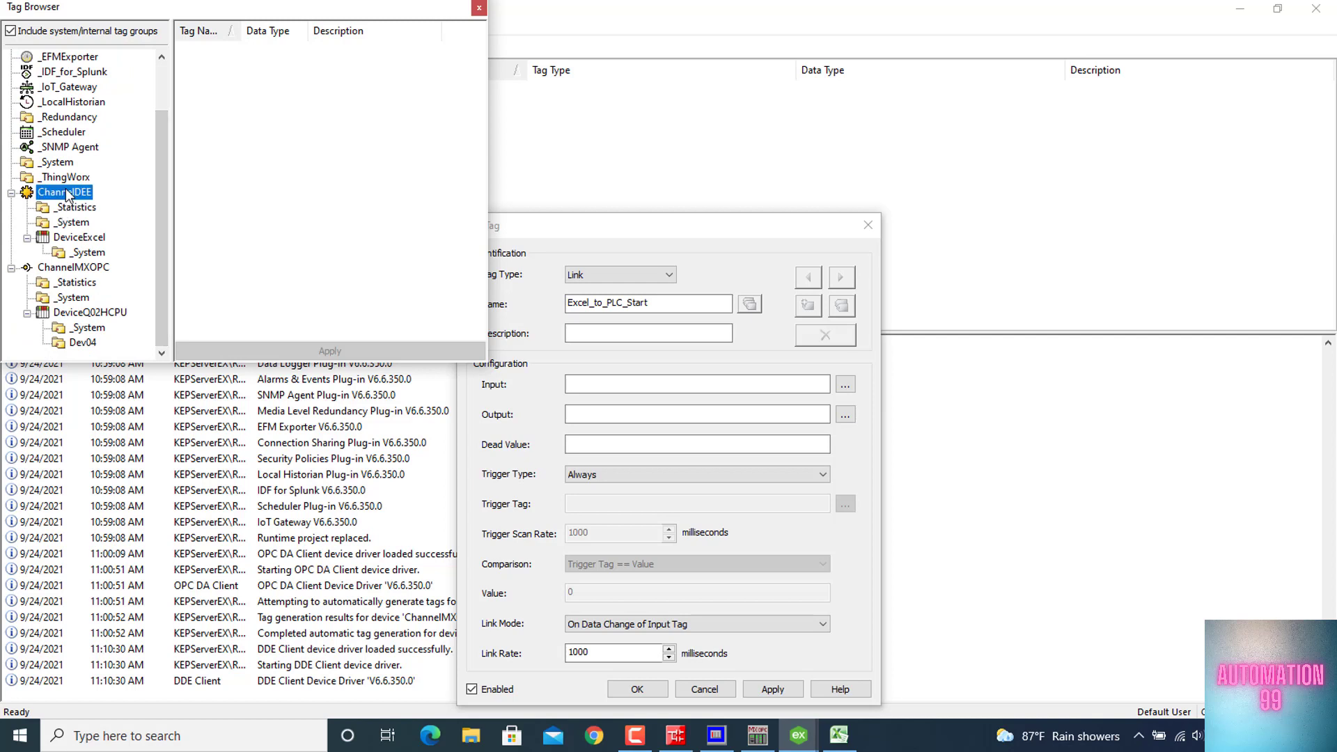
{"action": "left_click", "coordinate": [58, 240]}
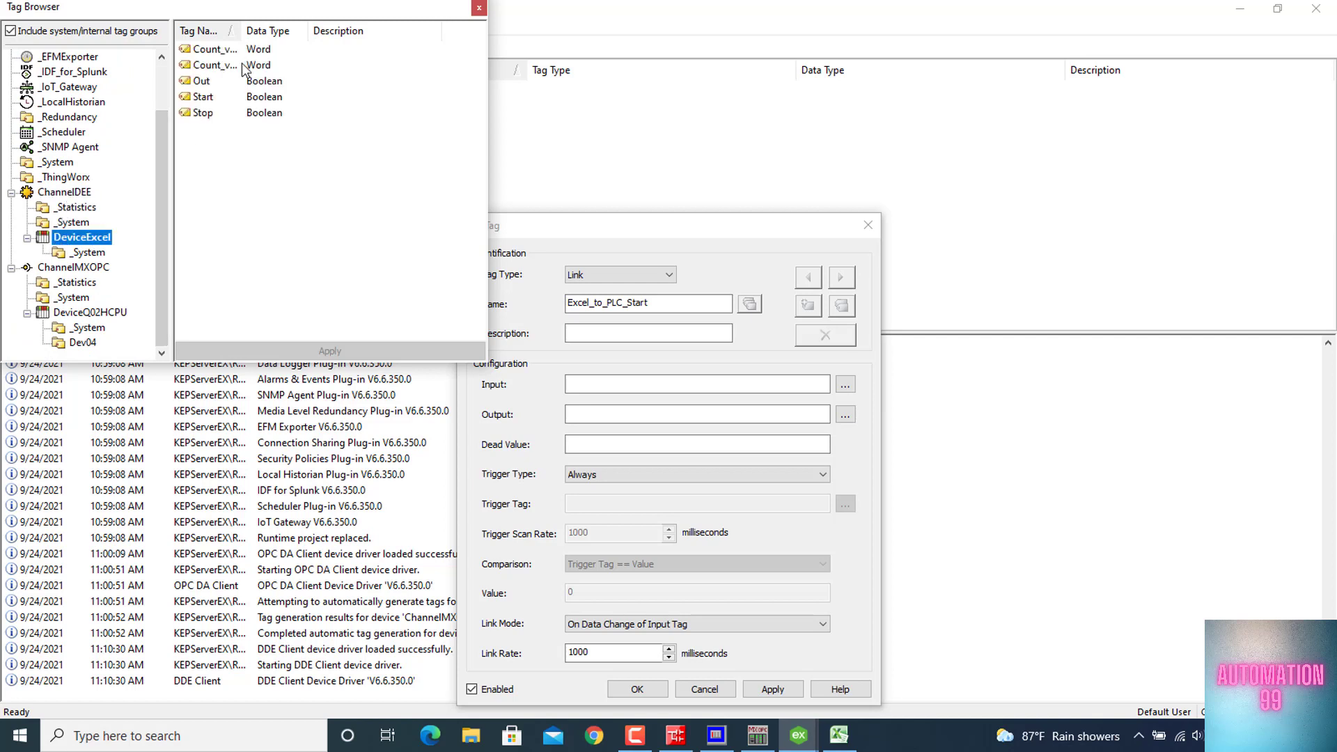
{"action": "left_click_drag", "start_coordinate": [240, 25], "coordinate": [274, 25]}
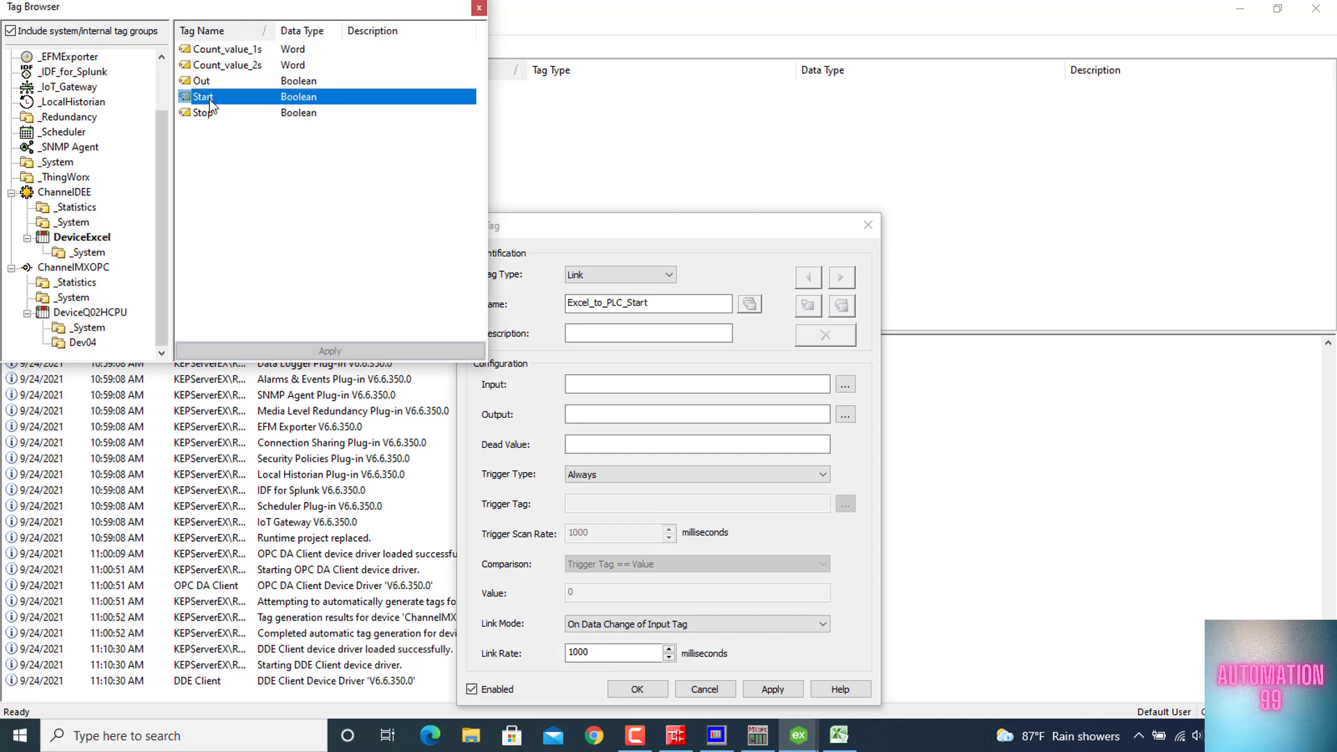
{"action": "double_click", "coordinate": [202, 97]}
Set the link tag's output to ChannelMXOPC.DeviceQ02HCPU.Dev04.Start and save the tag
{"action": "left_click", "coordinate": [657, 416]}
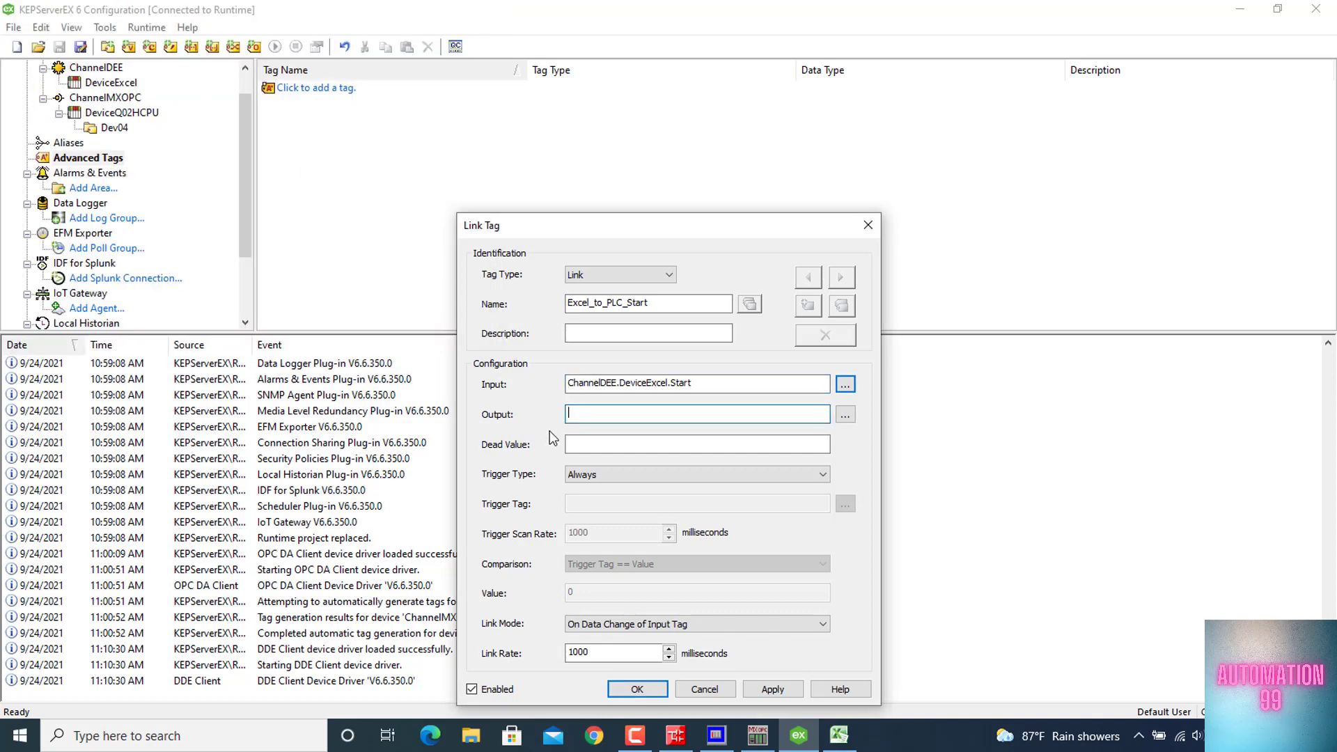
{"action": "left_click", "coordinate": [844, 415]}
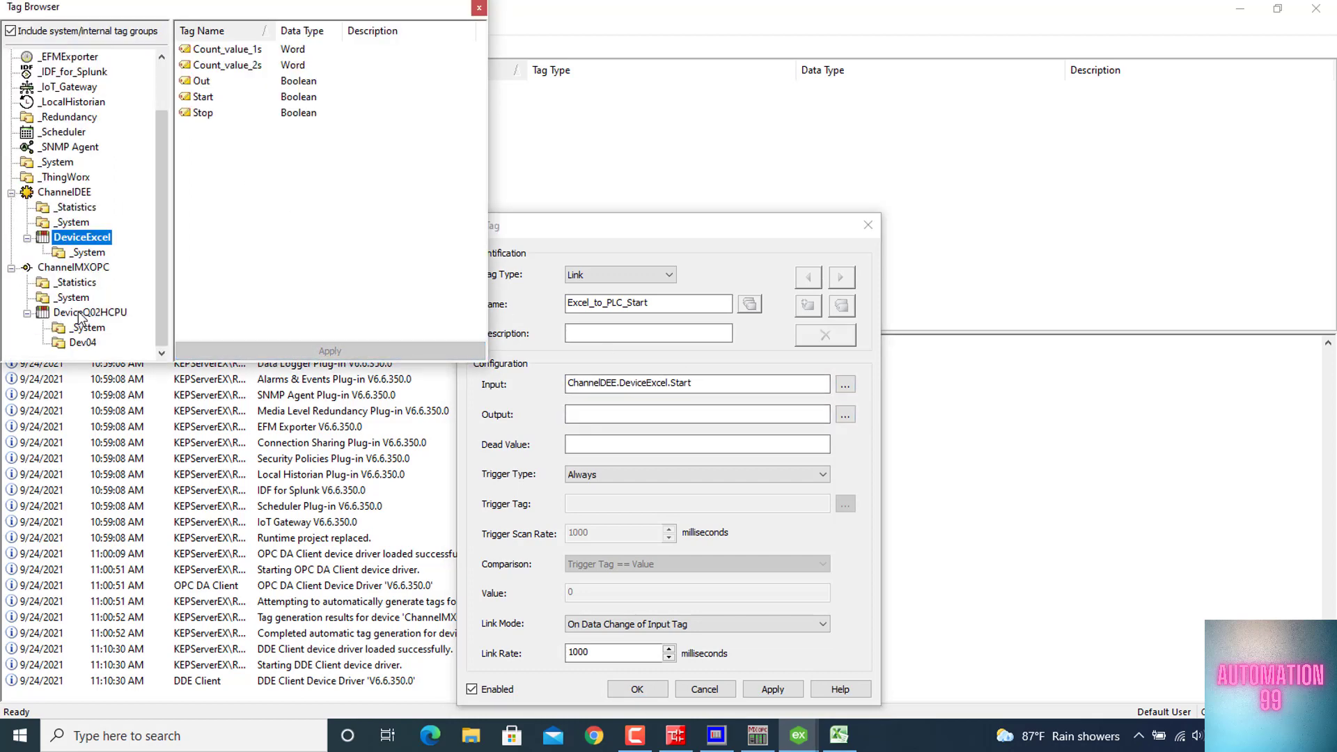
{"action": "left_click", "coordinate": [92, 313]}
{"action": "left_click", "coordinate": [95, 345]}
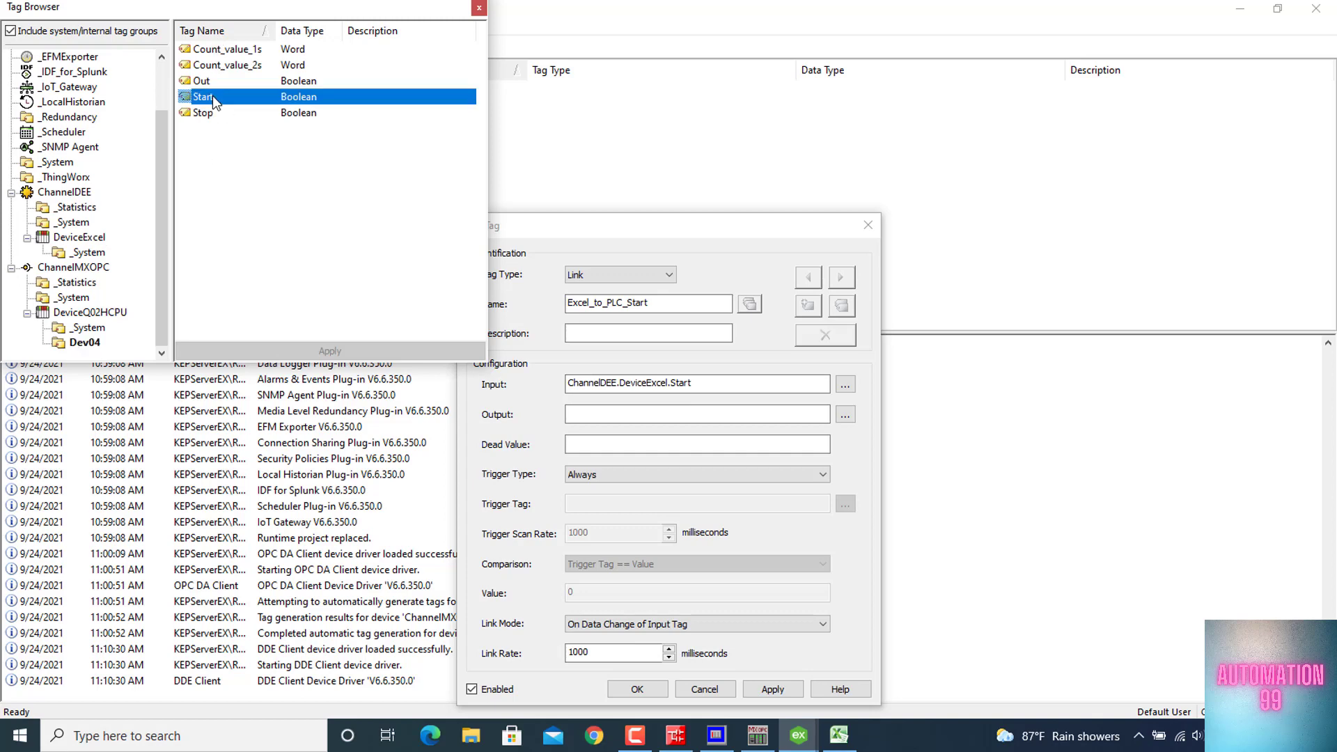
{"action": "double_click", "coordinate": [211, 95]}
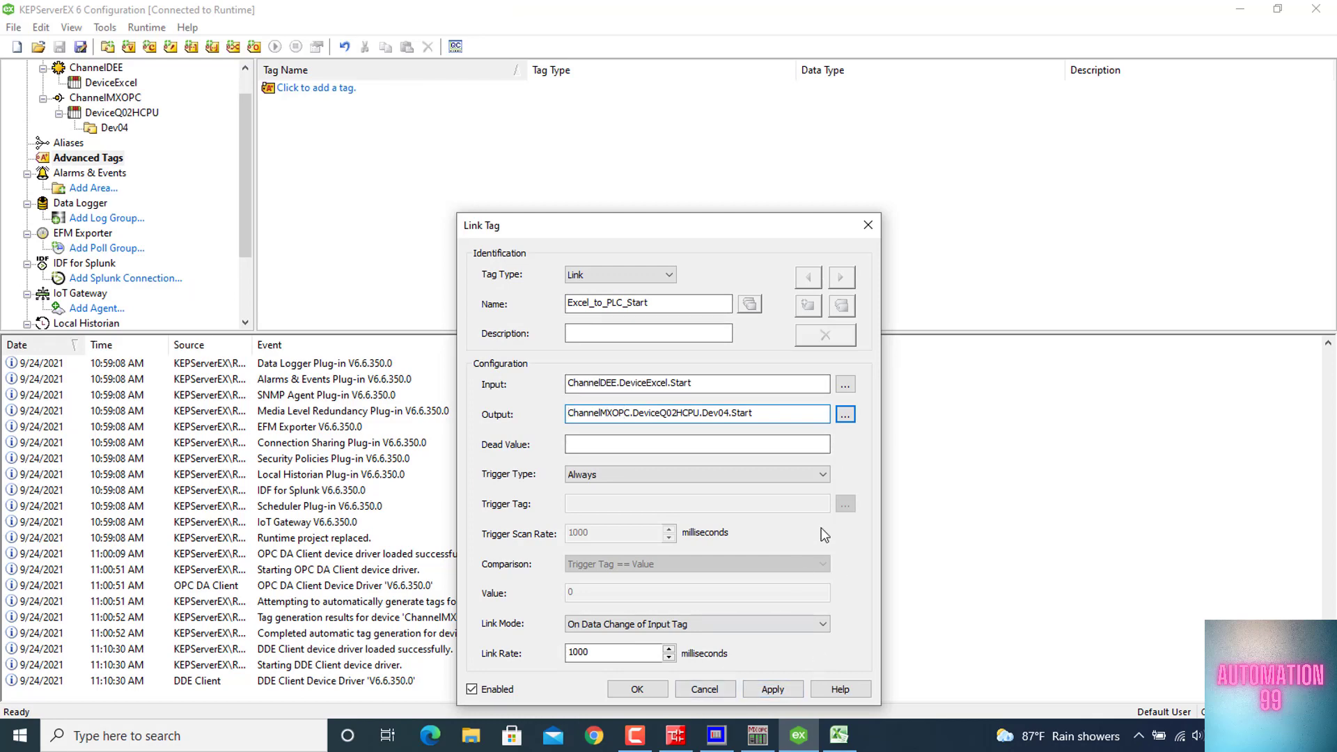
{"action": "left_click", "coordinate": [646, 691]}
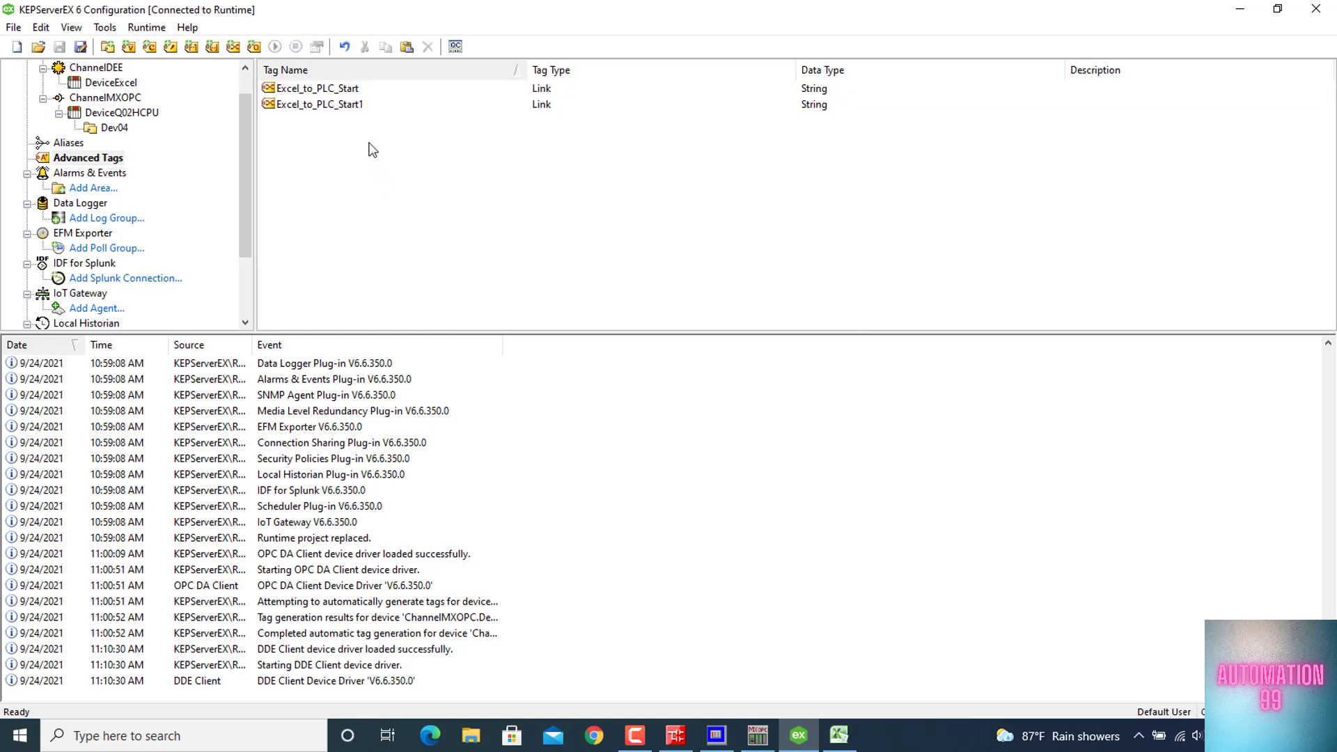
Rename the copied link tag Excel_to_PLC_Start1 as Excel_to_PLC_Stop
{"action": "double_click", "coordinate": [355, 104]}
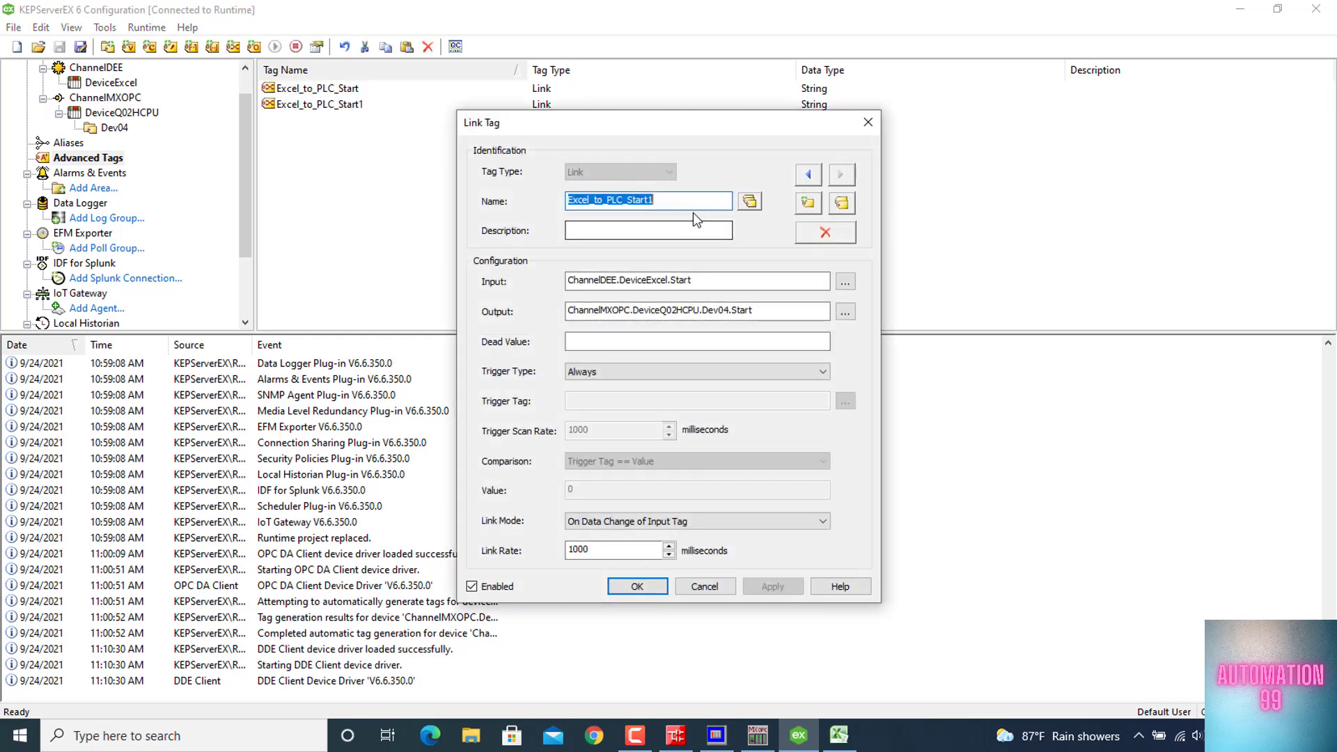
{"action": "key", "text": "End"}
{"action": "key", "text": "BackSpace"}
{"action": "key", "text": "BackSpace"}
{"action": "key", "text": "BackSpace"}
{"action": "key", "text": "BackSpace"}
{"action": "type", "text": "op"}
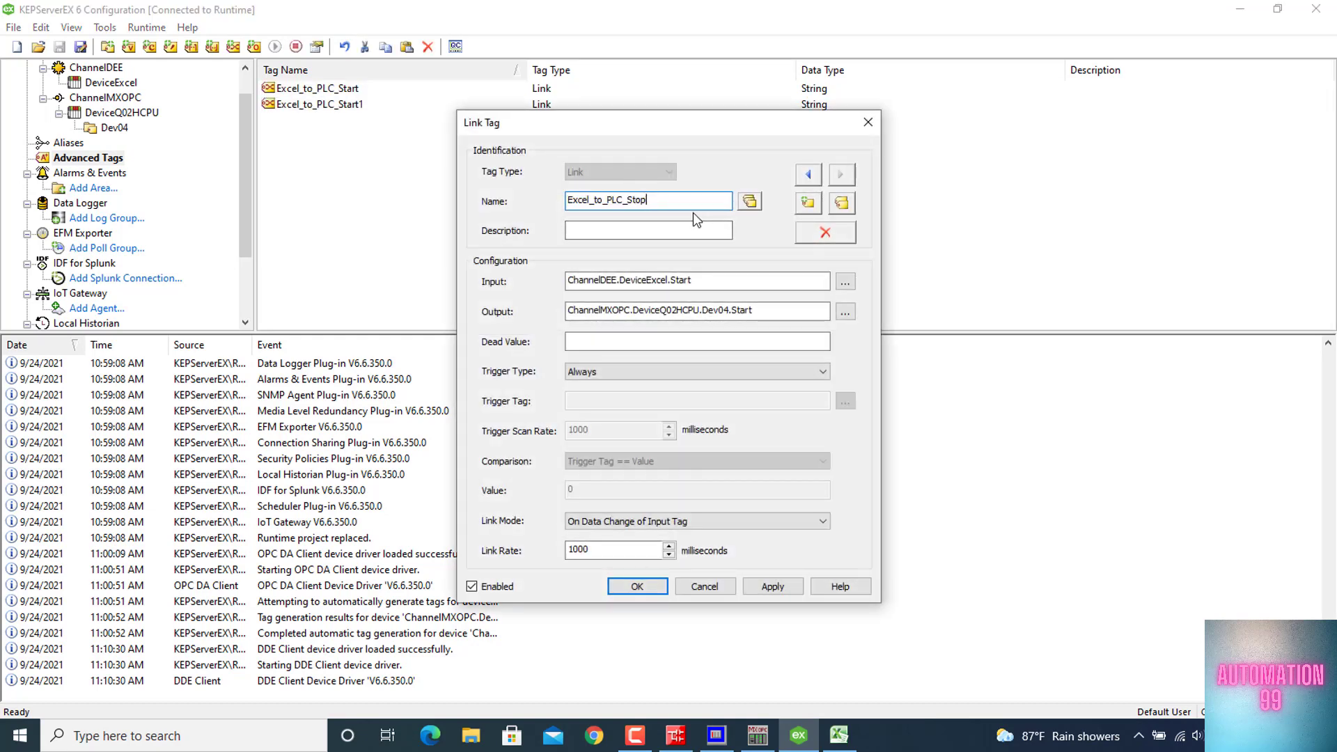
Set the input of the Excel_to_PLC_Stop link tag to ChannelDEE.DeviceExcel.Stop
{"action": "left_click", "coordinate": [846, 282]}
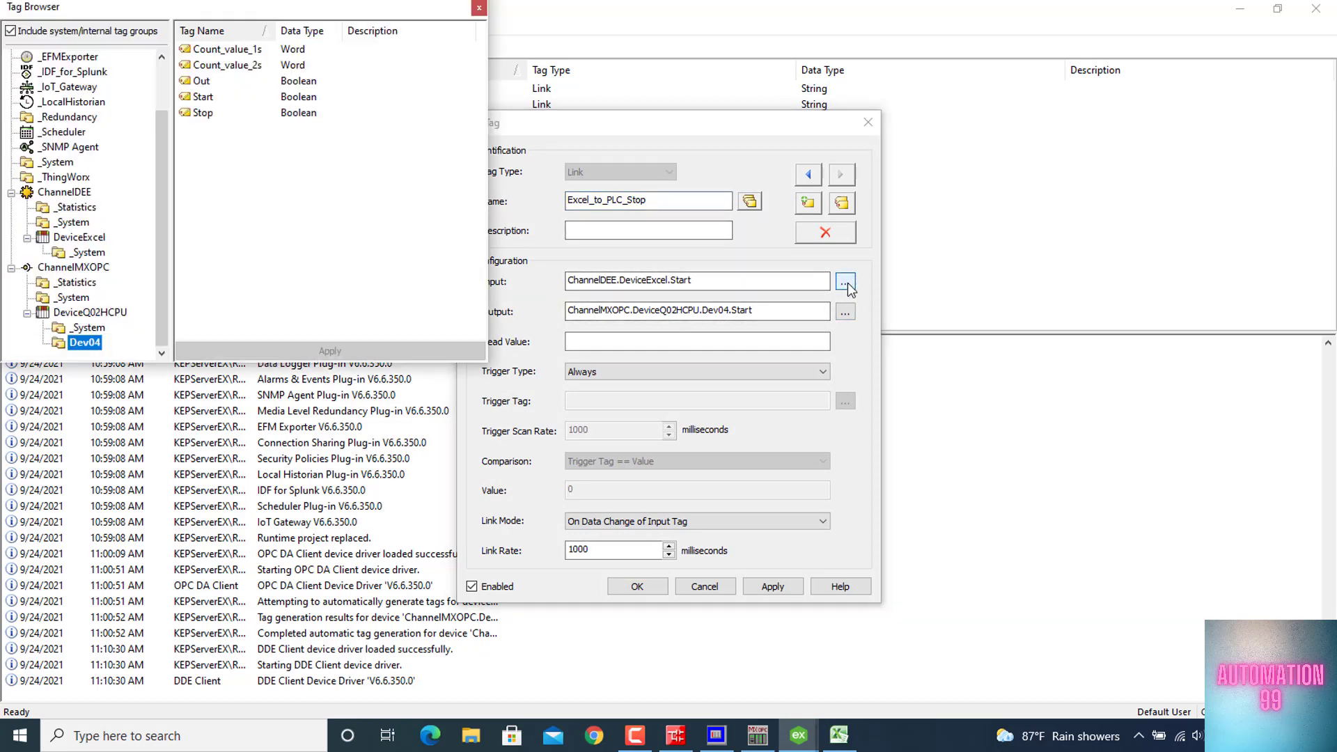
{"action": "left_click", "coordinate": [87, 239]}
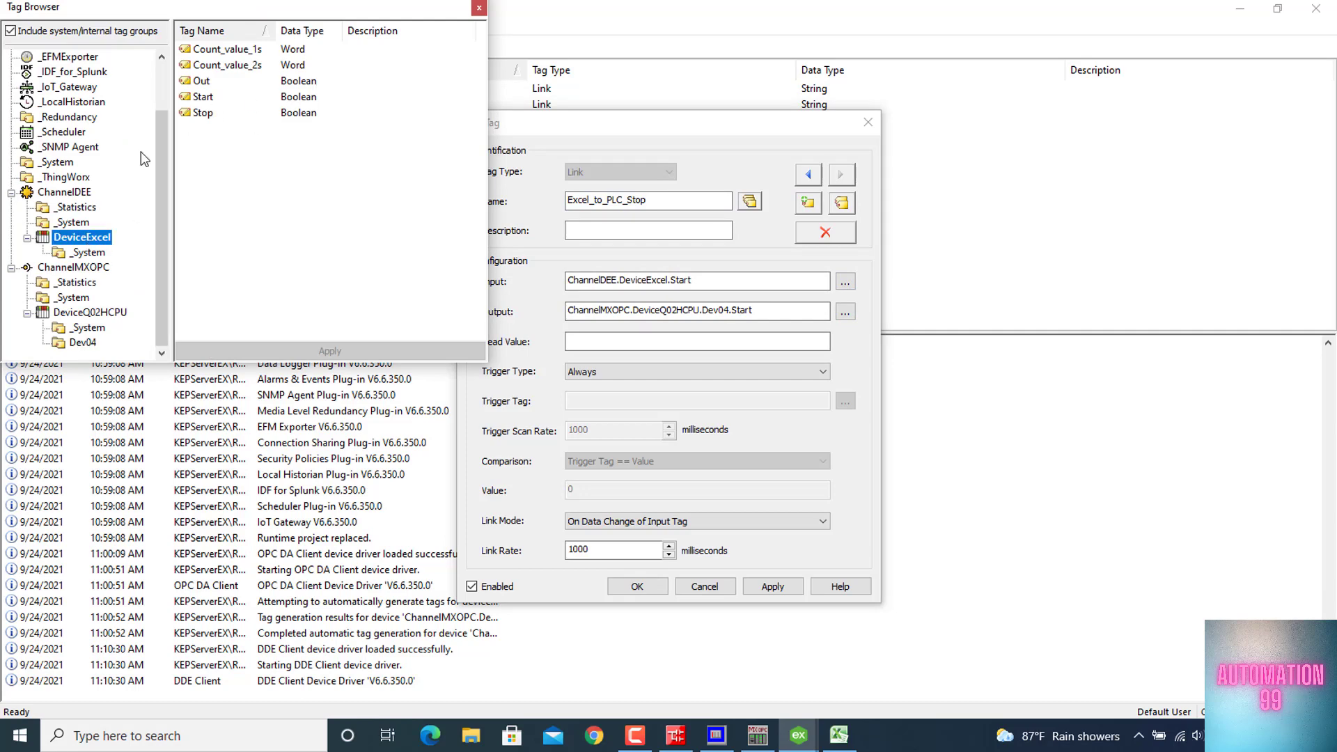
{"action": "left_click", "coordinate": [80, 255]}
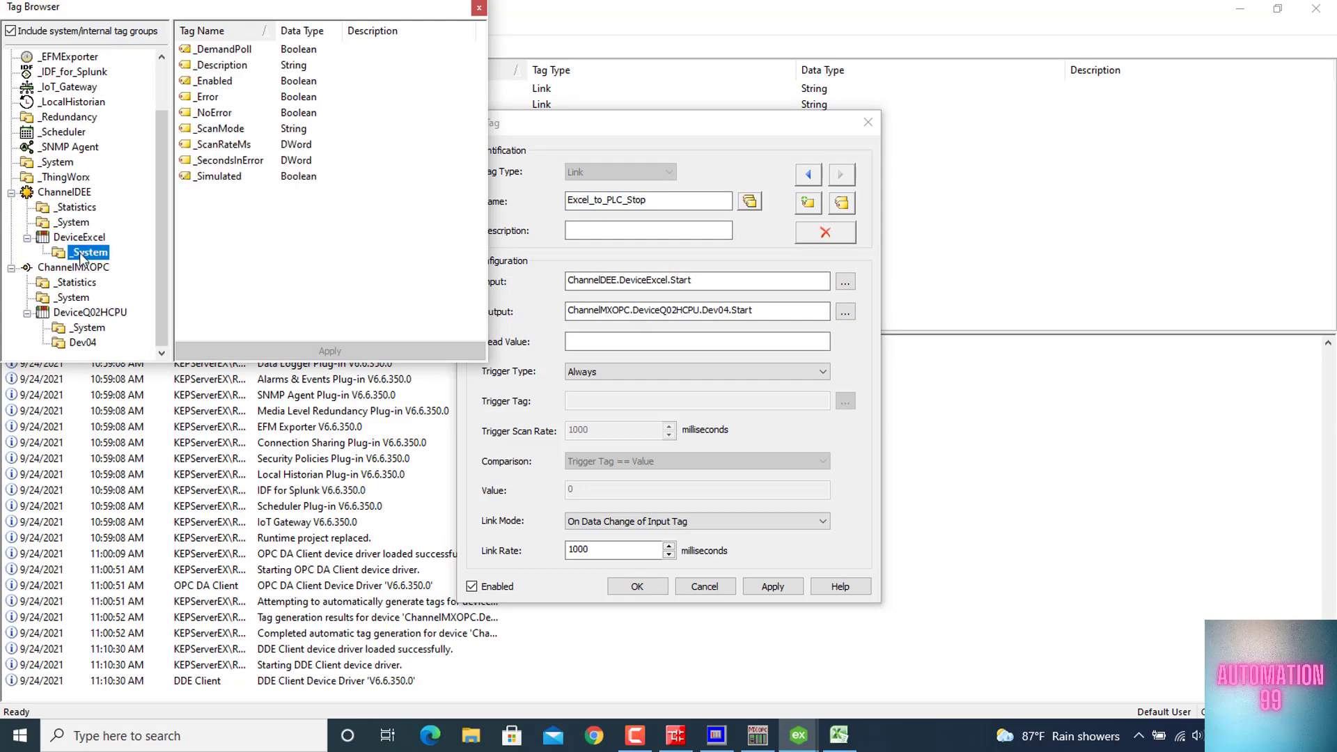
{"action": "left_click", "coordinate": [79, 239]}
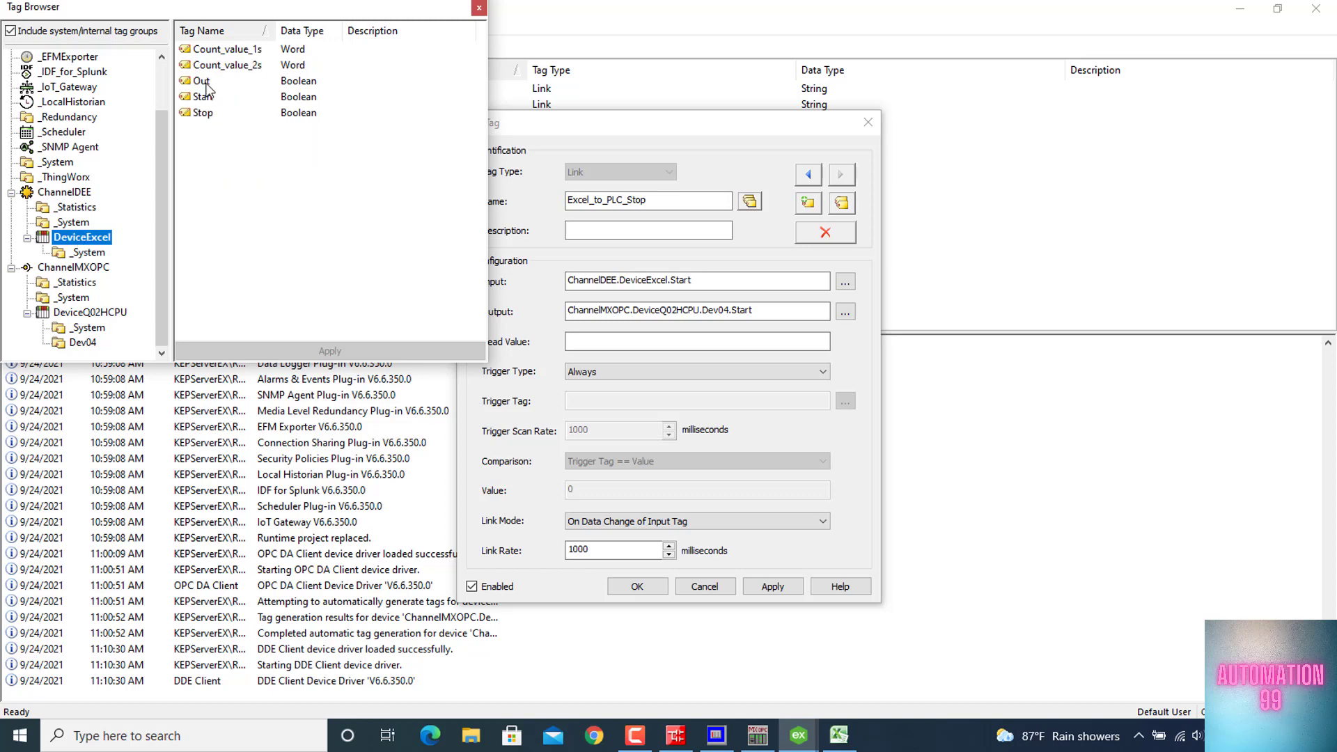
{"action": "double_click", "coordinate": [203, 113]}
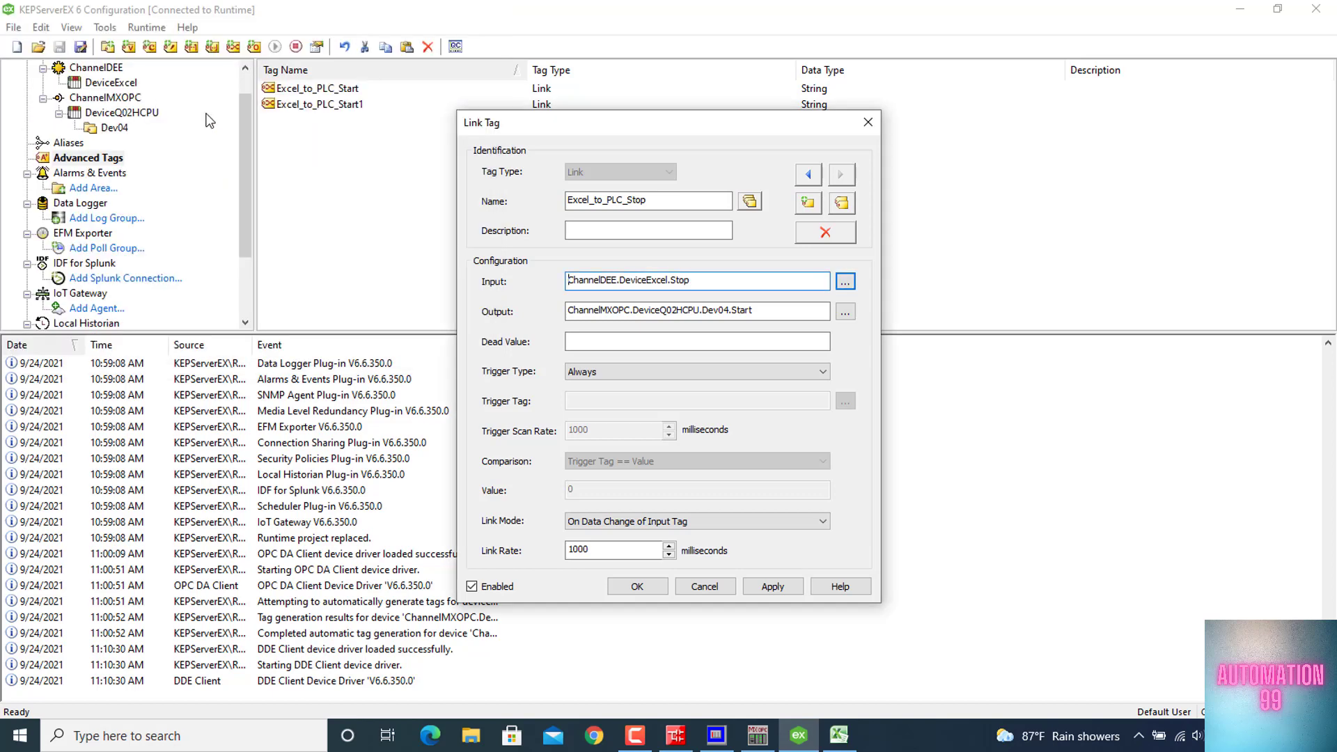
Set the output of Excel_to_PLC_Stop to ChannelMXOPC.DeviceQ02HCPU.Dev04.Stop and save the link tag
{"action": "left_click", "coordinate": [844, 313]}
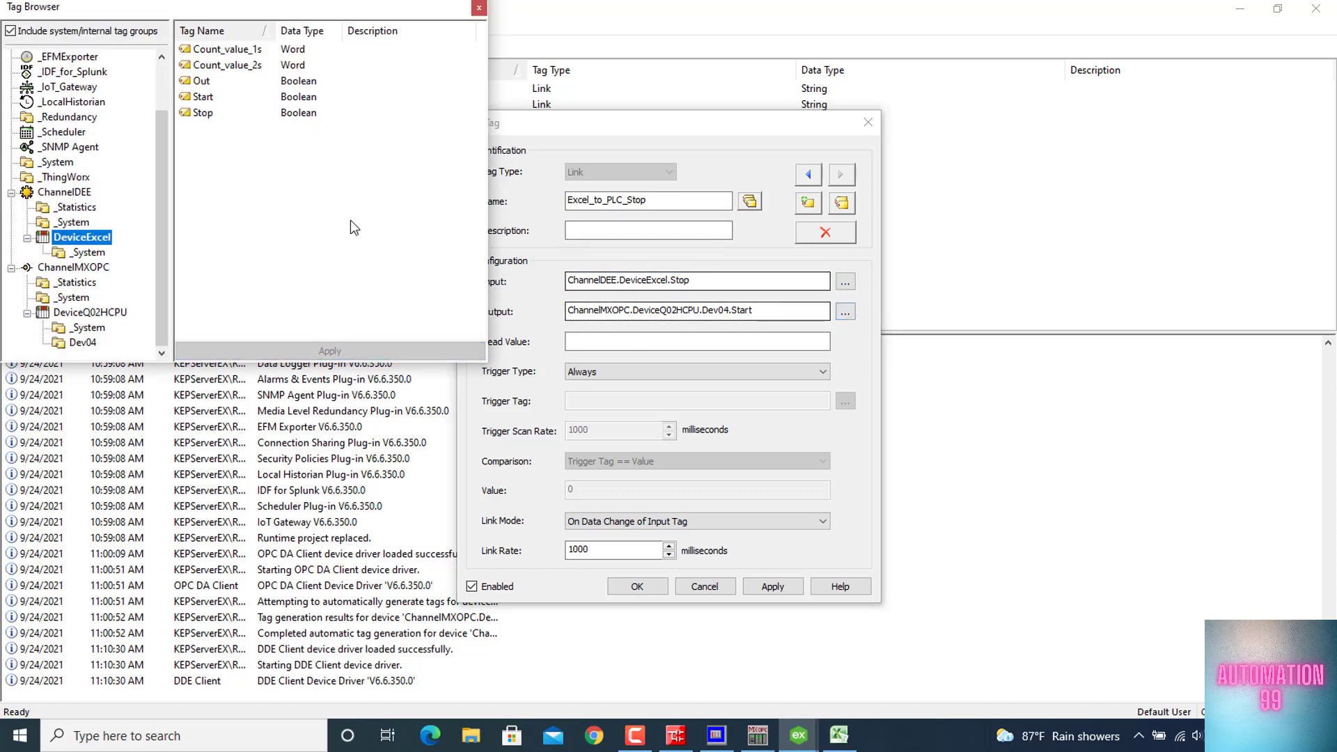
{"action": "left_click", "coordinate": [96, 314]}
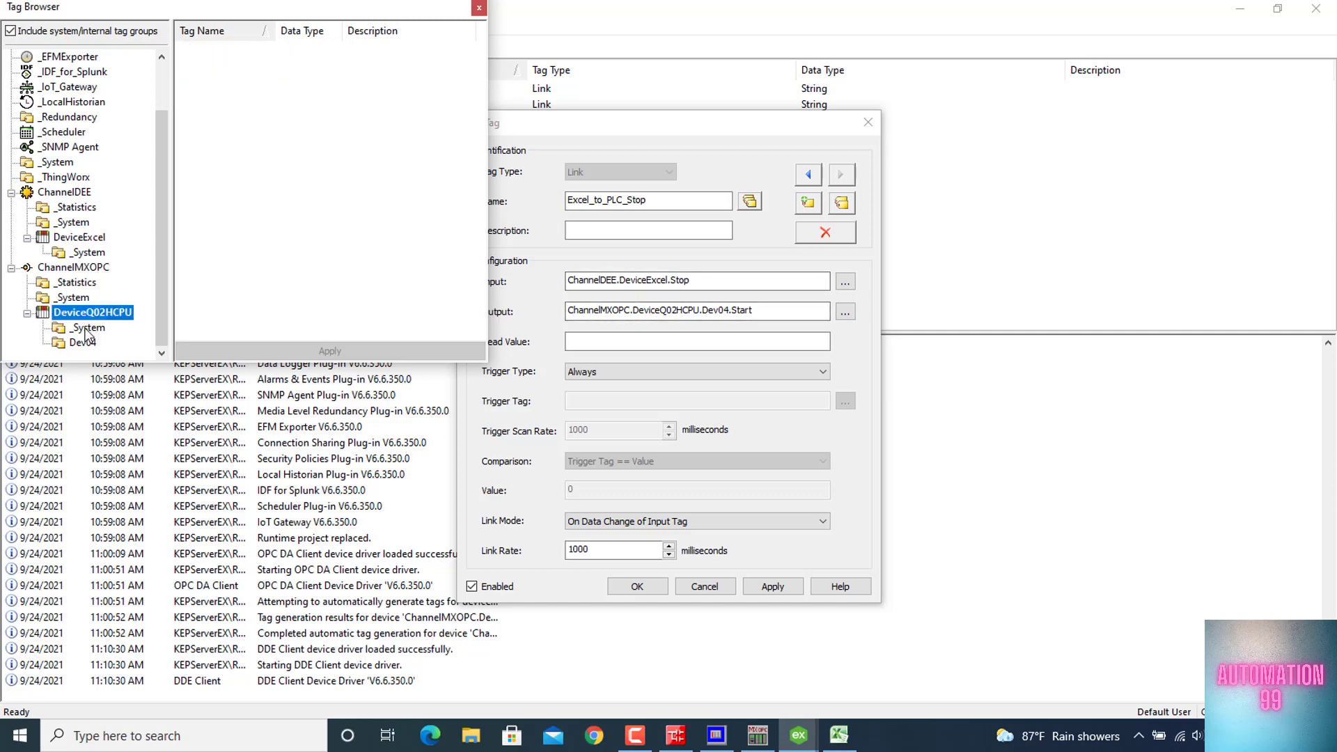
{"action": "left_click", "coordinate": [83, 343]}
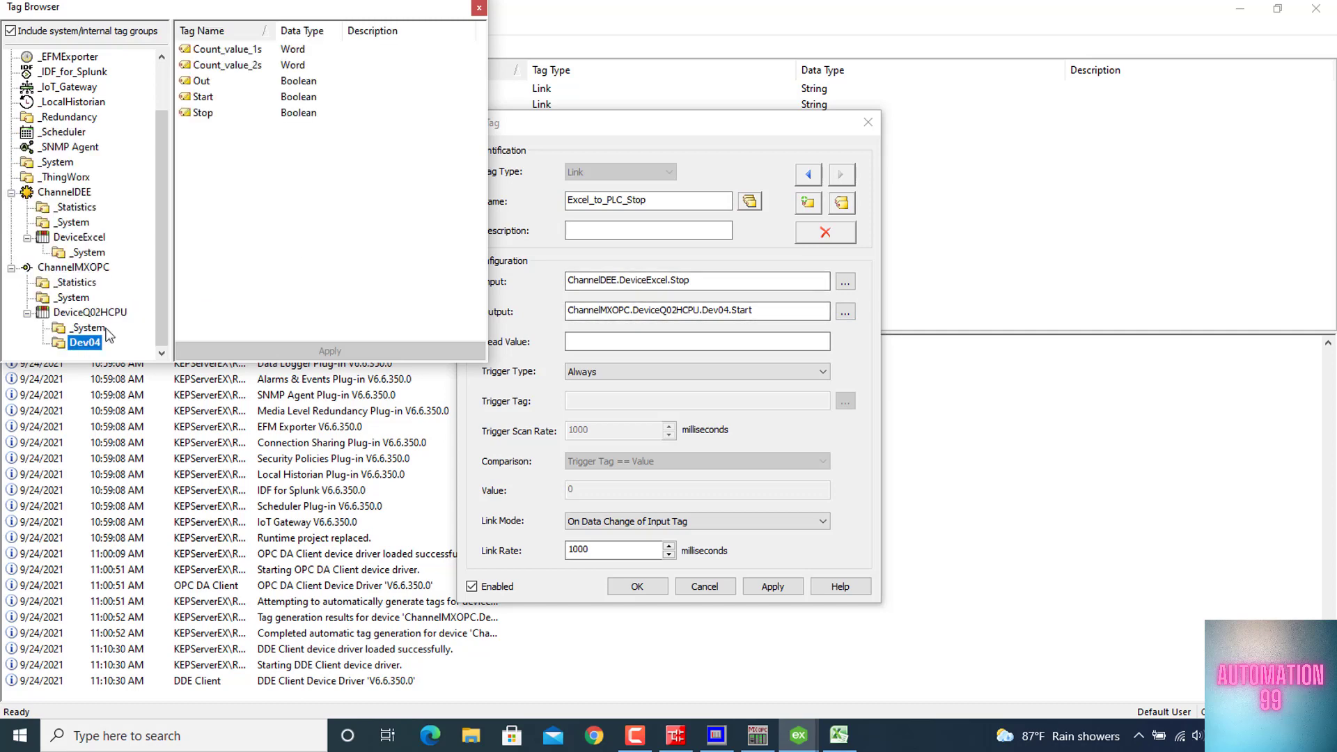
{"action": "double_click", "coordinate": [202, 113]}
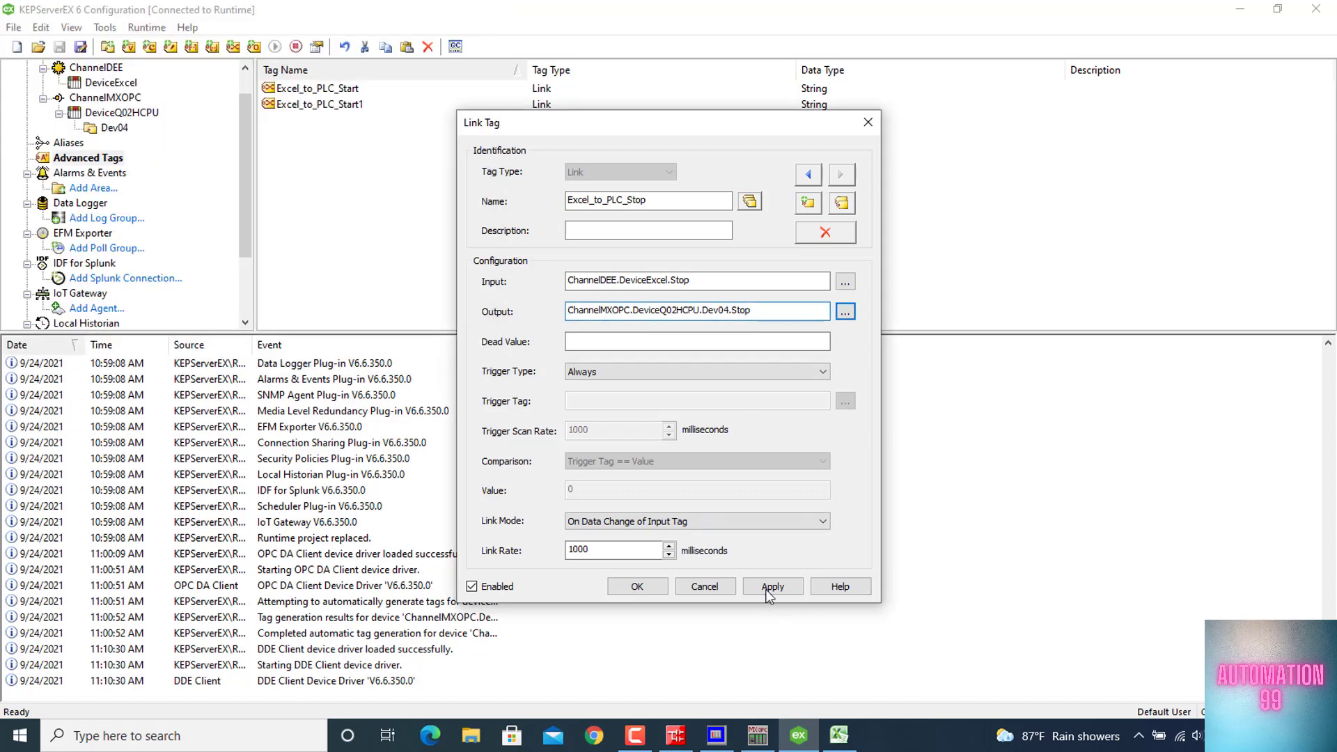
{"action": "left_click", "coordinate": [772, 586]}
{"action": "left_click", "coordinate": [636, 586]}
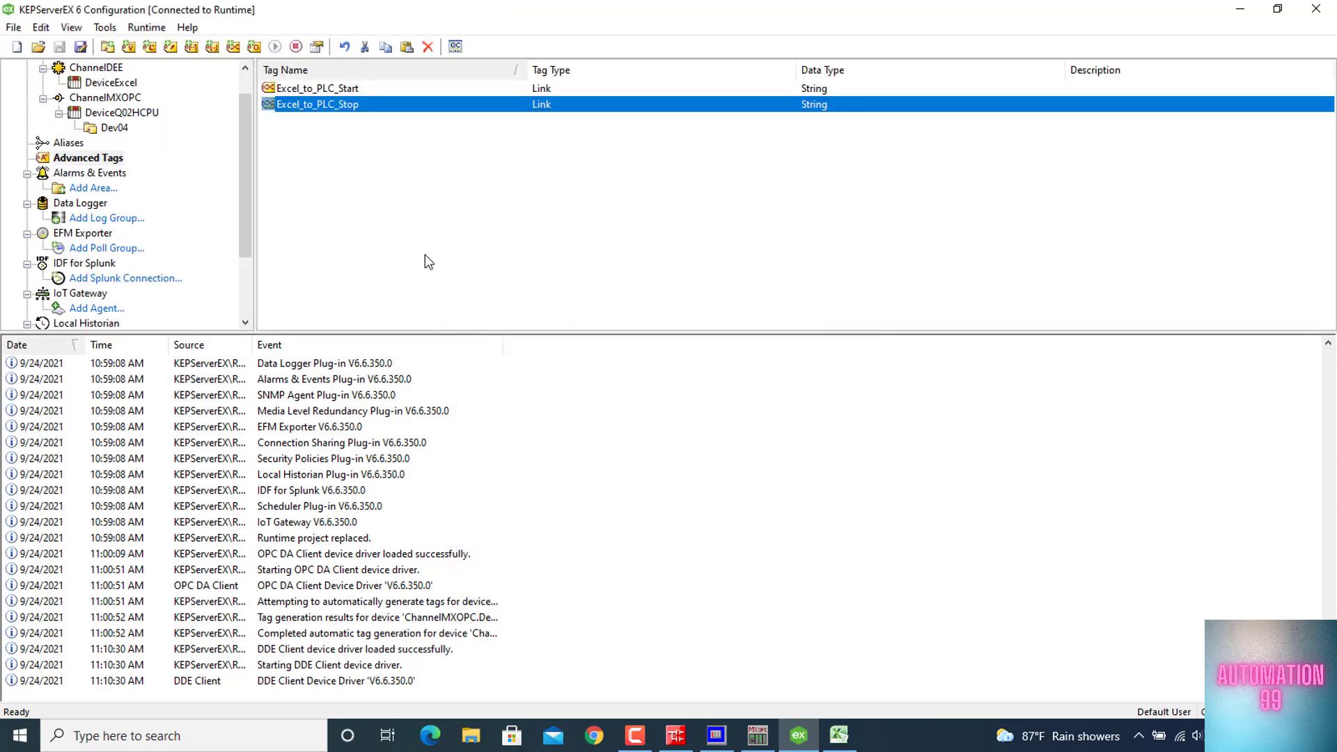
Duplicate the Excel_to_PLC_Stop link tag and rename the copy PLC_to_Excel_Out
{"action": "key", "text": "ctrl+c"}
{"action": "key", "text": "ctrl+v"}
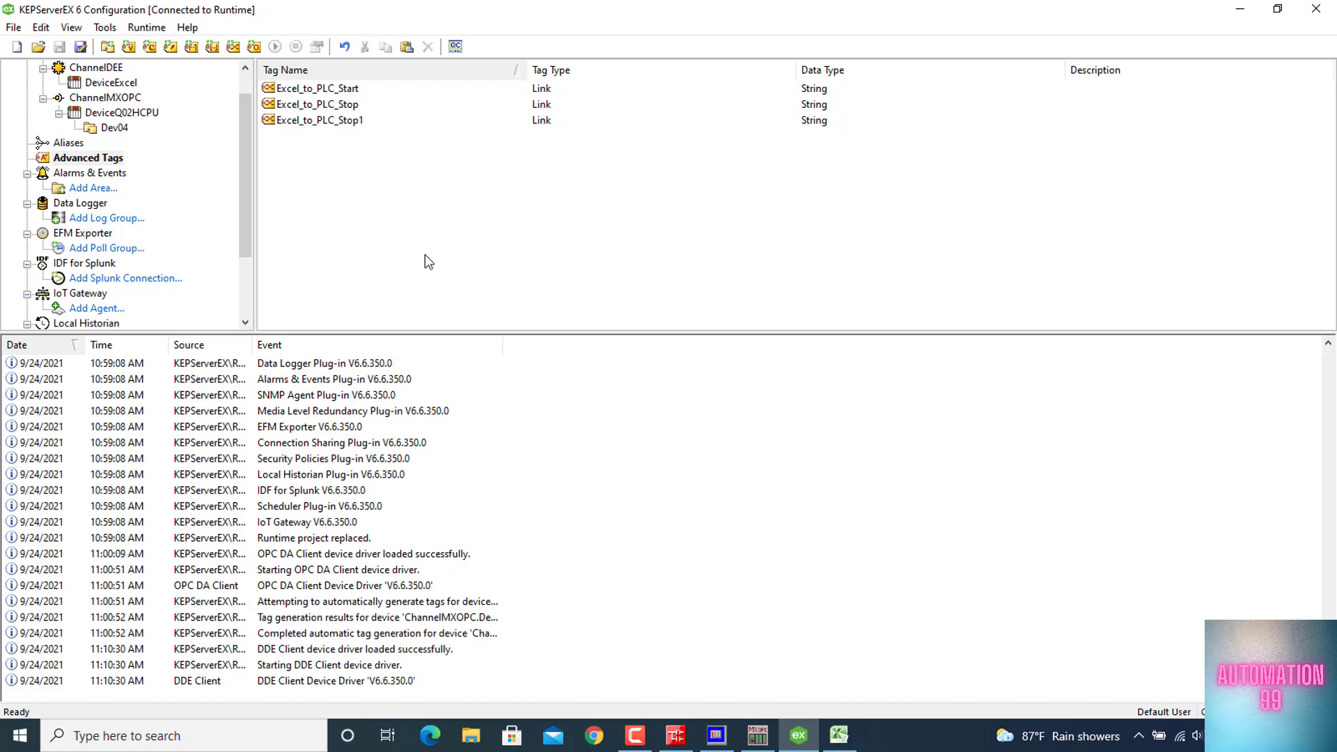
{"action": "double_click", "coordinate": [353, 123]}
{"action": "key", "text": "End"}
{"action": "key", "text": "BackSpace"}
{"action": "key", "text": "BackSpace"}
{"action": "key", "text": "BackSpace"}
{"action": "key", "text": "BackSpace"}
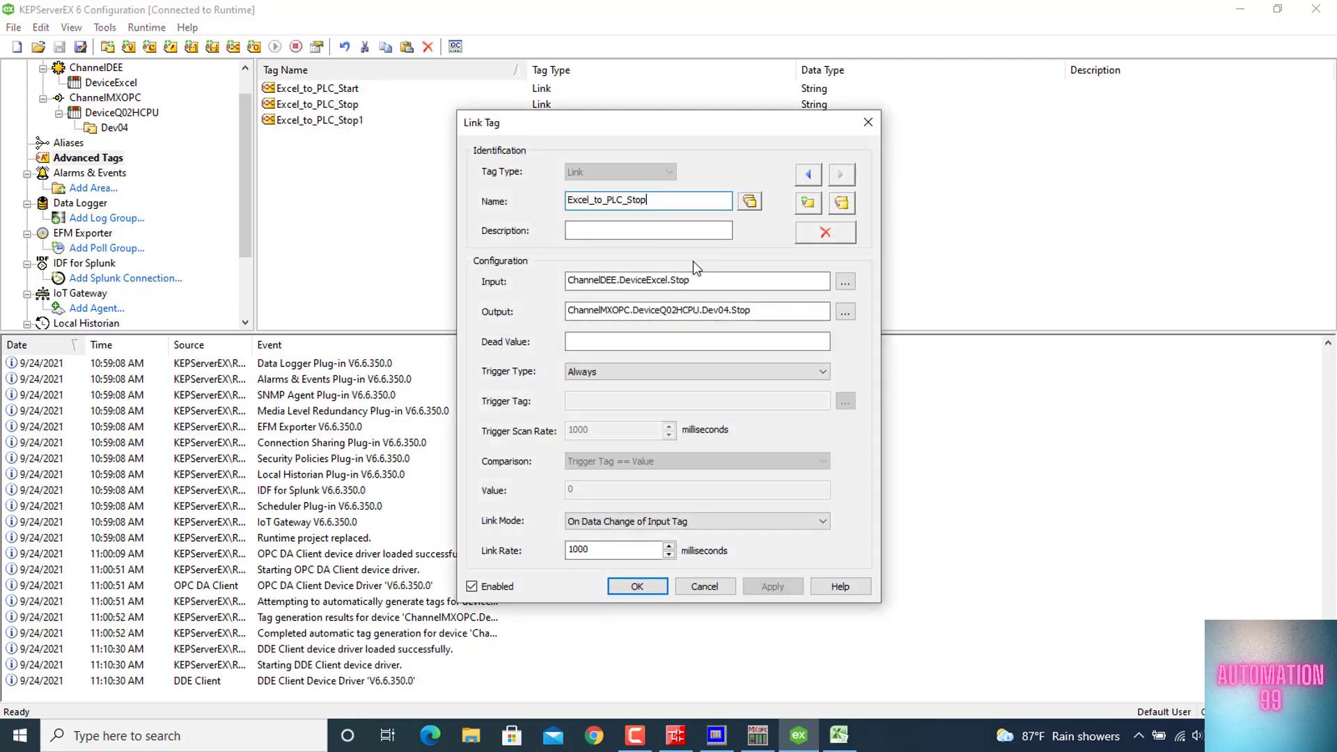
{"action": "key", "text": "BackSpace"}
{"action": "type", "text": "Out"}
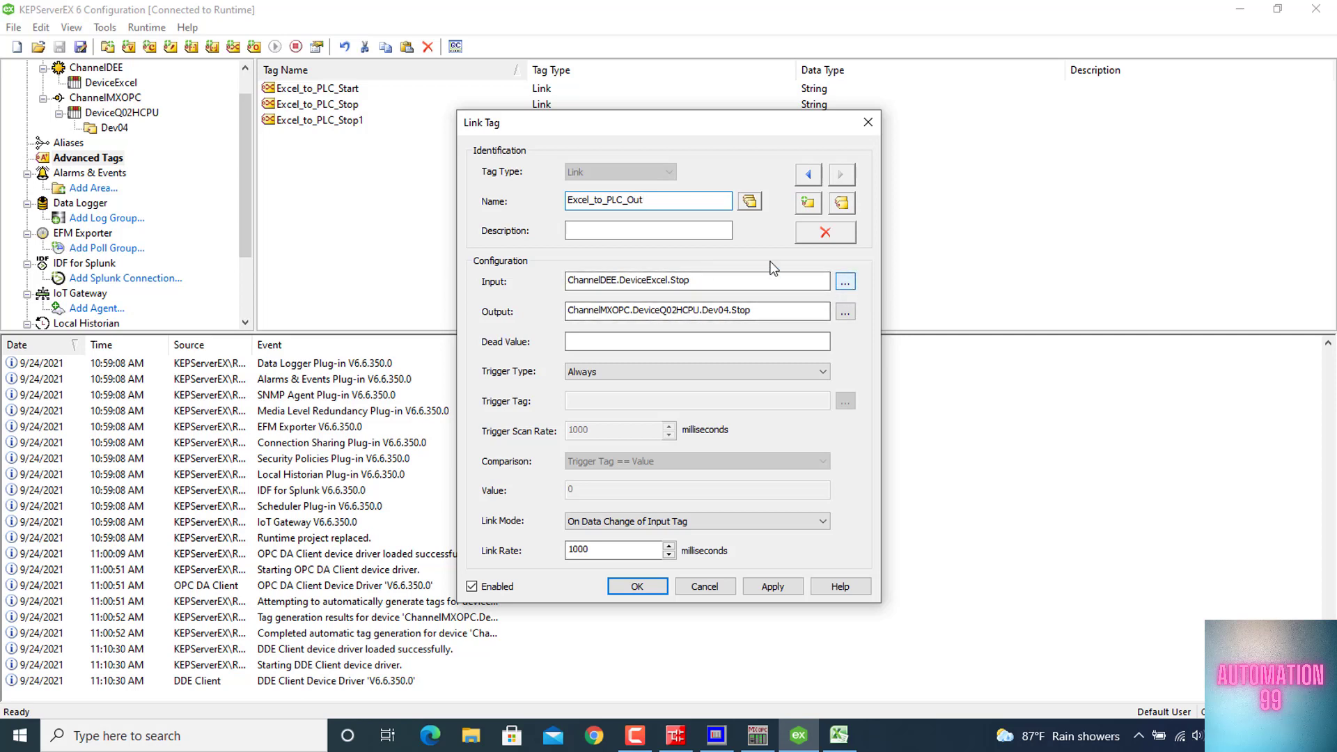
{"action": "left_click_drag", "start_coordinate": [627, 199], "coordinate": [544, 197]}
{"action": "type", "text": "PLC_to_"}
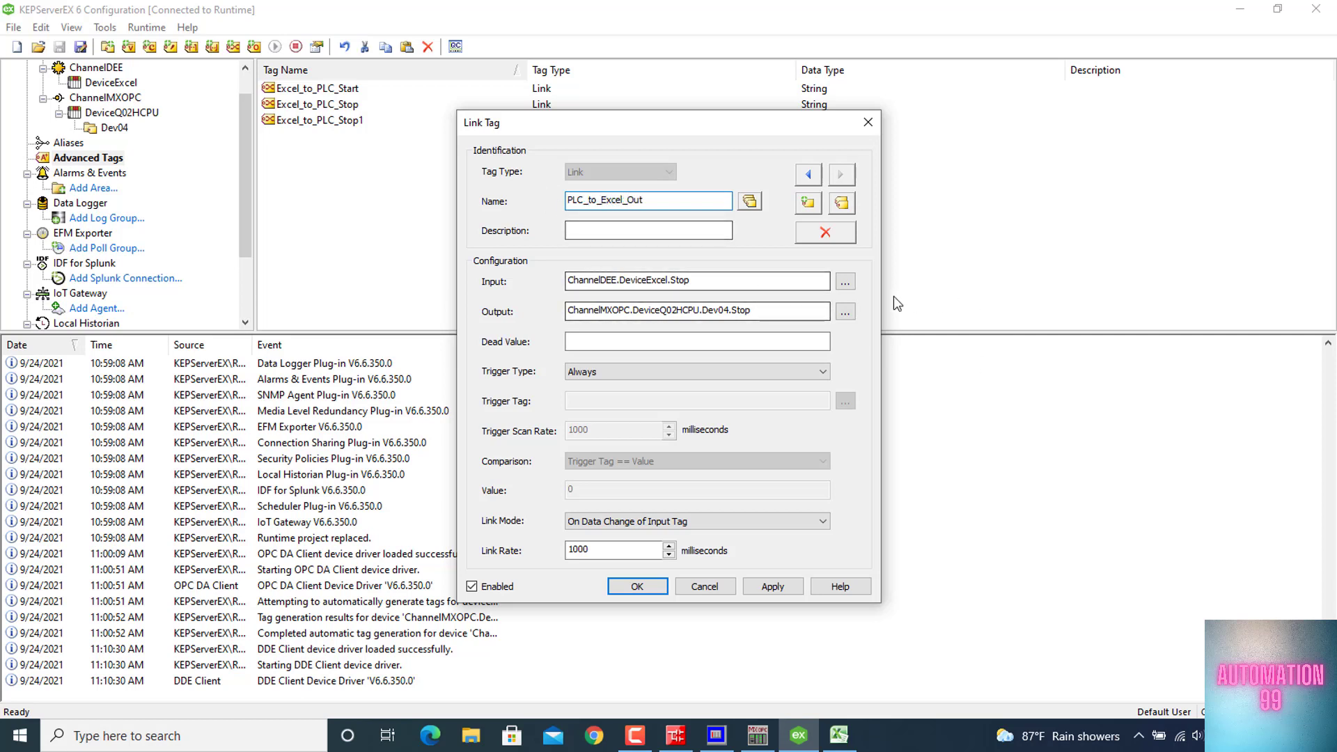
Set PLC_to_Excel_Out's input to ChannelMXOPC.DeviceQ02HCPU.Dev04.Out and its output to ChannelDEE.DeviceExcel.Out, and save the tag
{"action": "left_click", "coordinate": [846, 282]}
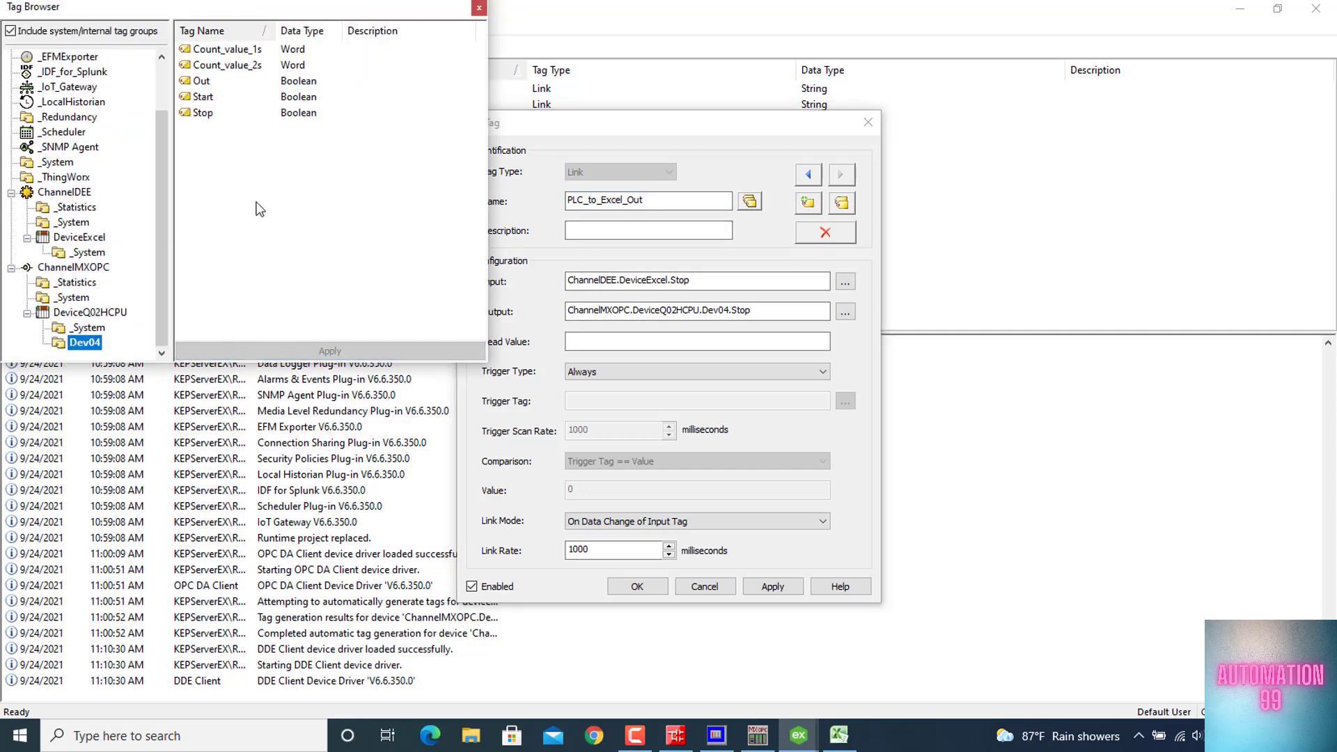
{"action": "double_click", "coordinate": [202, 81]}
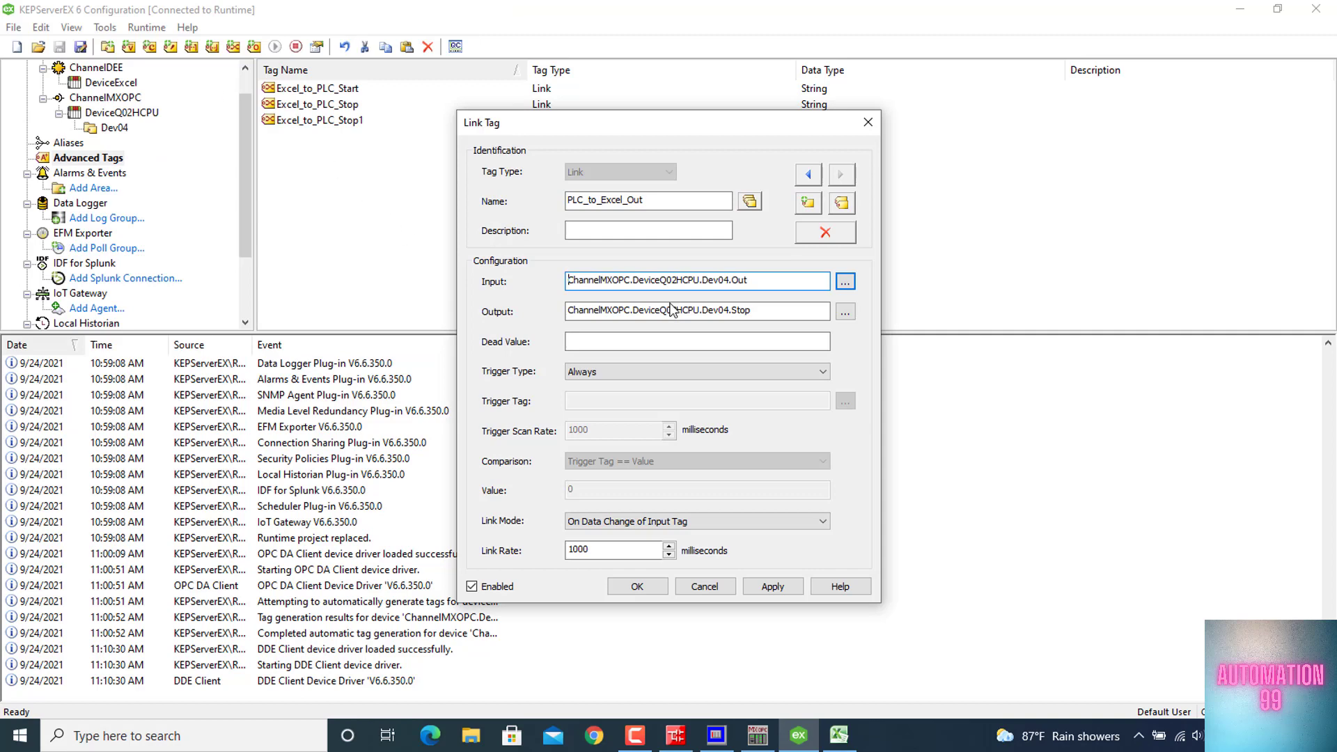
{"action": "left_click", "coordinate": [845, 311]}
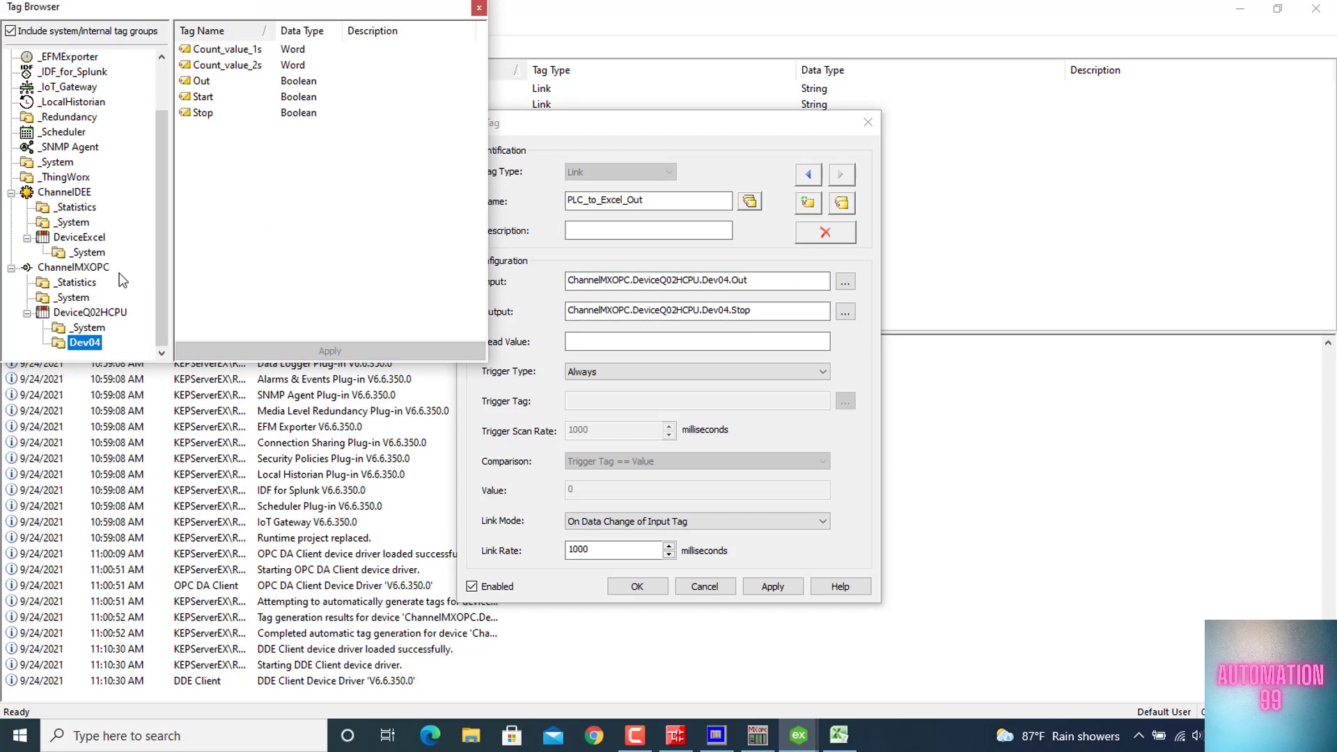
{"action": "left_click", "coordinate": [87, 239]}
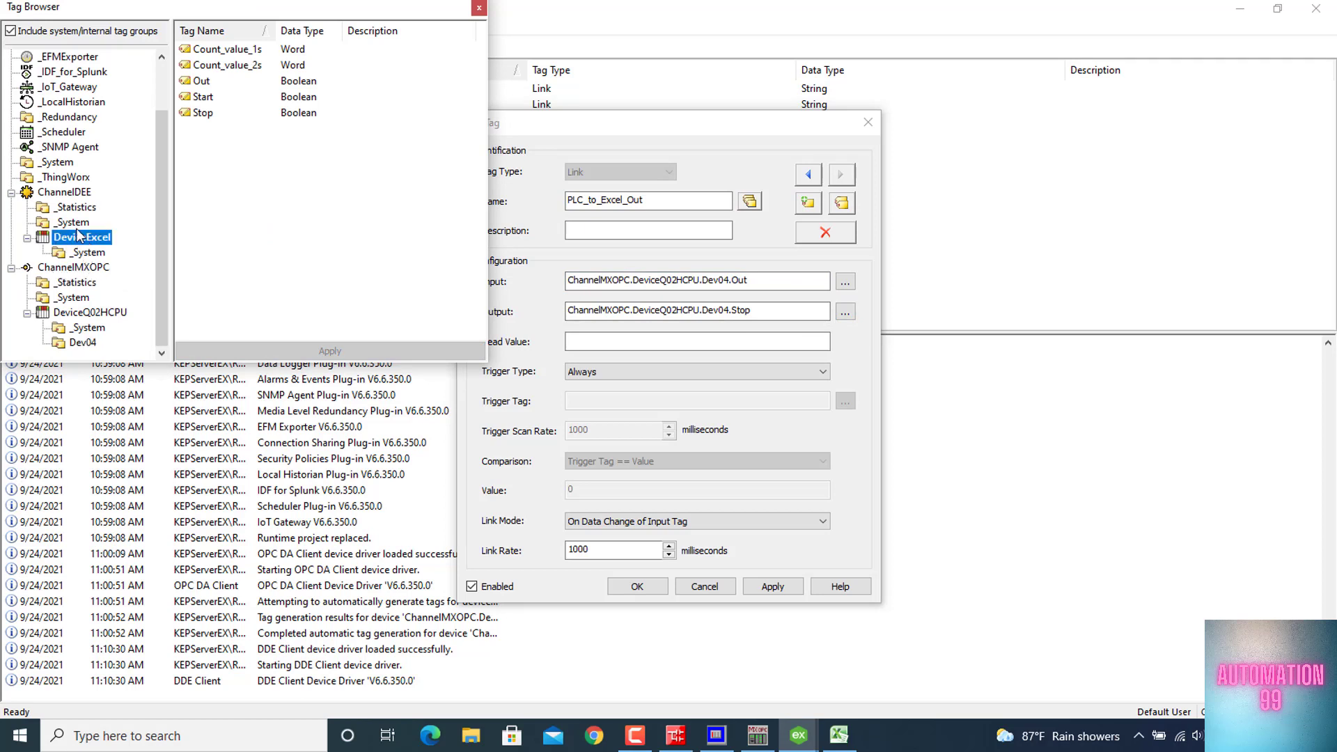
{"action": "left_click", "coordinate": [73, 223]}
{"action": "left_click", "coordinate": [78, 237]}
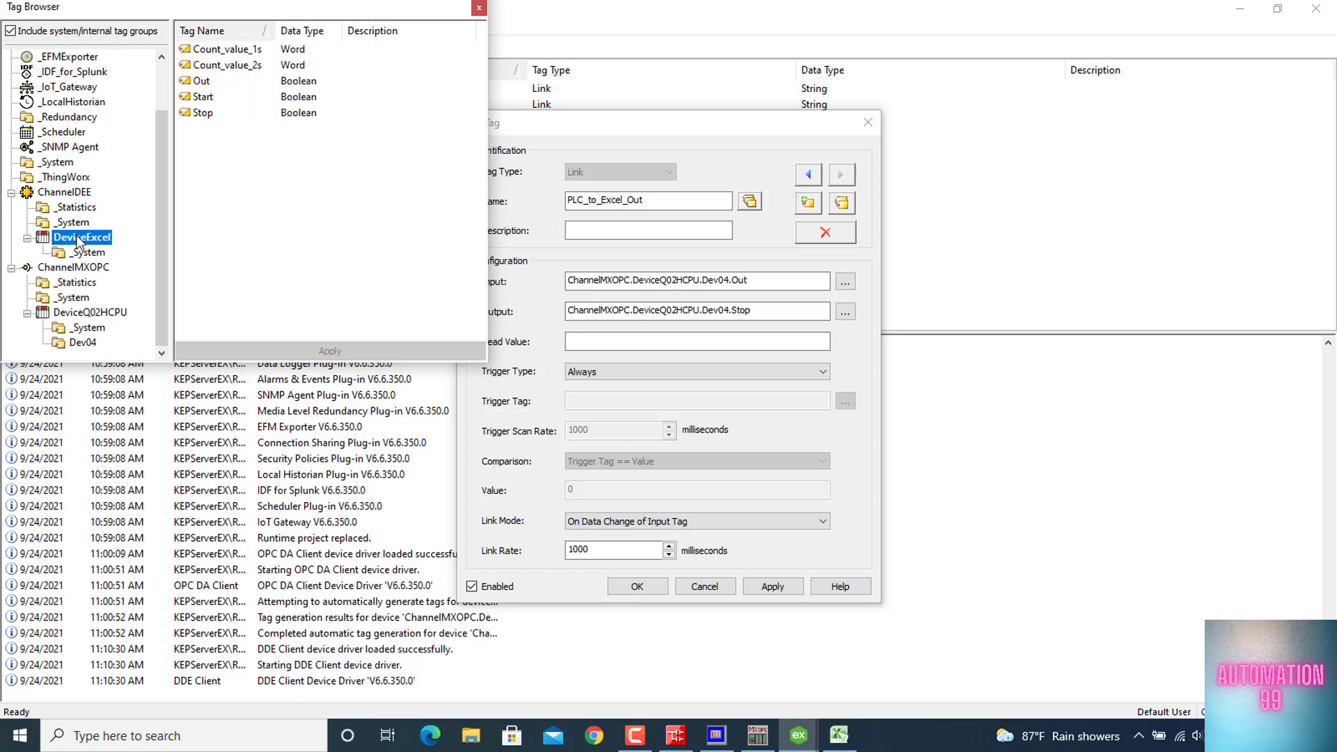
{"action": "double_click", "coordinate": [209, 83]}
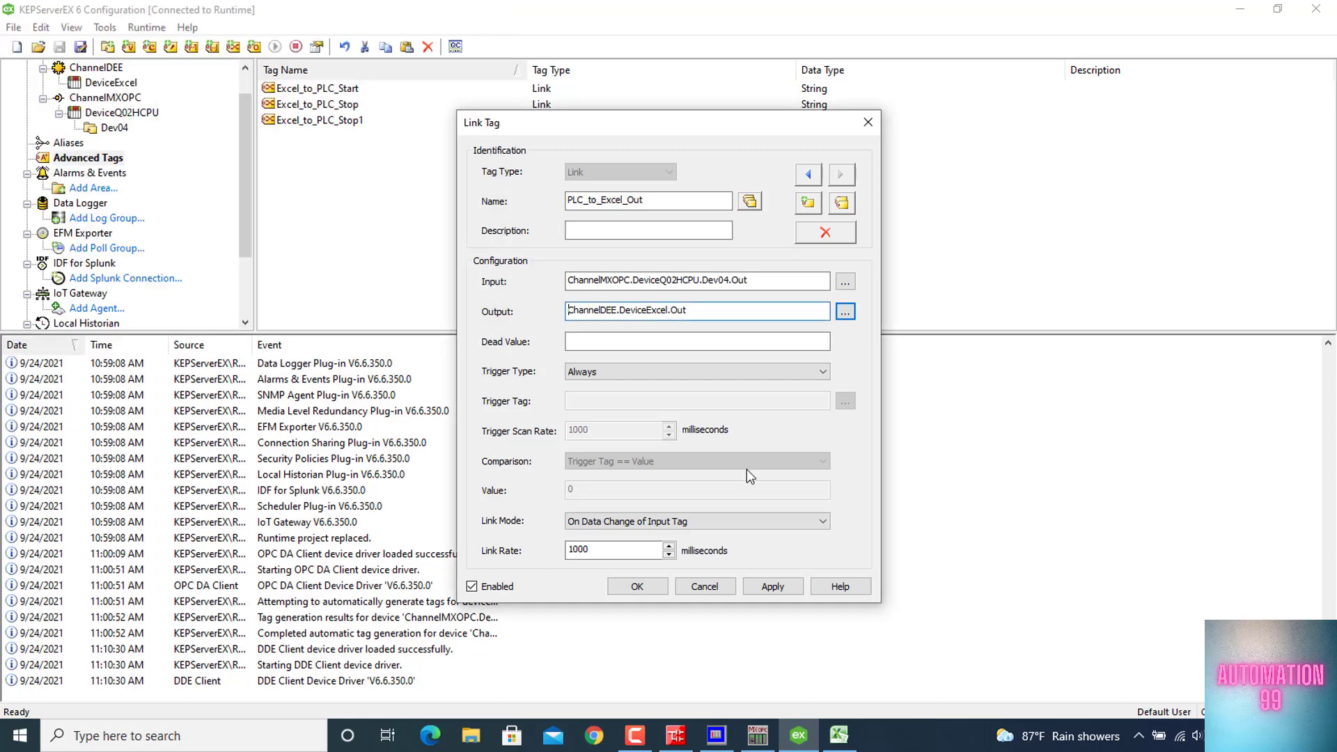
{"action": "left_click", "coordinate": [640, 580]}
Duplicate the PLC_to_Excel_Out link tag and rename the copy PLC_to_Excel_Value1
{"action": "key", "text": "ctrl+c"}
{"action": "key", "text": "ctrl+v"}
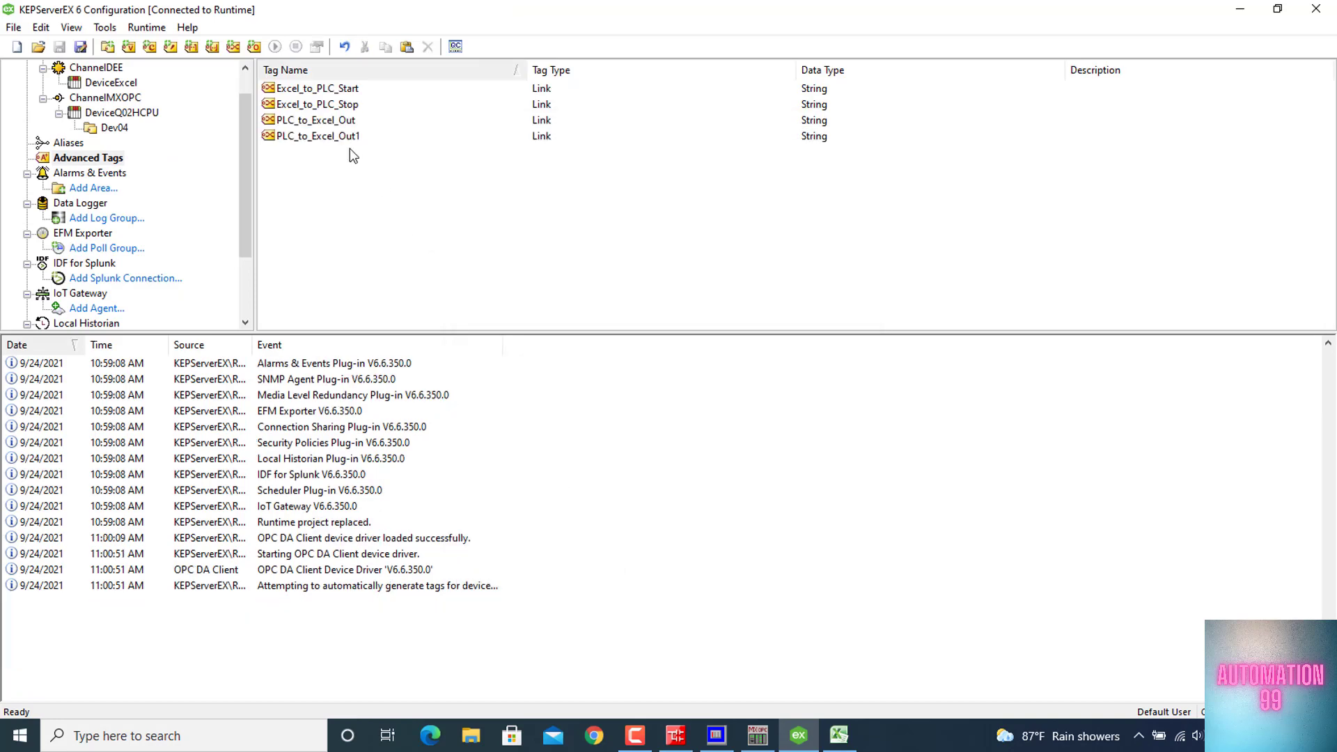
{"action": "double_click", "coordinate": [343, 138]}
{"action": "key", "text": "End"}
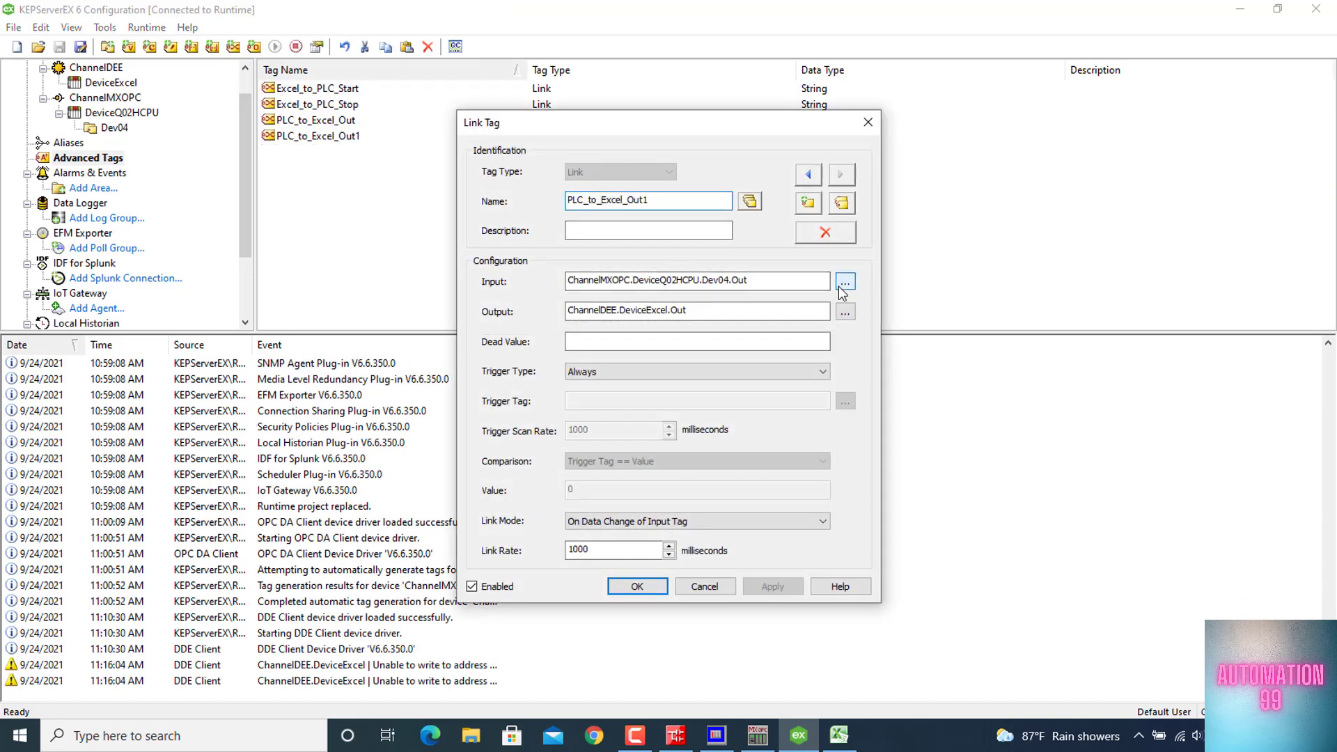
{"action": "key", "text": "BackSpace"}
{"action": "key", "text": "BackSpace"}
{"action": "key", "text": "BackSpace"}
{"action": "key", "text": "BackSpace"}
{"action": "type", "text": "Va"}
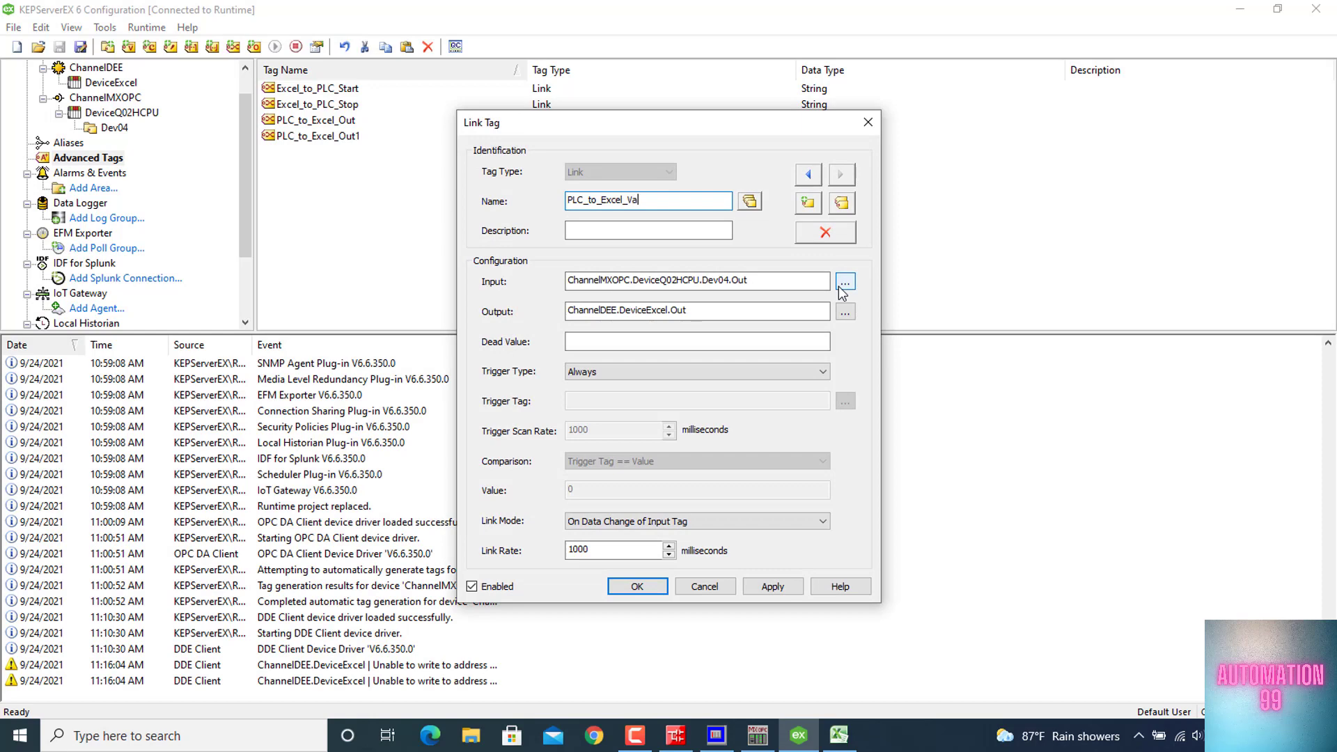
{"action": "type", "text": "lue1"}
Set PLC_to_Excel_Value1's input to ChannelMXOPC.DeviceQ02HCPU.Dev04.Count_value_1s and its output to ChannelDEE.DeviceExcel.Count_value_1s, and save the tag
{"action": "left_click", "coordinate": [847, 282]}
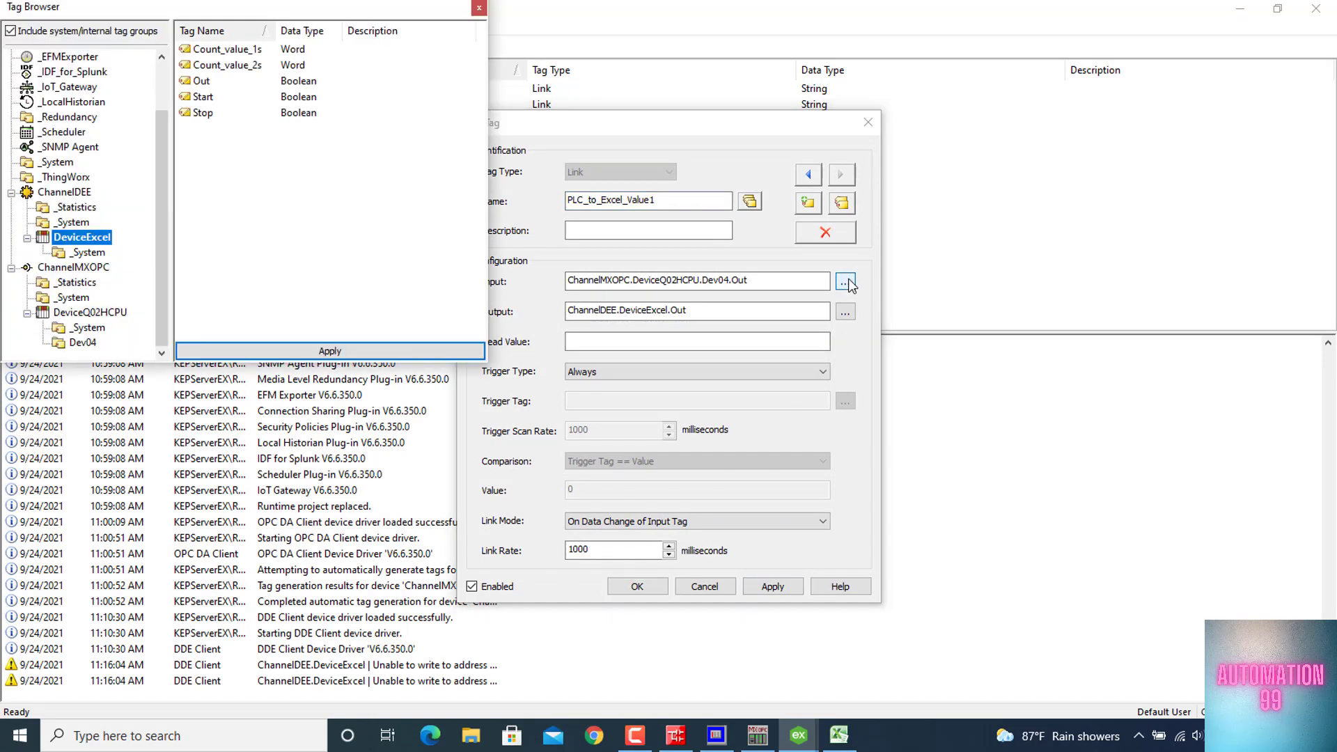
{"action": "left_click", "coordinate": [80, 301]}
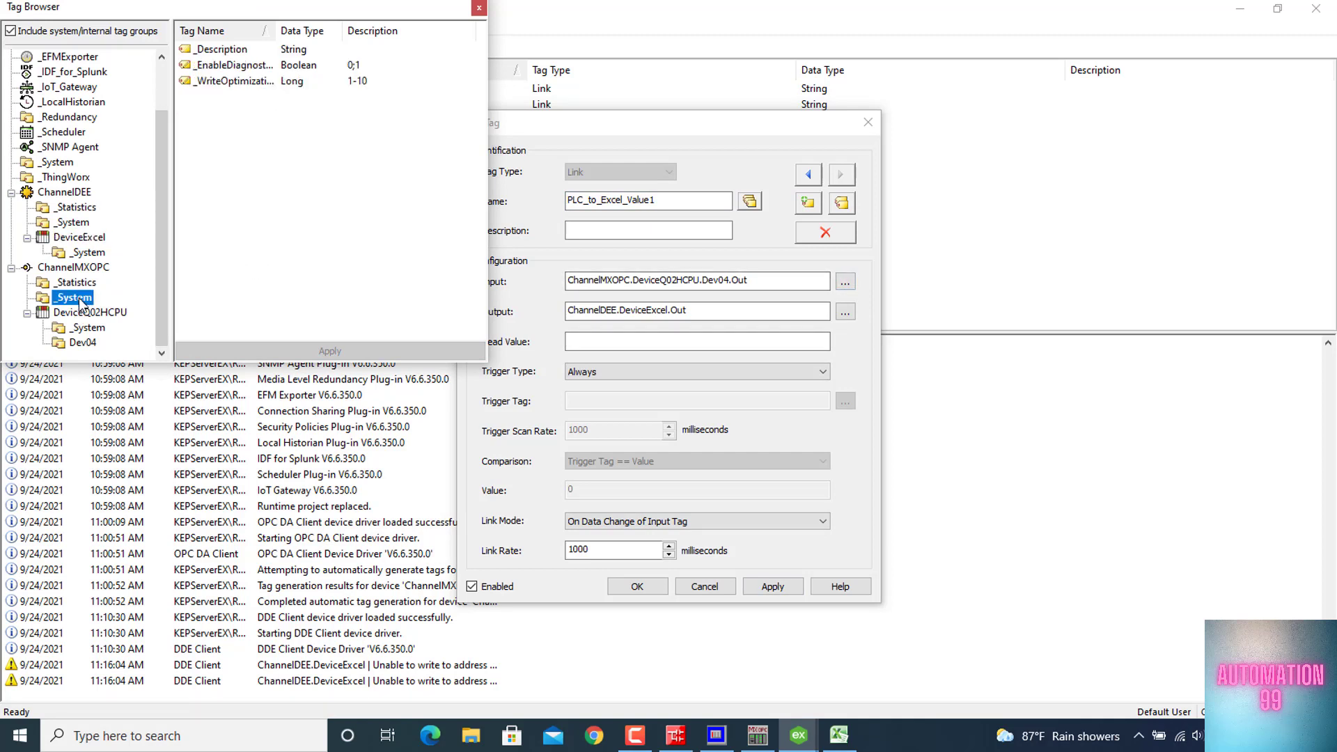
{"action": "left_click", "coordinate": [85, 343]}
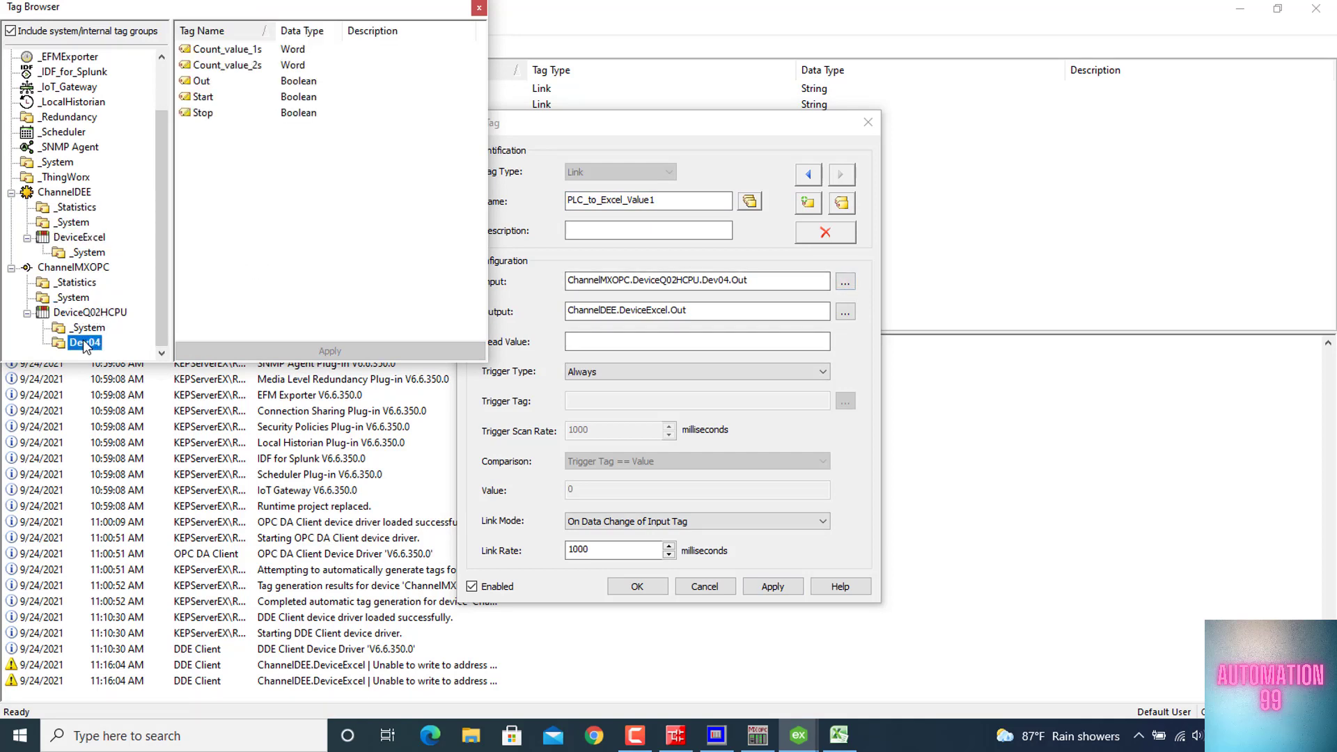
{"action": "double_click", "coordinate": [239, 50]}
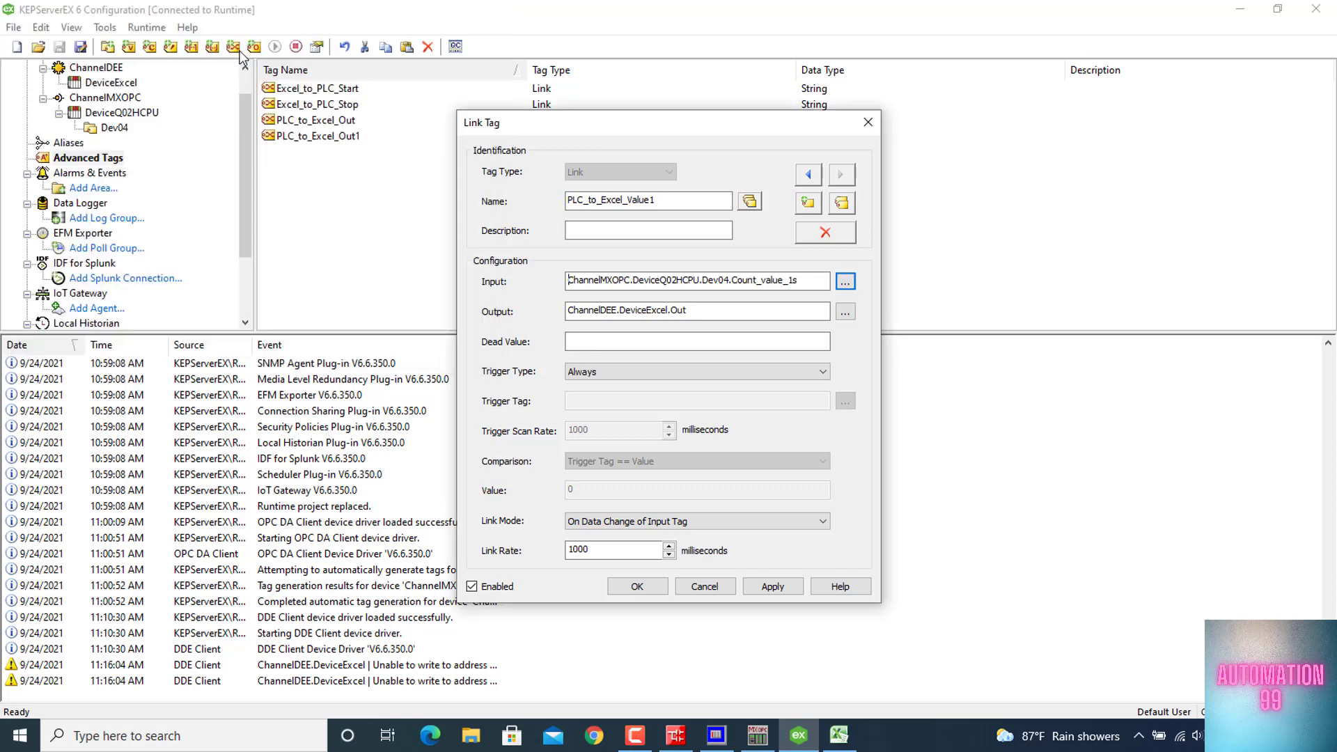
{"action": "left_click", "coordinate": [845, 310]}
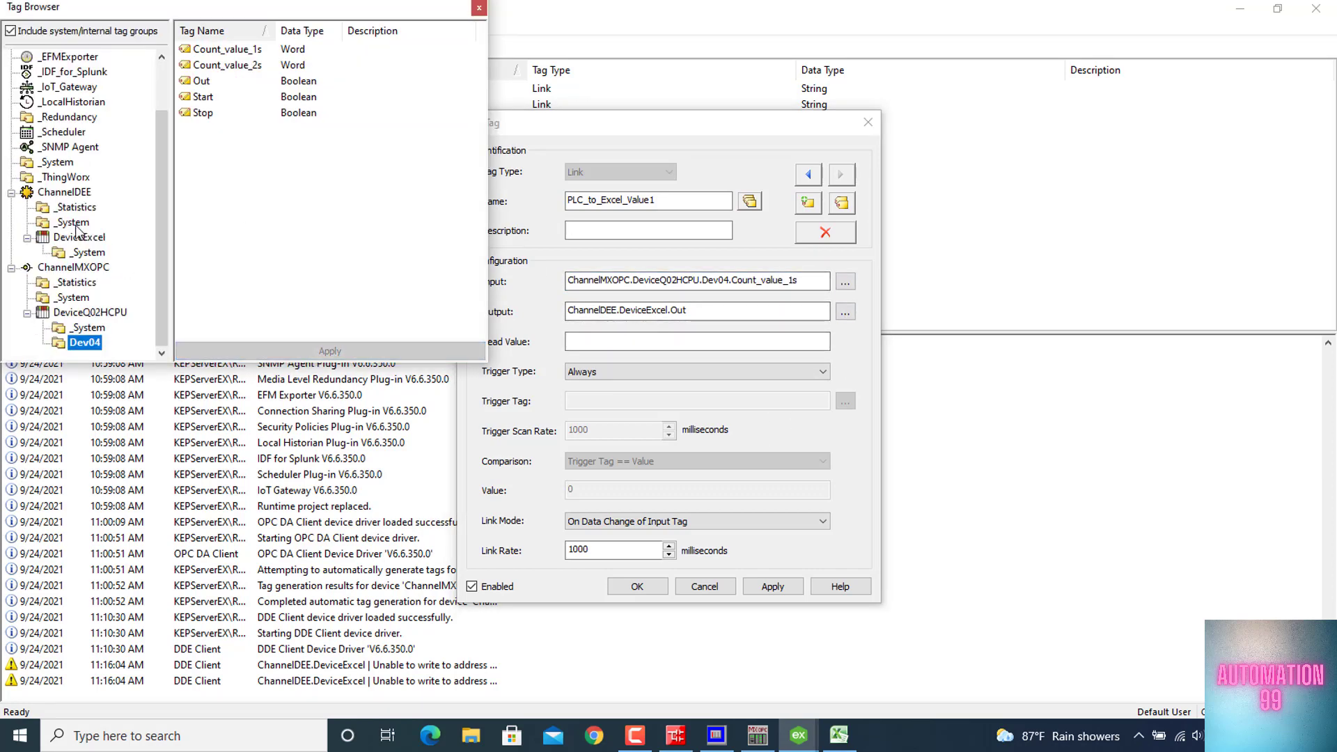
{"action": "left_click", "coordinate": [84, 239]}
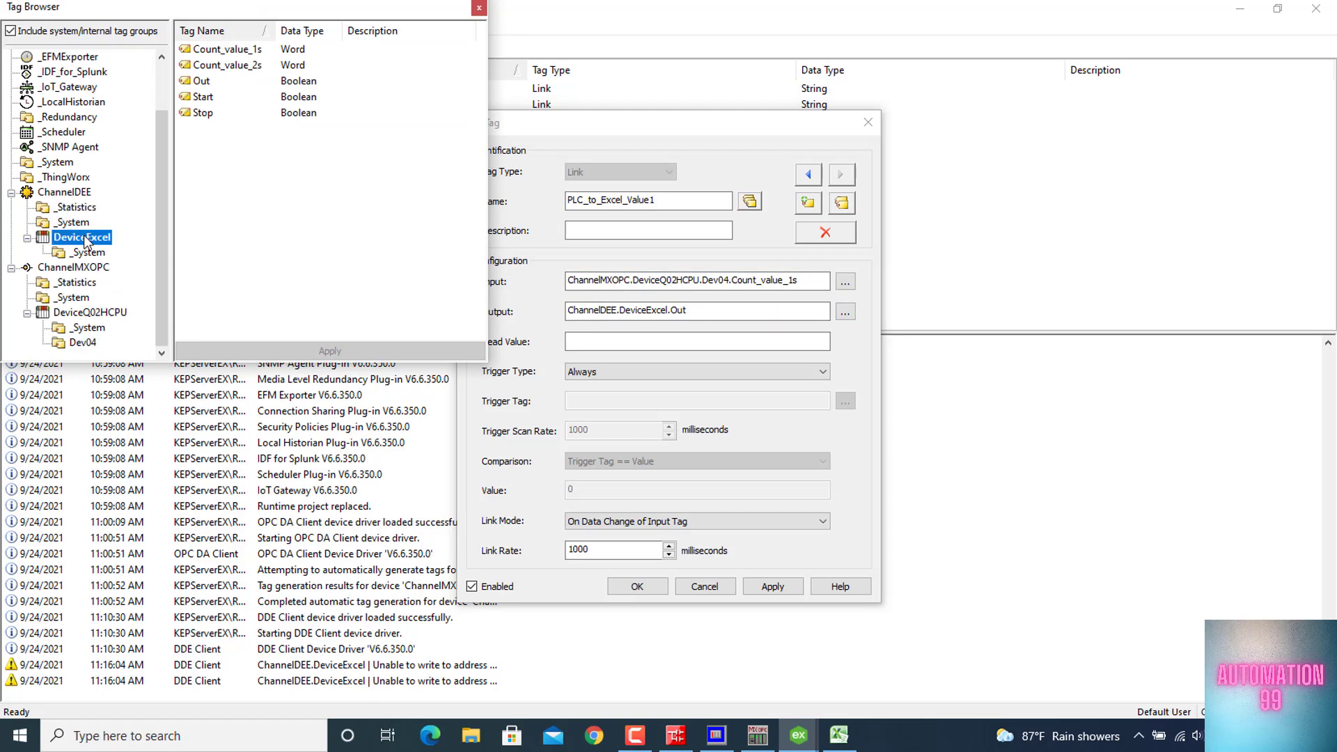
{"action": "key", "text": "Up"}
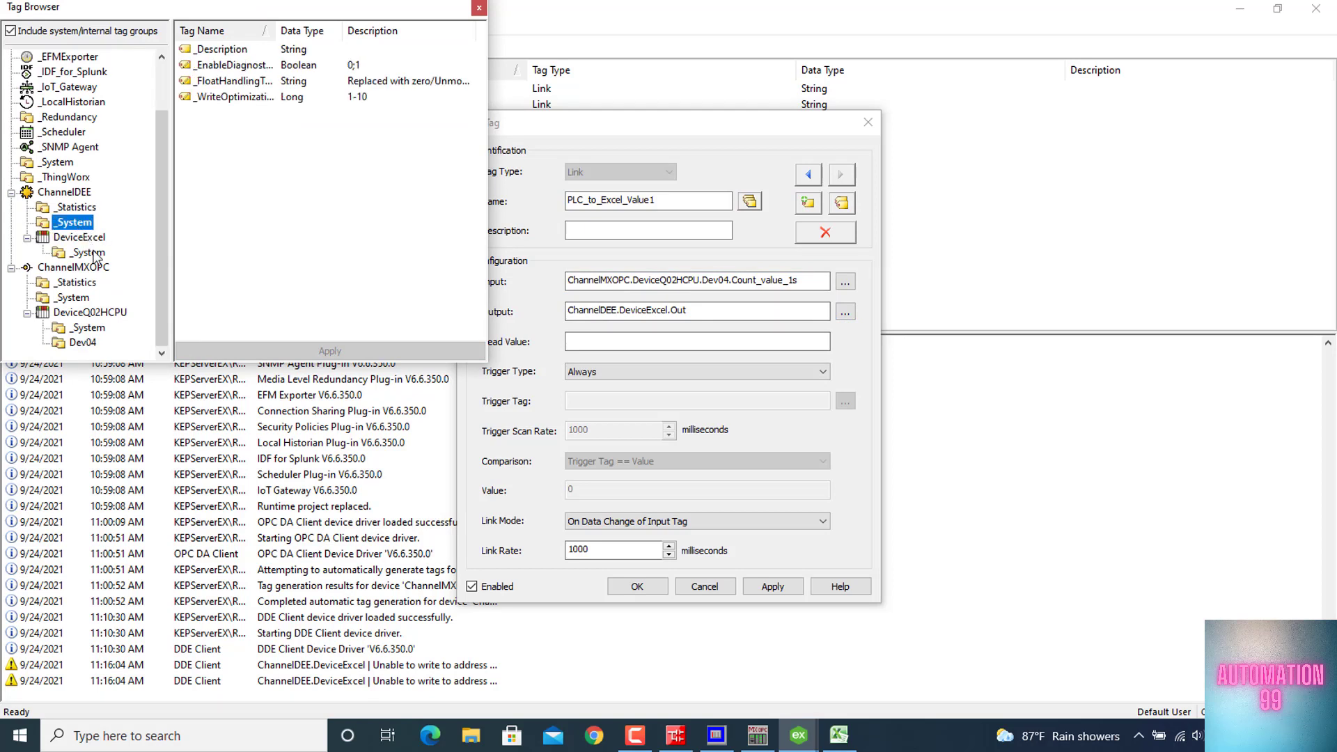
{"action": "left_click", "coordinate": [88, 238]}
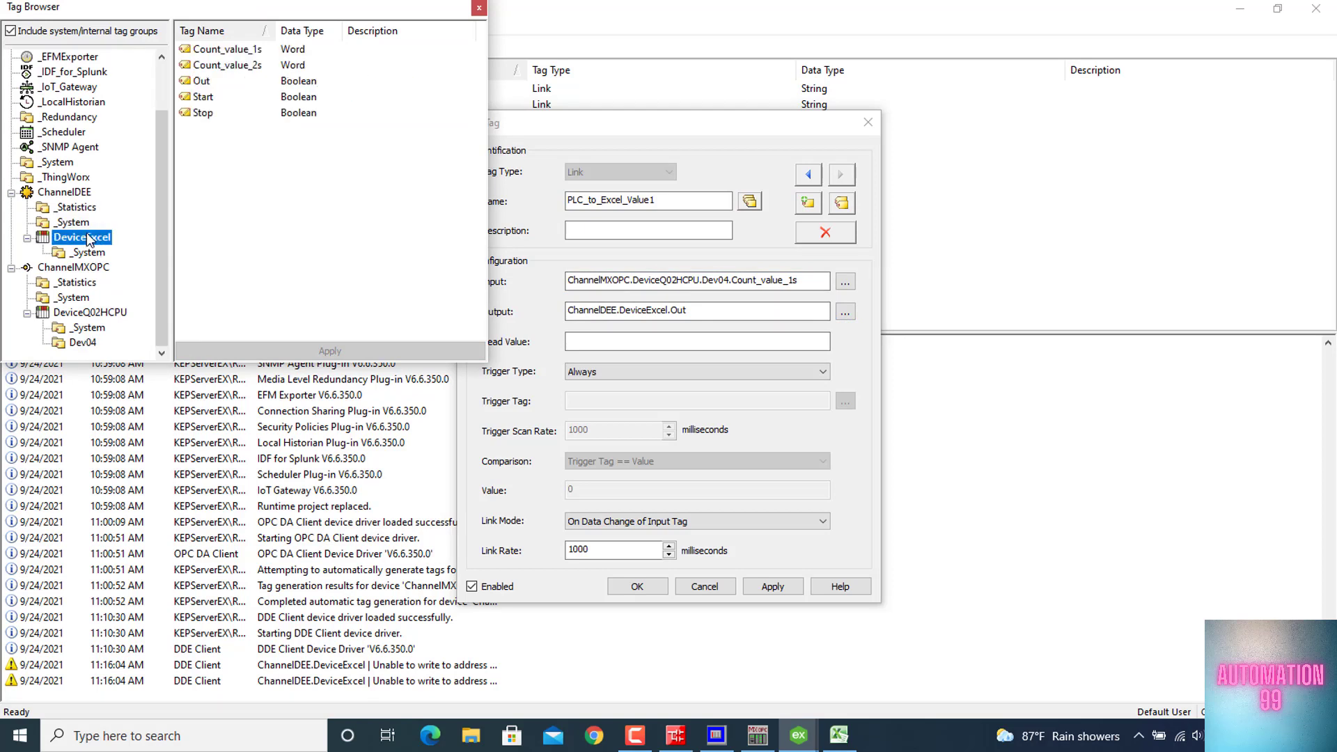
{"action": "double_click", "coordinate": [253, 50]}
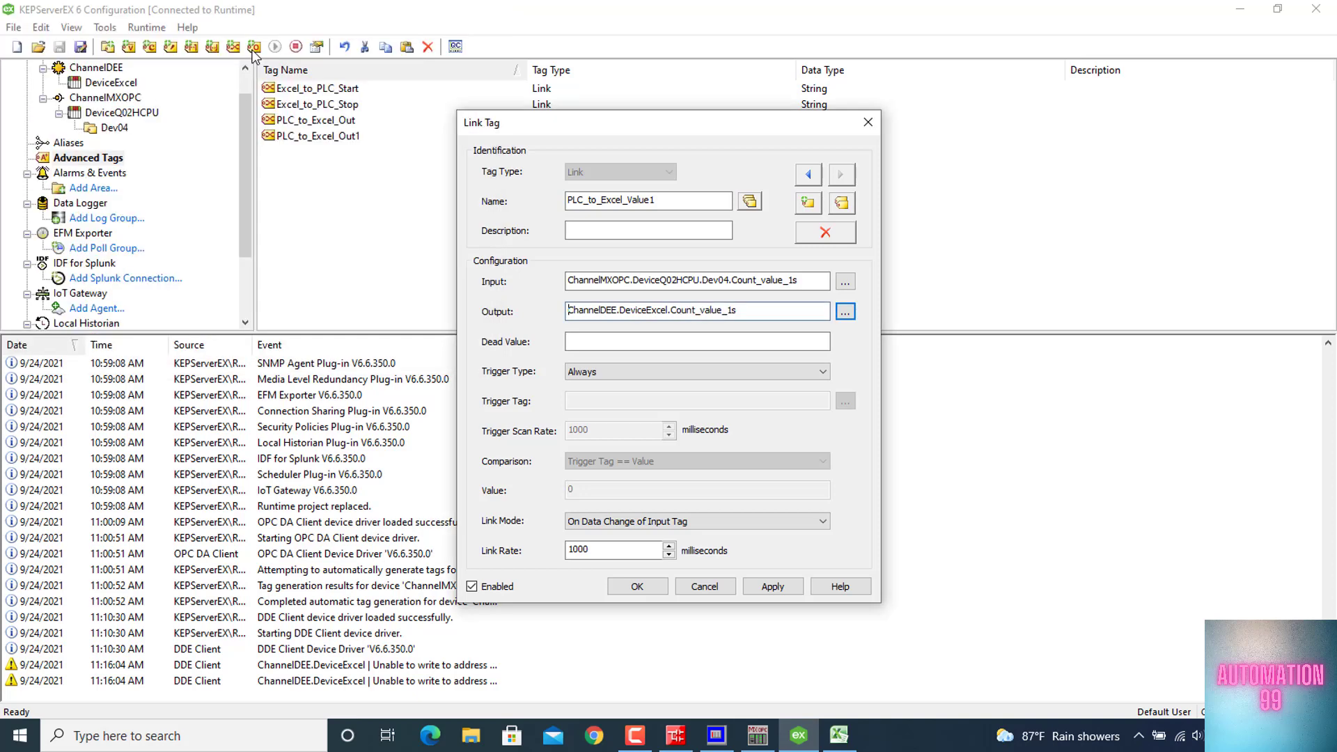
{"action": "left_click", "coordinate": [638, 589]}
Duplicate the PLC_to_Excel_Value1 link tag and set the copy's input to ChannelMXOPC.DeviceQ02HCPU.Dev04.Count_value_2s
{"action": "key", "text": "ctrl+c"}
{"action": "key", "text": "ctrl+v"}
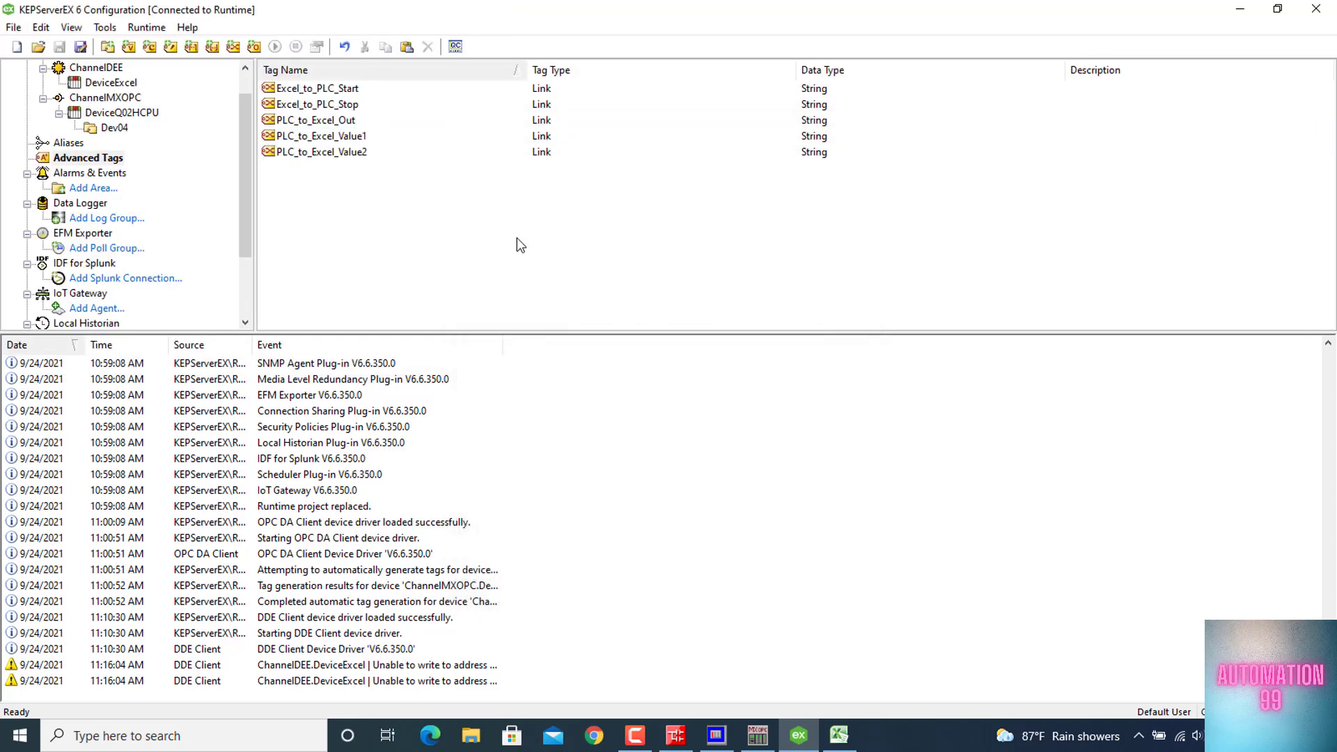
{"action": "double_click", "coordinate": [379, 152]}
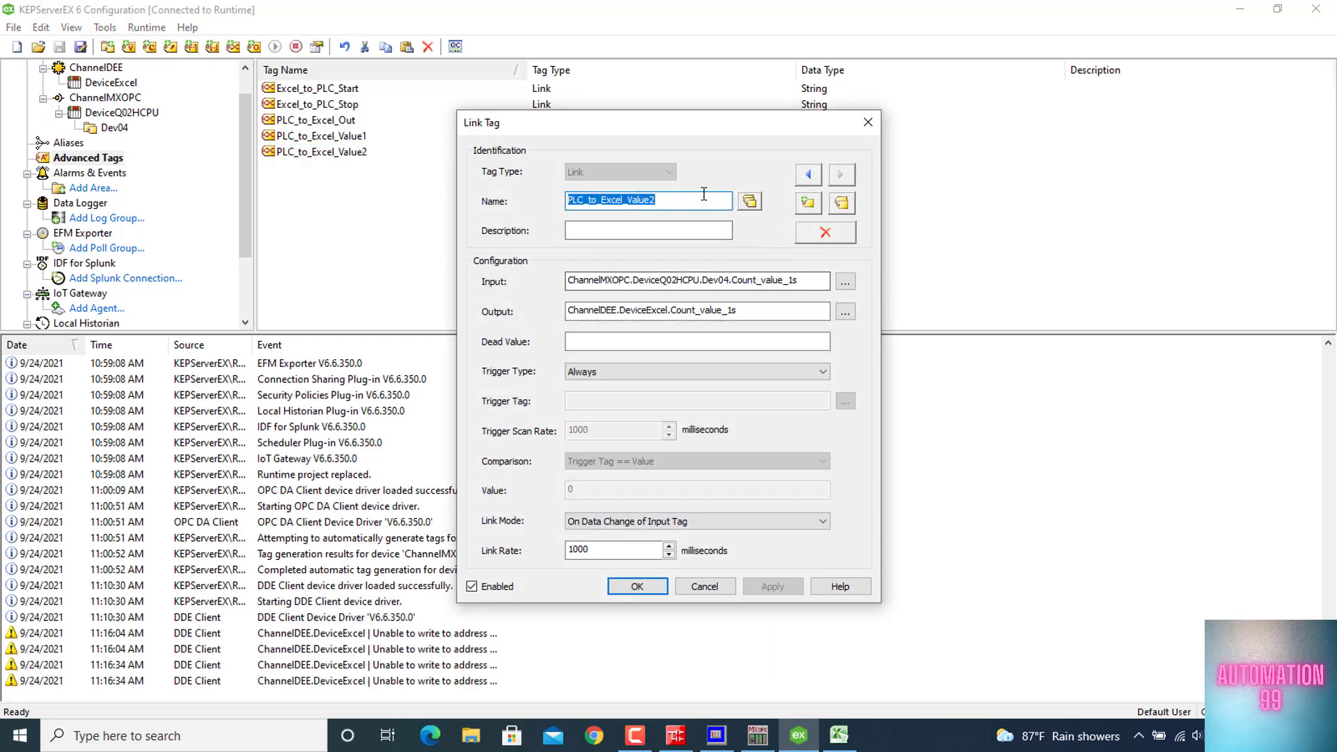
{"action": "left_click", "coordinate": [846, 282]}
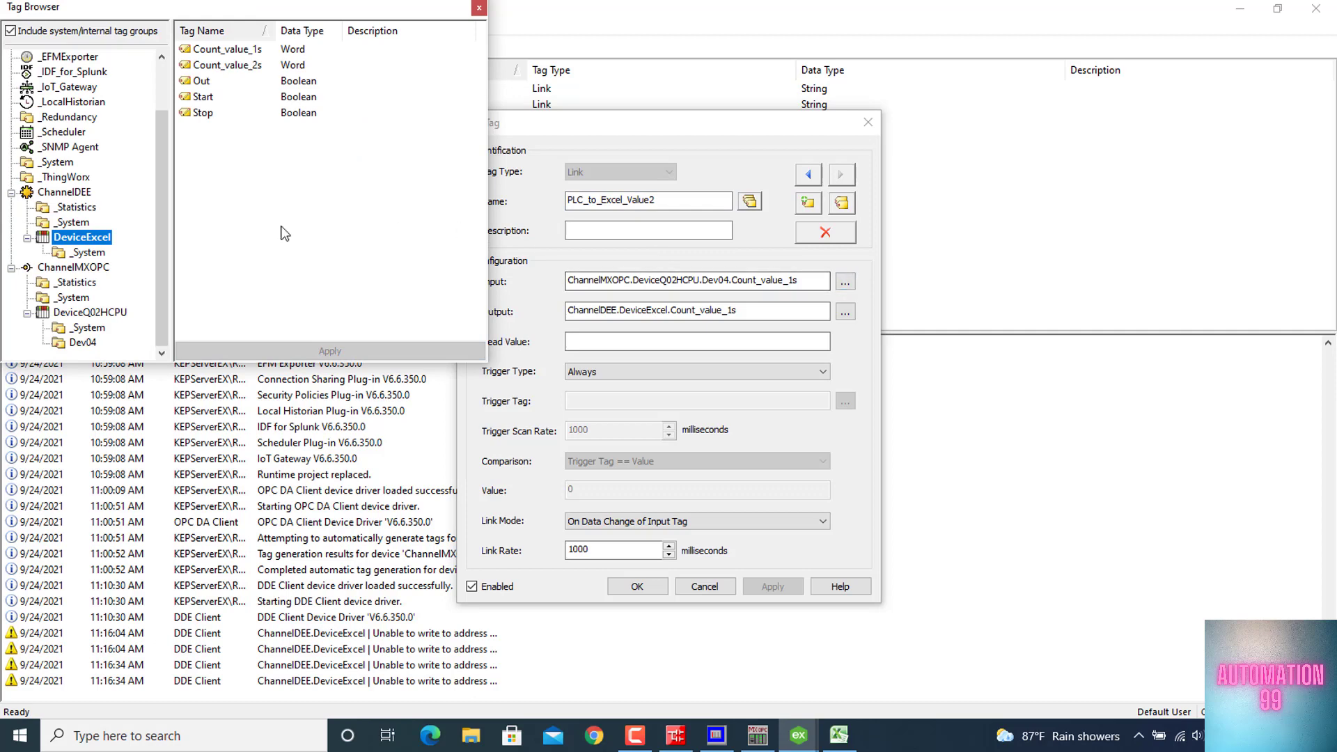
{"action": "left_click", "coordinate": [74, 298]}
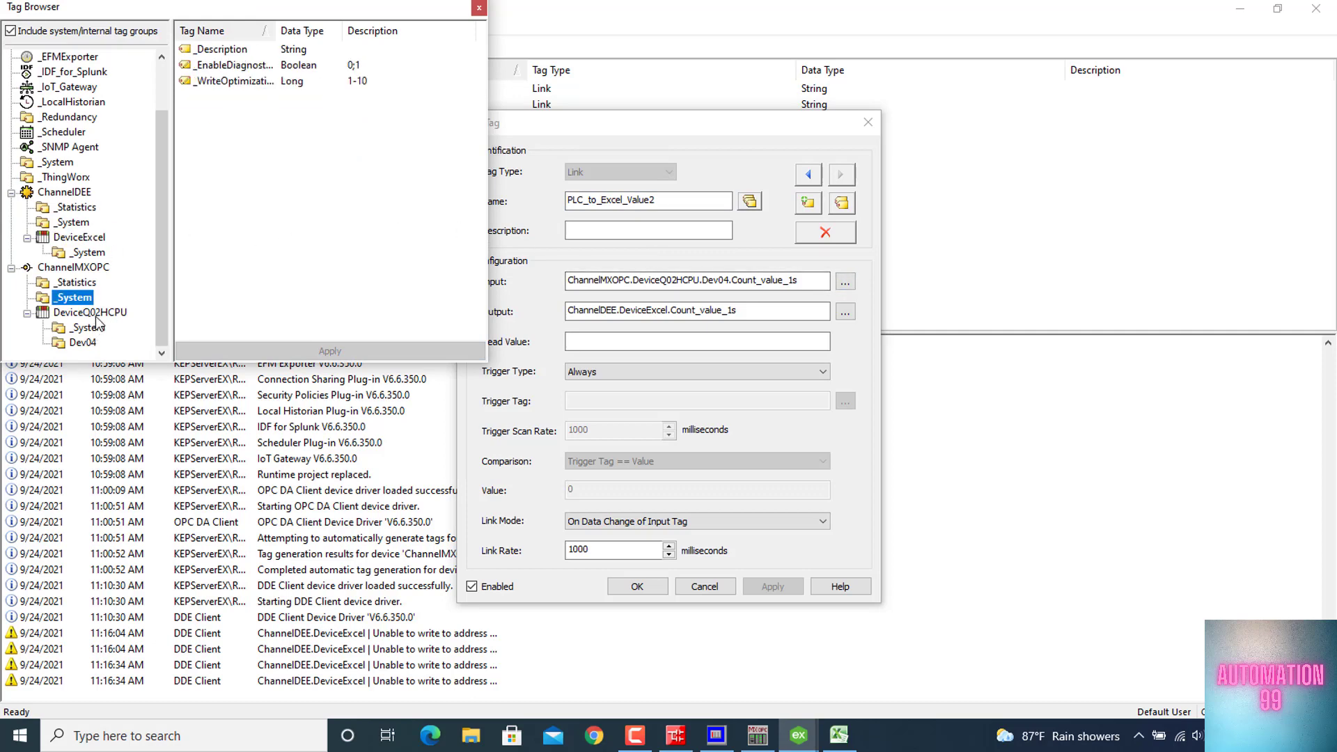
{"action": "left_click", "coordinate": [93, 313]}
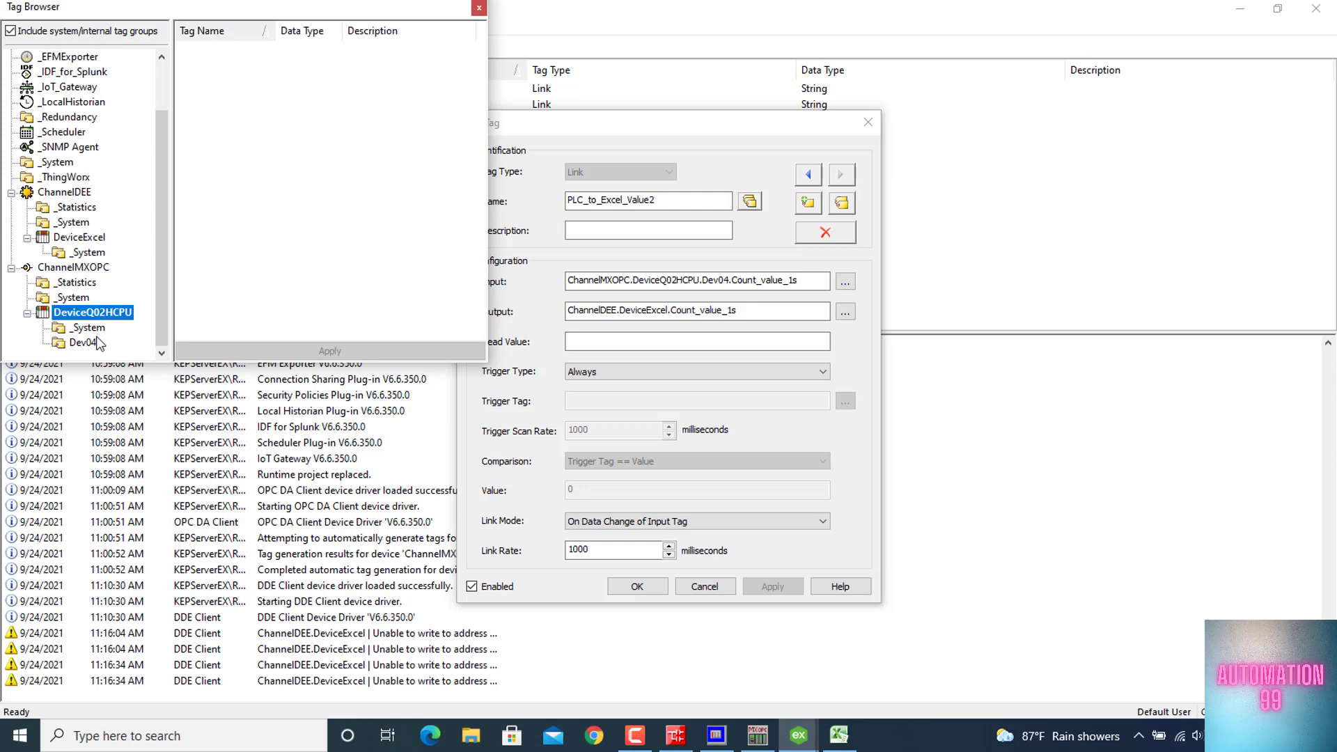
{"action": "left_click", "coordinate": [98, 342]}
{"action": "double_click", "coordinate": [251, 66]}
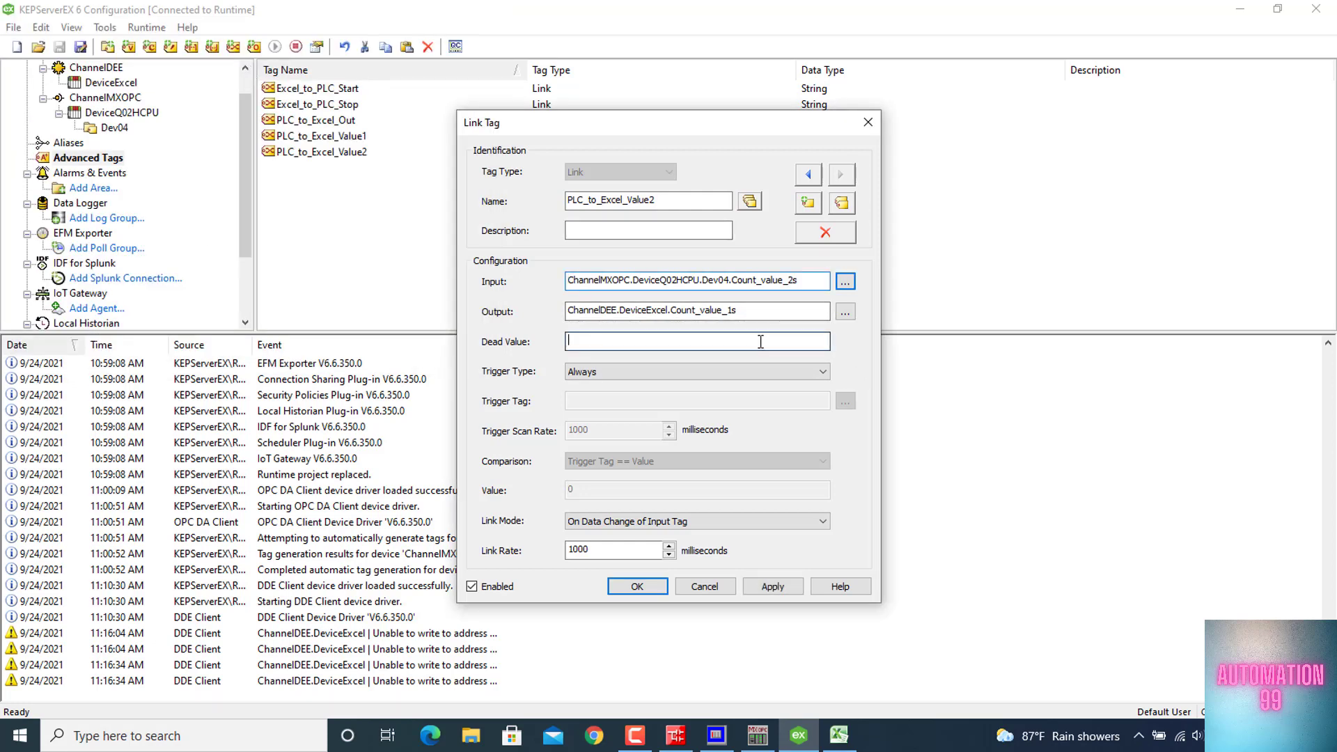
Set the output of PLC_to_Excel_Value2 to ChannelDEE.DeviceExcel.Count_value_2s and save the link tag
{"action": "left_click", "coordinate": [846, 312]}
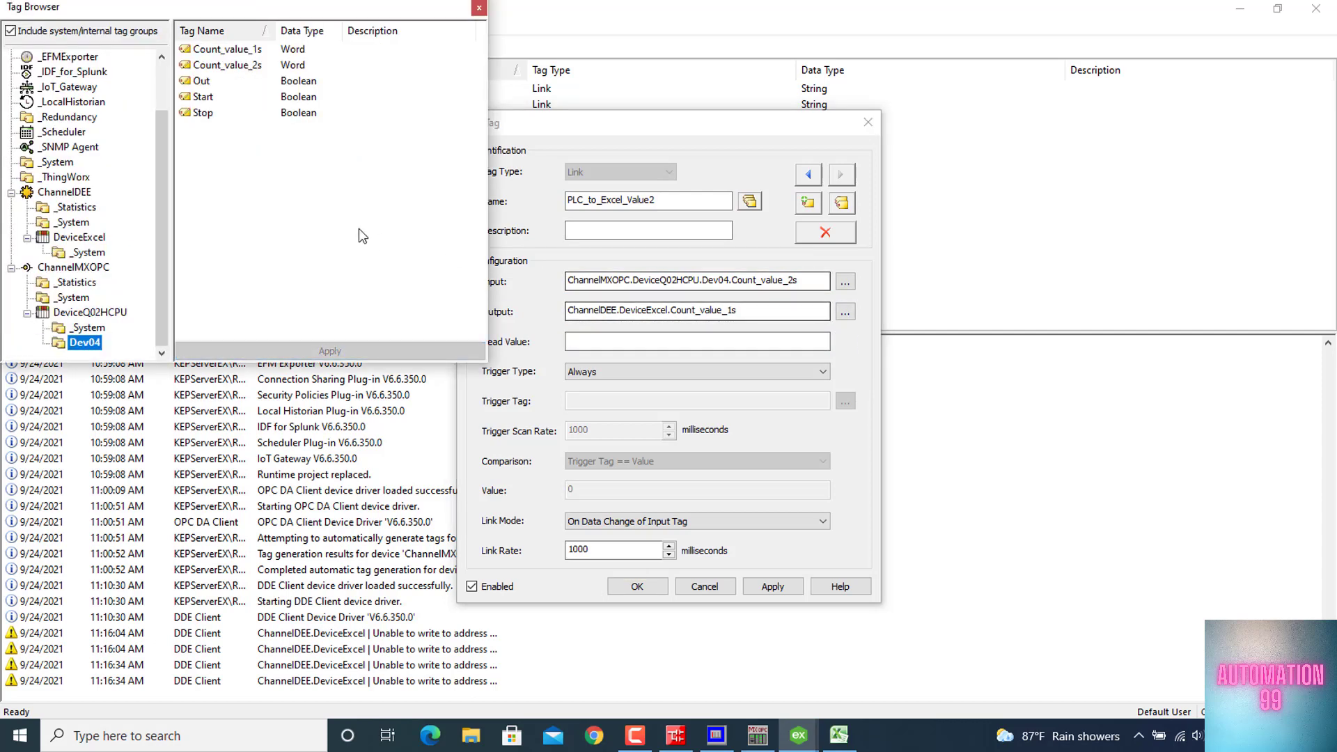
{"action": "left_click", "coordinate": [87, 252]}
{"action": "left_click", "coordinate": [87, 239]}
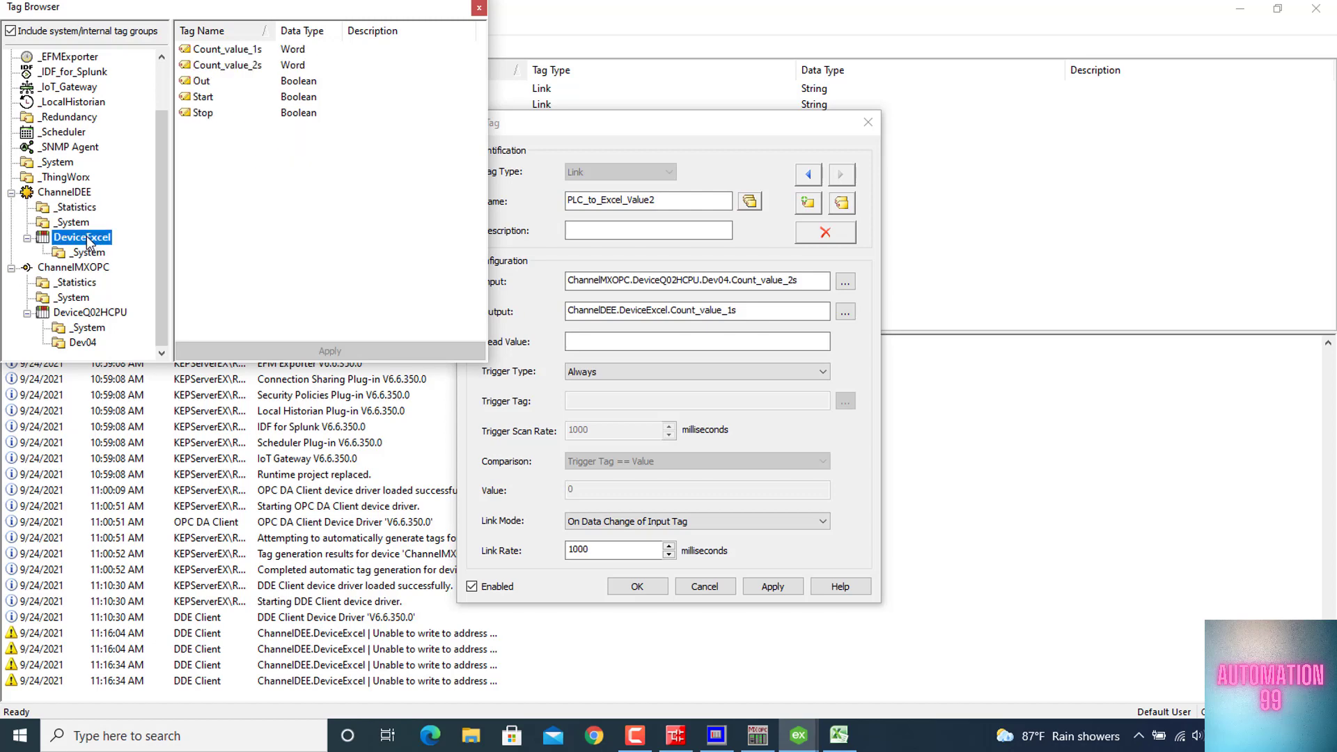
{"action": "double_click", "coordinate": [227, 65]}
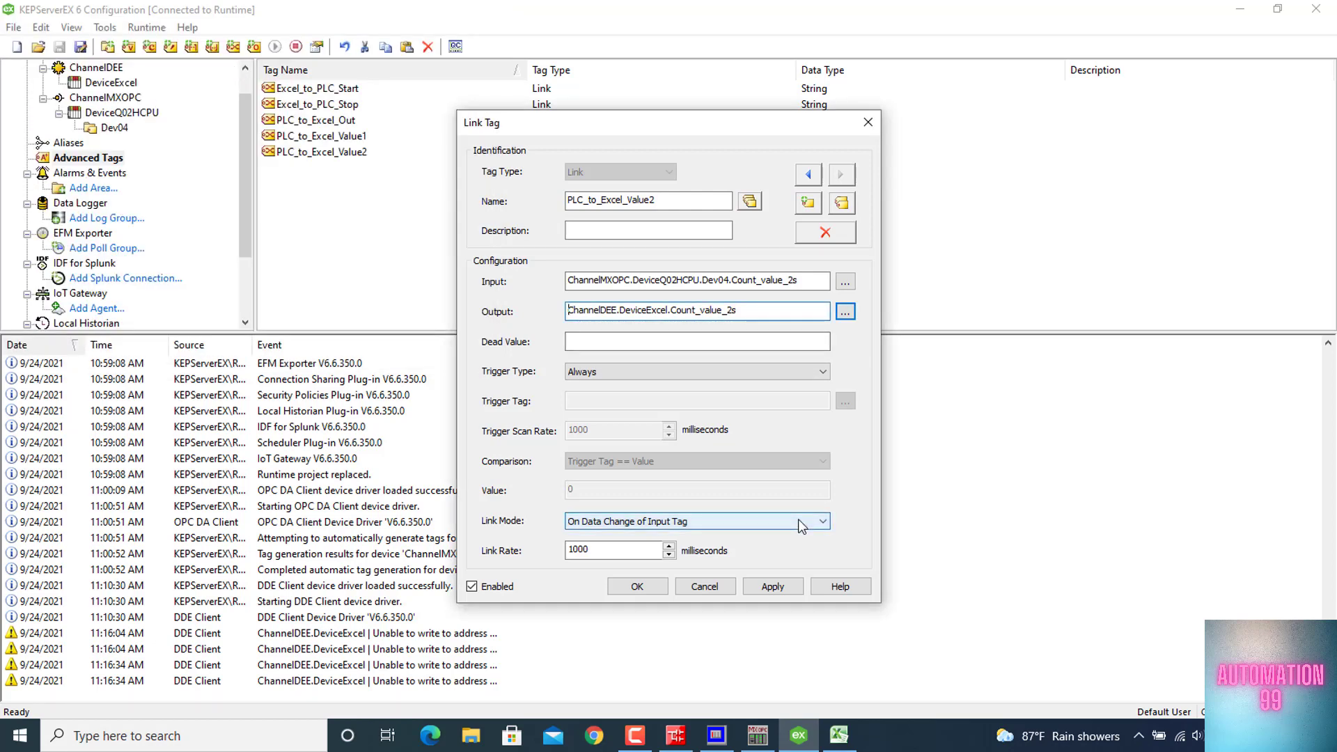
{"action": "left_click", "coordinate": [637, 586]}
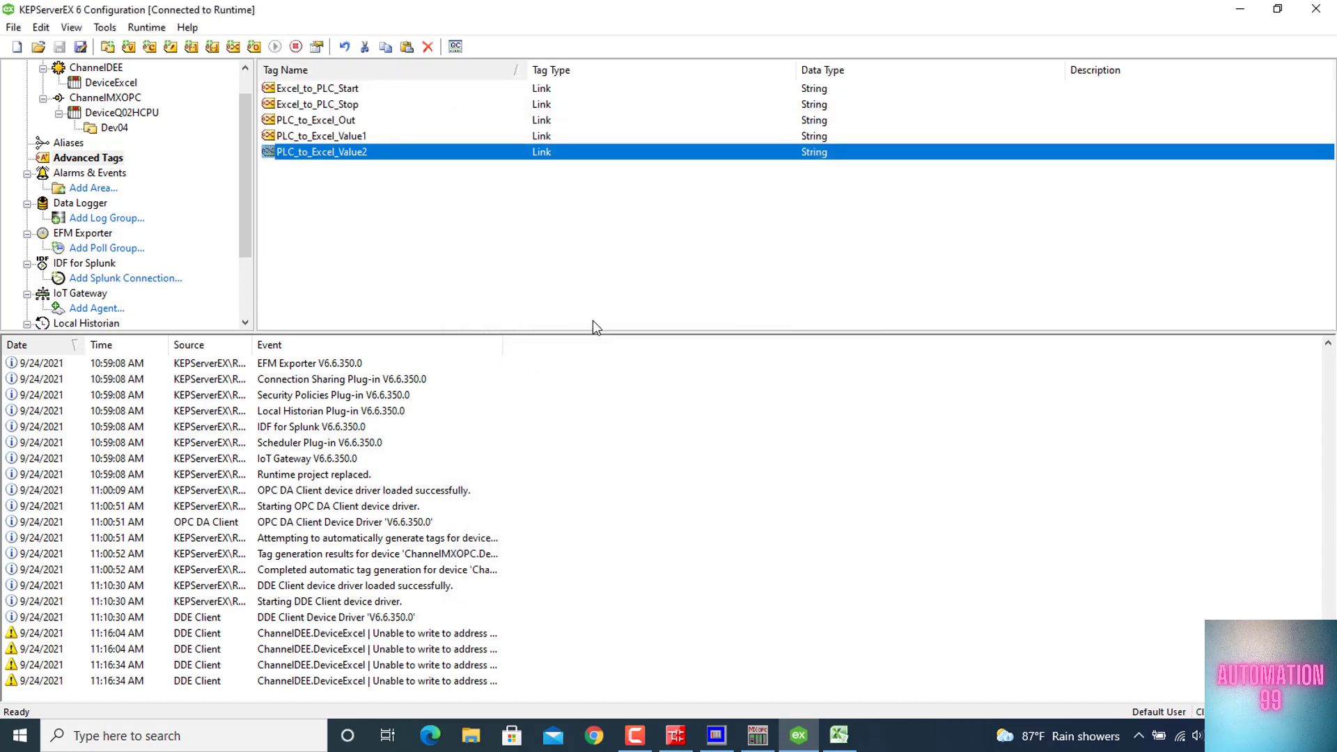
Minimise the KEPServerEX configuration and switch to the Connect_To_Q02H_CPU_Mitsubishi workbook in Excel
{"action": "left_click_drag", "start_coordinate": [1065, 9], "coordinate": [832, 123]}
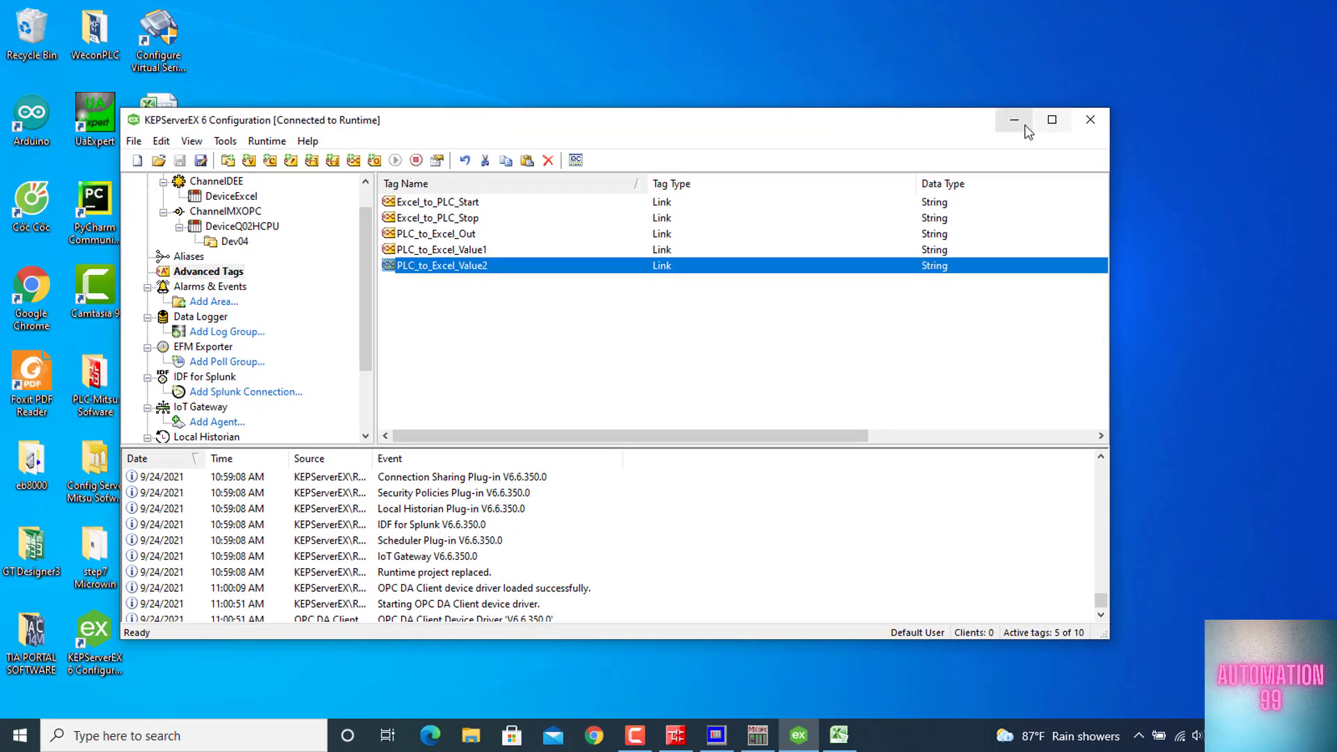
{"action": "left_click", "coordinate": [1020, 123]}
{"action": "mouse_move", "coordinate": [752, 738]}
{"action": "left_click", "coordinate": [840, 735]}
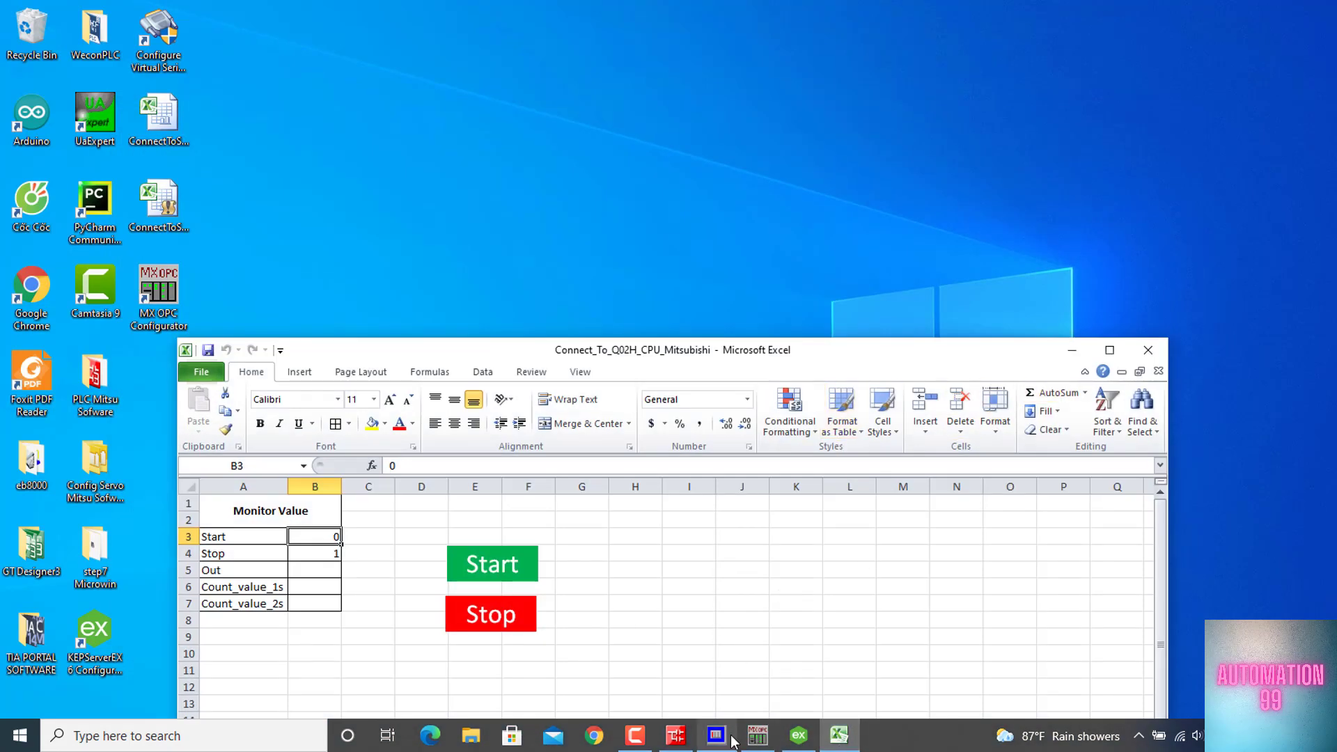
Bring up the GX Works2 ladder monitor behind the Excel workbook, with GX Simulator2 set to RUN and minimised
{"action": "mouse_move", "coordinate": [733, 742]}
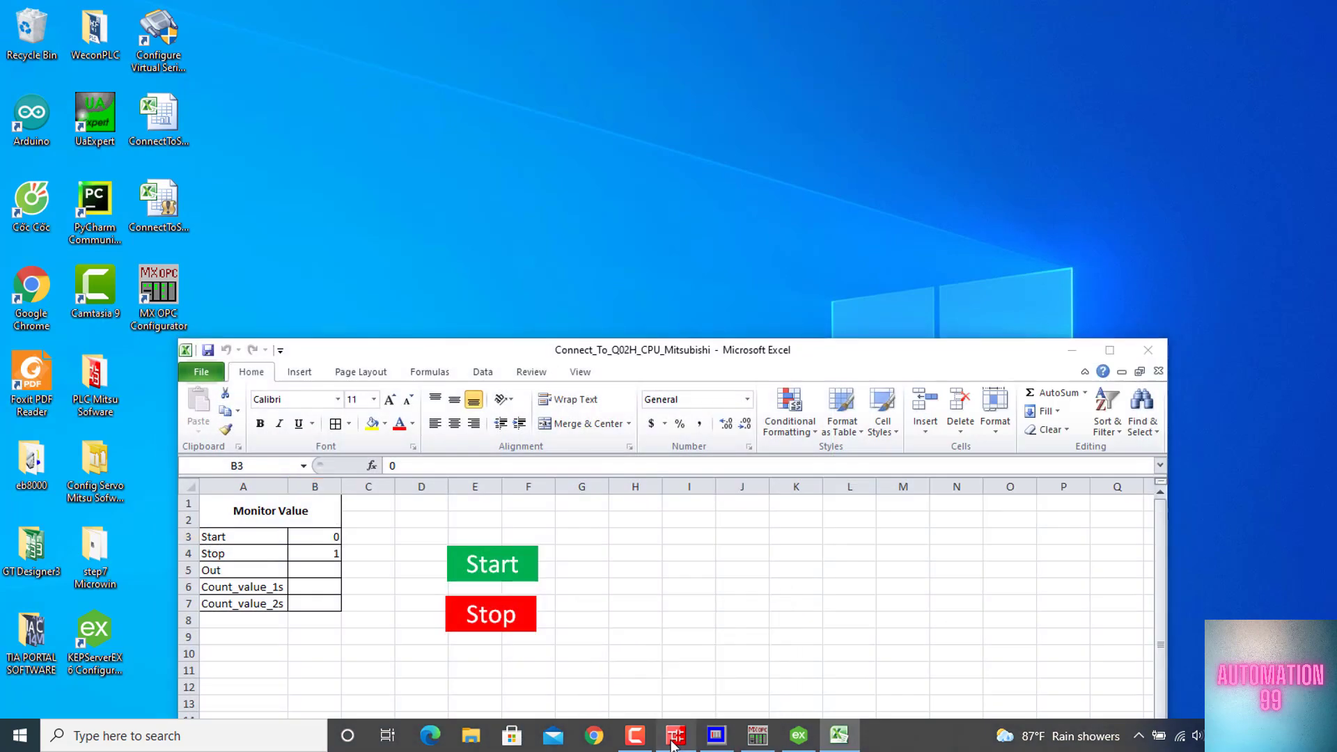
{"action": "left_click", "coordinate": [677, 740]}
{"action": "left_click", "coordinate": [718, 740]}
{"action": "left_click", "coordinate": [1084, 401]}
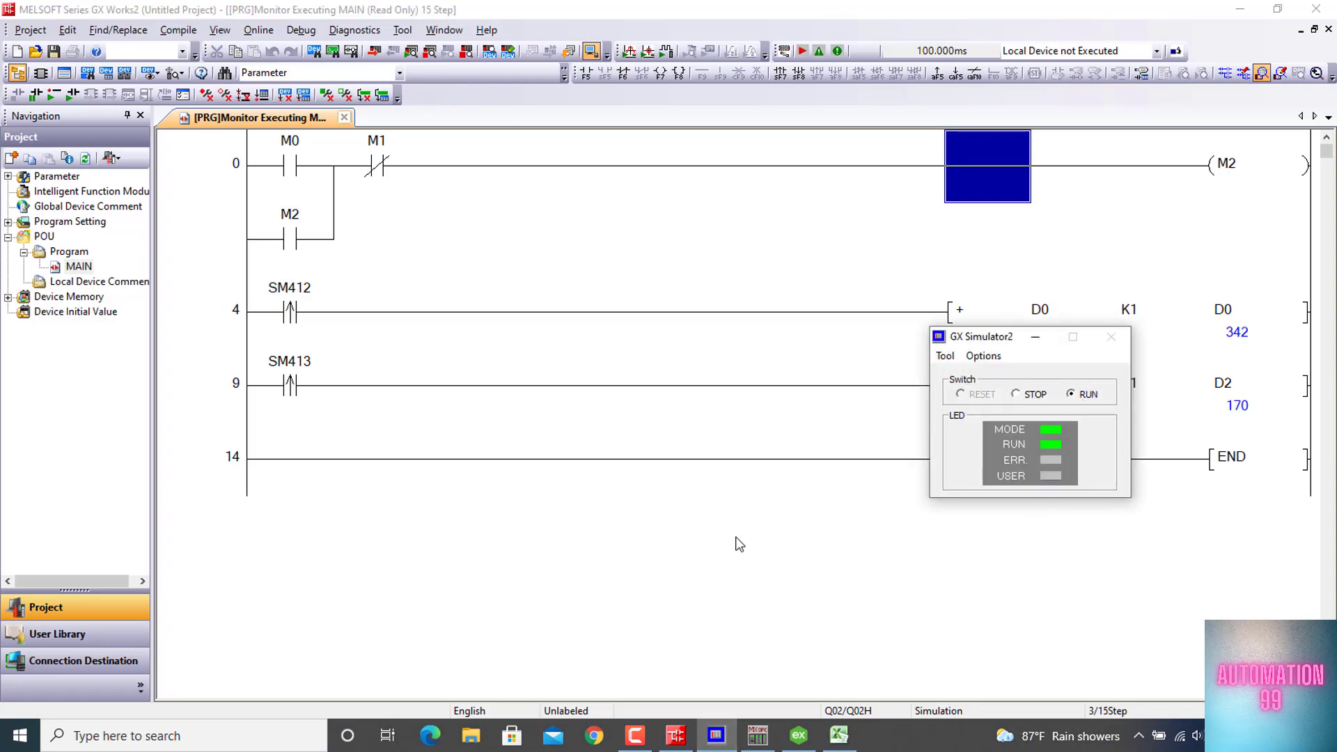
{"action": "left_click", "coordinate": [1036, 336]}
{"action": "left_click", "coordinate": [839, 735]}
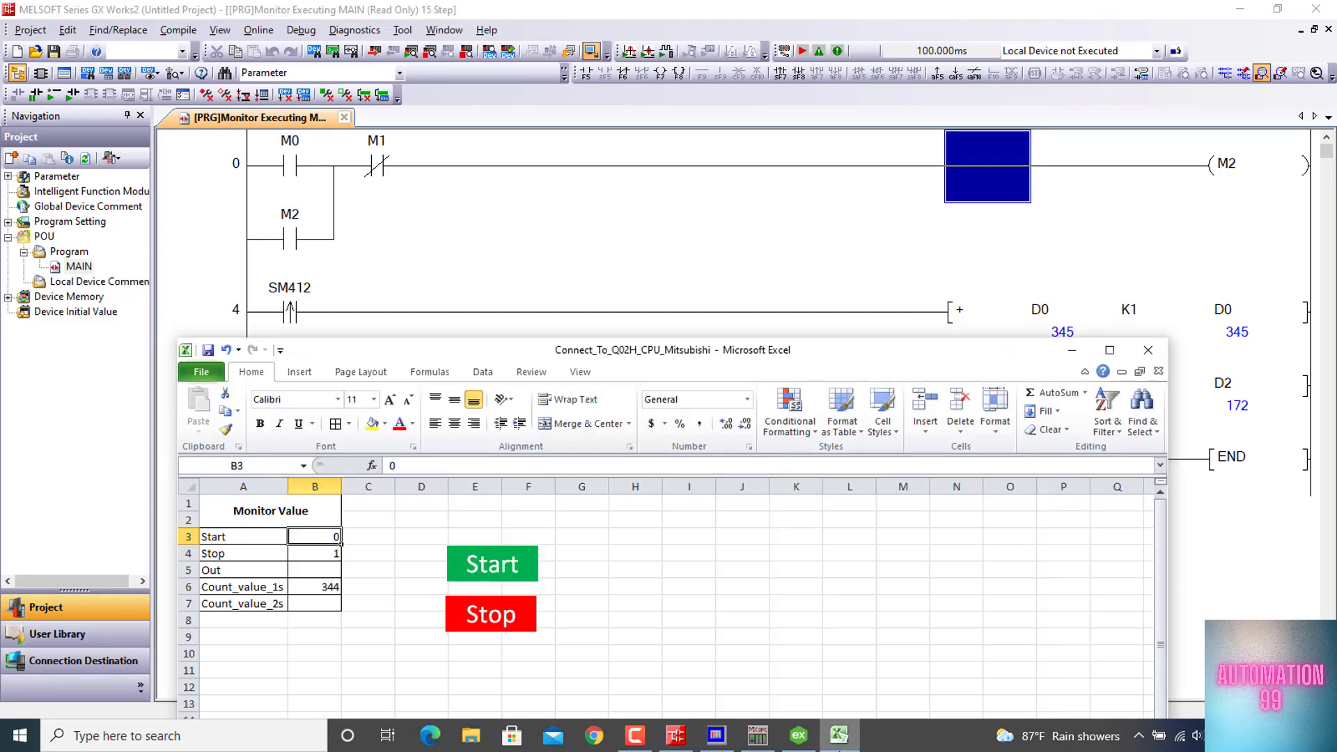
Arrange the GX Works2 ladder monitor and the Excel workbook side by side, collapsing the Navigation pane so the ladder and Monitor Value table are visible
{"action": "left_click_drag", "start_coordinate": [739, 357], "coordinate": [1070, 448]}
{"action": "left_click", "coordinate": [747, 7]}
{"action": "double_click", "coordinate": [747, 9]}
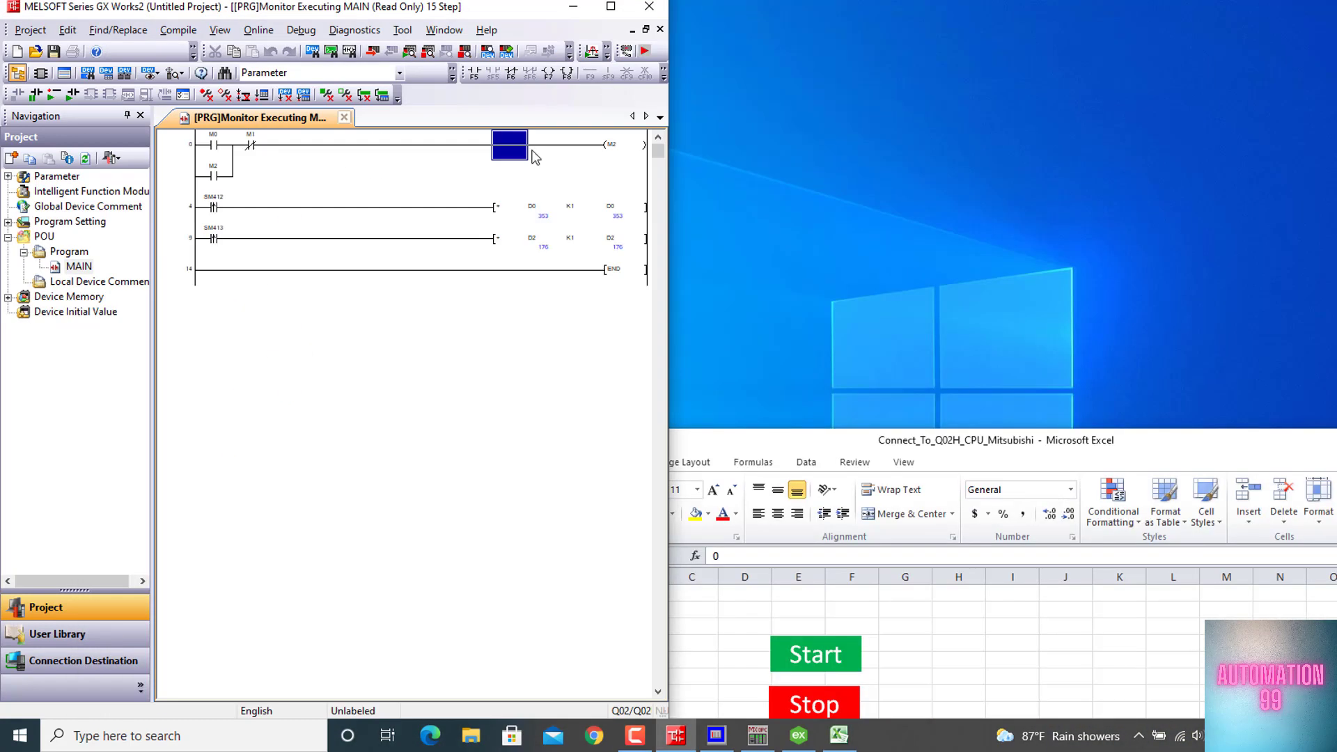
{"action": "left_click", "coordinate": [127, 116]}
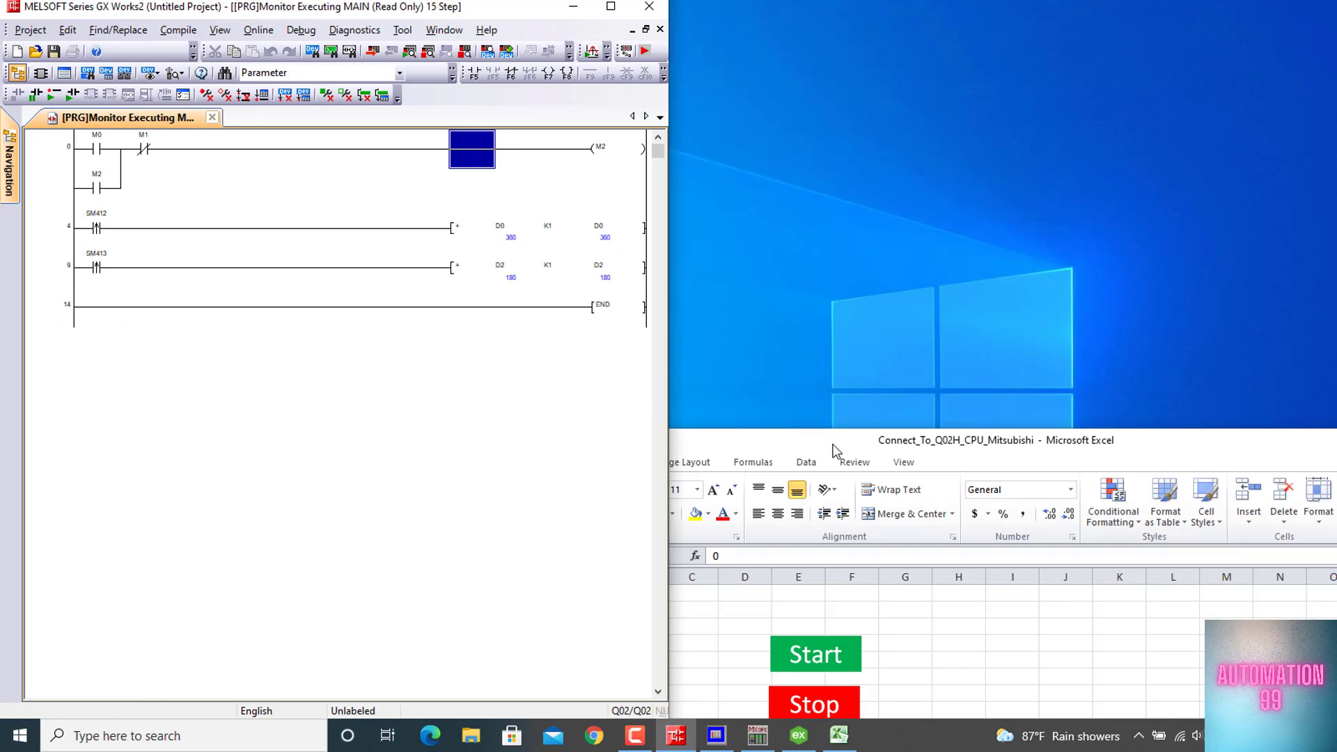
{"action": "left_click_drag", "start_coordinate": [834, 446], "coordinate": [1154, 103]}
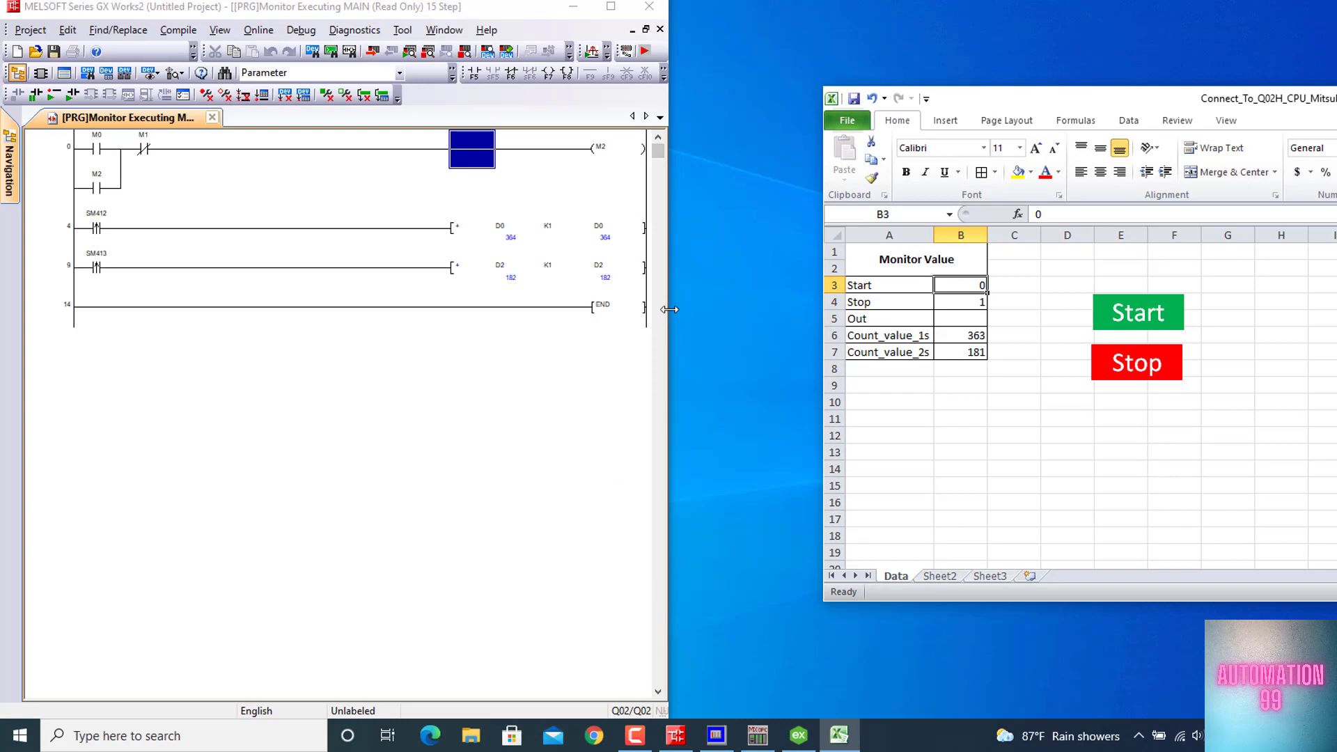
{"action": "left_click_drag", "start_coordinate": [667, 308], "coordinate": [899, 298]}
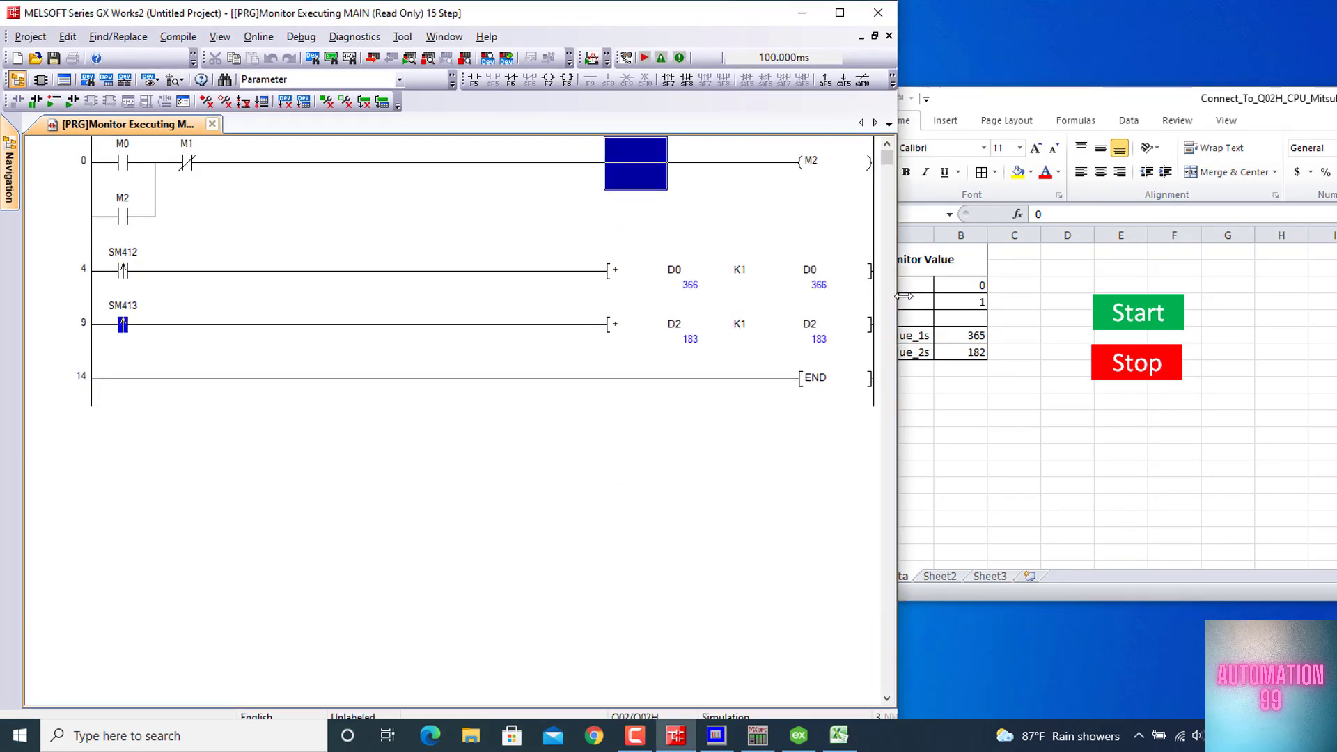
{"action": "left_click_drag", "start_coordinate": [1031, 97], "coordinate": [1118, 31]}
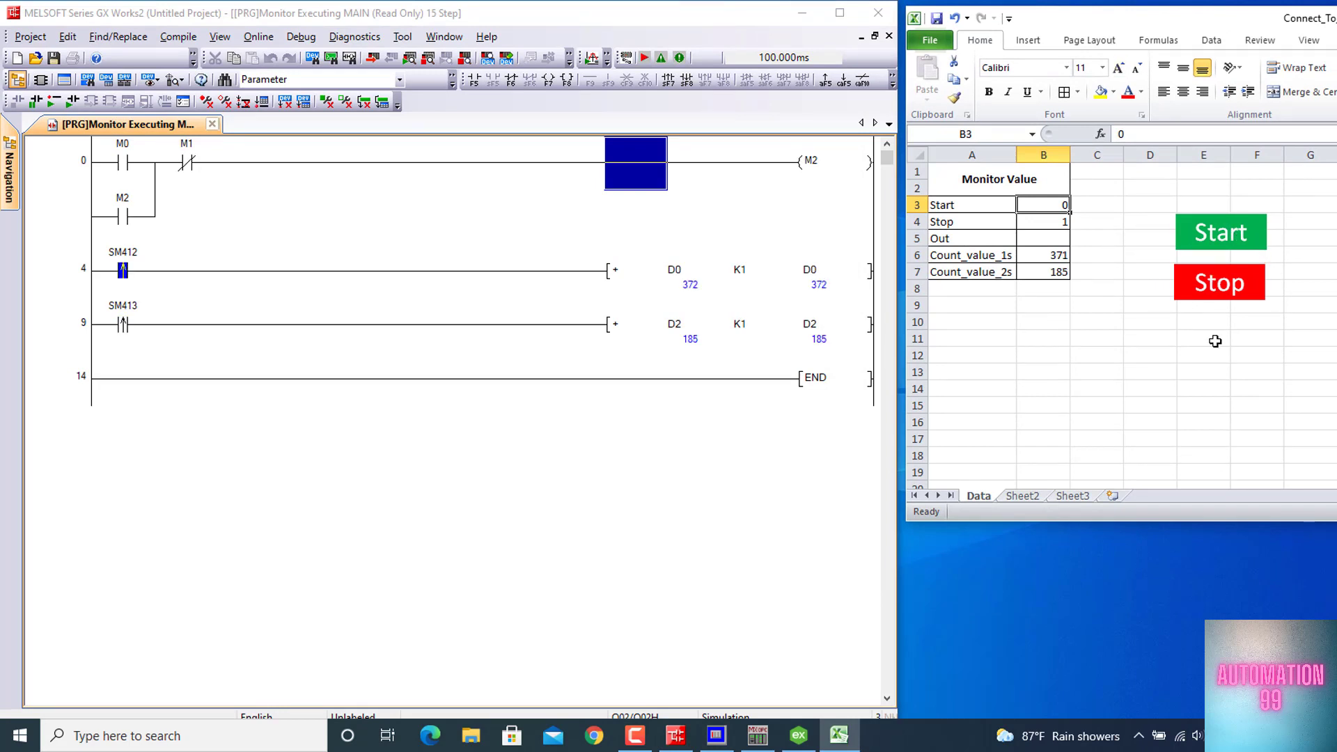
Test the PLC link from the Excel sheet by triggering Start and Stop alternately, twice each
{"action": "left_click", "coordinate": [1226, 239]}
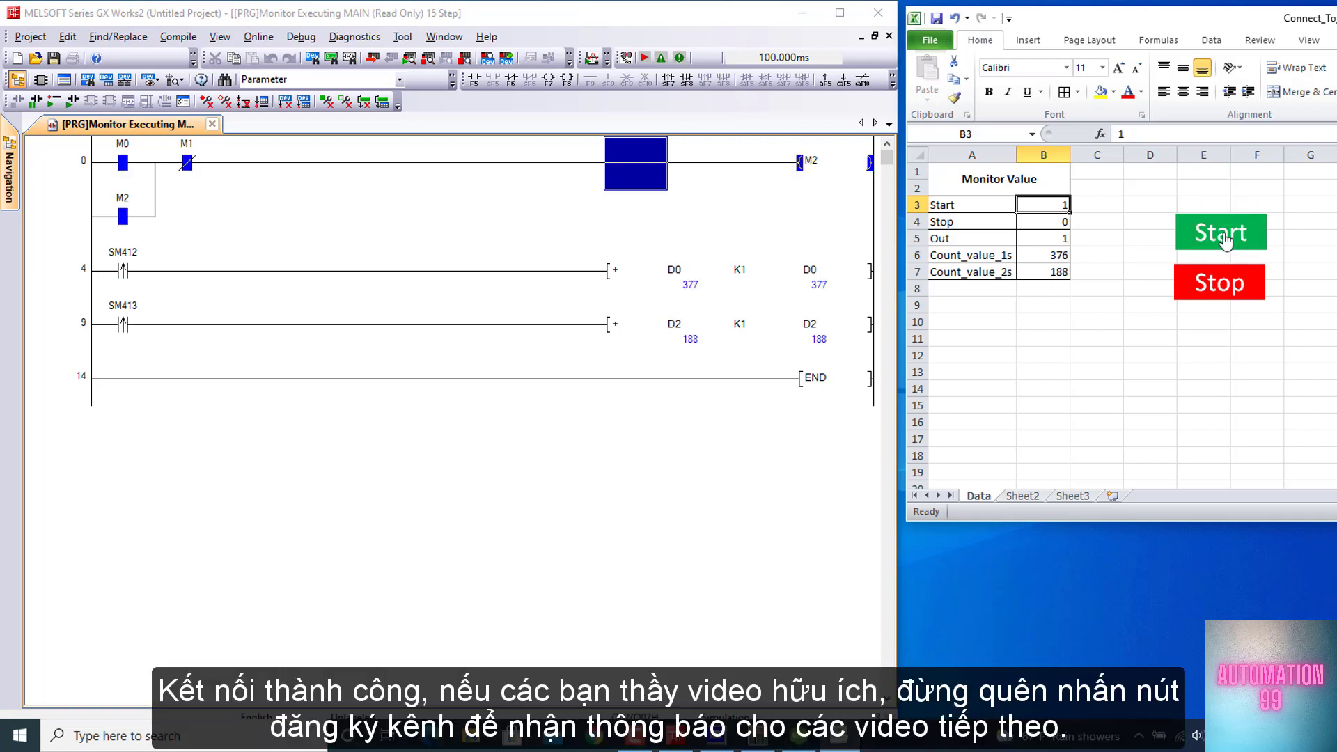
{"action": "left_click", "coordinate": [1223, 282]}
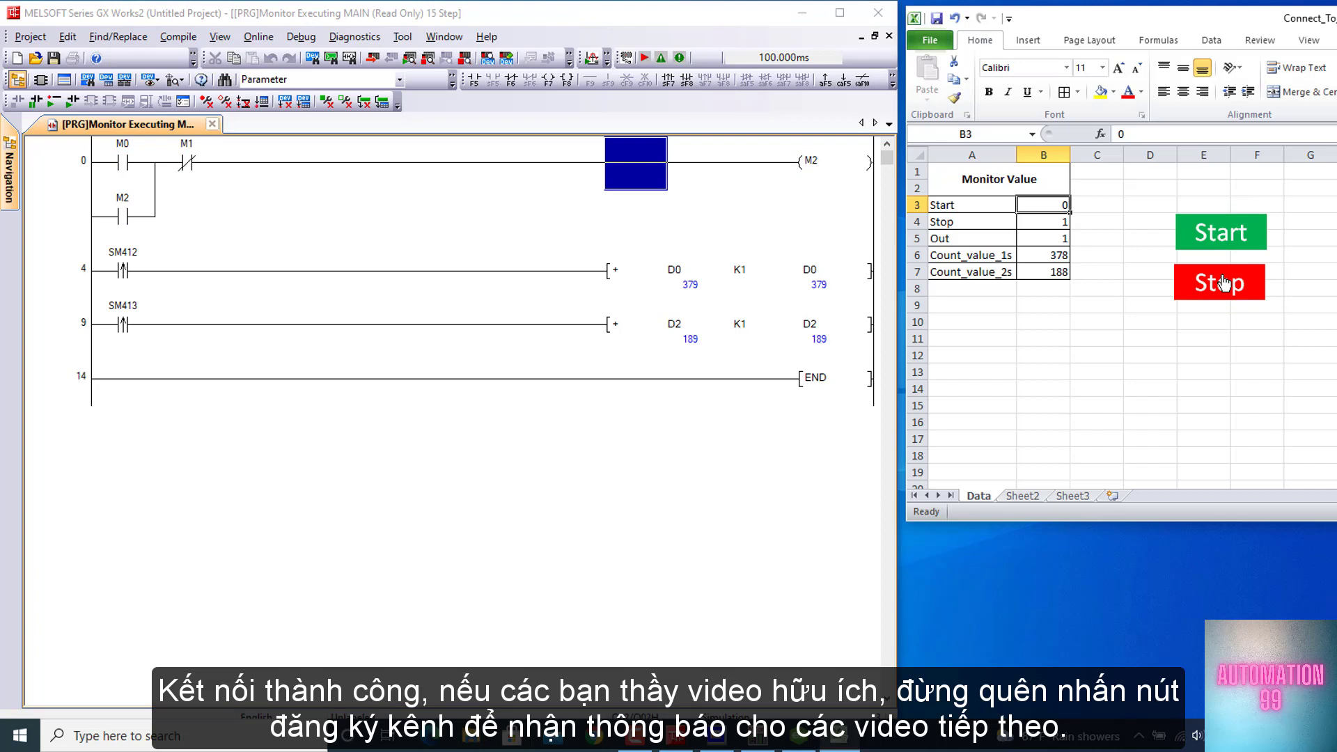
{"action": "left_click", "coordinate": [1224, 244]}
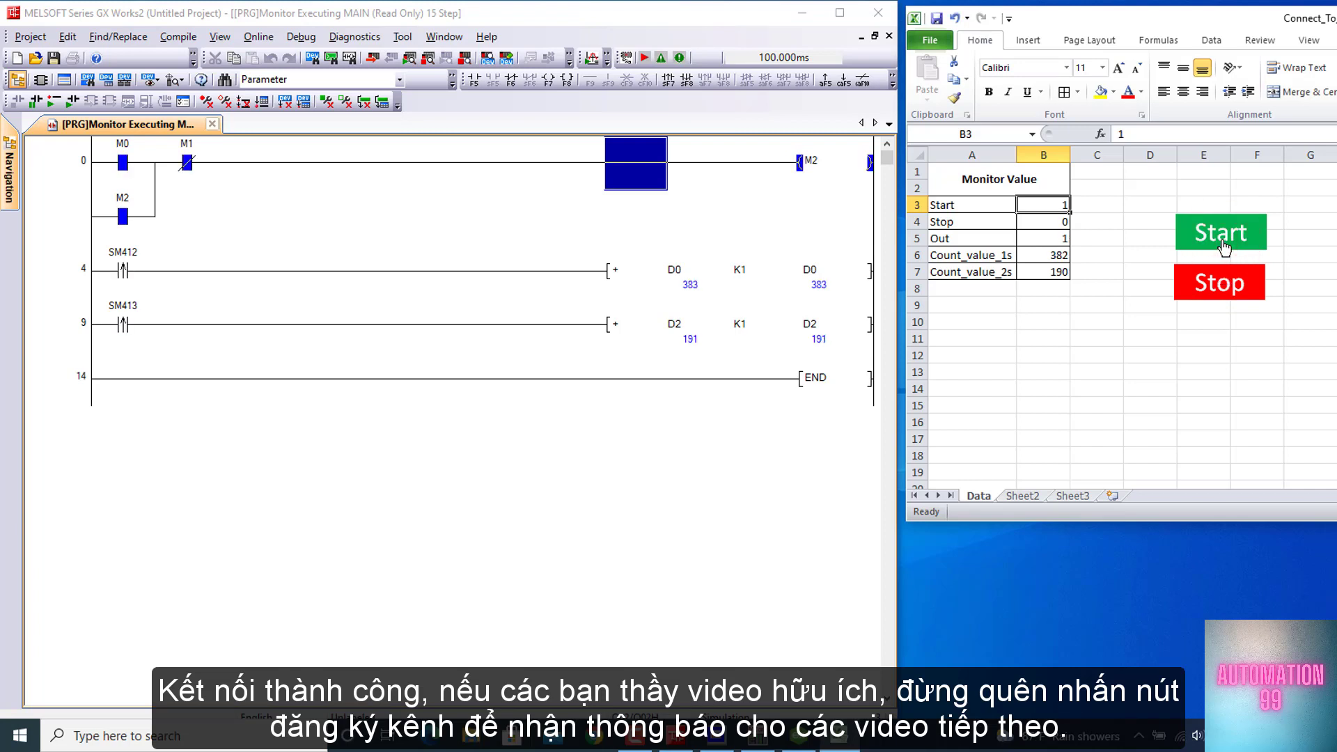
{"action": "left_click", "coordinate": [1185, 291]}
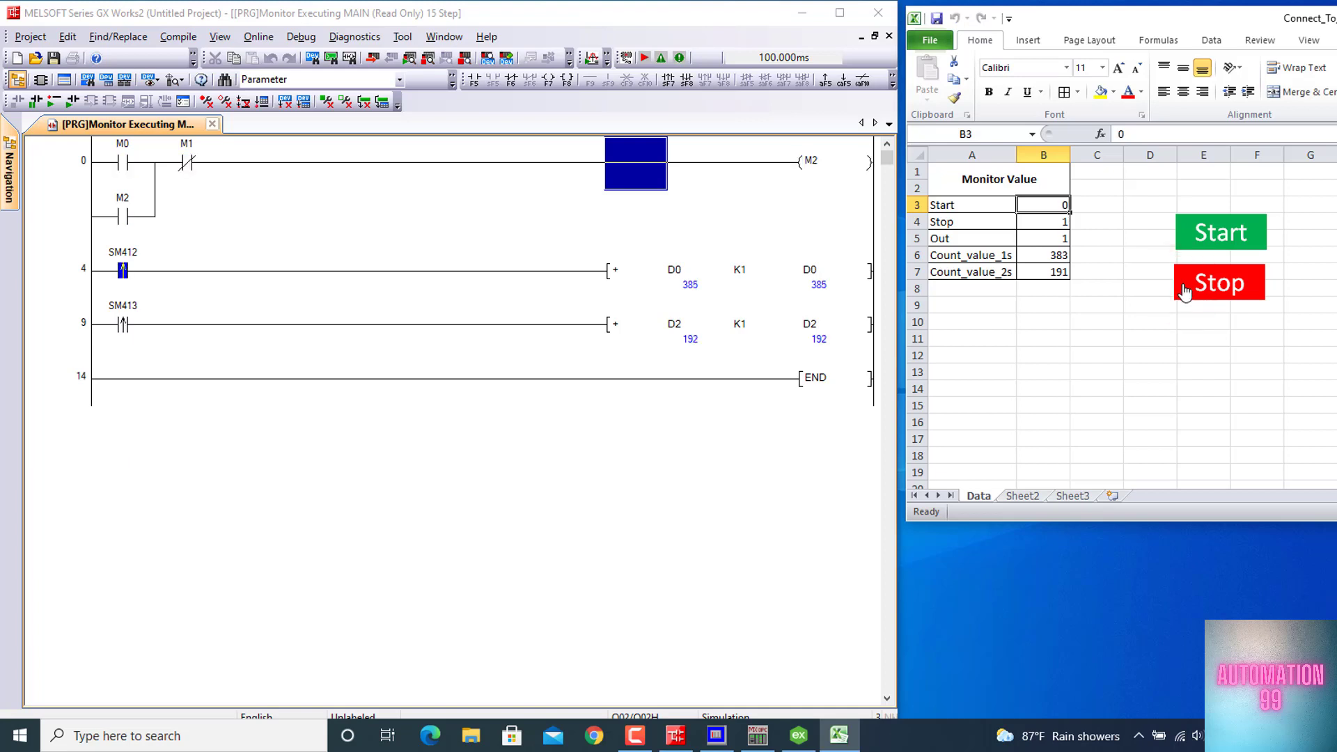